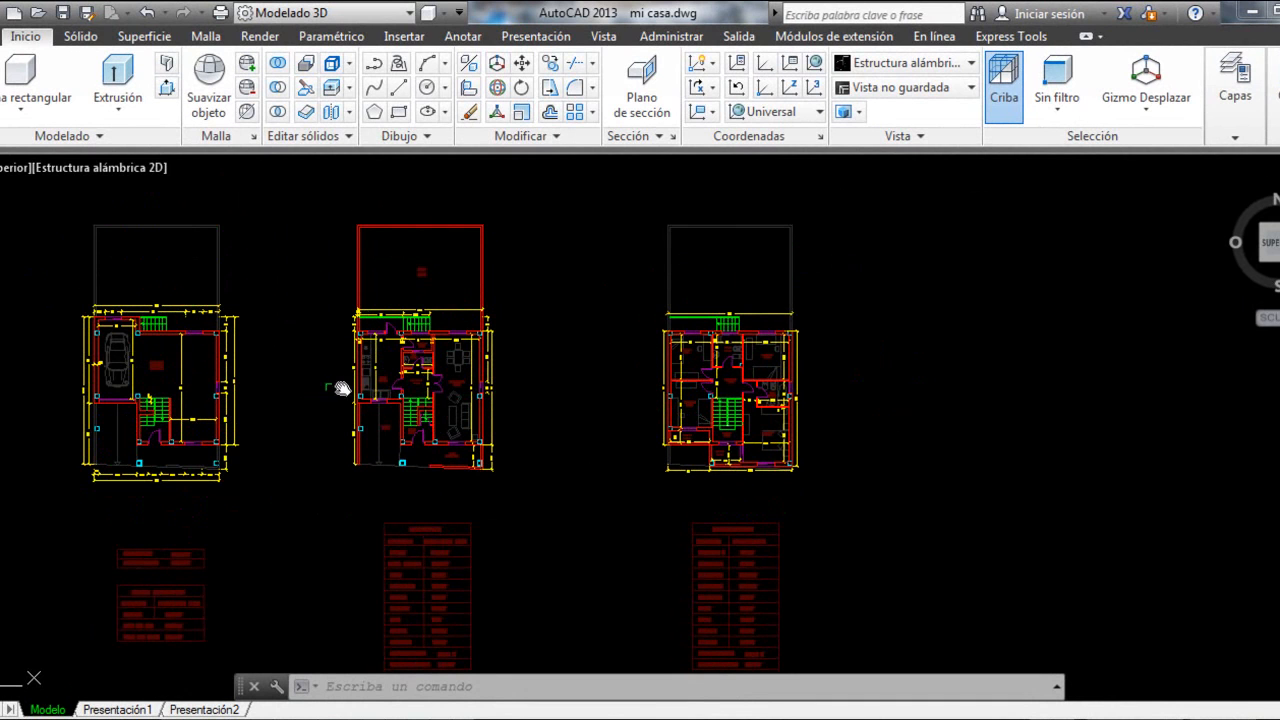
# Hide the Capas group from the ribbon.
pyautogui.moveTo(155, 375); pyautogui.dragTo(234, 375)
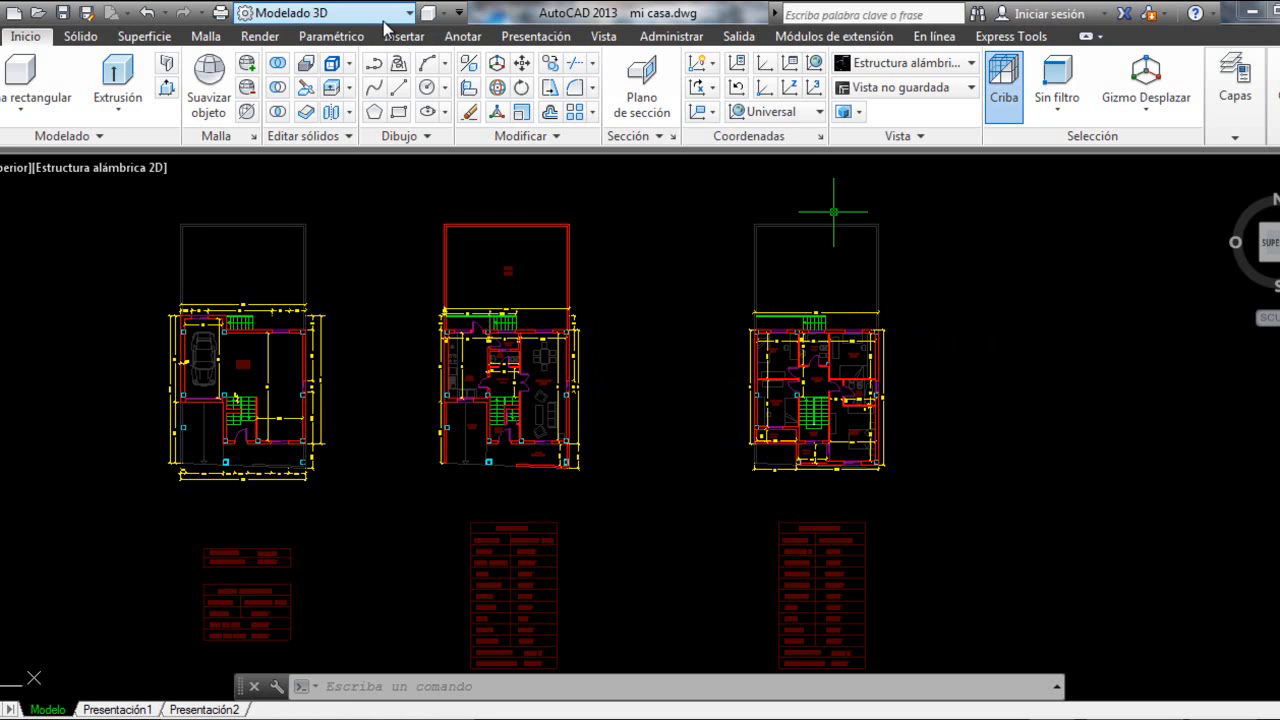
pyautogui.click(1235, 95)
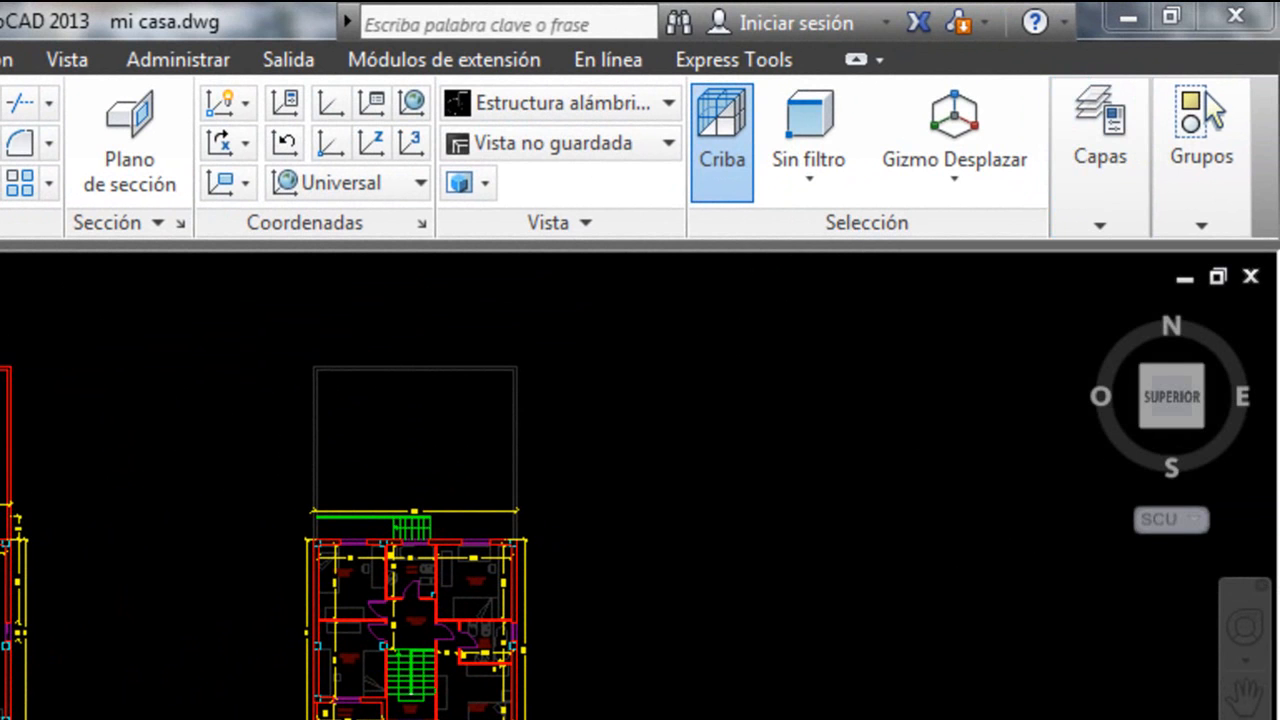
pyautogui.moveTo(1119, 168)
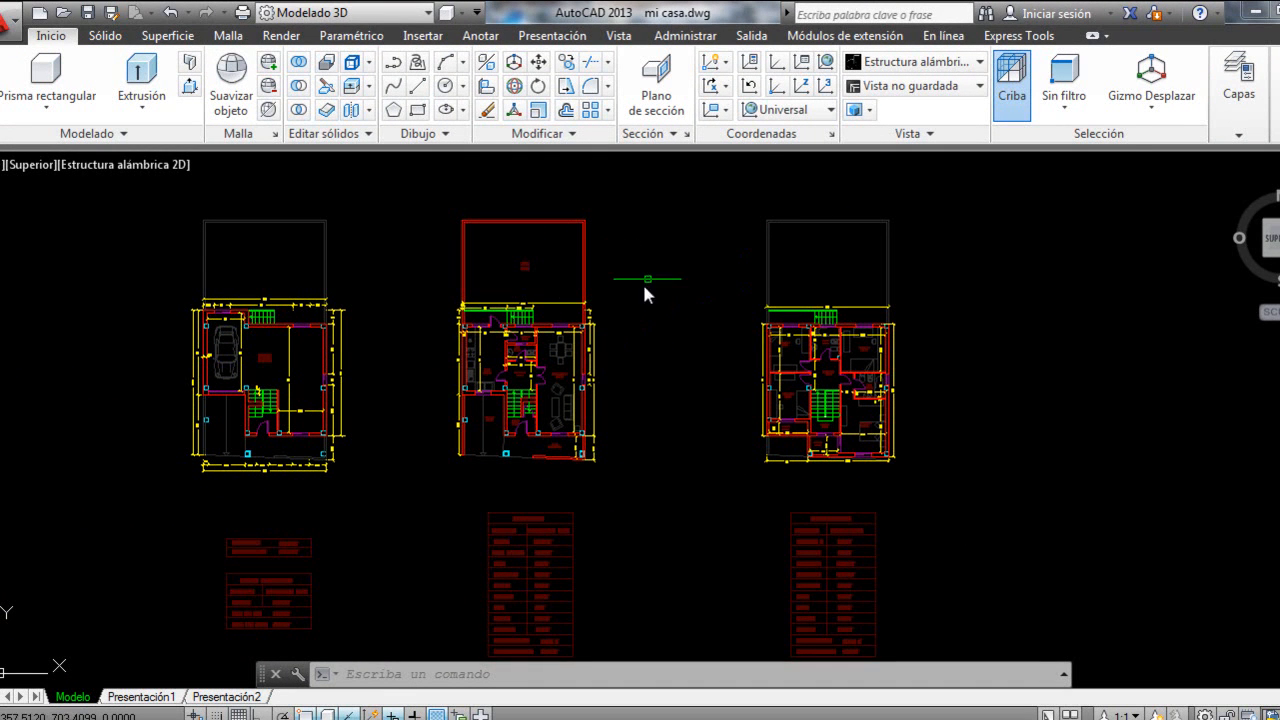
pyautogui.moveTo(1260, 103)
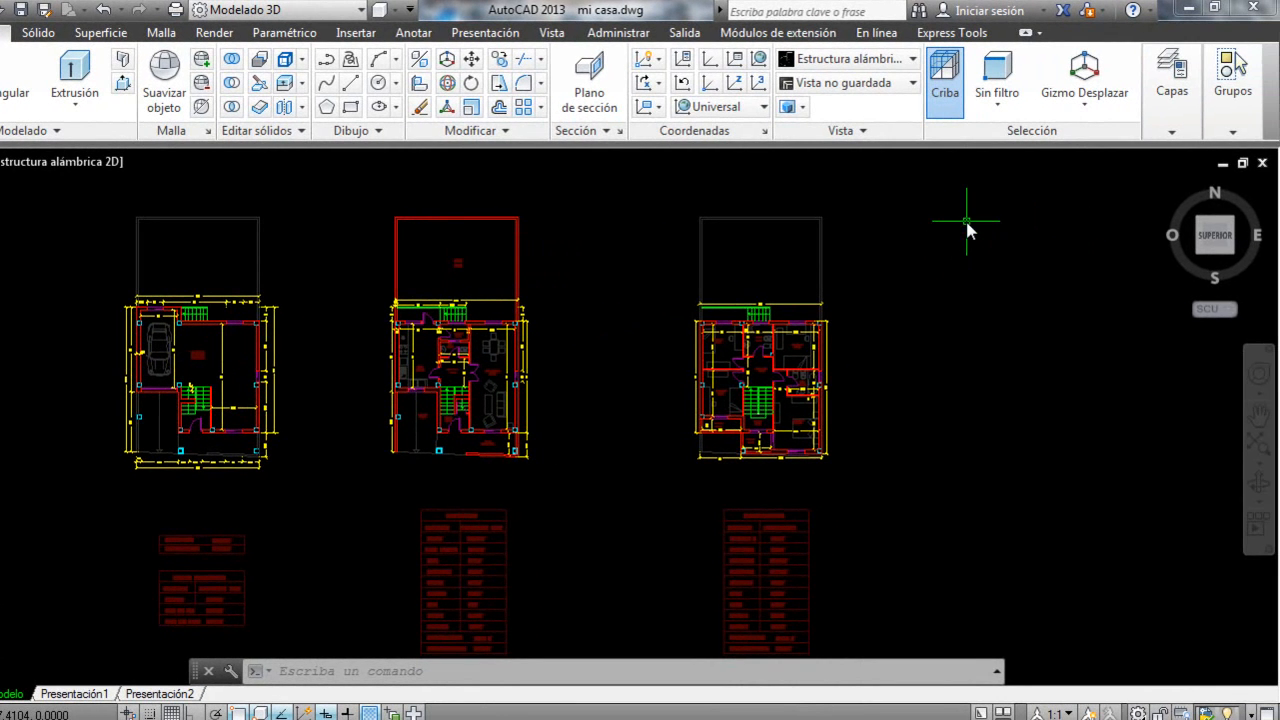
pyautogui.click(1233, 131)
pyautogui.rightClick(1272, 110)
pyautogui.moveTo(1121, 200)
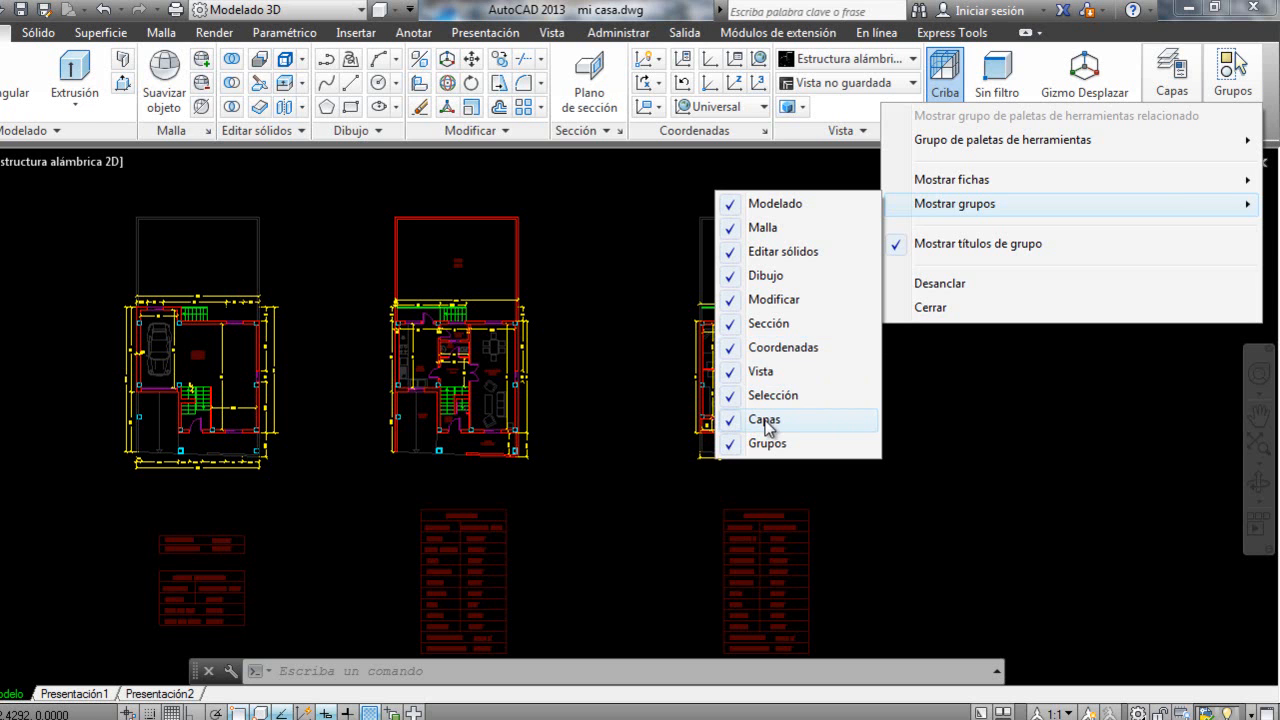
pyautogui.click(766, 421)
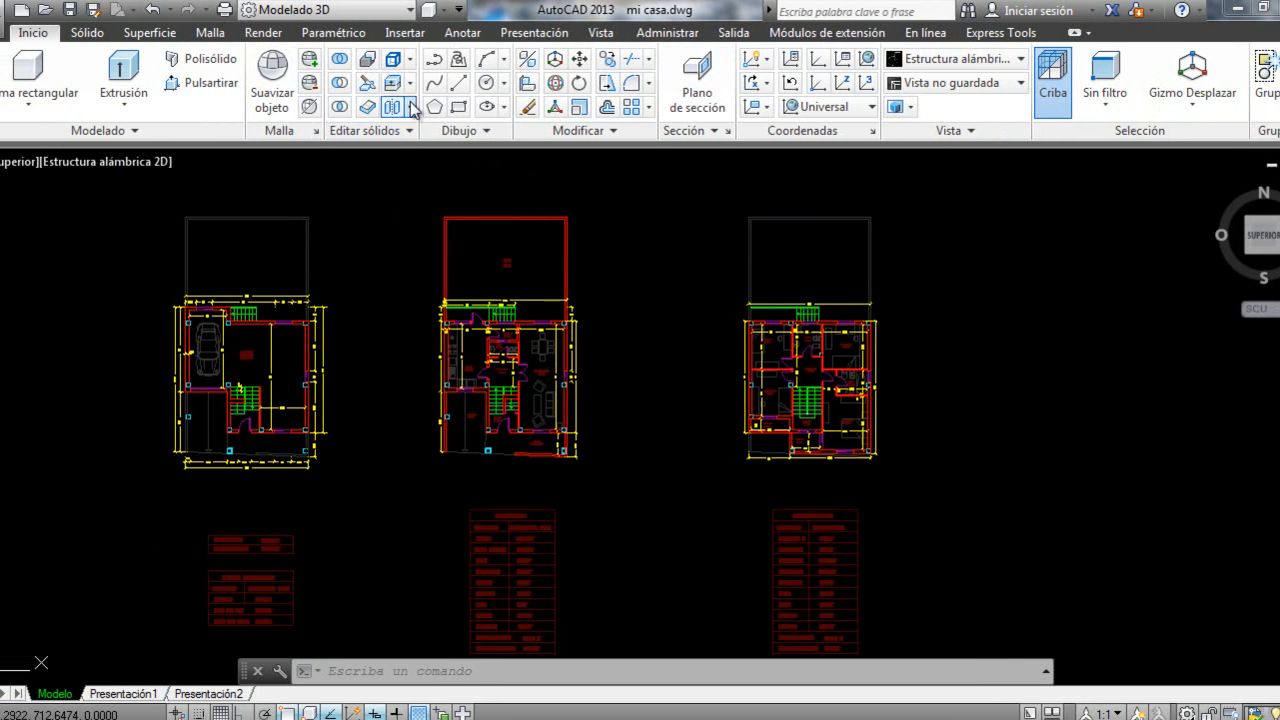
# Display the menu bar and turn on the AutoCAD toolbar Capas.
pyautogui.click(459, 11)
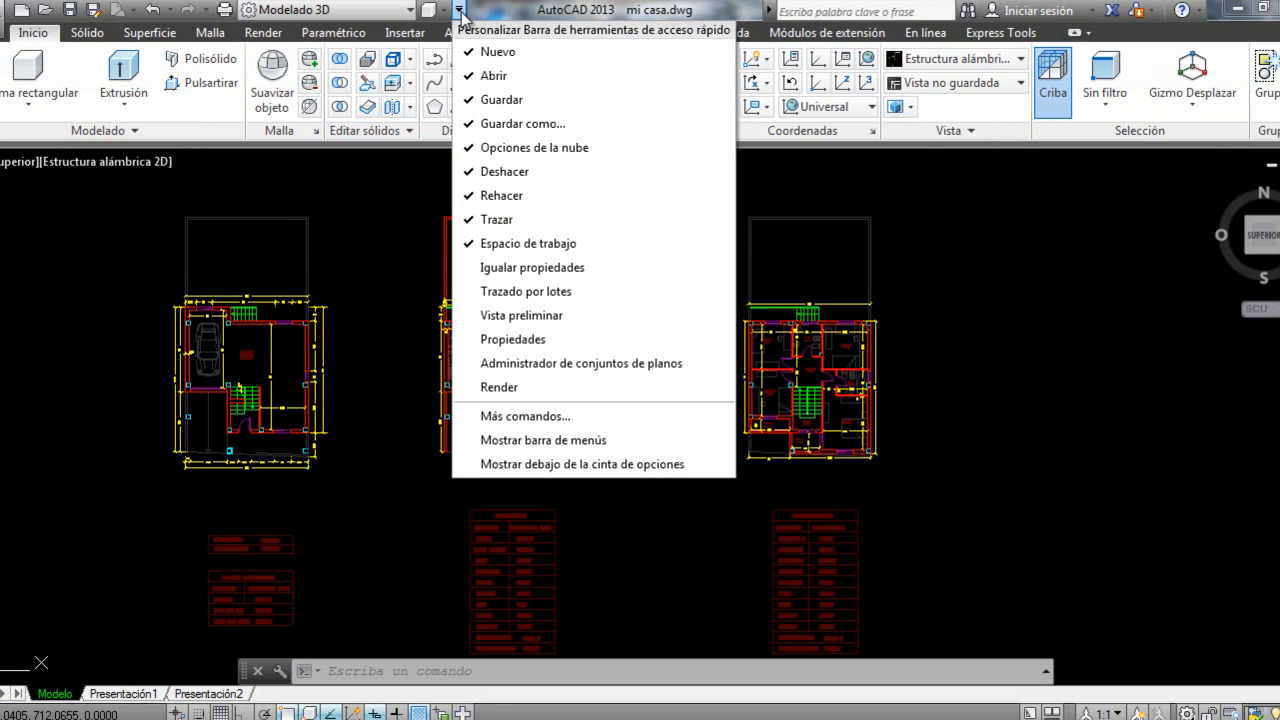
pyautogui.click(568, 440)
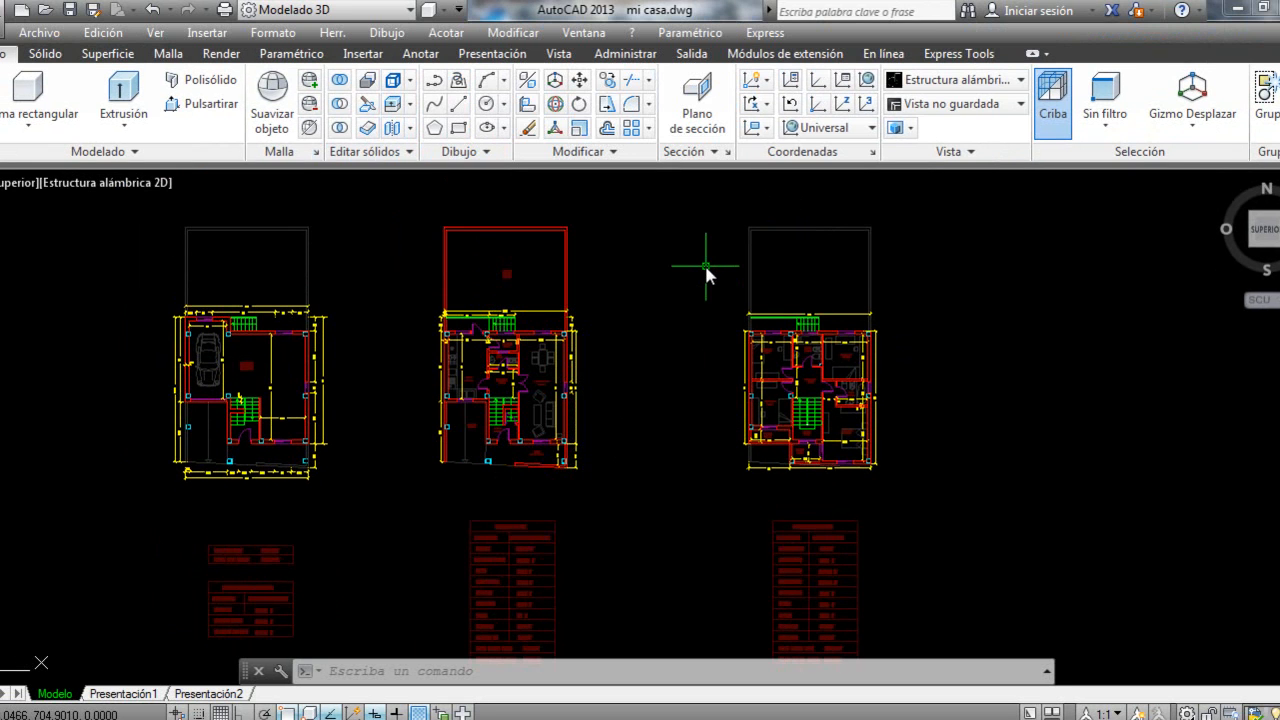
pyautogui.click(332, 32)
pyautogui.moveTo(387, 62)
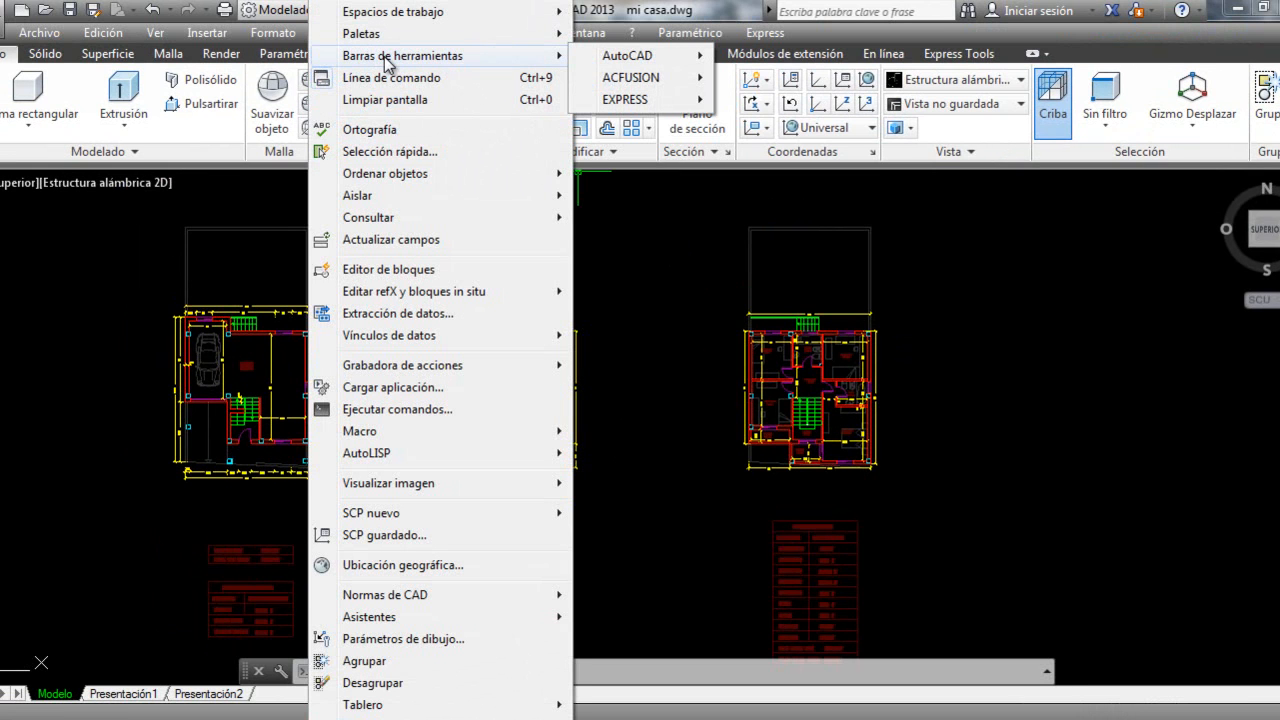
pyautogui.moveTo(603, 64)
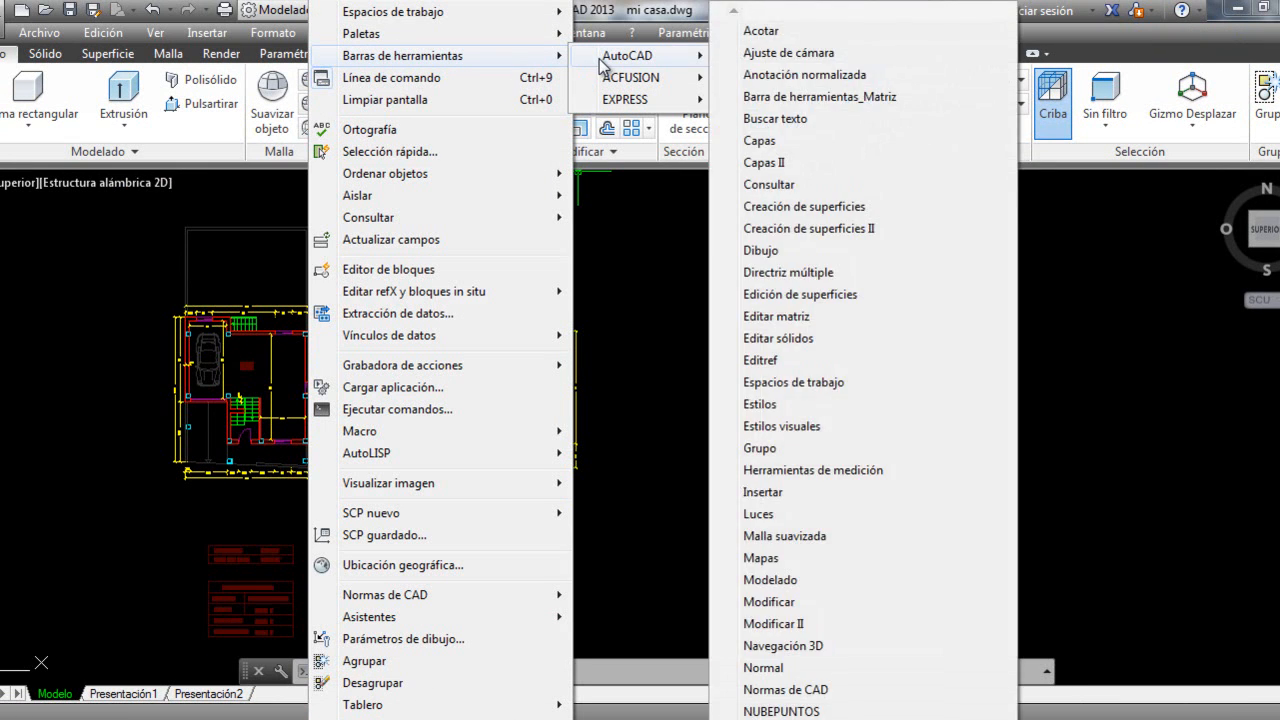
pyautogui.click(808, 141)
# Turn on the AutoCAD toolbar Capas II as well.
pyautogui.click(335, 32)
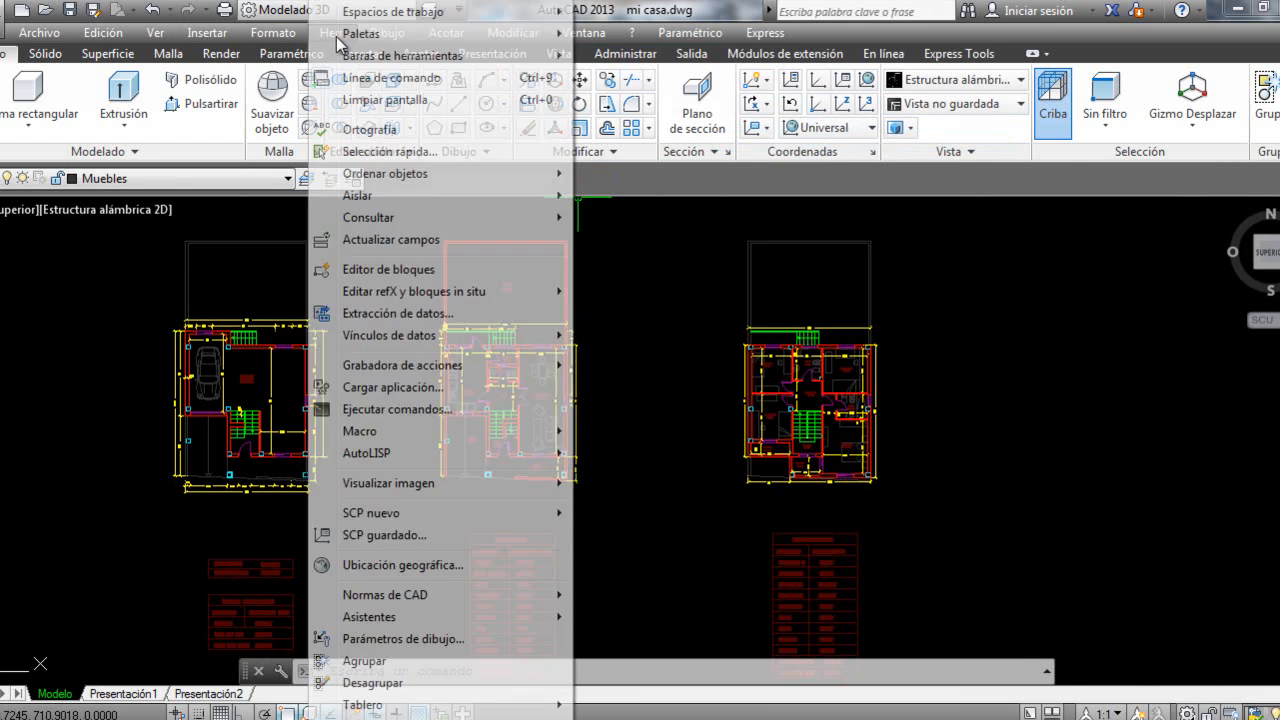
pyautogui.moveTo(455, 56)
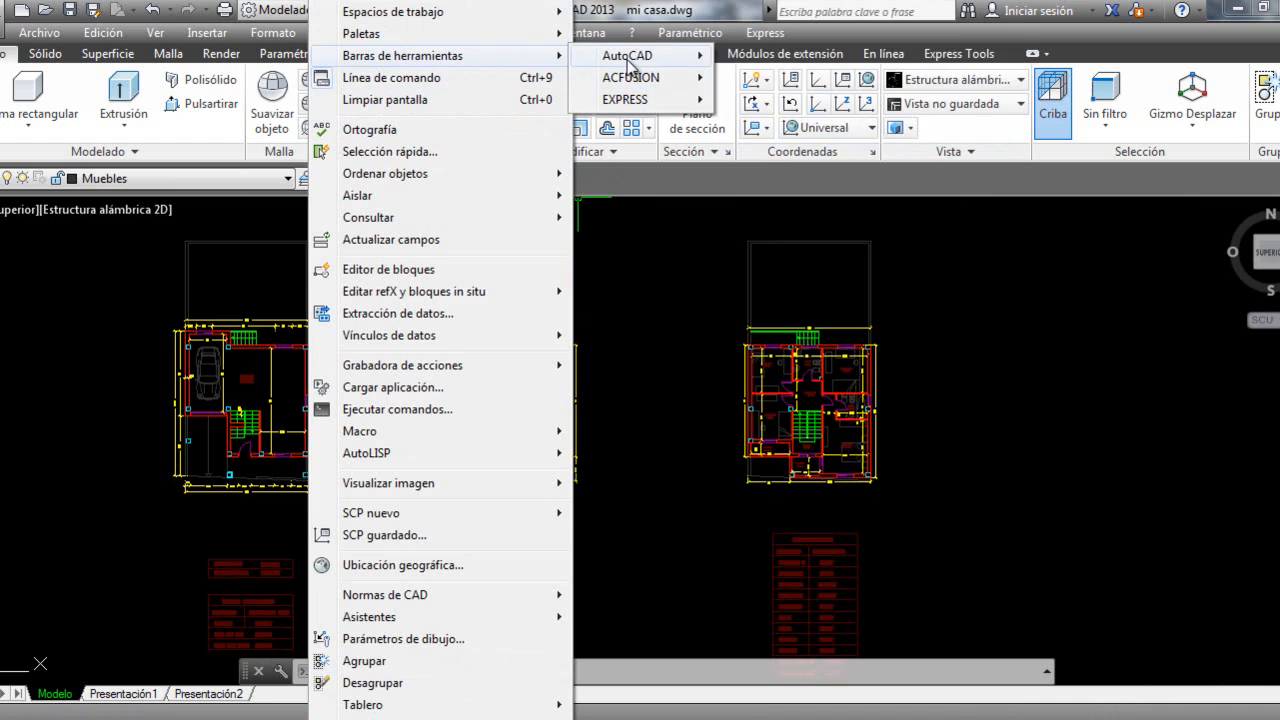
pyautogui.moveTo(620, 56)
pyautogui.click(763, 162)
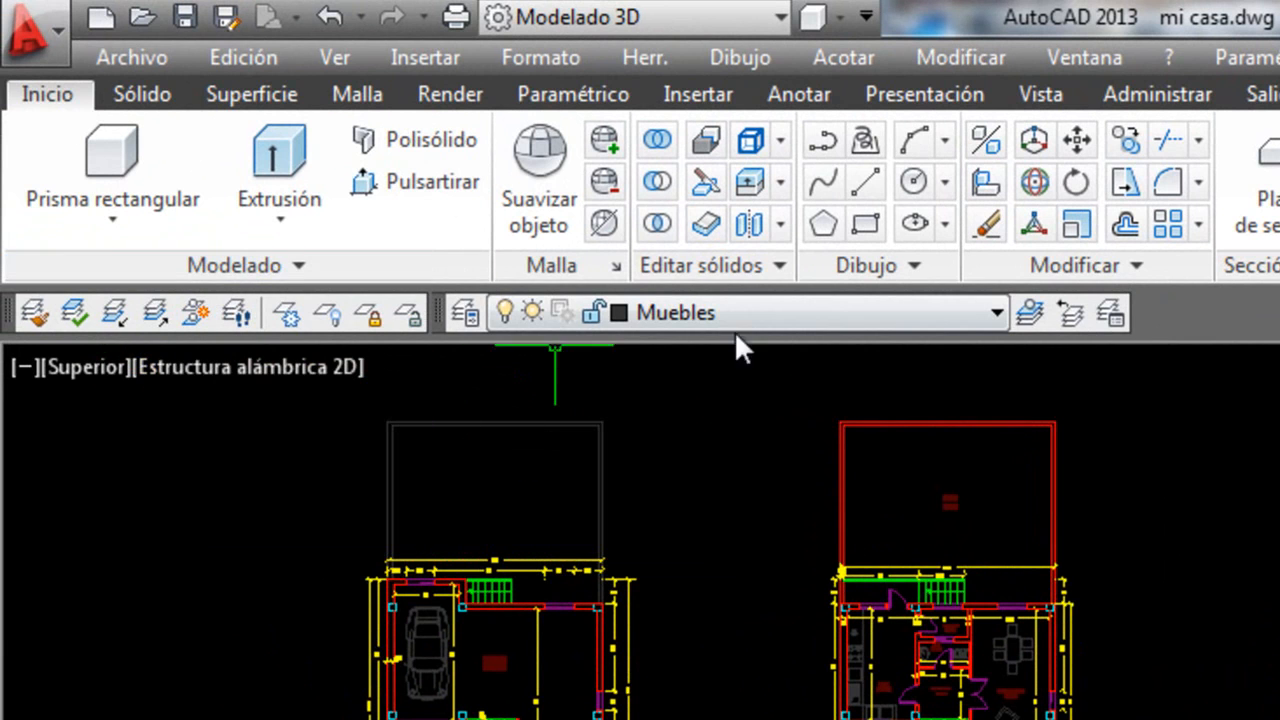
# Review the drawing's layer list and check which layers the garage plan's upper wall line and window belong to.
pyautogui.click(797, 313)
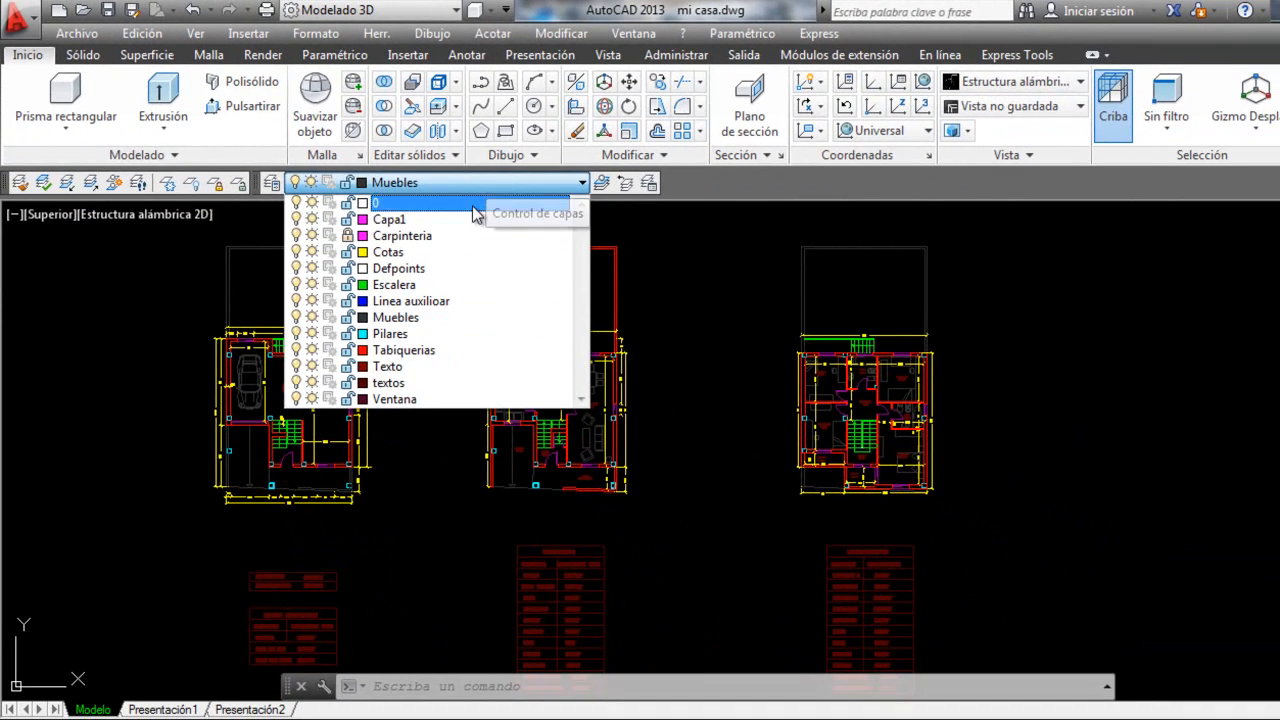
pyautogui.click(492, 185)
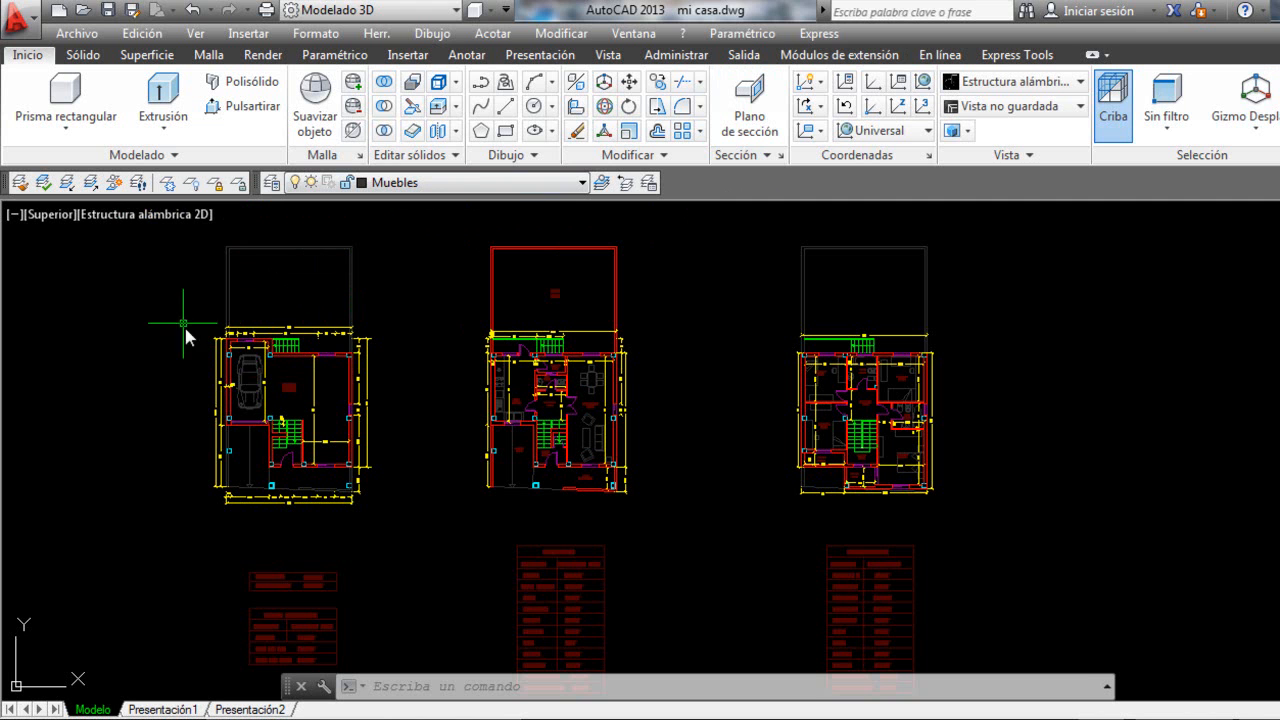
pyautogui.scroll(3, 307, 374)
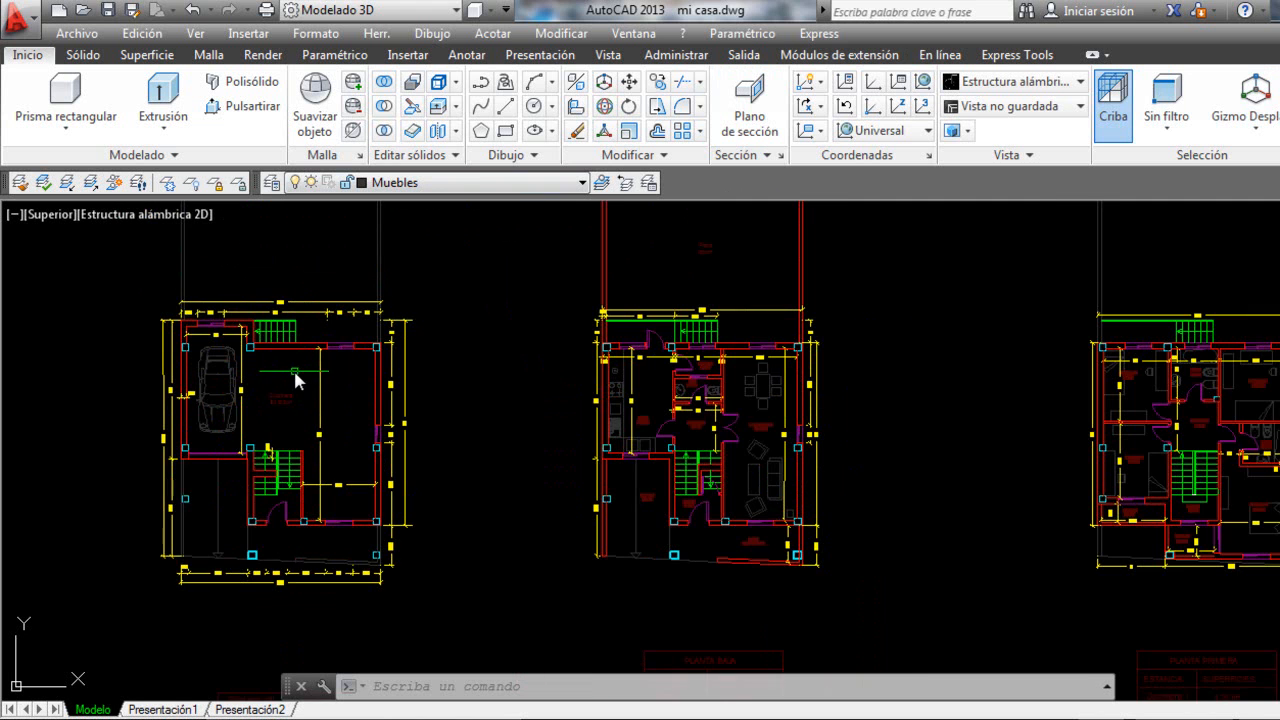
pyautogui.click(286, 341)
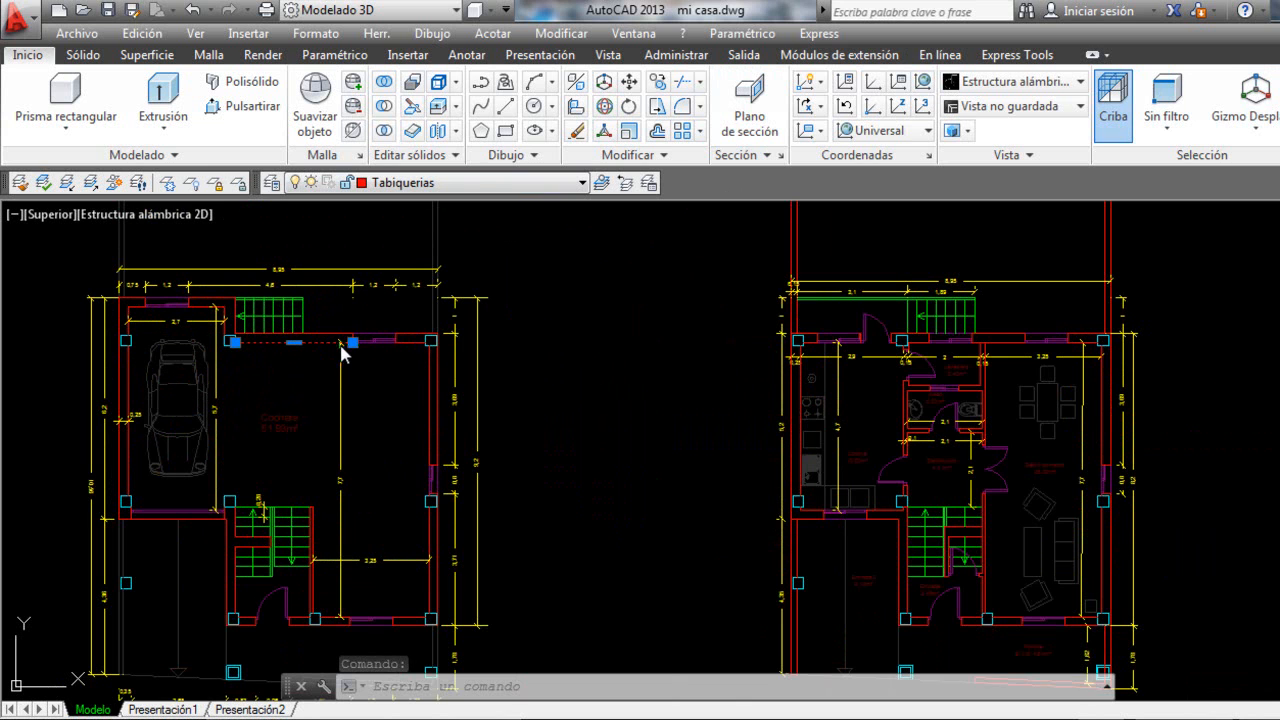
pyautogui.moveTo(352, 344)
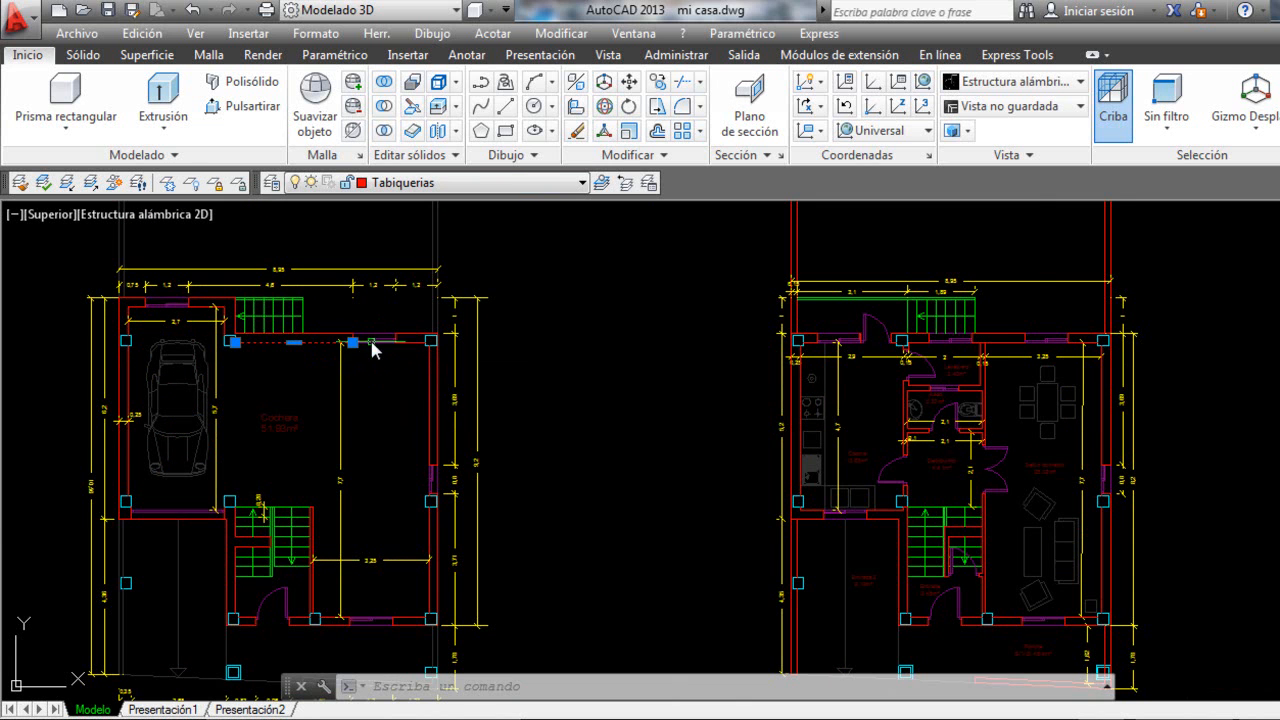
pyautogui.press('Escape')
pyautogui.scroll(2, 375, 347)
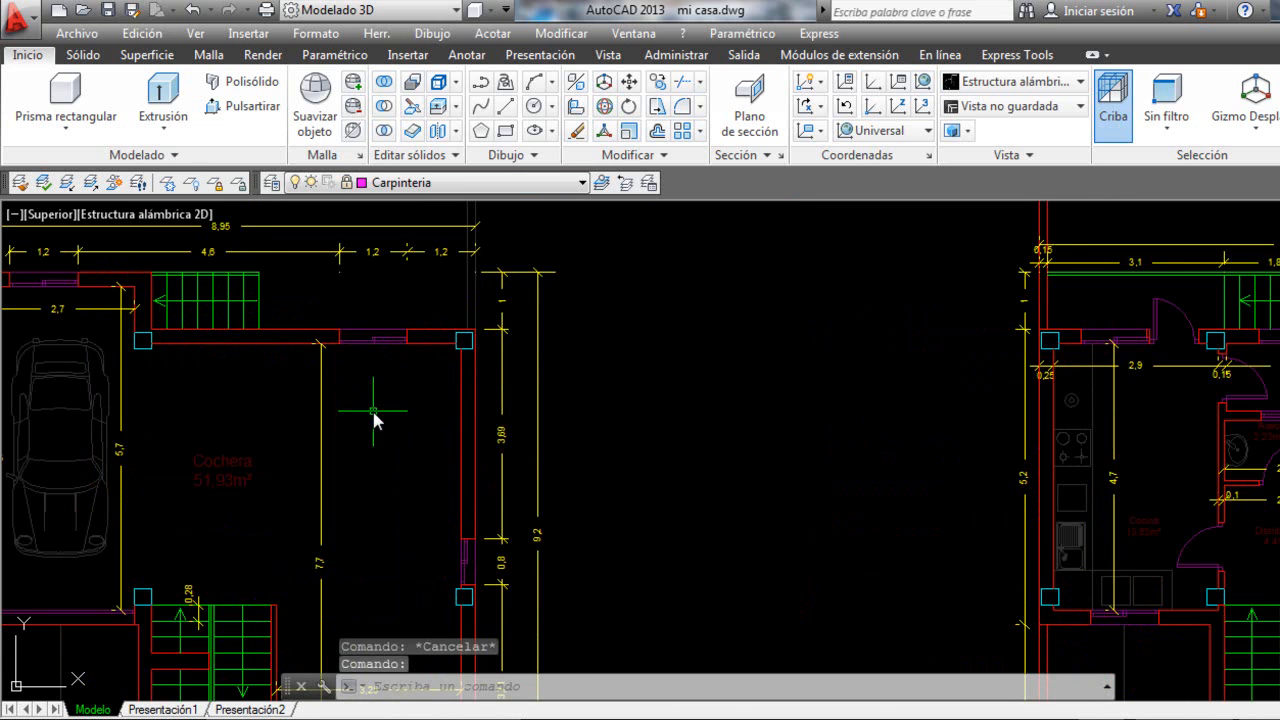
pyautogui.scroll(2, 375, 420)
pyautogui.click(370, 295)
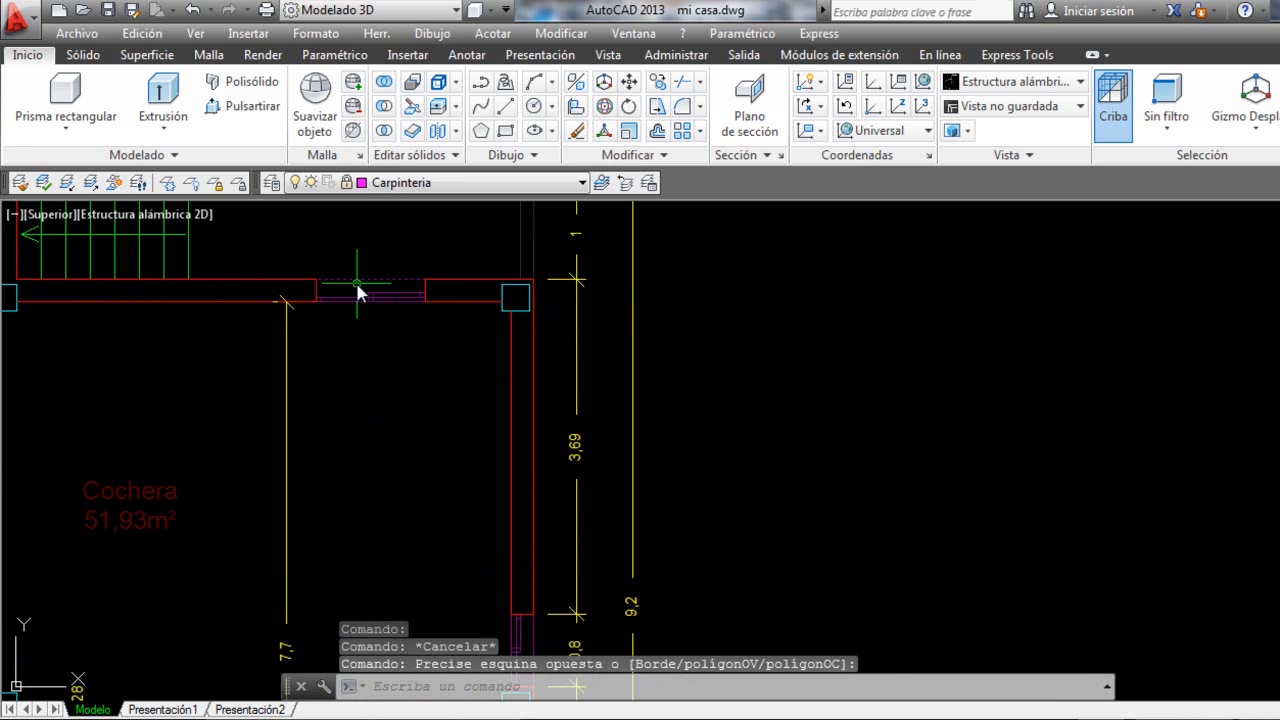
pyautogui.press('Escape')
# Check which layers the entrance door and the adjacent corner pillar in the garage plan belong to.
pyautogui.scroll(-5, 440, 365)
pyautogui.scroll(6, 440, 368)
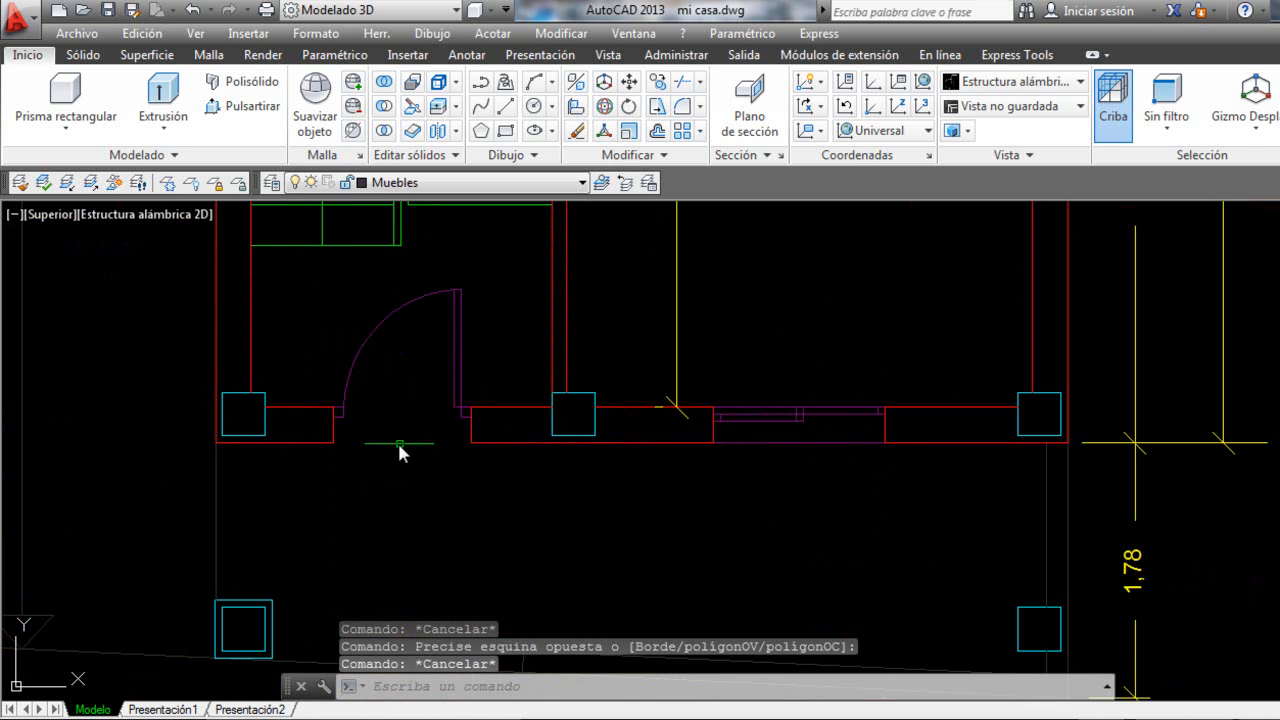
pyautogui.click(487, 322)
pyautogui.click(456, 346)
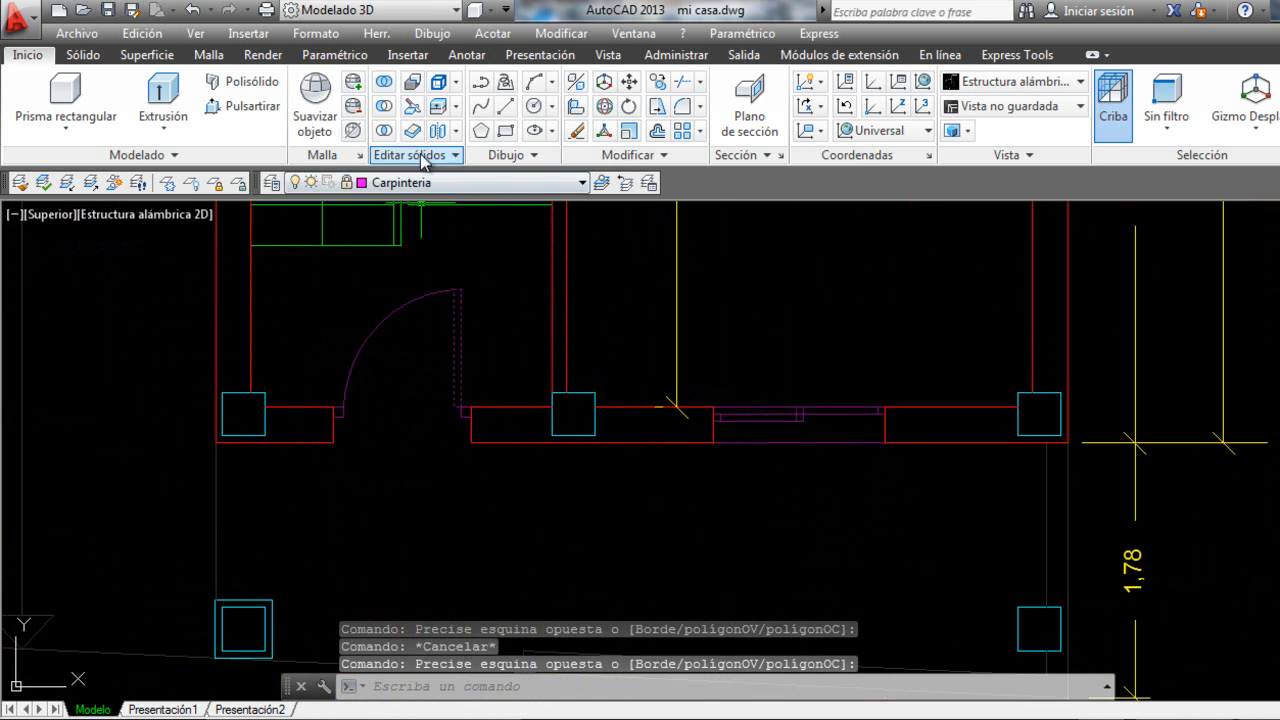
pyautogui.press('Escape')
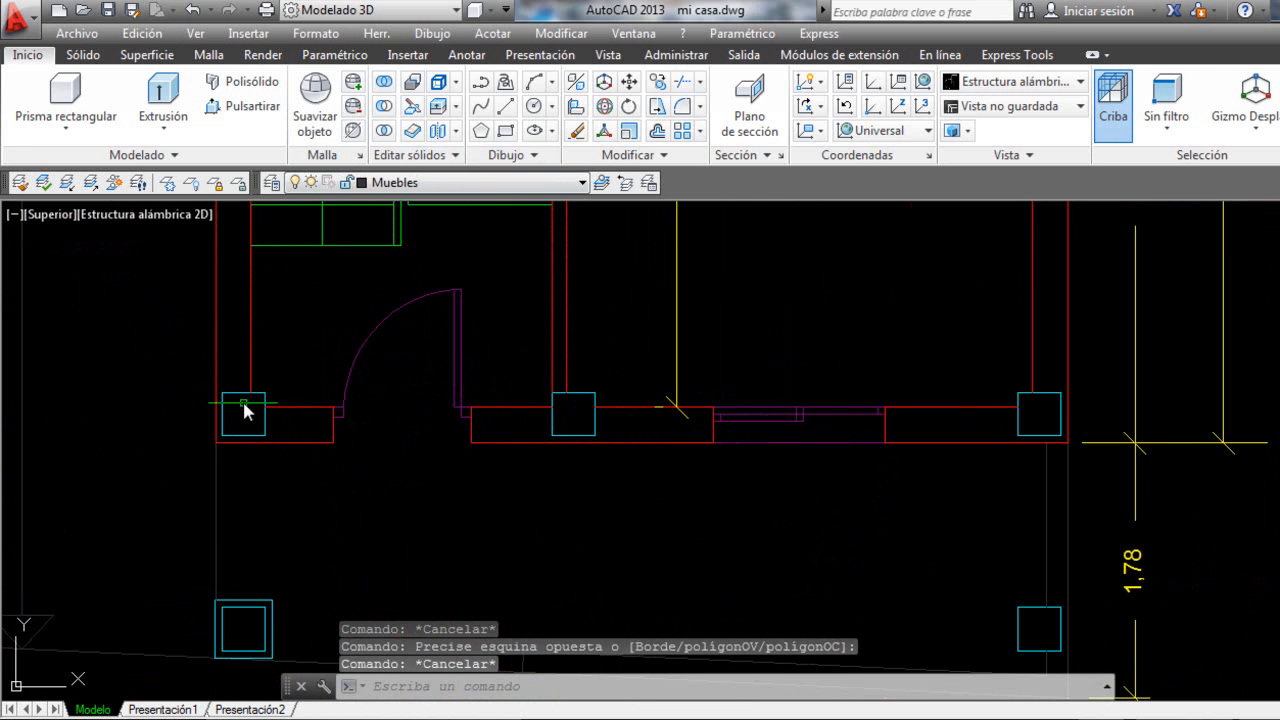
pyautogui.scroll(3, 262, 395)
pyautogui.click(296, 369)
pyautogui.click(270, 400)
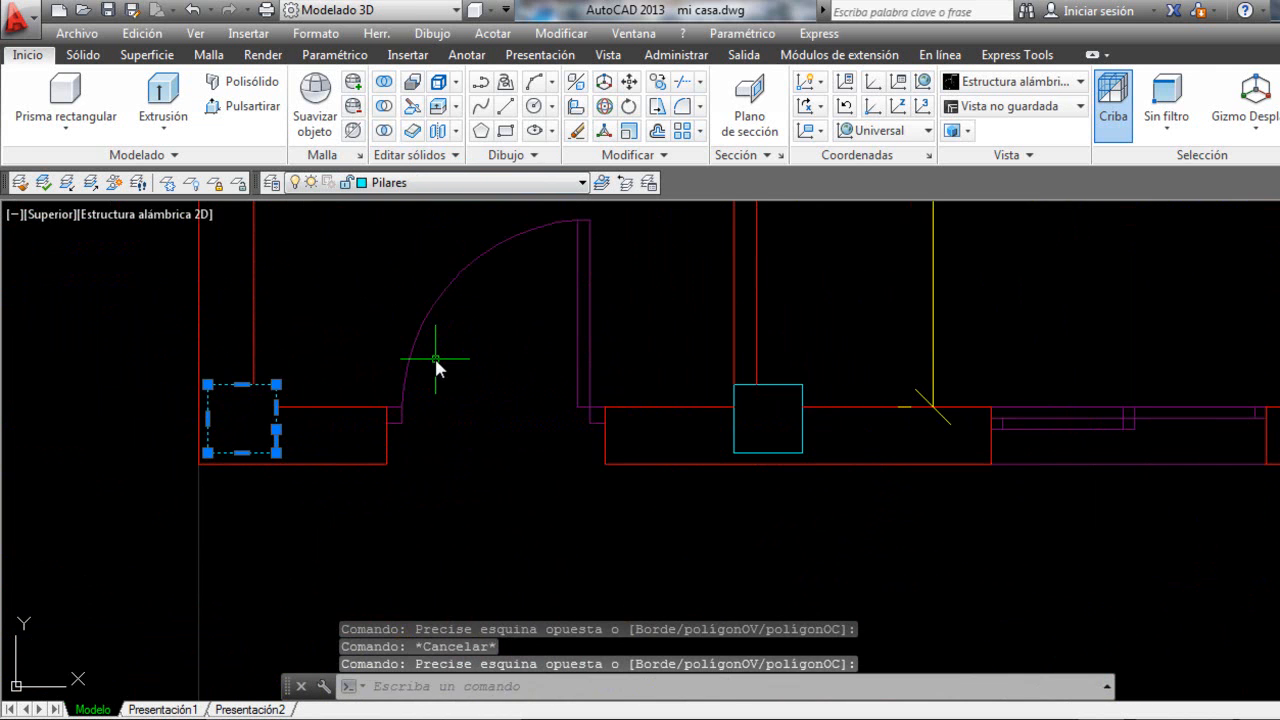
# Check which layers the vertical dimension line and the staircase lines in the garage plan belong to.
pyautogui.scroll(-5, 437, 392)
pyautogui.scroll(4, 537, 298)
pyautogui.click(600, 294)
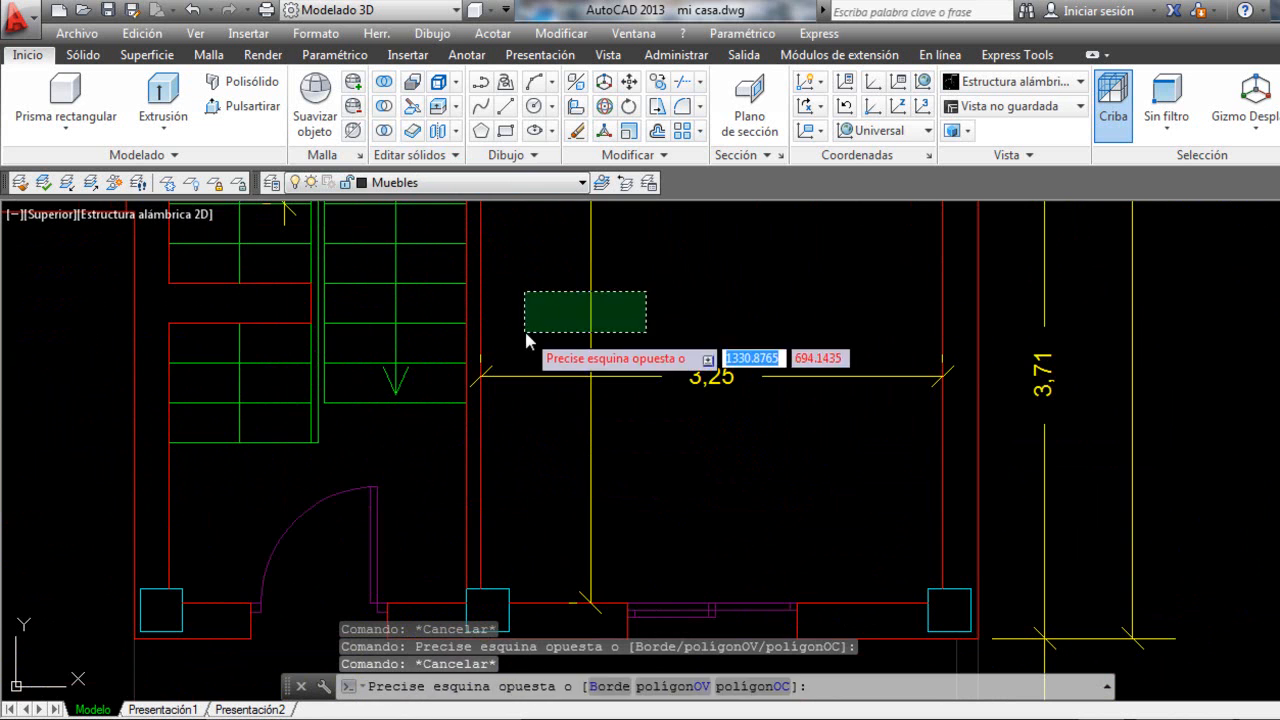
pyautogui.click(543, 320)
pyautogui.press('Escape')
pyautogui.scroll(-2, 503, 480)
pyautogui.scroll(2, 423, 371)
pyautogui.click(419, 294)
pyautogui.click(402, 325)
pyautogui.press('Escape')
pyautogui.scroll(-5, 576, 390)
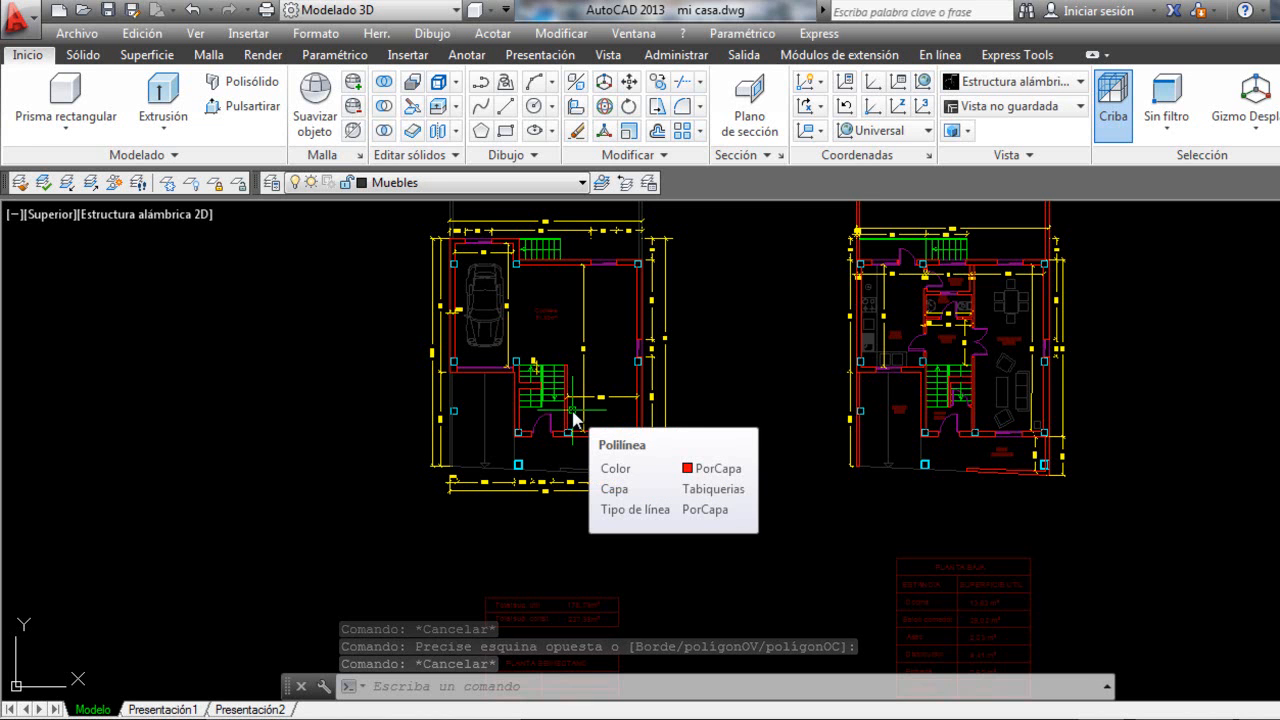
# Draw a roughly square polyline, about 1.3 units per side, on the Muebles layer in the room beside the garage plan's staircase.
pyautogui.moveTo(521, 287); pyautogui.dragTo(521, 313, button='middle')
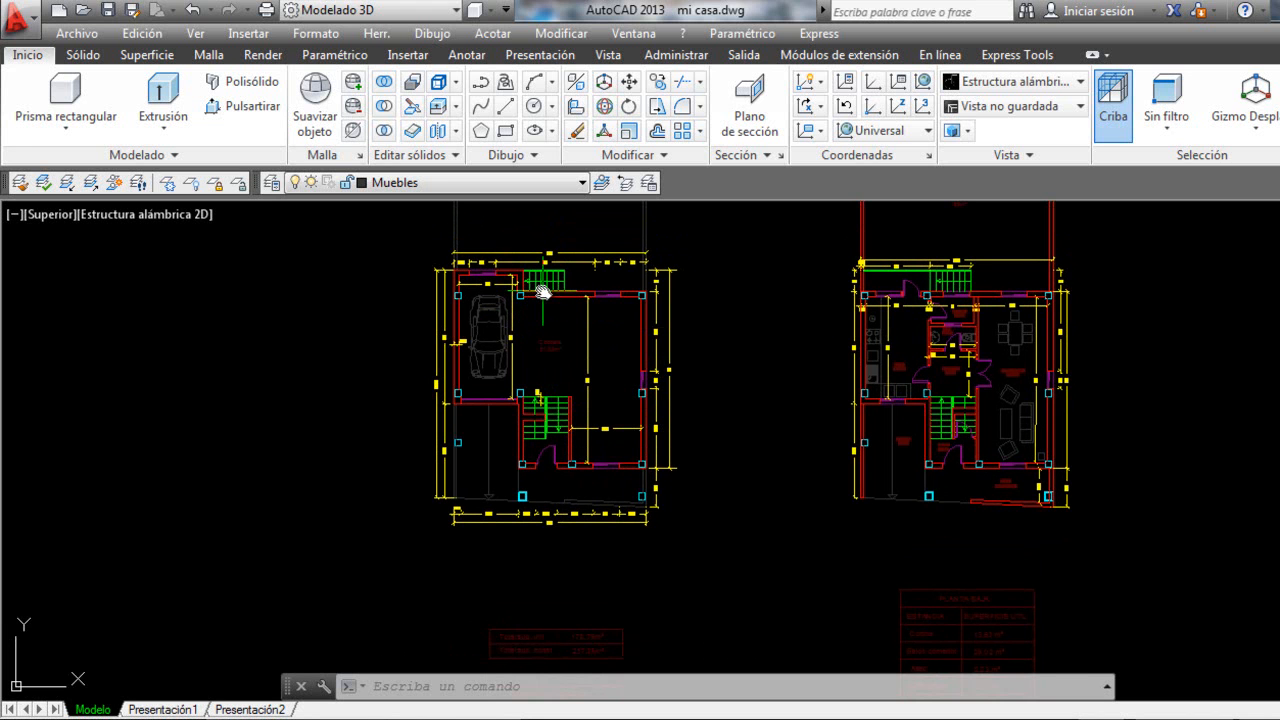
pyautogui.moveTo(585, 240); pyautogui.dragTo(480, 277, button='middle')
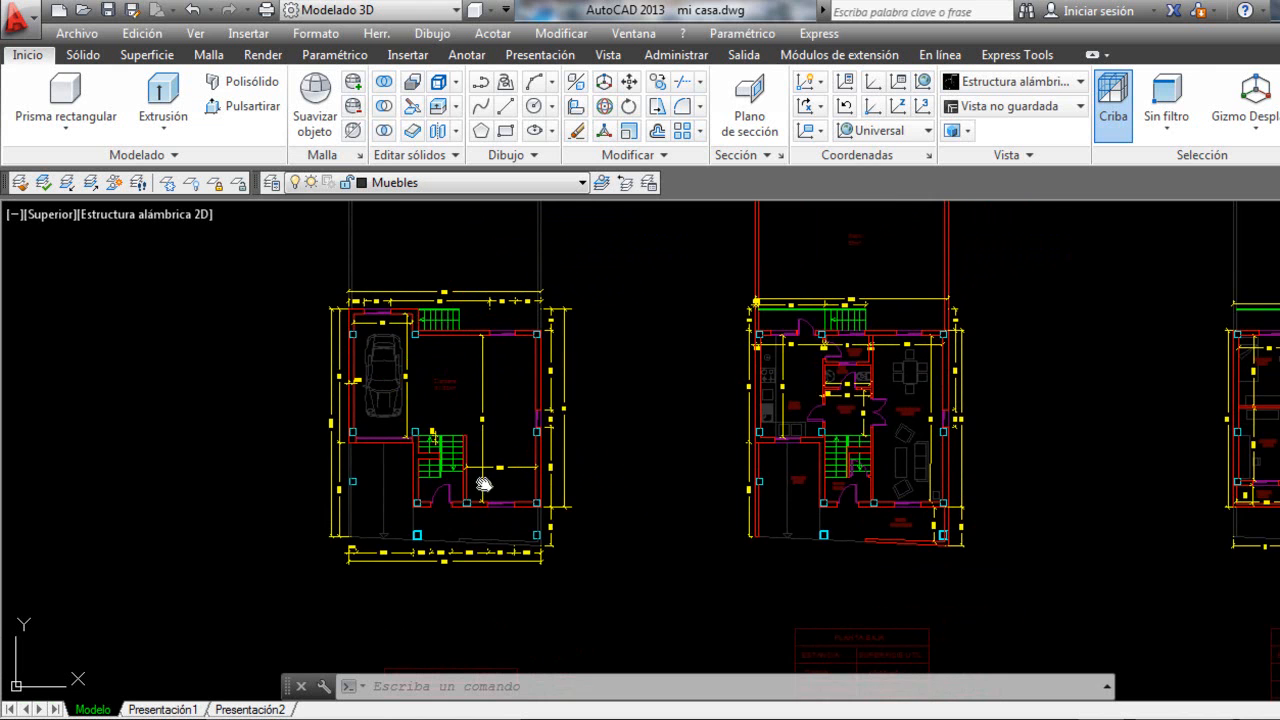
pyautogui.scroll(2, 488, 463)
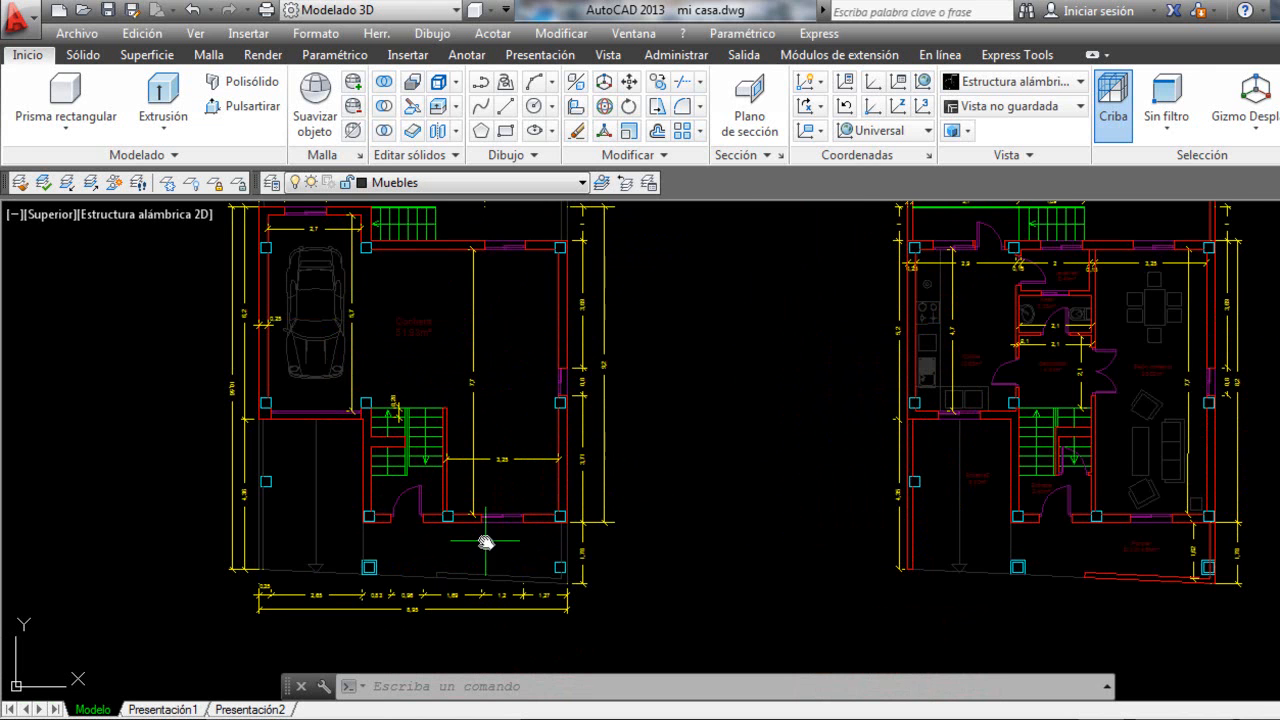
pyautogui.scroll(1, 494, 466)
pyautogui.scroll(-1, 480, 486)
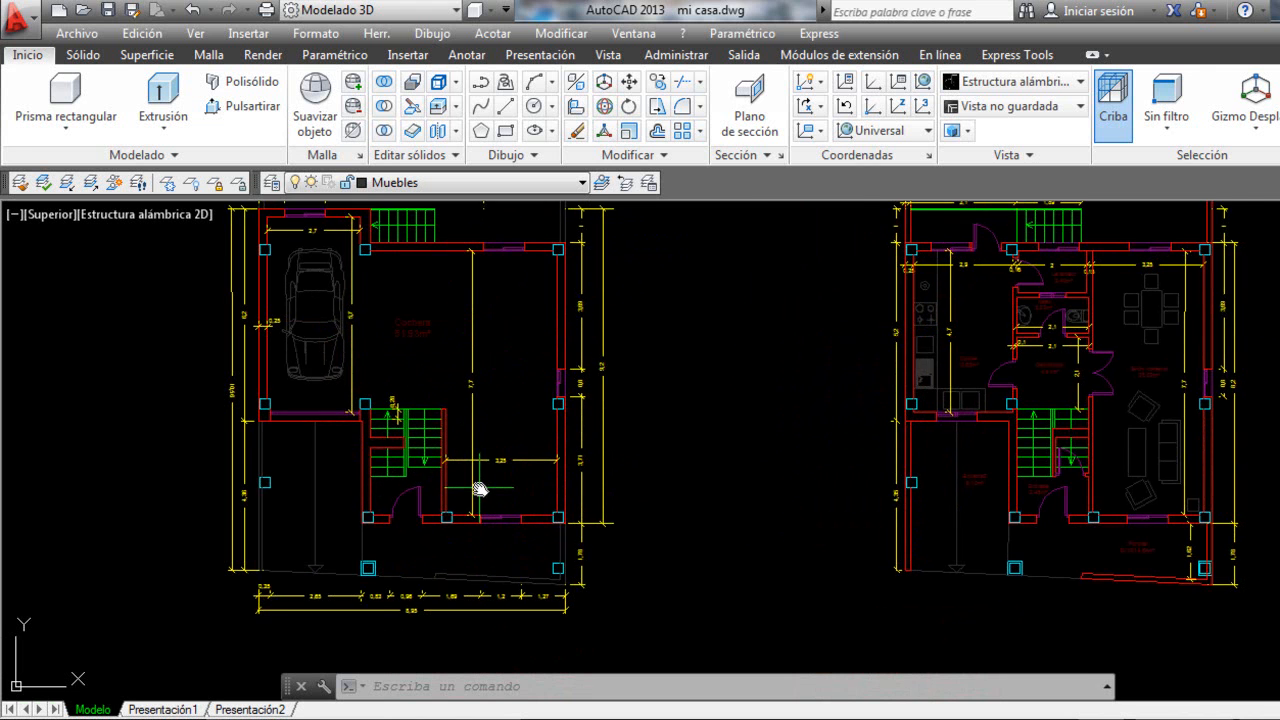
pyautogui.scroll(2, 479, 487)
pyautogui.write('p')
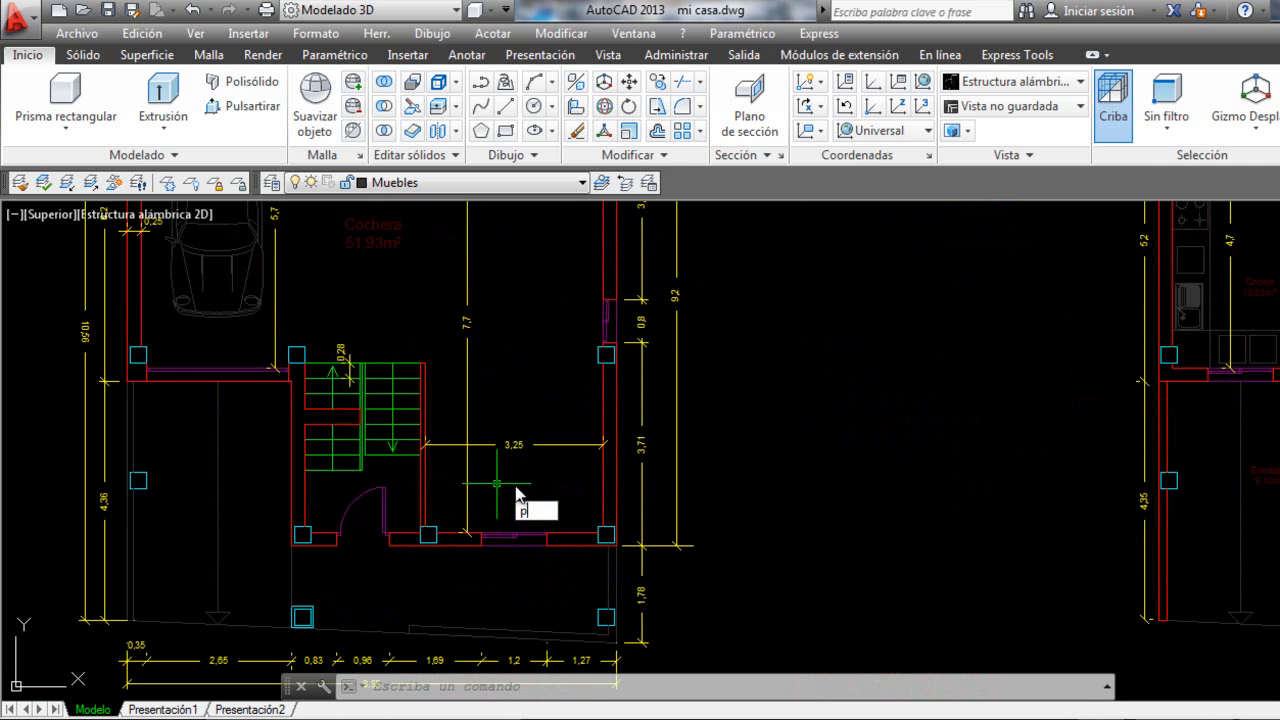
pyautogui.write('ol')
pyautogui.press('Return')
pyautogui.click(508, 490)
pyautogui.click(440, 495)
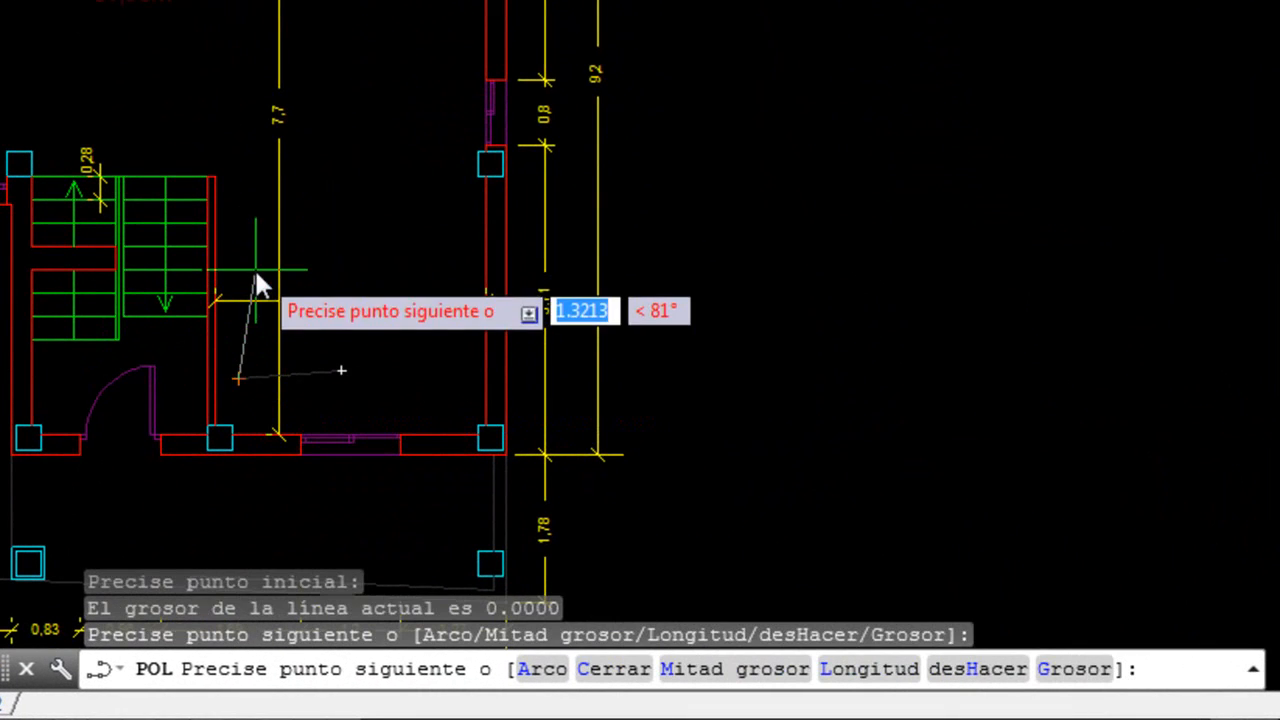
pyautogui.click(253, 269)
pyautogui.click(344, 274)
pyautogui.click(340, 374)
pyautogui.press('Escape')
# Check the layer of the square test polyline and erase it.
pyautogui.click(300, 258)
pyautogui.click(274, 278)
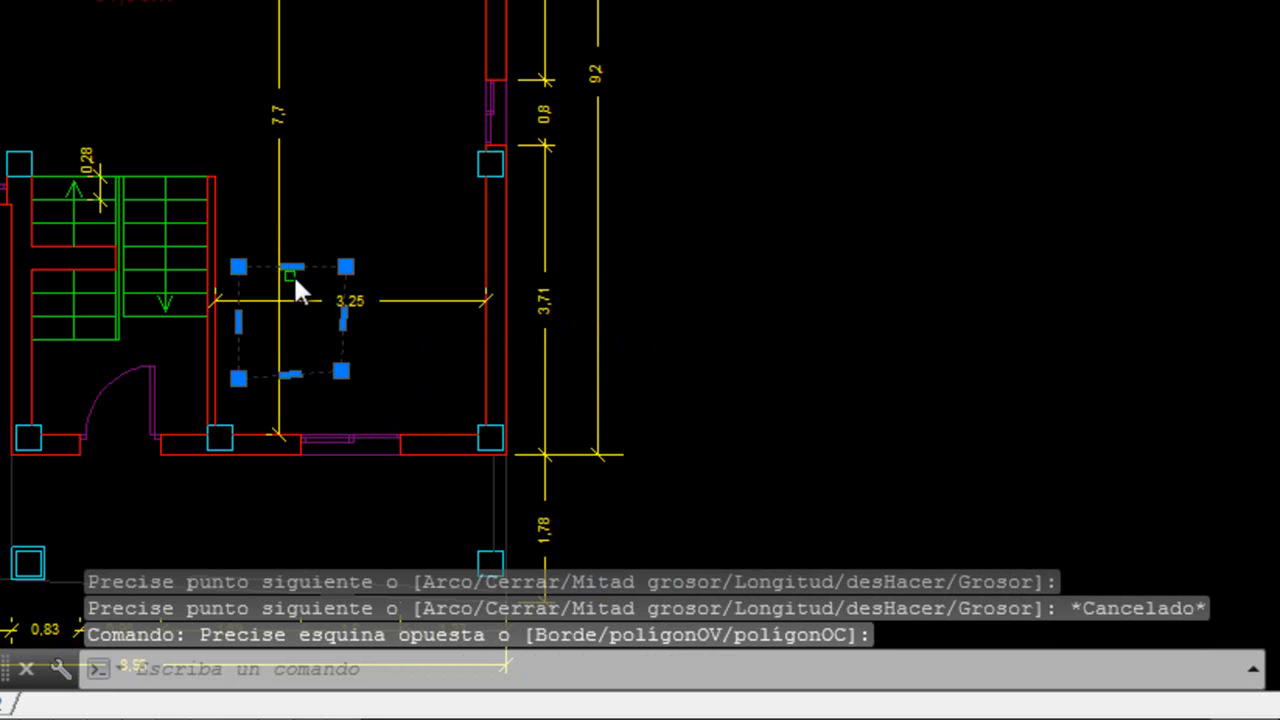
pyautogui.press('Escape')
pyautogui.click(364, 248)
pyautogui.click(322, 270)
pyautogui.press('Delete')
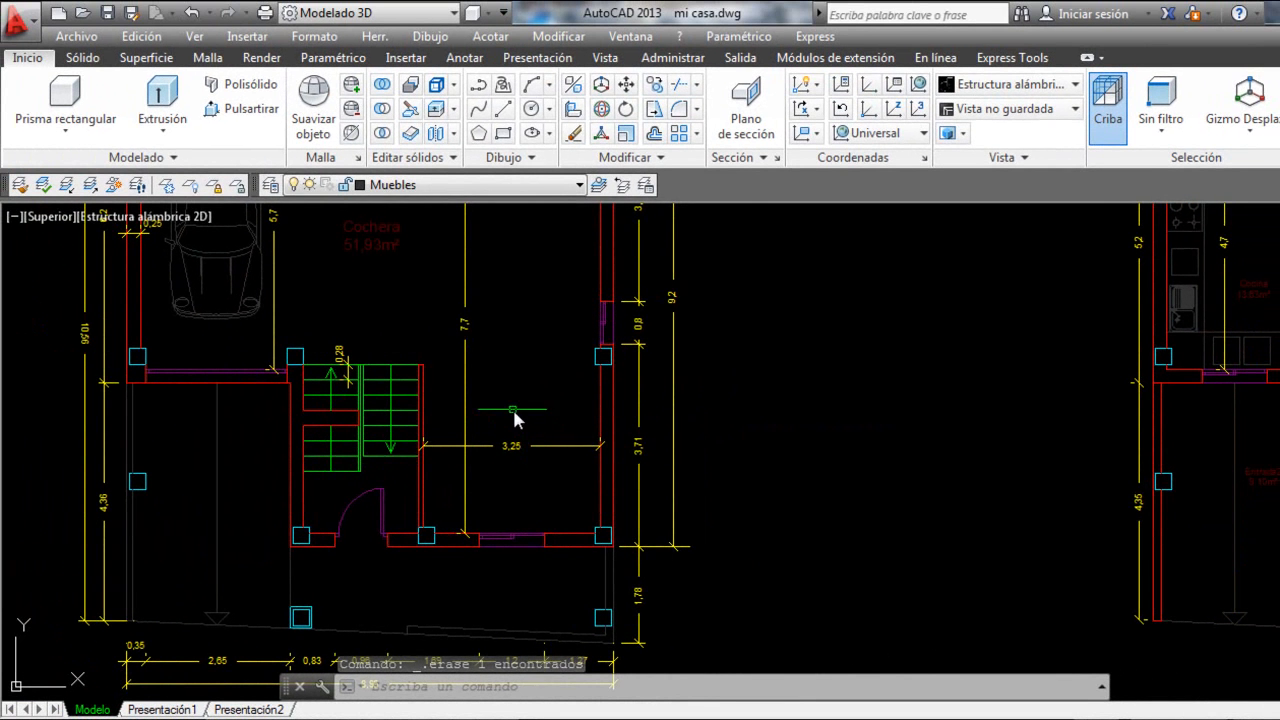
# Turn off the Cotas layer to hide the dimensions across the floor plans, and turn it back on.
pyautogui.click(530, 187)
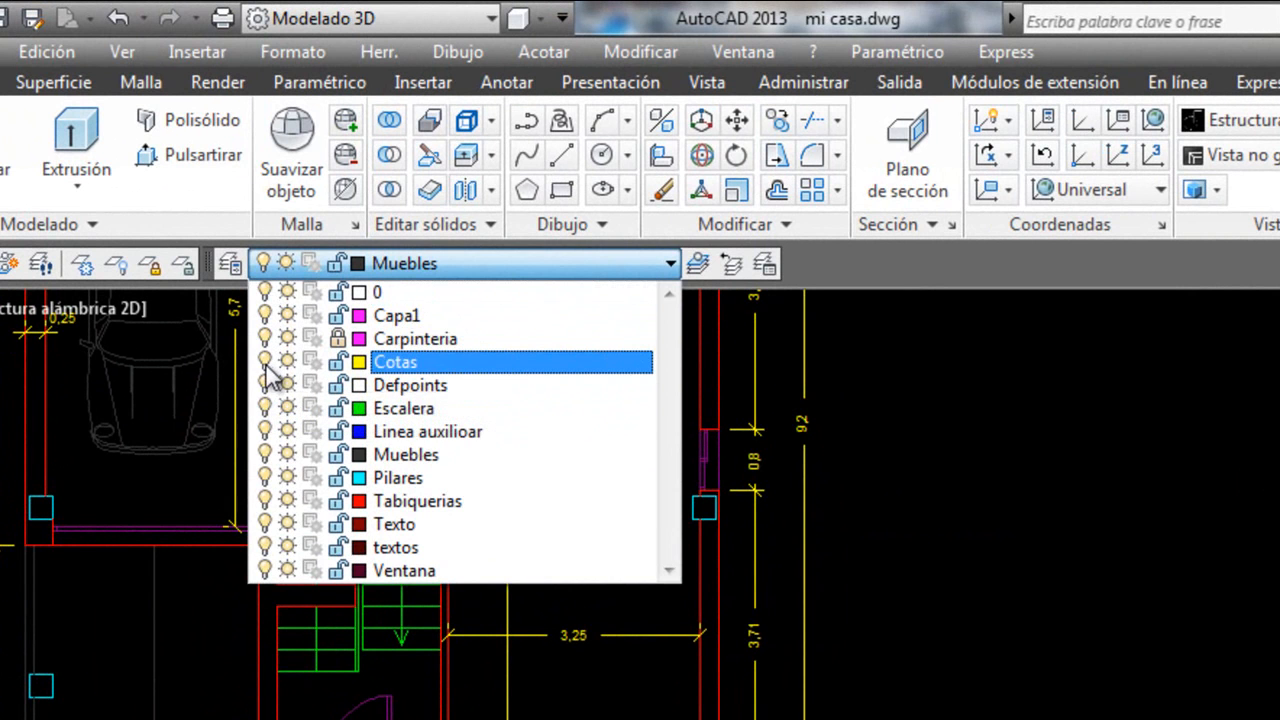
pyautogui.click(1017, 626)
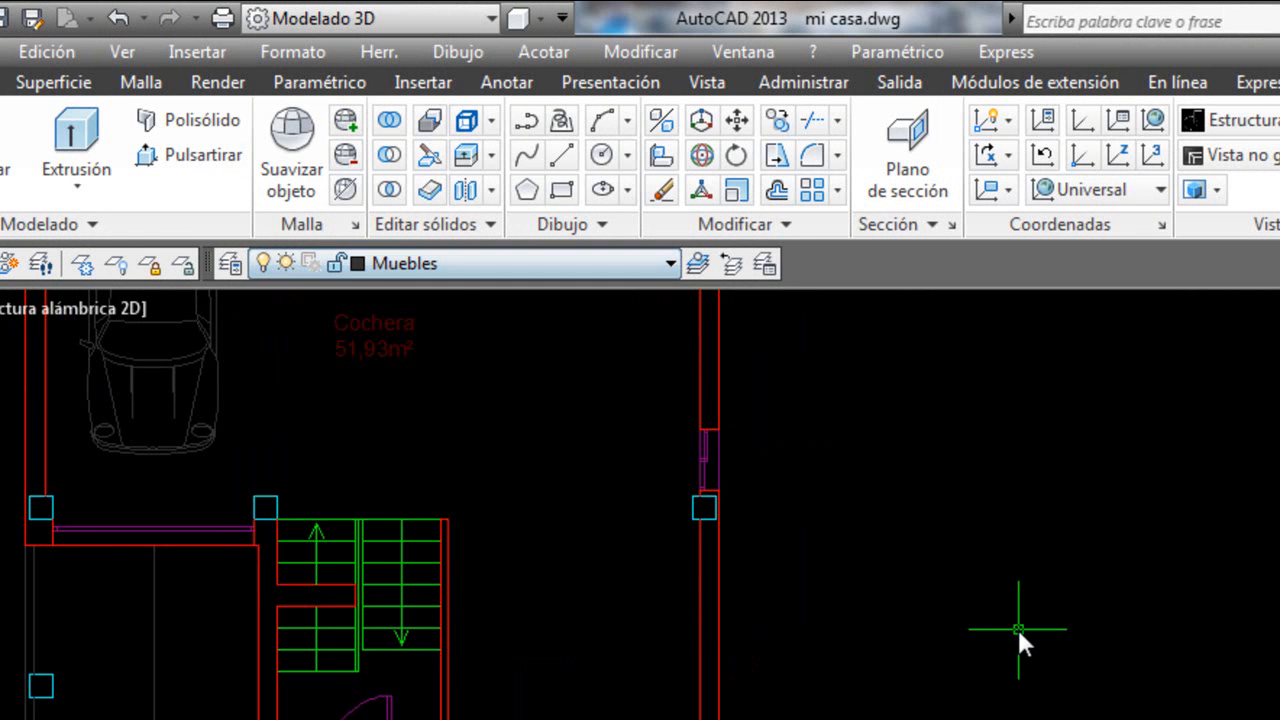
pyautogui.scroll(-6, 572, 695)
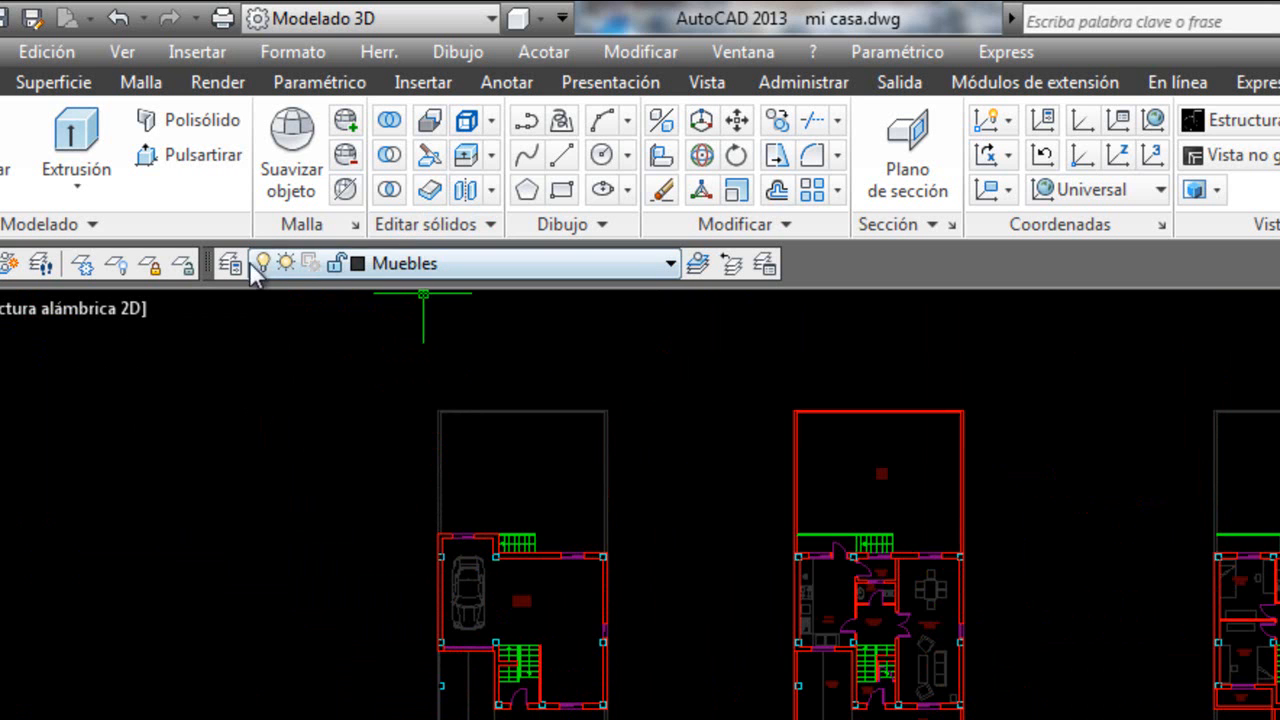
pyautogui.click(414, 265)
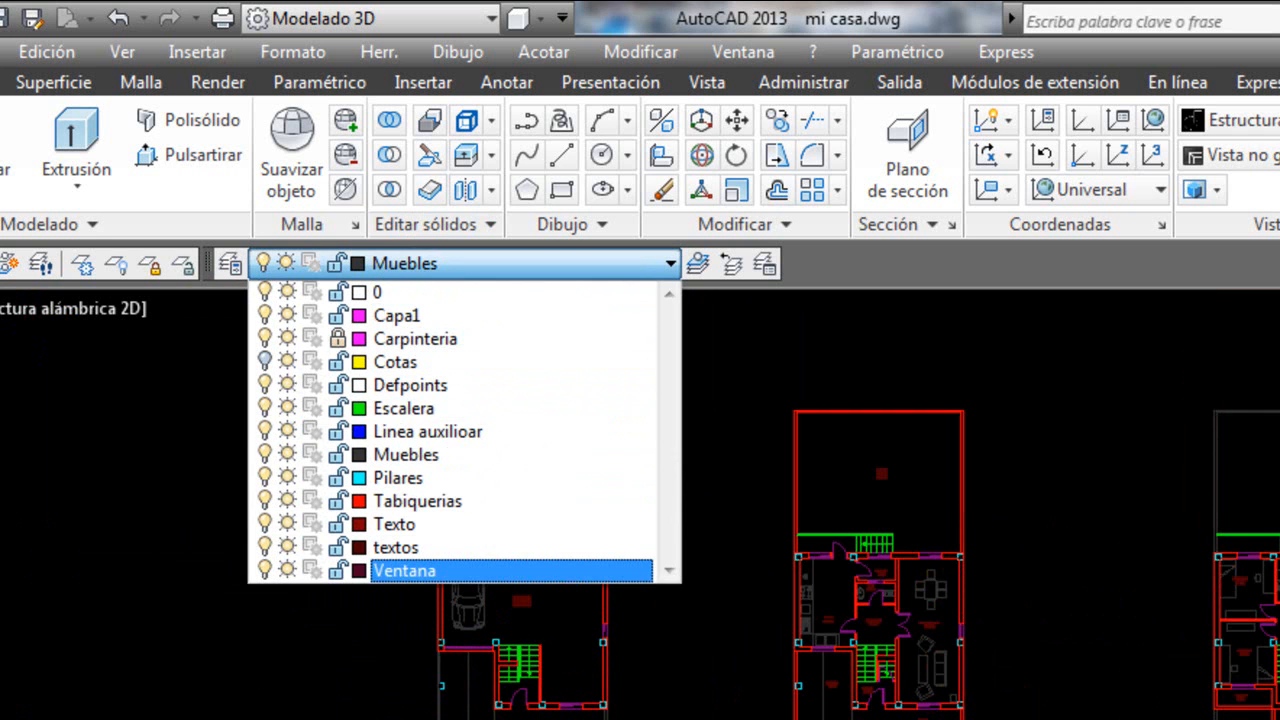
pyautogui.click(522, 714)
pyautogui.scroll(2, 475, 658)
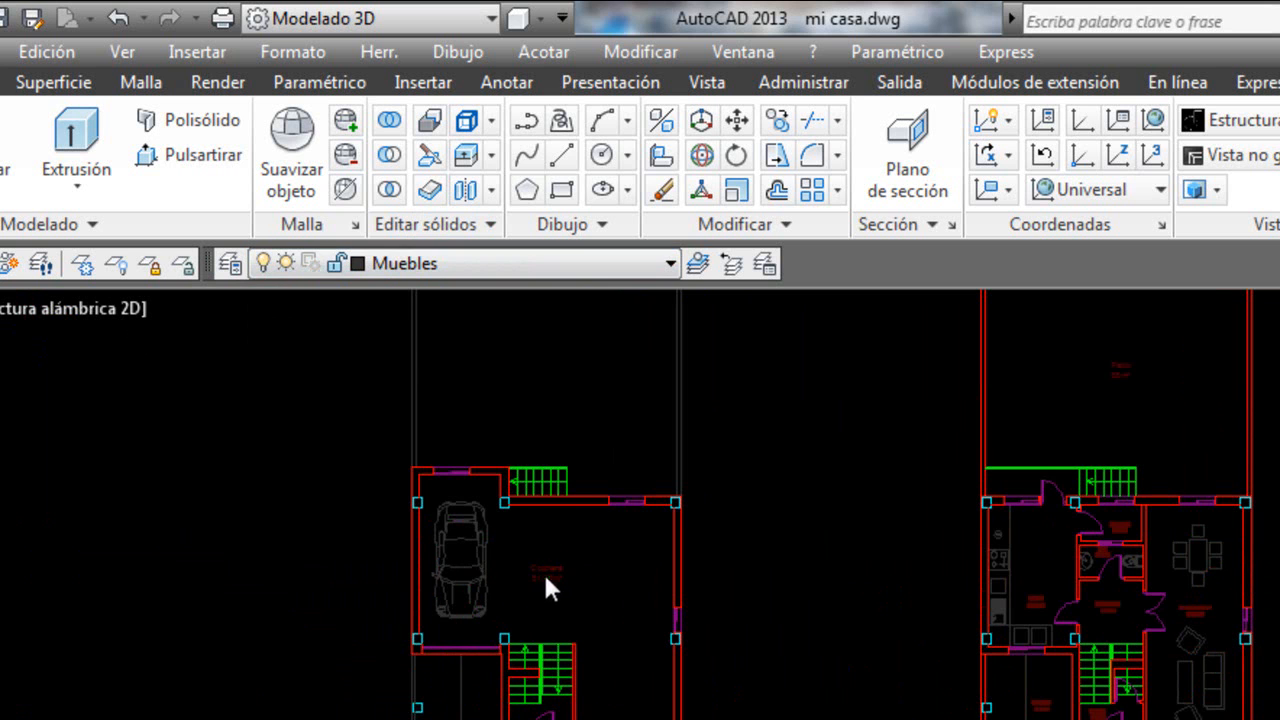
pyautogui.click(404, 264)
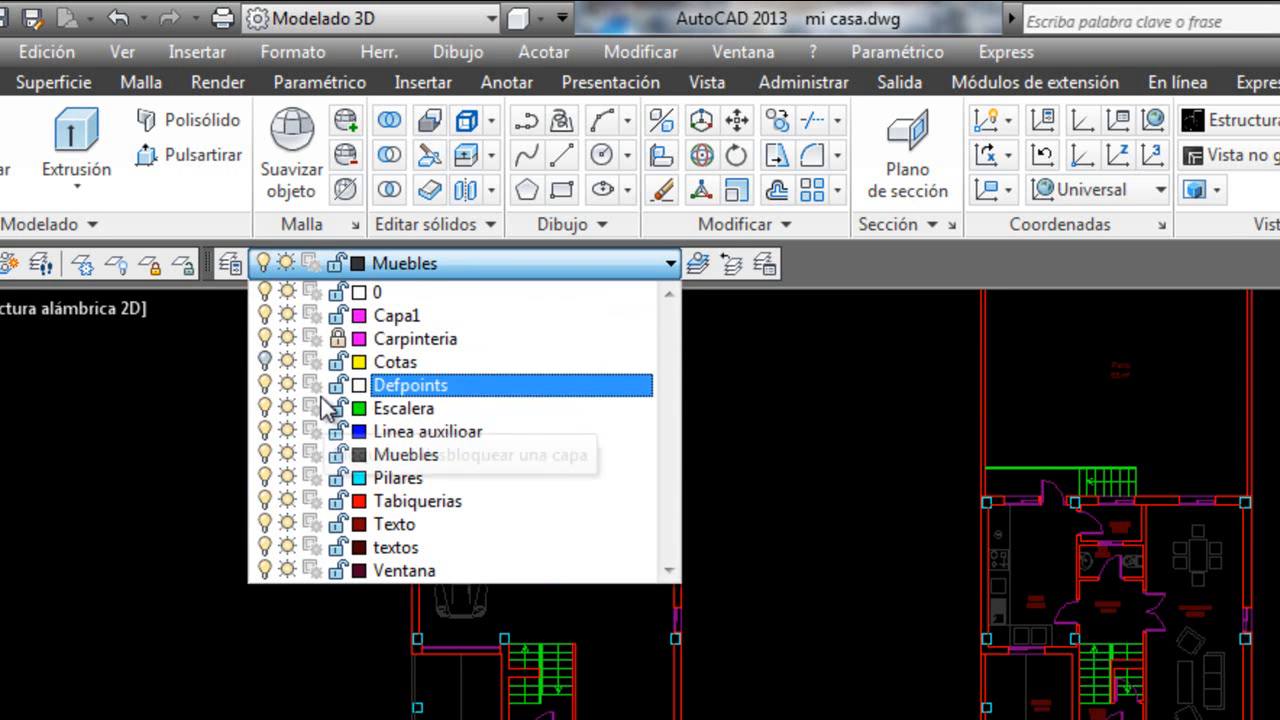
pyautogui.click(265, 361)
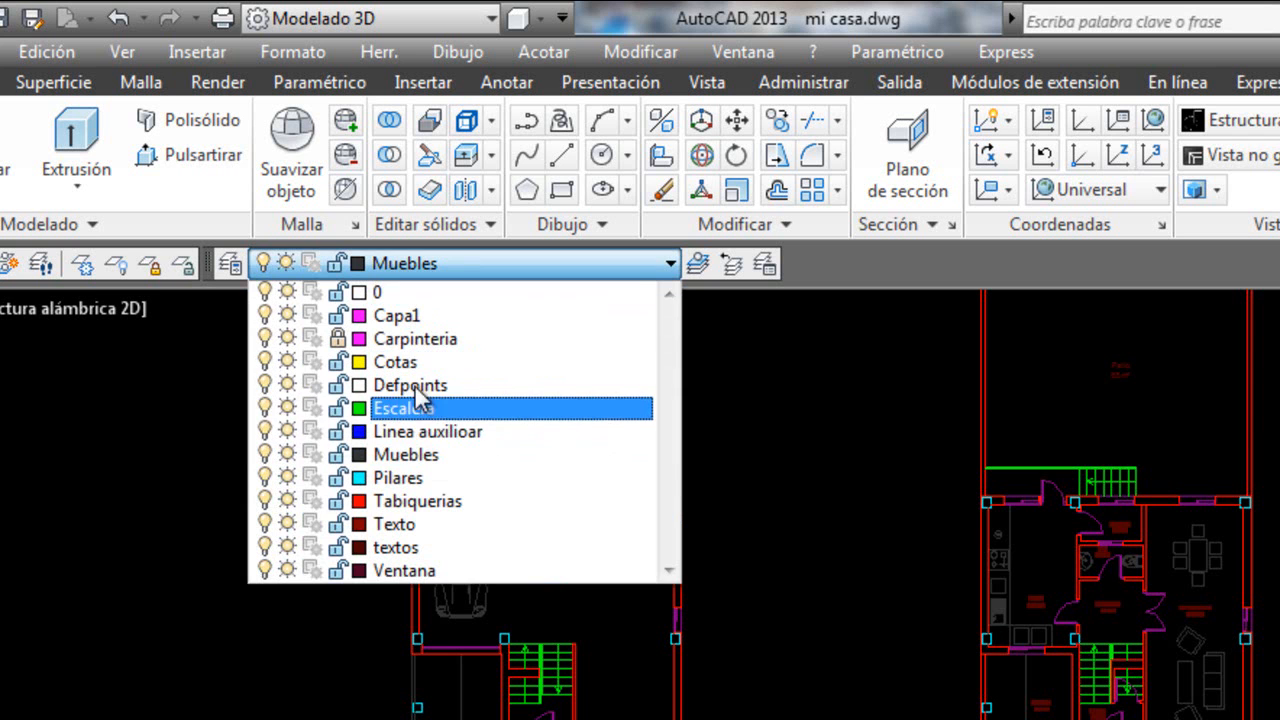
# Freeze the Cotas layer, inspect the plans without dimensions, and thaw the layer again.
pyautogui.click(486, 268)
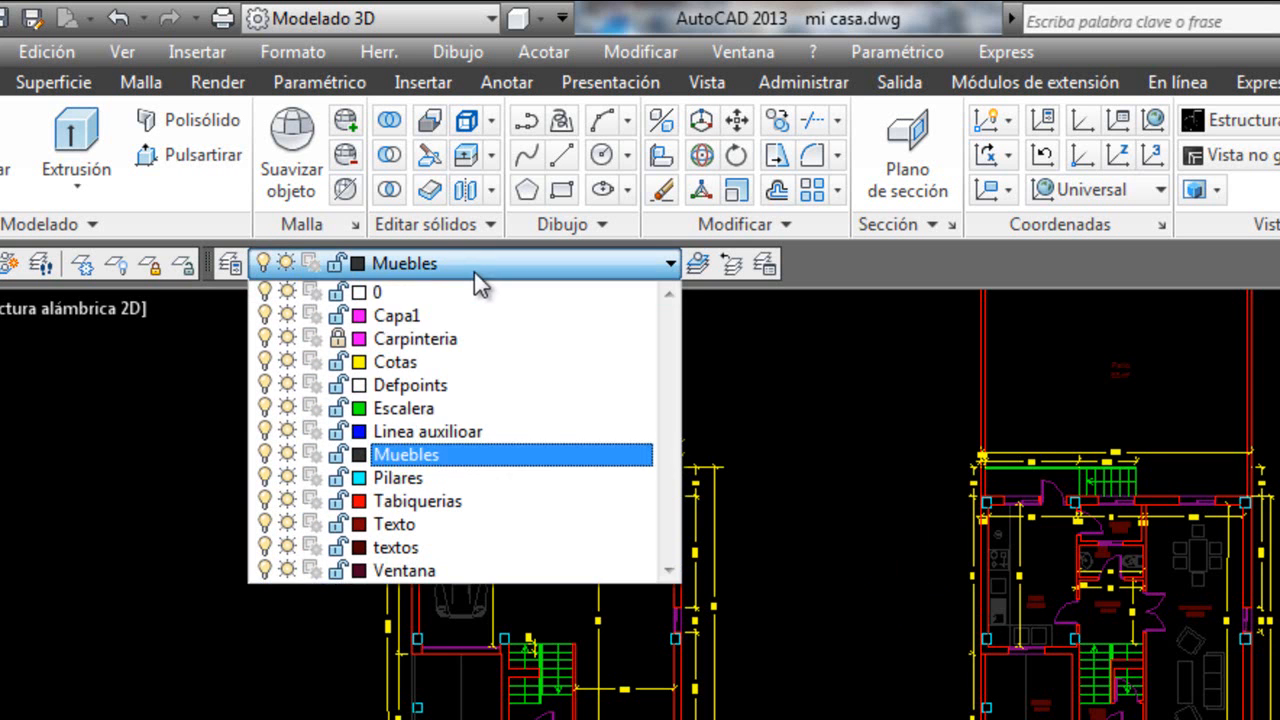
pyautogui.click(287, 361)
pyautogui.click(192, 466)
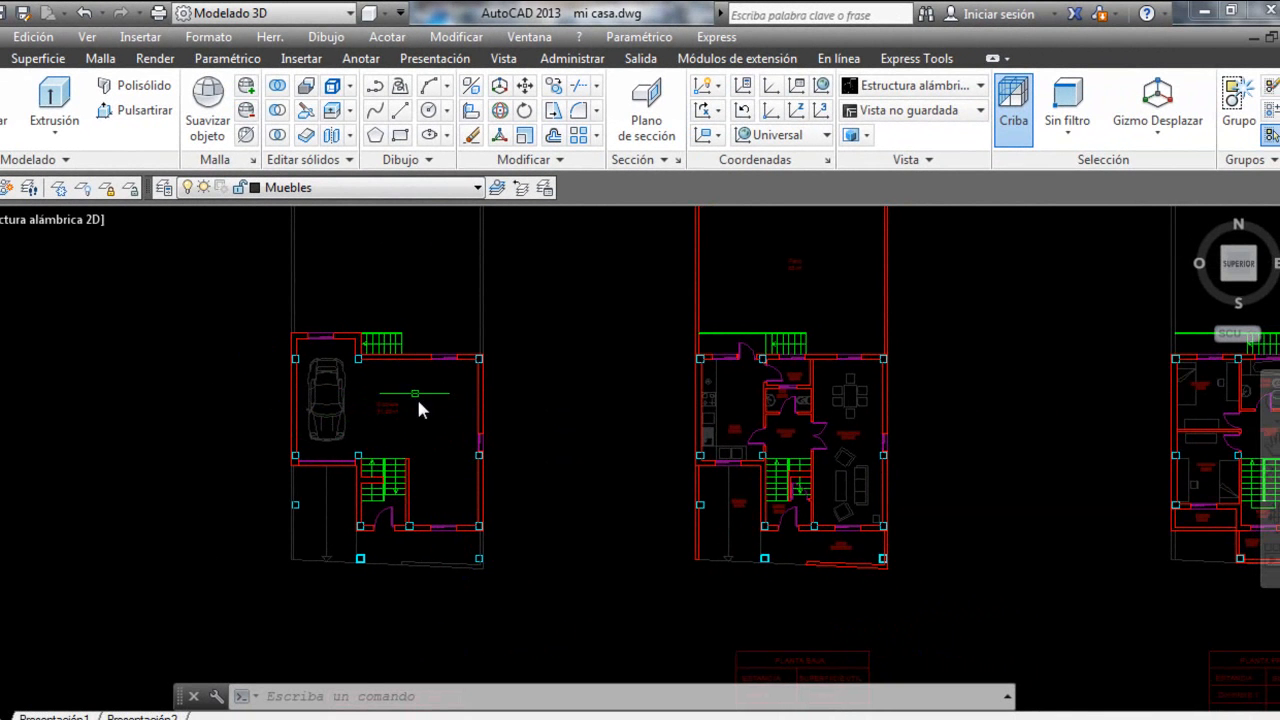
pyautogui.scroll(2, 463, 490)
pyautogui.click(305, 192)
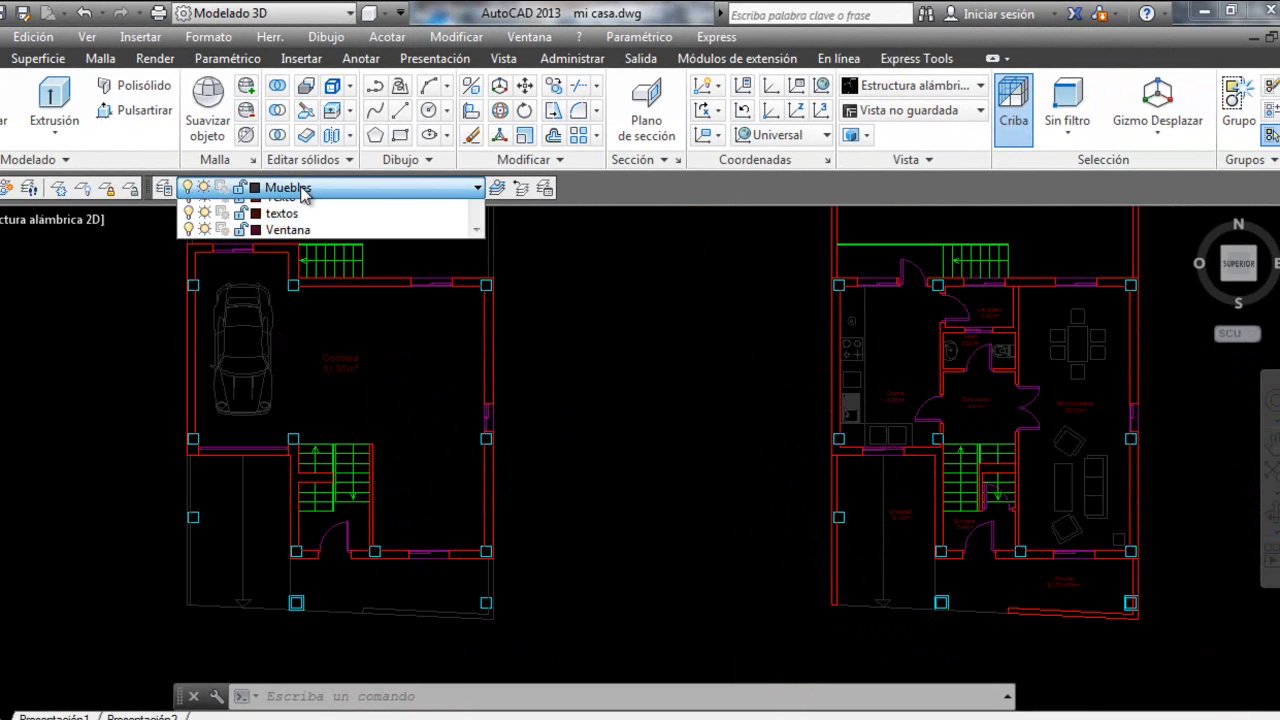
pyautogui.click(204, 266)
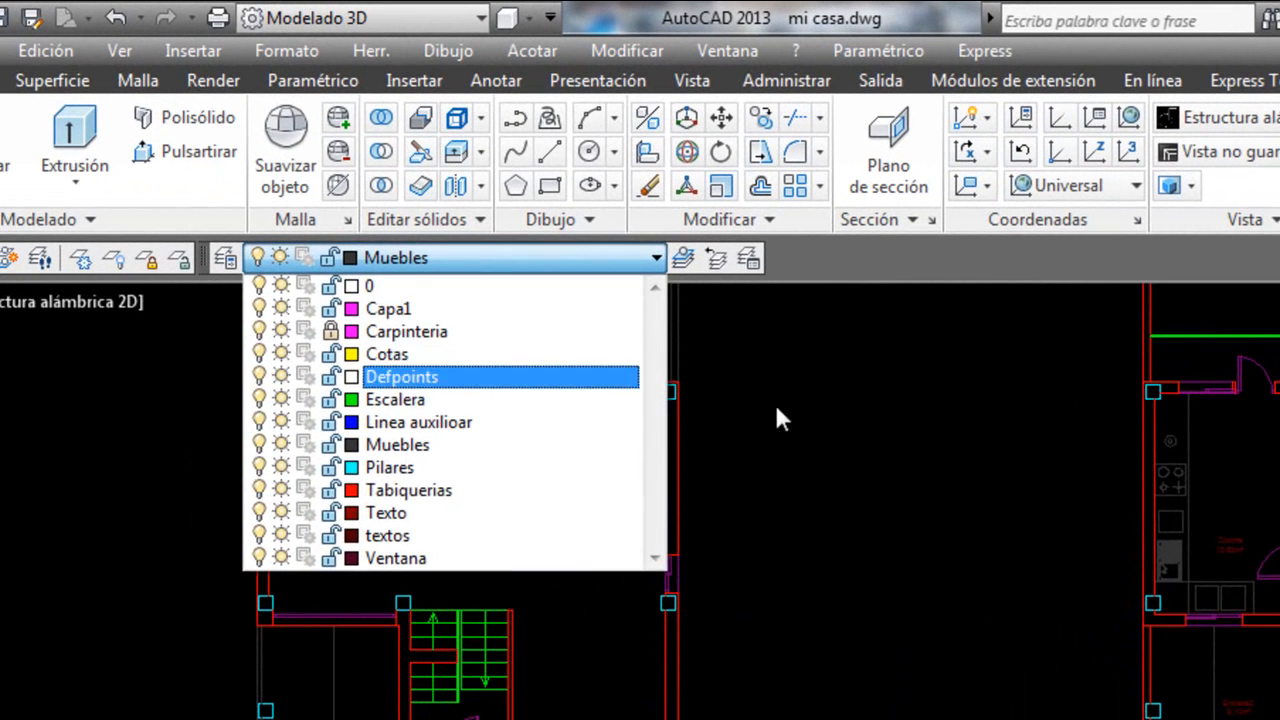
pyautogui.click(668, 375)
# Lock the Cotas layer and try to erase the 7,7 vertical dimension in the Cochera.
pyautogui.click(489, 254)
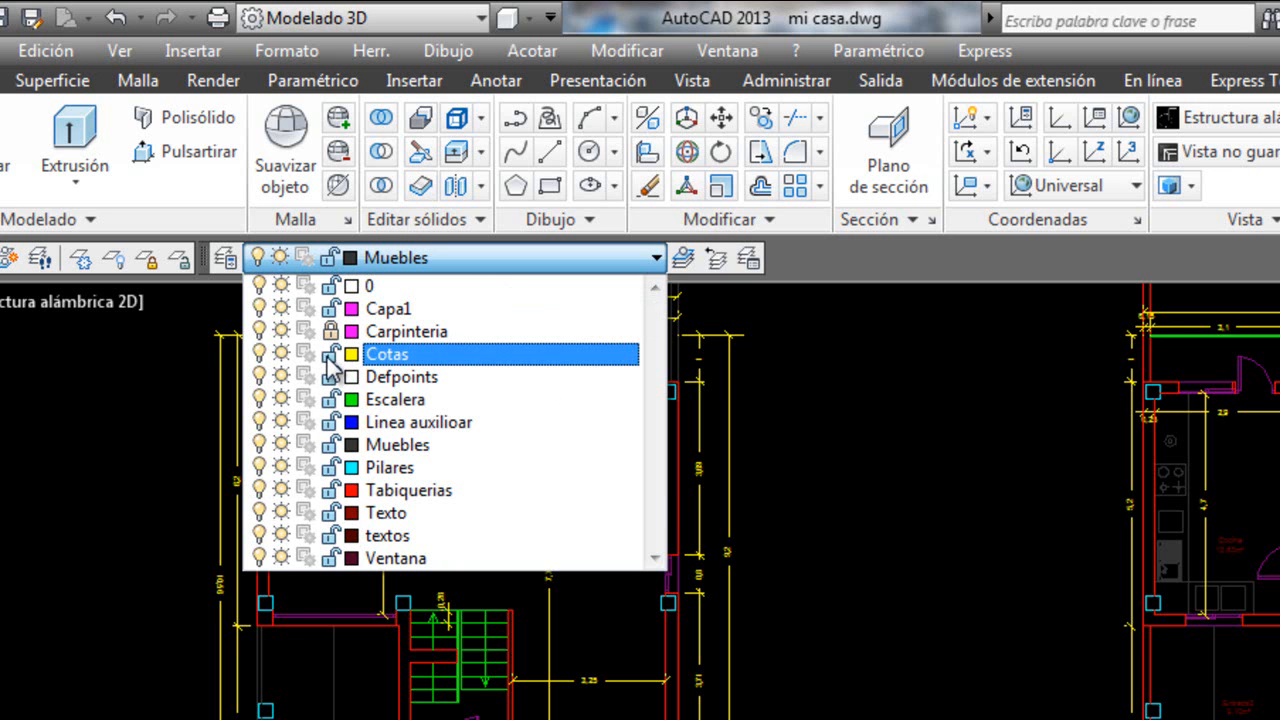
pyautogui.click(1001, 633)
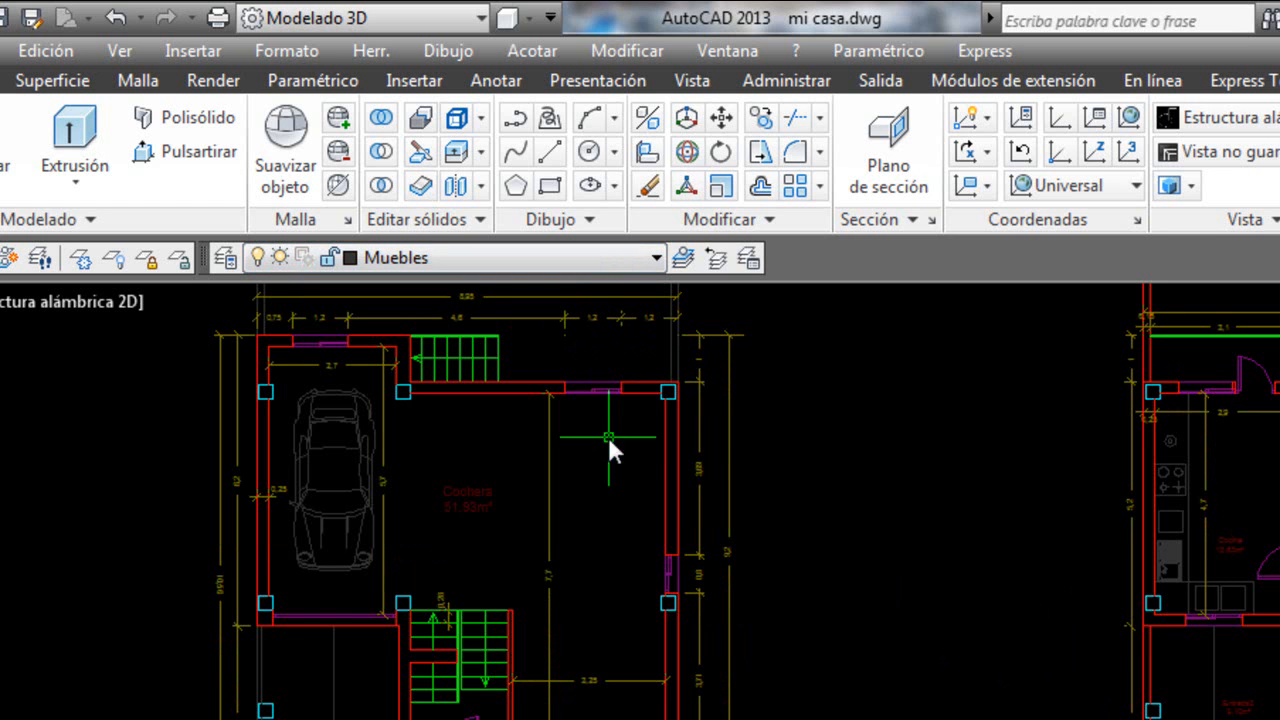
pyautogui.click(587, 497)
pyautogui.click(534, 522)
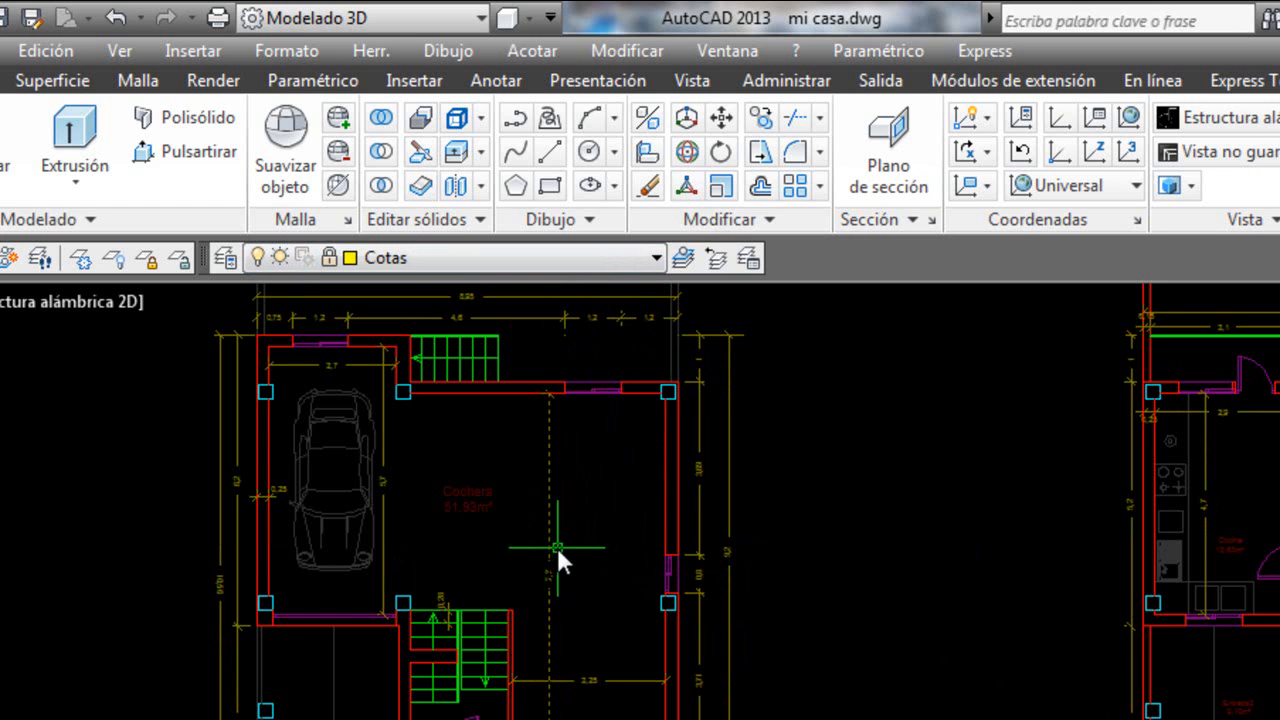
pyautogui.press('Delete')
pyautogui.click(595, 485)
pyautogui.click(525, 530)
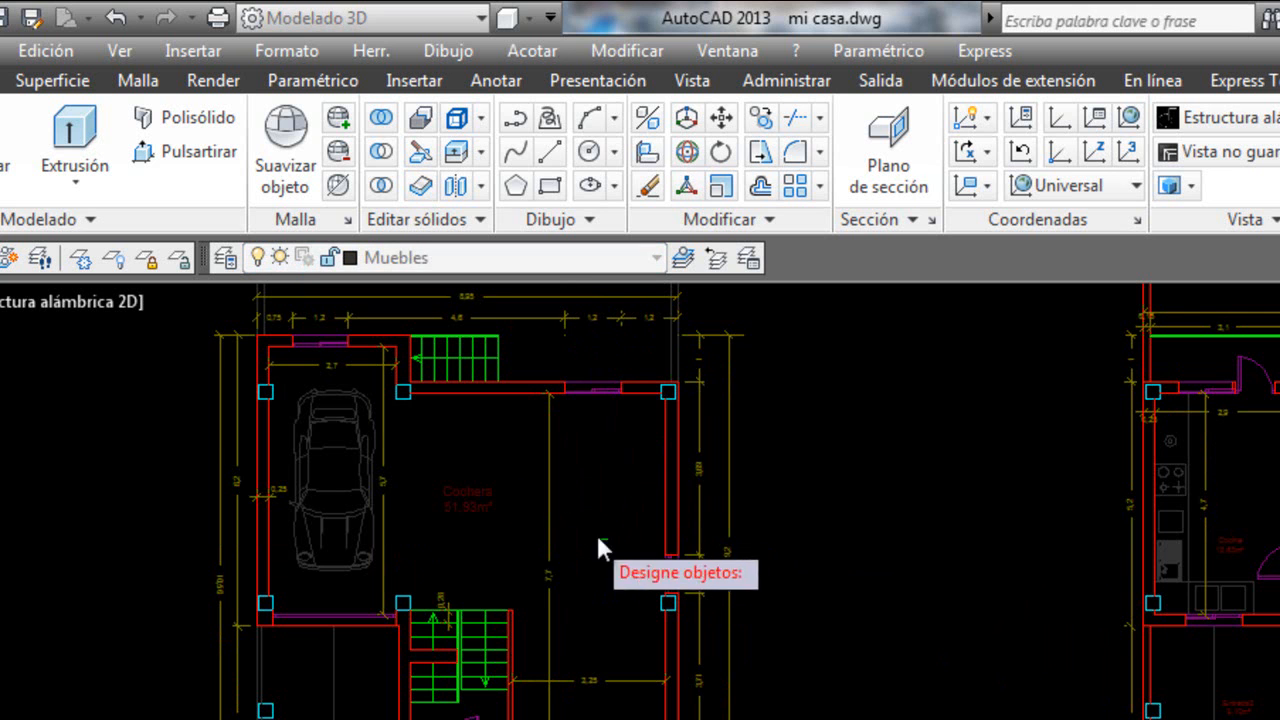
# Try to move the 7,7 vertical dimension on the locked Cotas layer, and cancel the Move command.
pyautogui.click(583, 488)
pyautogui.click(552, 506)
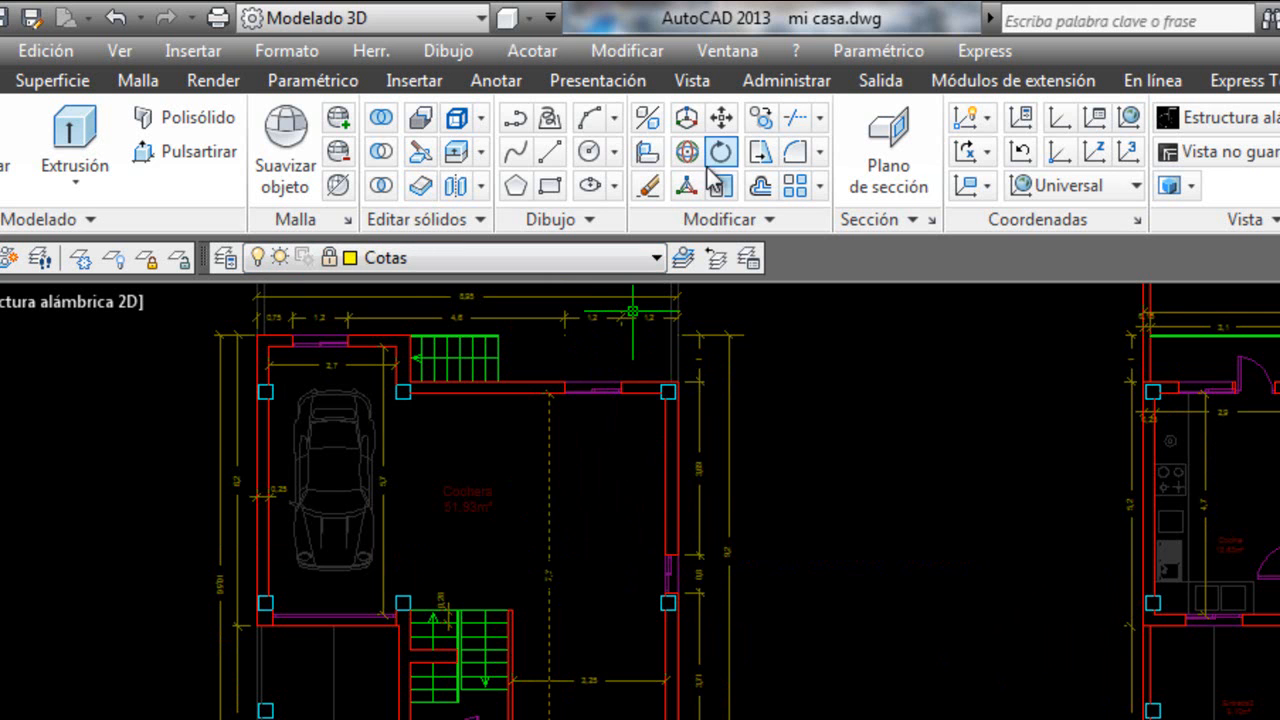
pyautogui.click(722, 120)
pyautogui.click(820, 548)
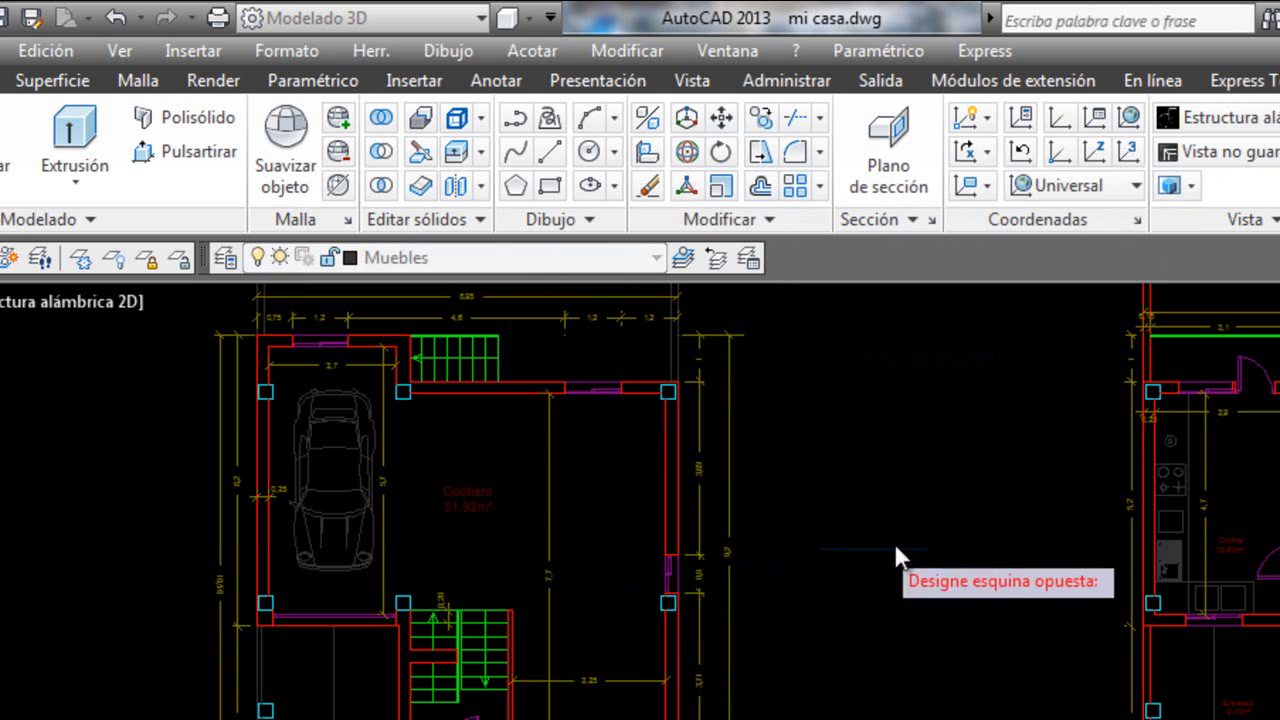
pyautogui.click(963, 558)
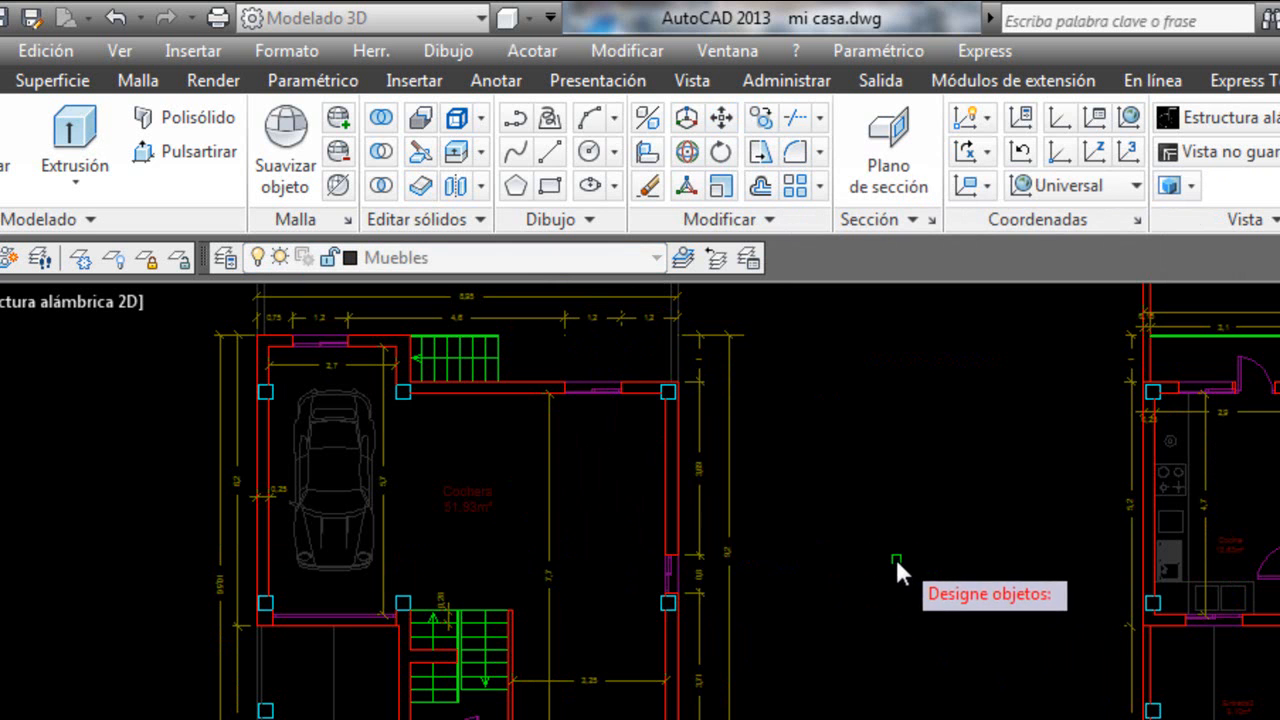
pyautogui.press('Escape')
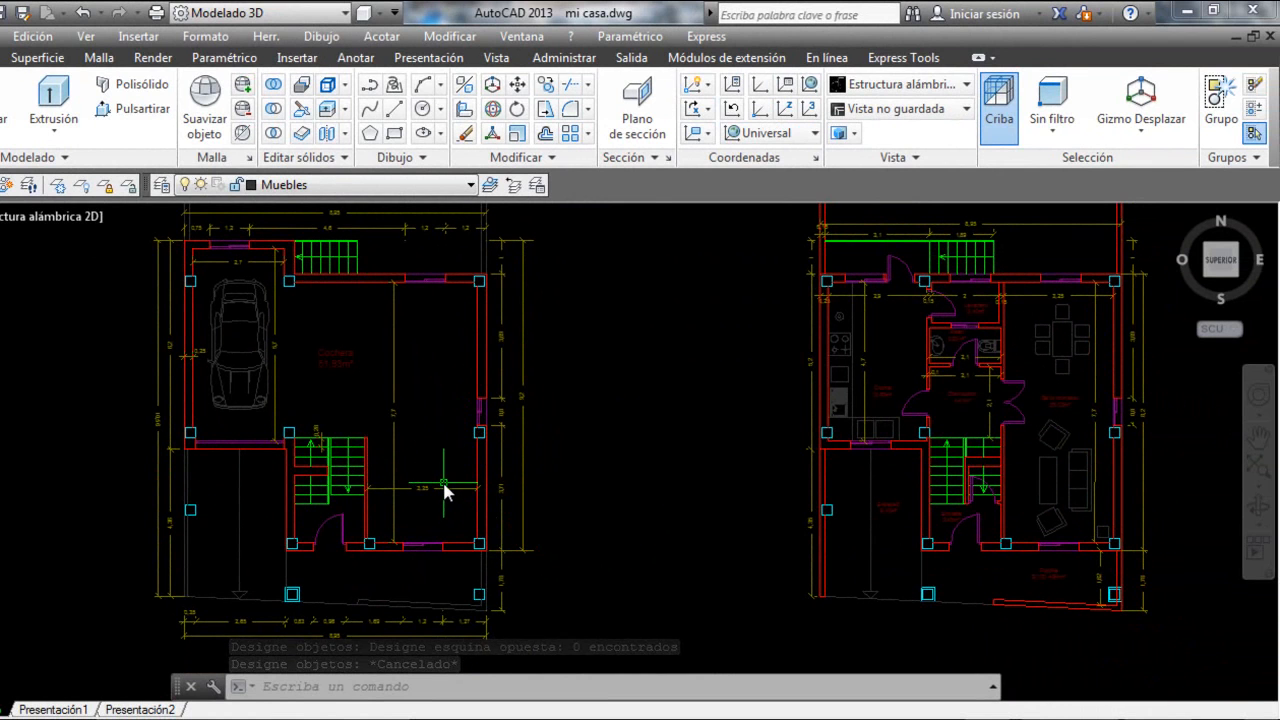
# Unlock the Carpinteria and Cotas layers.
pyautogui.click(388, 185)
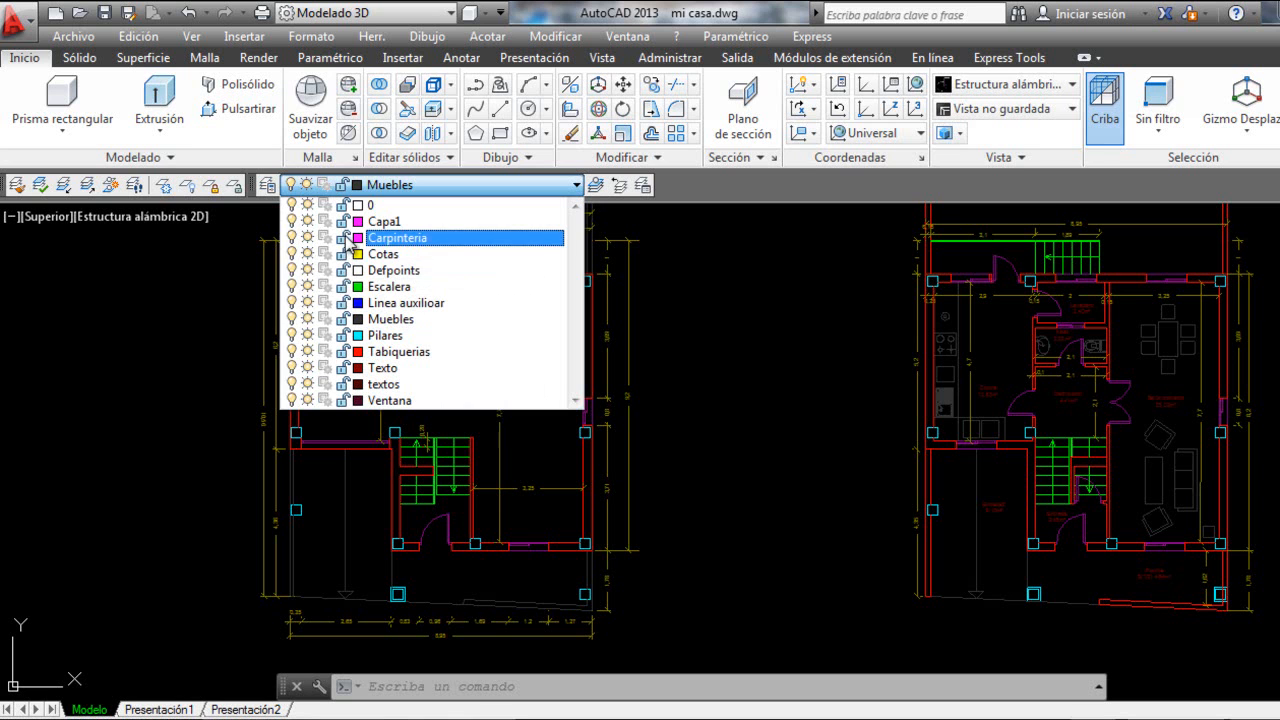
pyautogui.click(687, 320)
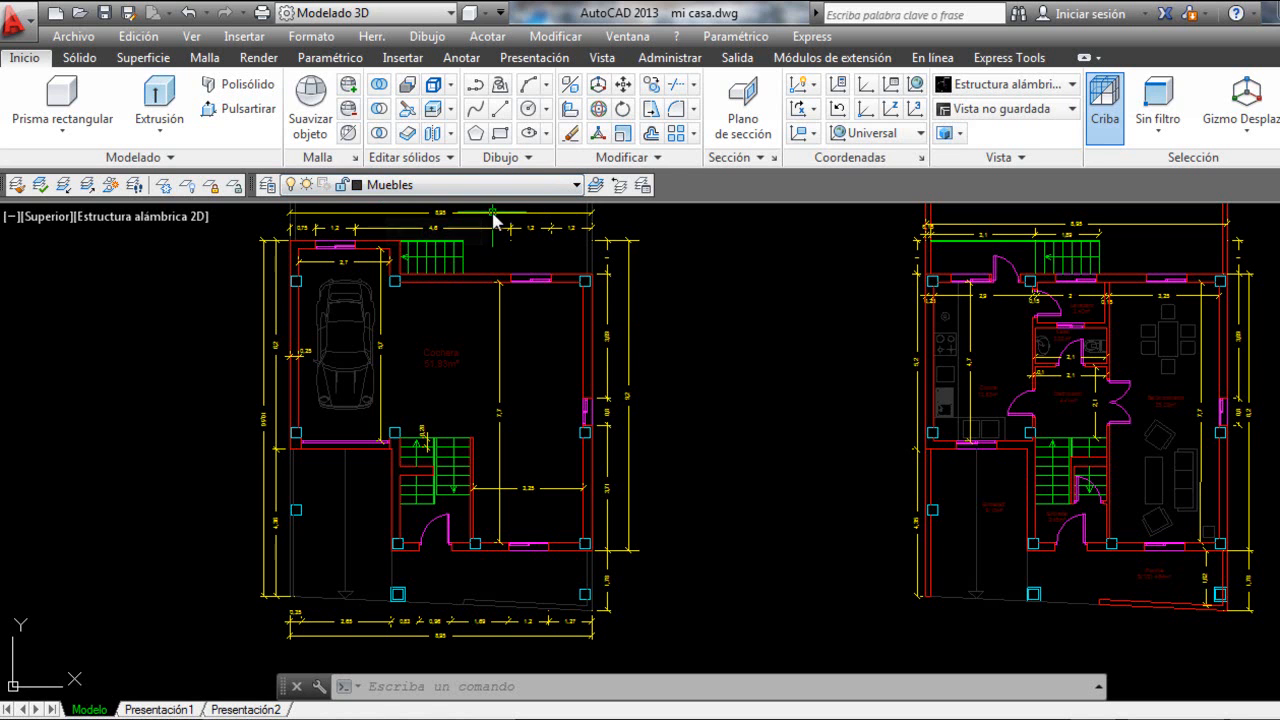
# Draw a closed four-sided polyline on the Muebles layer in the empty area between the garage plan and the neighbouring floor plan.
pyautogui.click(479, 88)
pyautogui.click(792, 341)
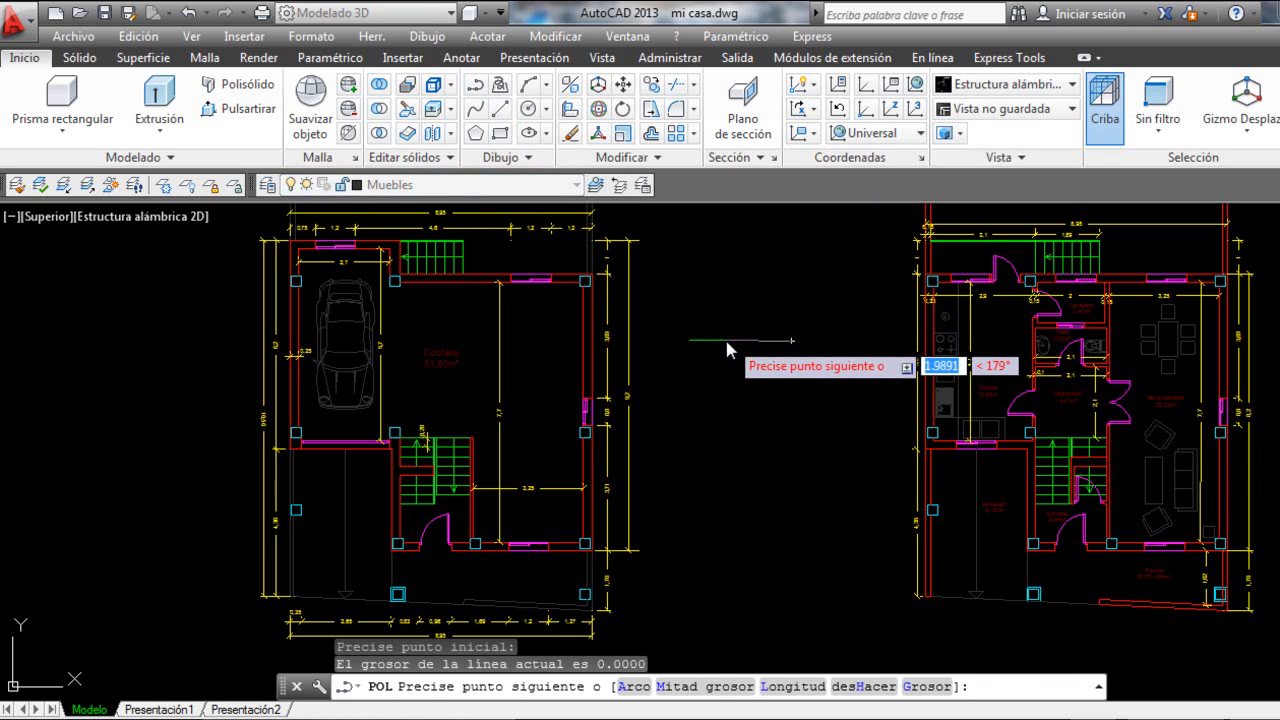
pyautogui.click(710, 346)
pyautogui.click(729, 463)
pyautogui.click(806, 452)
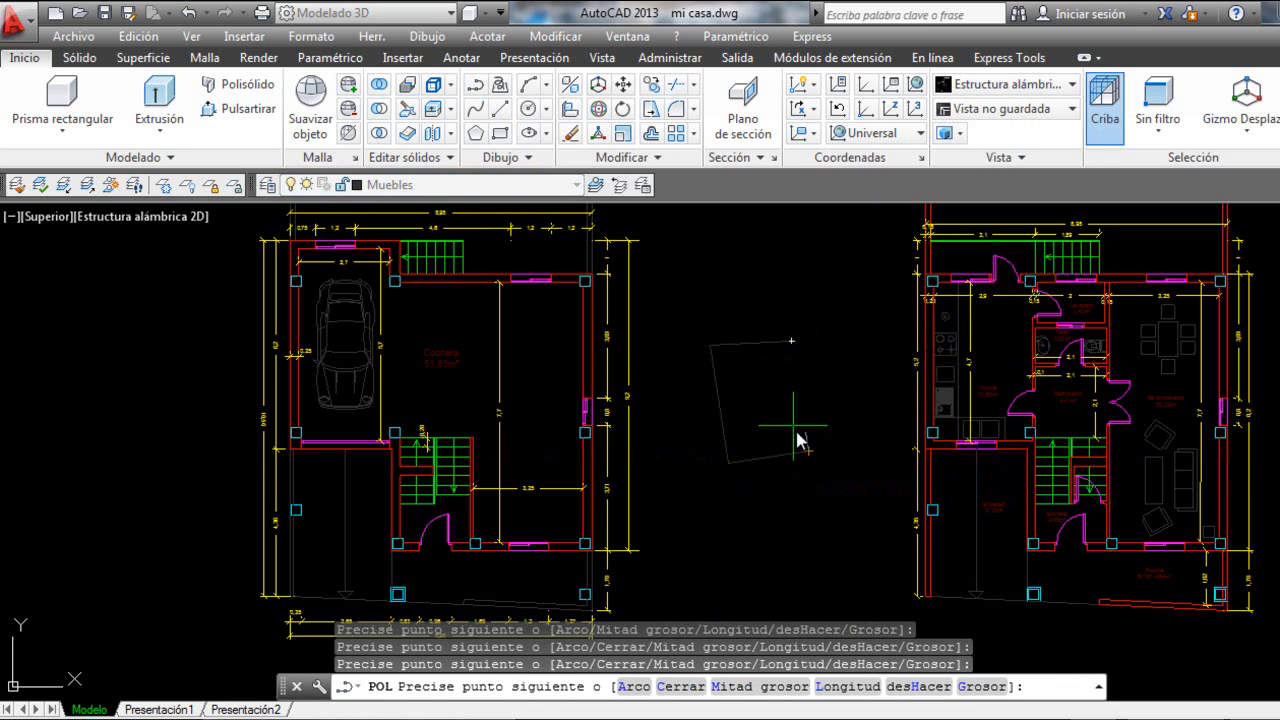
pyautogui.click(791, 343)
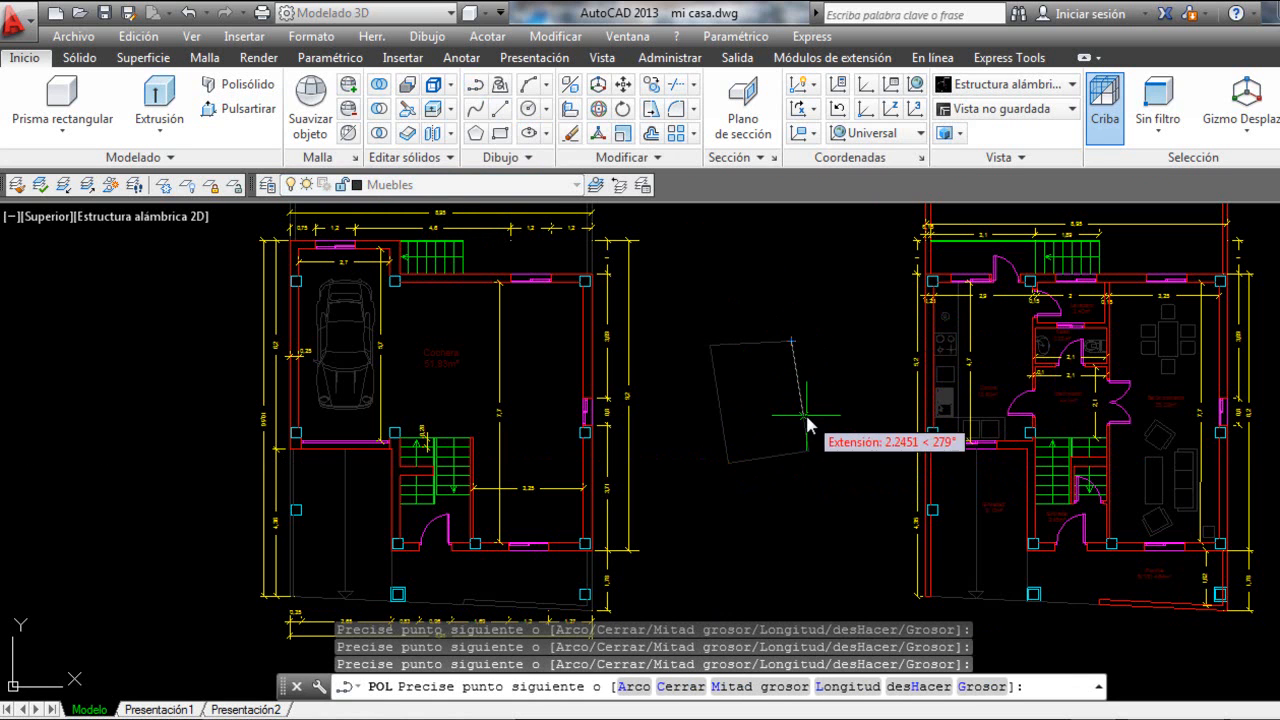
pyautogui.press('Escape')
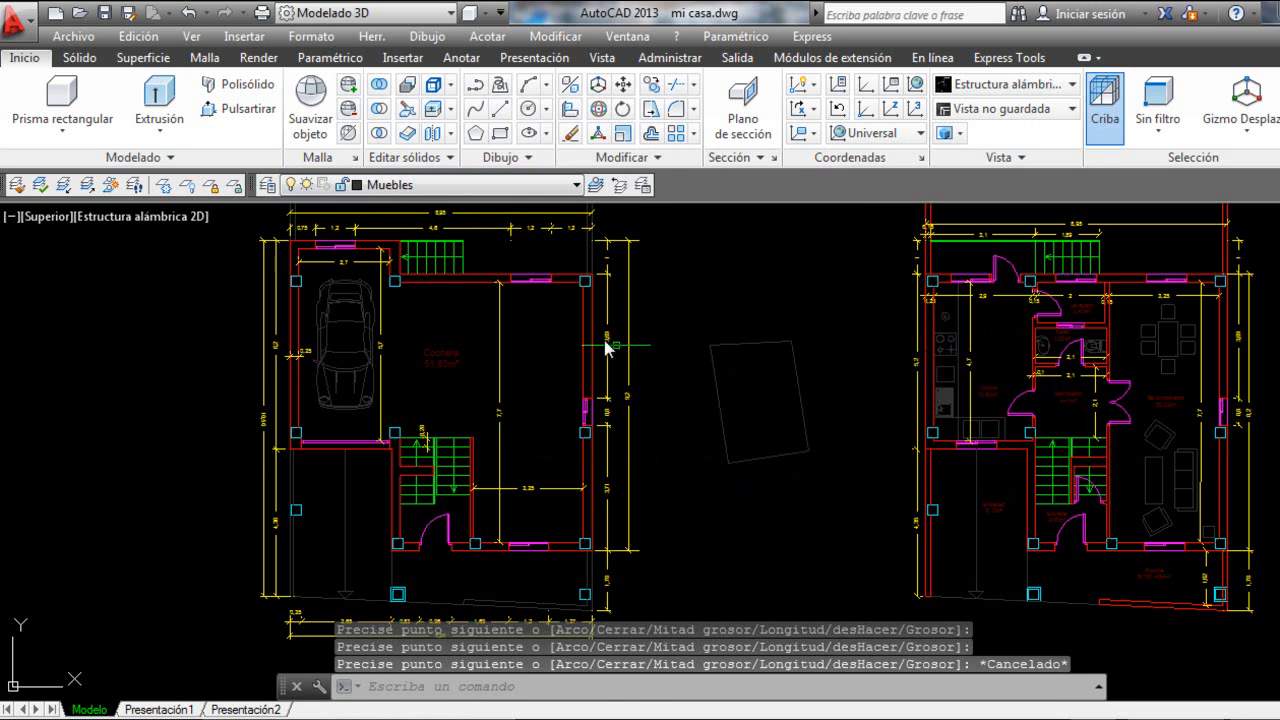
# Make Pilares the current layer and draw a small rectangular polyline with Ortho on, inside the Cochera beside the 7,7 dimension.
pyautogui.click(478, 182)
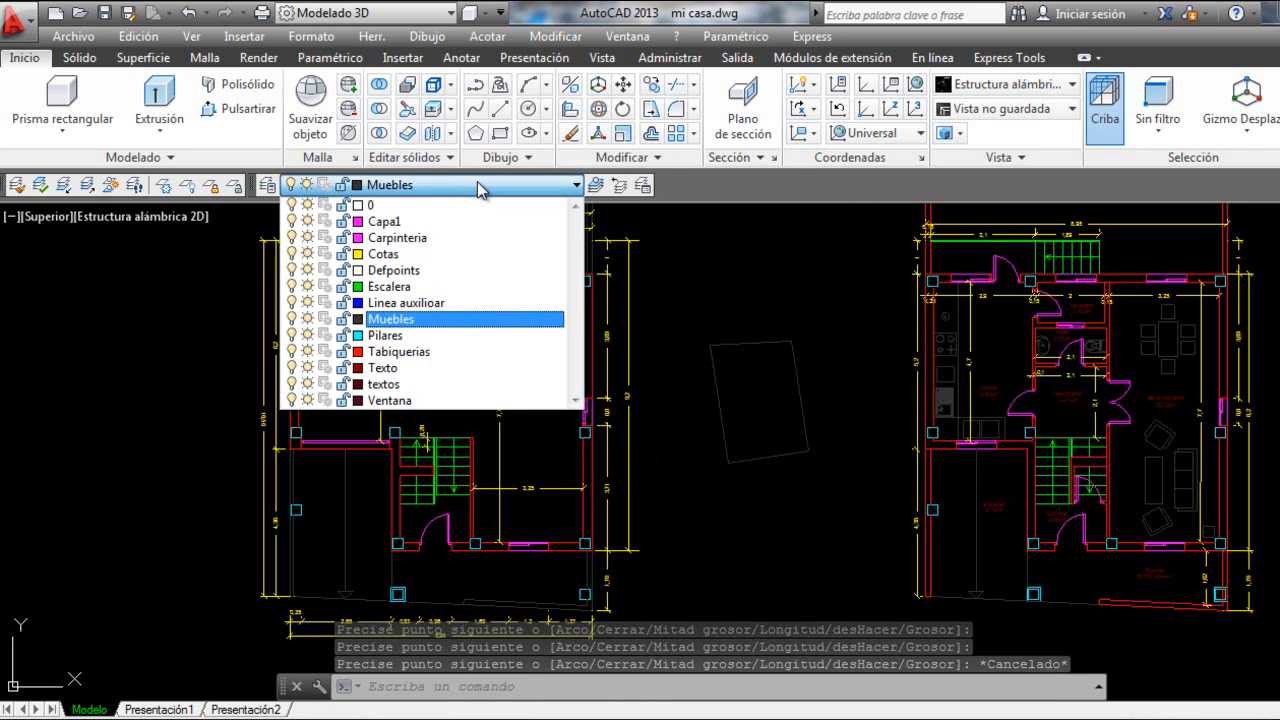
pyautogui.click(389, 336)
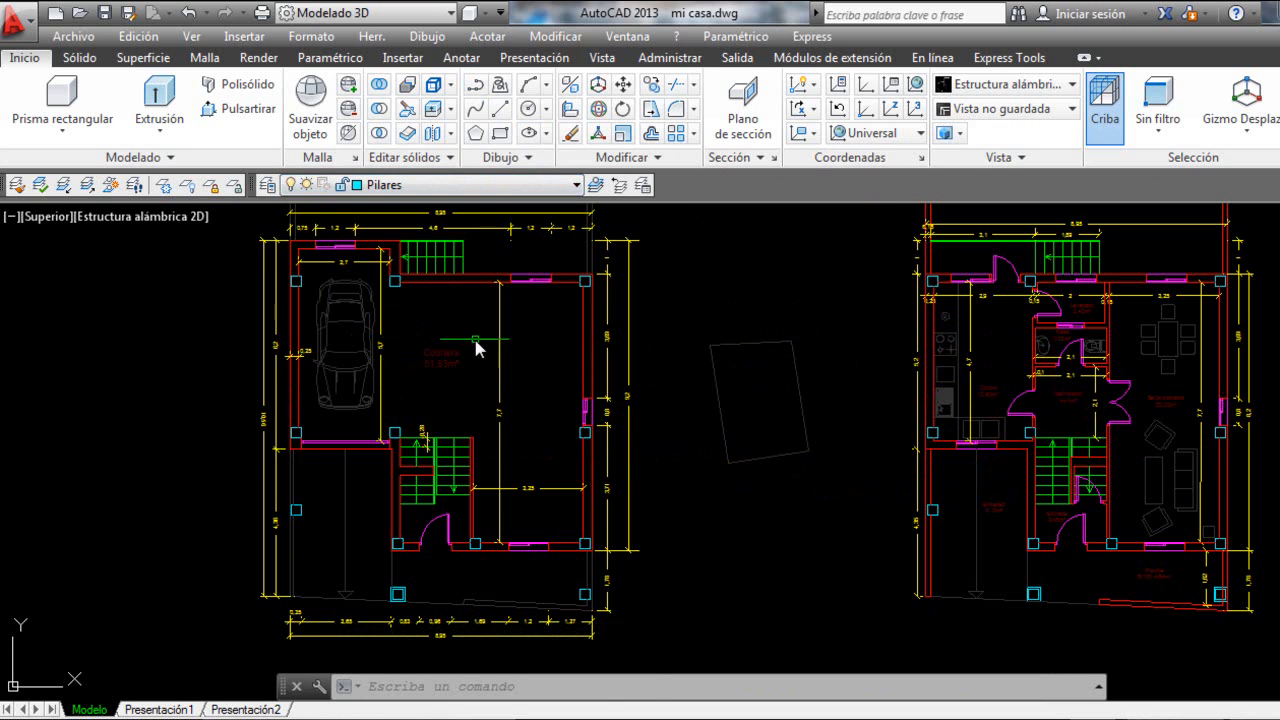
pyautogui.scroll(2, 480, 348)
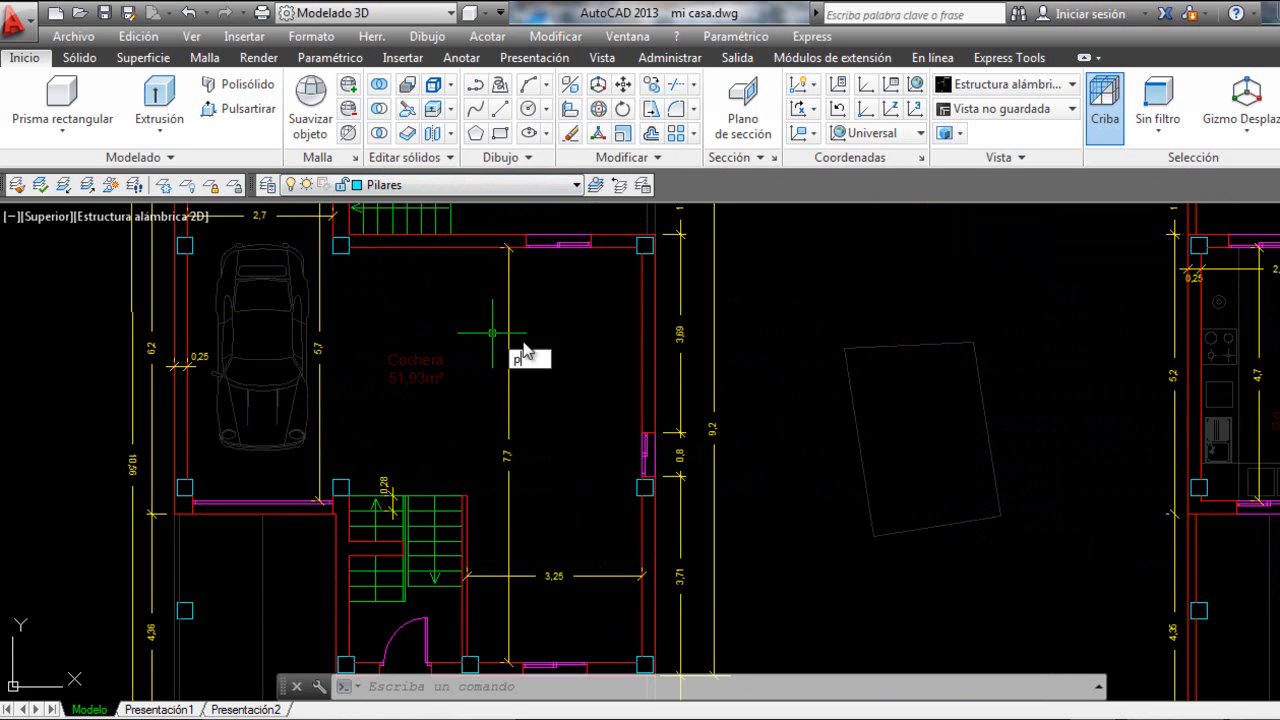
pyautogui.write('ol')
pyautogui.press('Return')
pyautogui.click(557, 363)
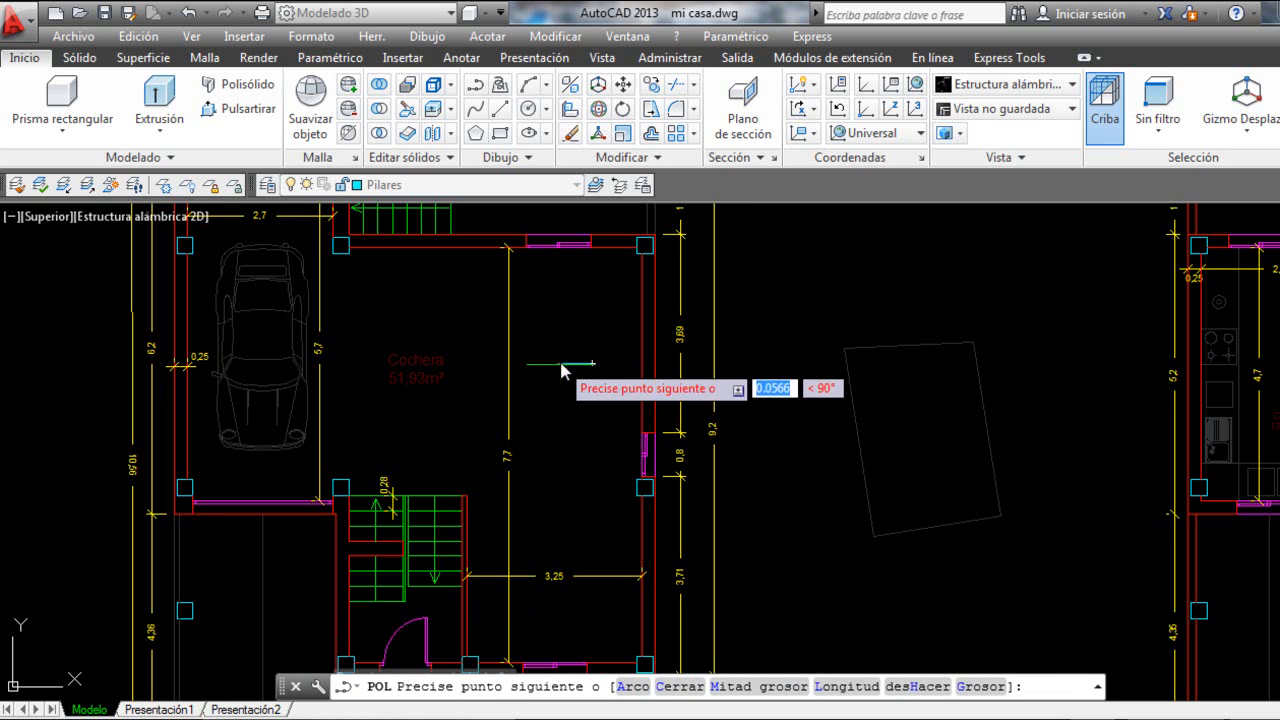
pyautogui.click(557, 405)
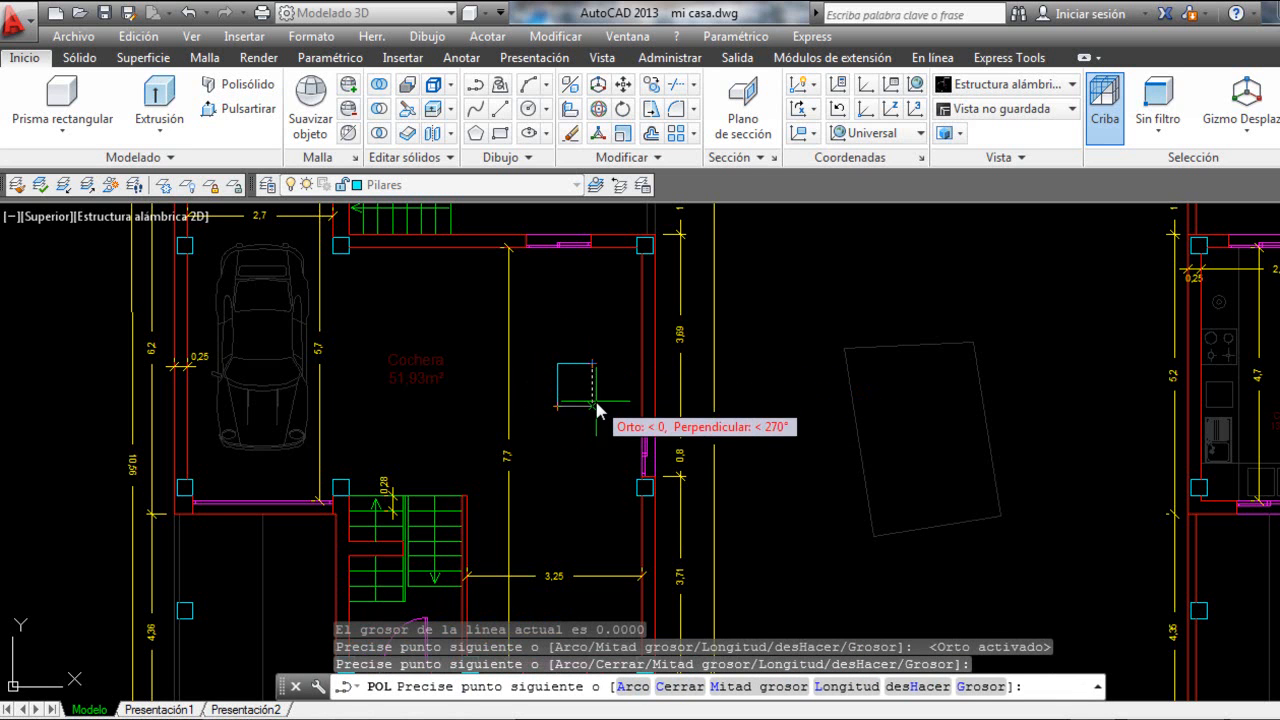
pyautogui.click(595, 405)
pyautogui.press('Escape')
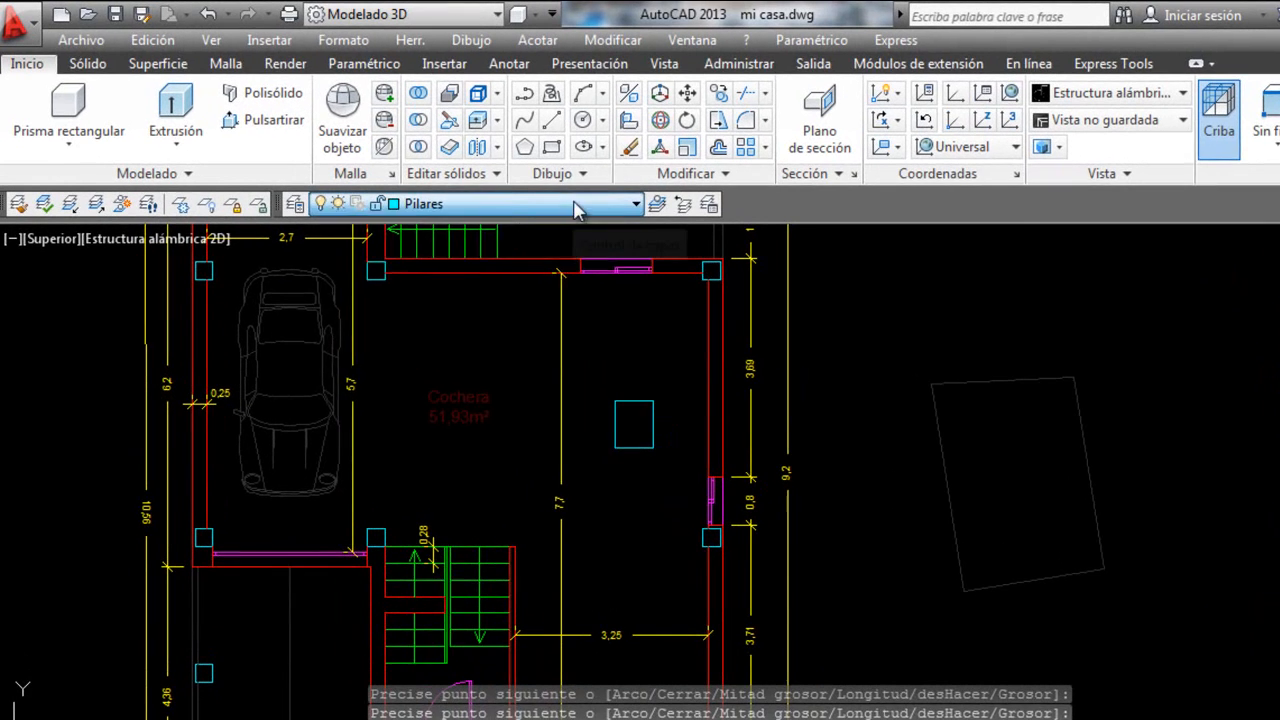
# Make Tabiquerias the current layer and draw a 3.25 horizontal polyline from the stair wall's upper corner to the right-hand wall beneath its pillar.
pyautogui.click(545, 188)
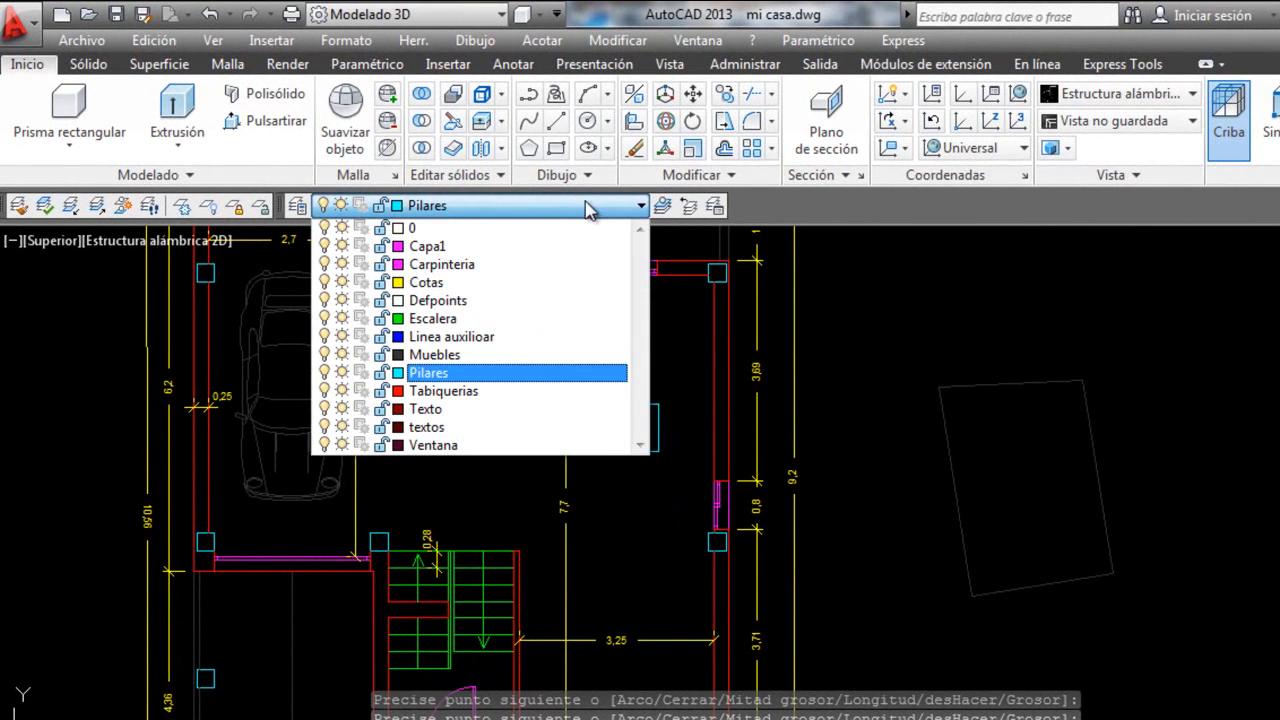
pyautogui.click(499, 396)
pyautogui.press('Return')
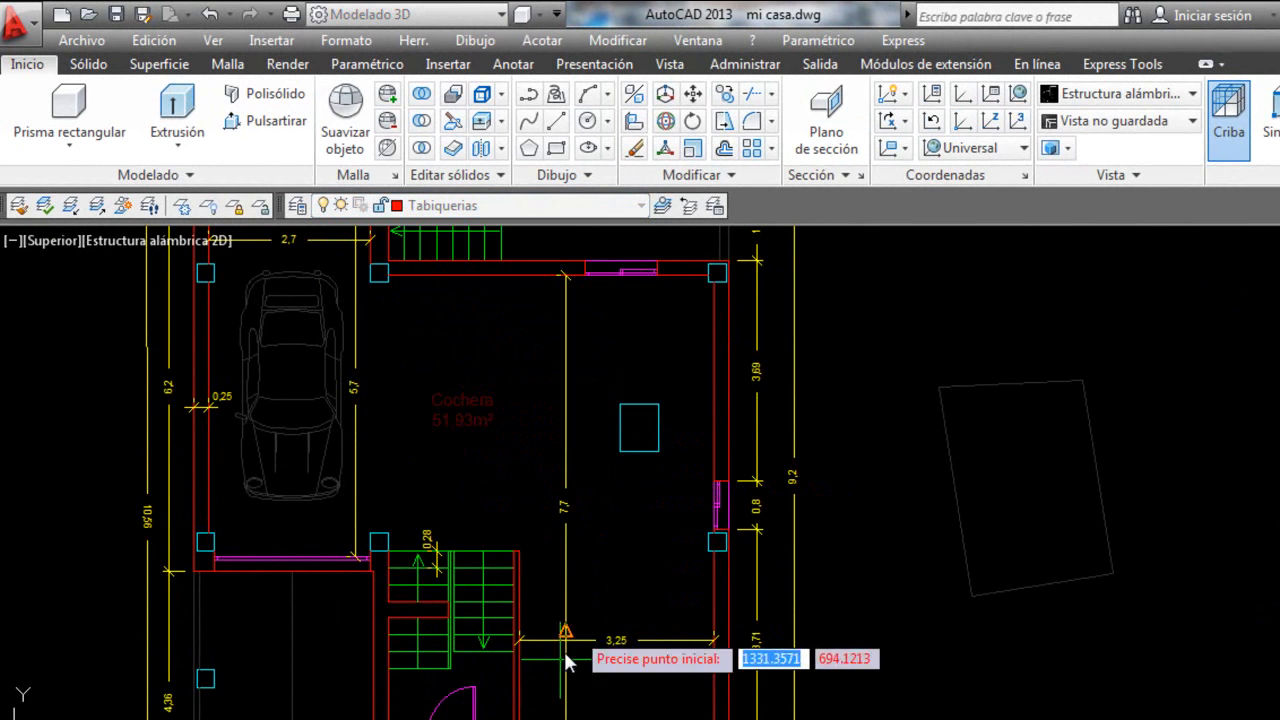
pyautogui.scroll(2, 590, 607)
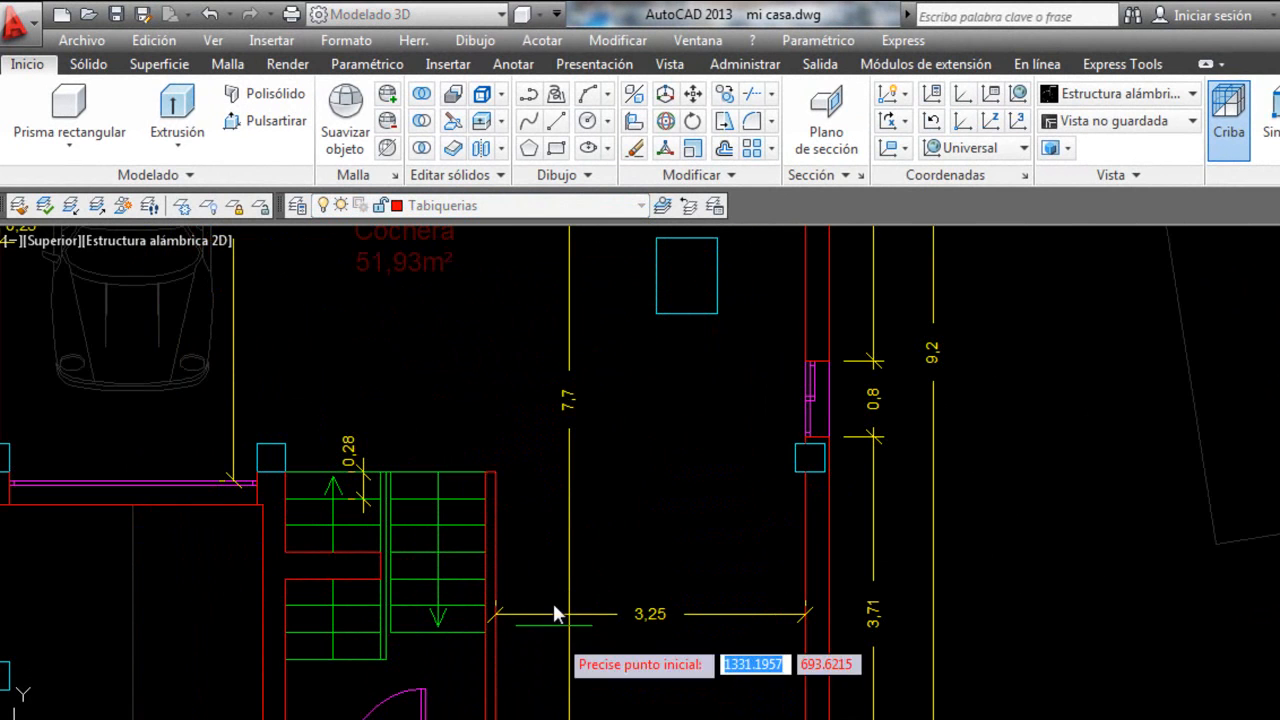
pyautogui.click(503, 471)
pyautogui.scroll(3, 800, 470)
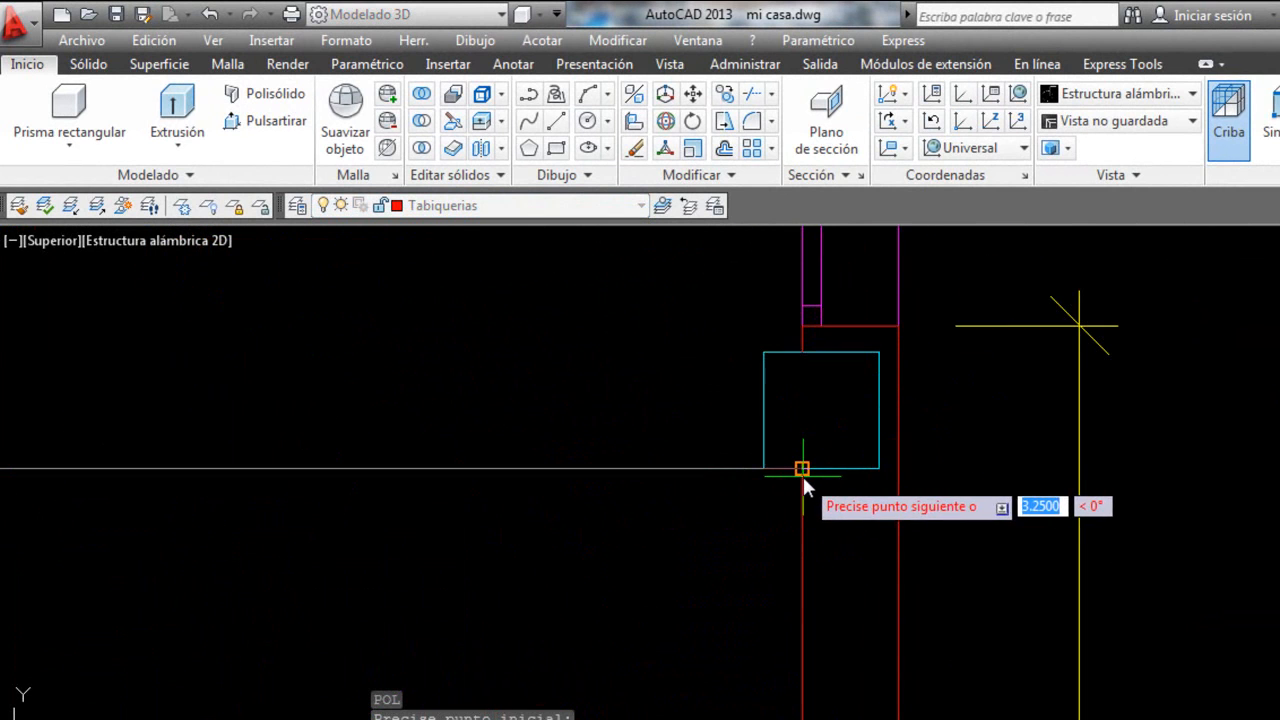
pyautogui.click(803, 476)
pyautogui.scroll(-6, 632, 427)
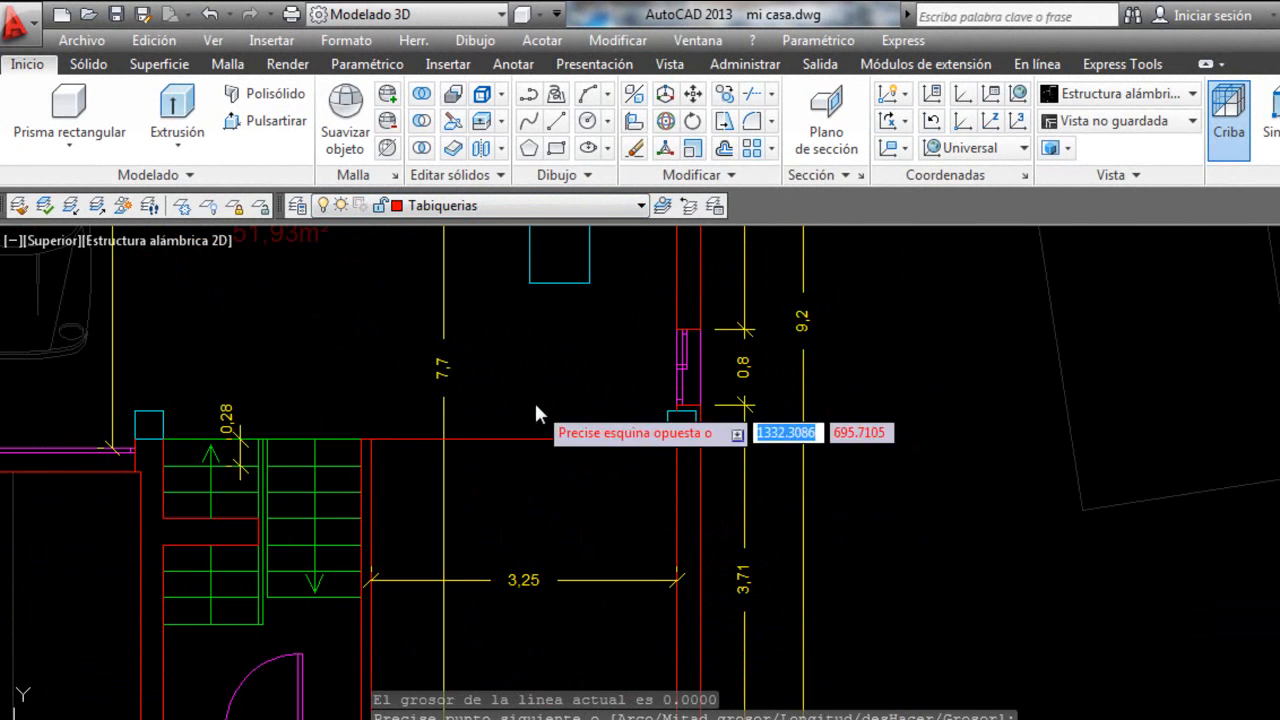
pyautogui.press('Escape')
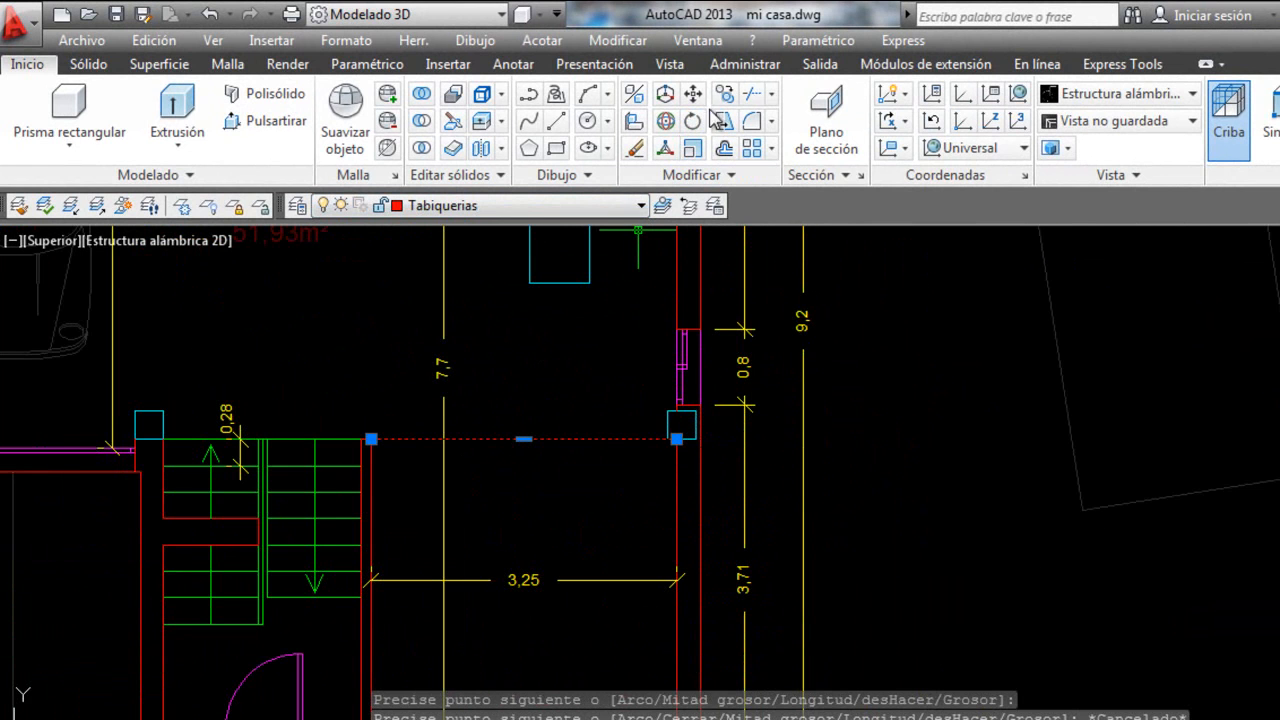
# Offset the new horizontal wall line through a point just below it to form a double-line partition.
pyautogui.click(725, 149)
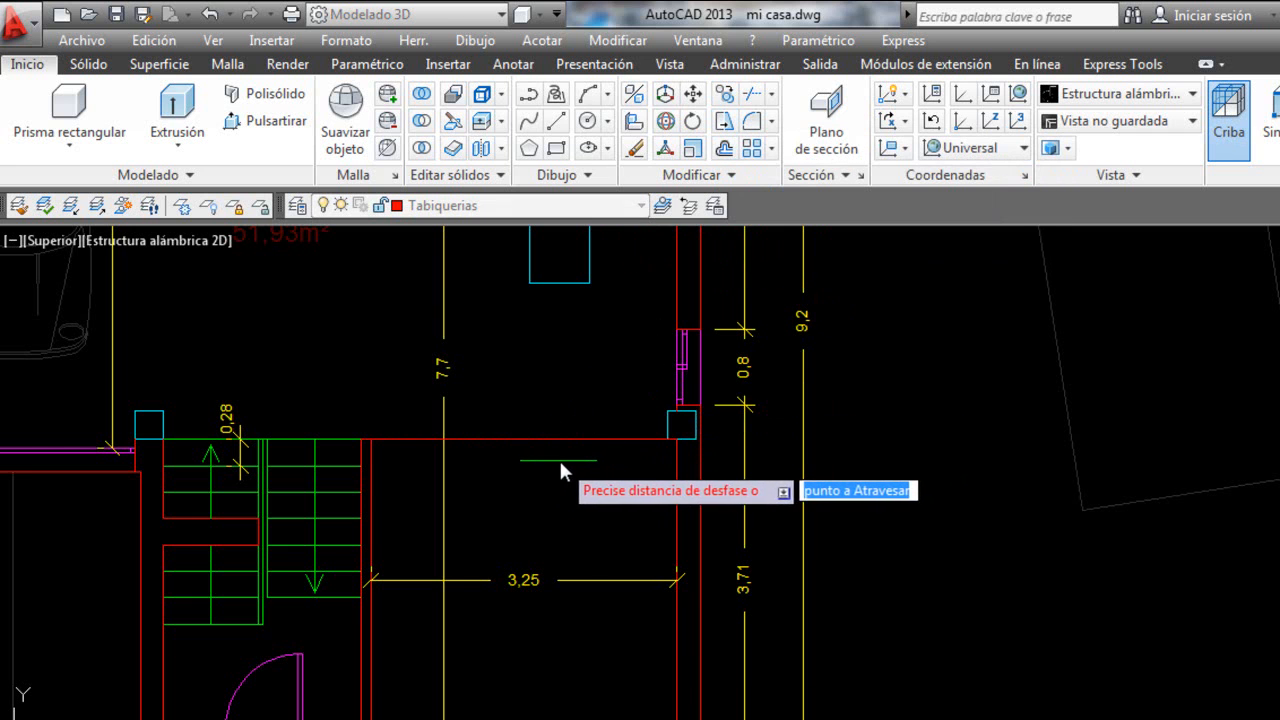
pyautogui.press('Return')
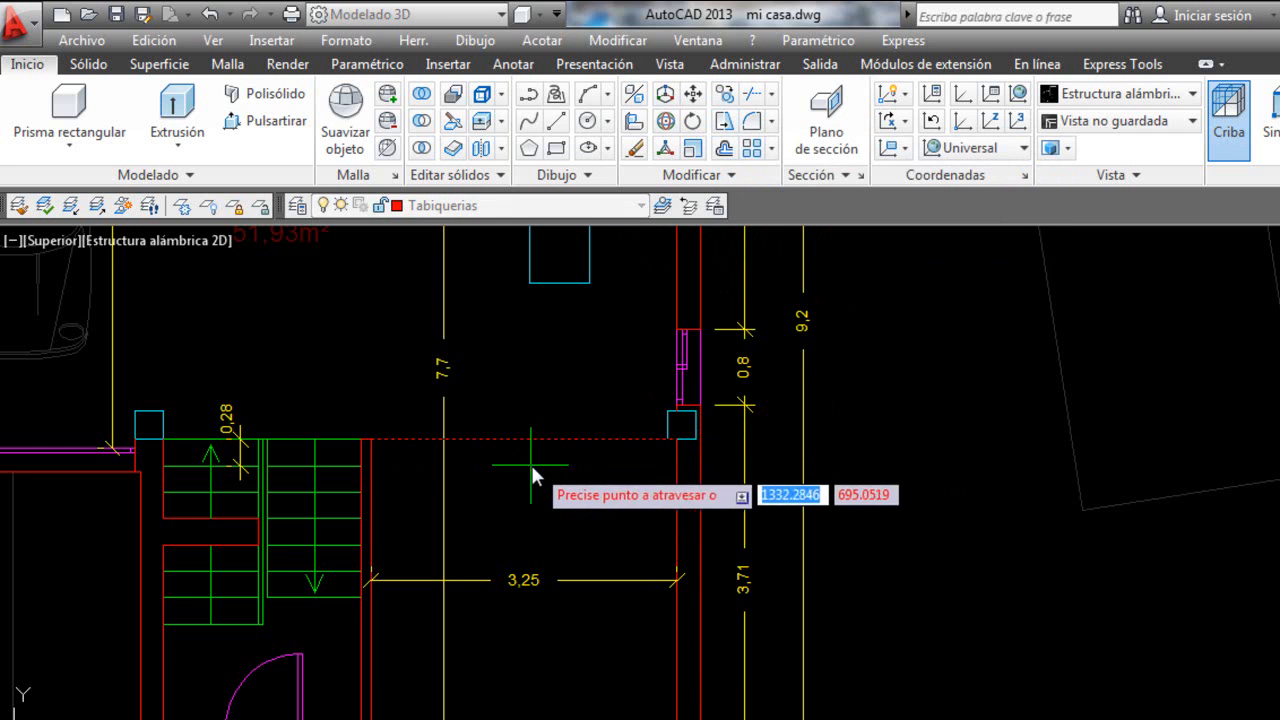
pyautogui.click(527, 461)
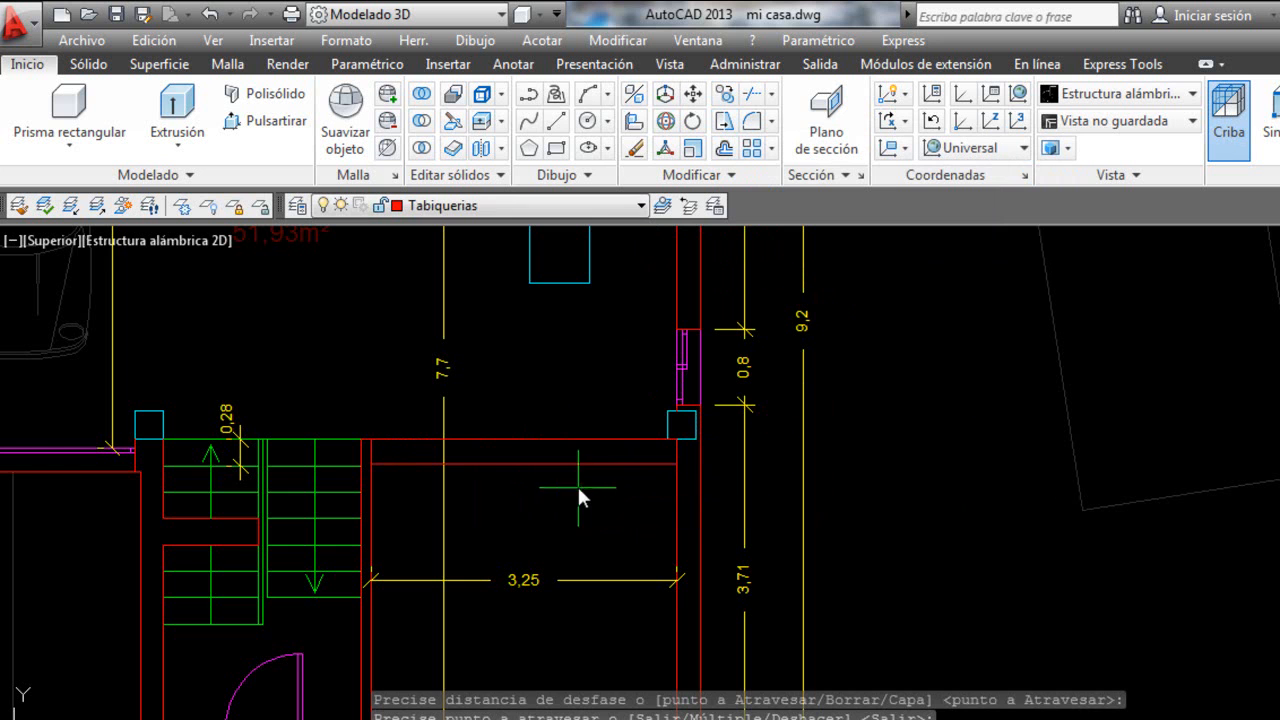
# Make Cotas the current layer and draw a vertical polyline 4.61 long from the partition's left end up to the Cochera's upper wall.
pyautogui.scroll(-4, 563, 449)
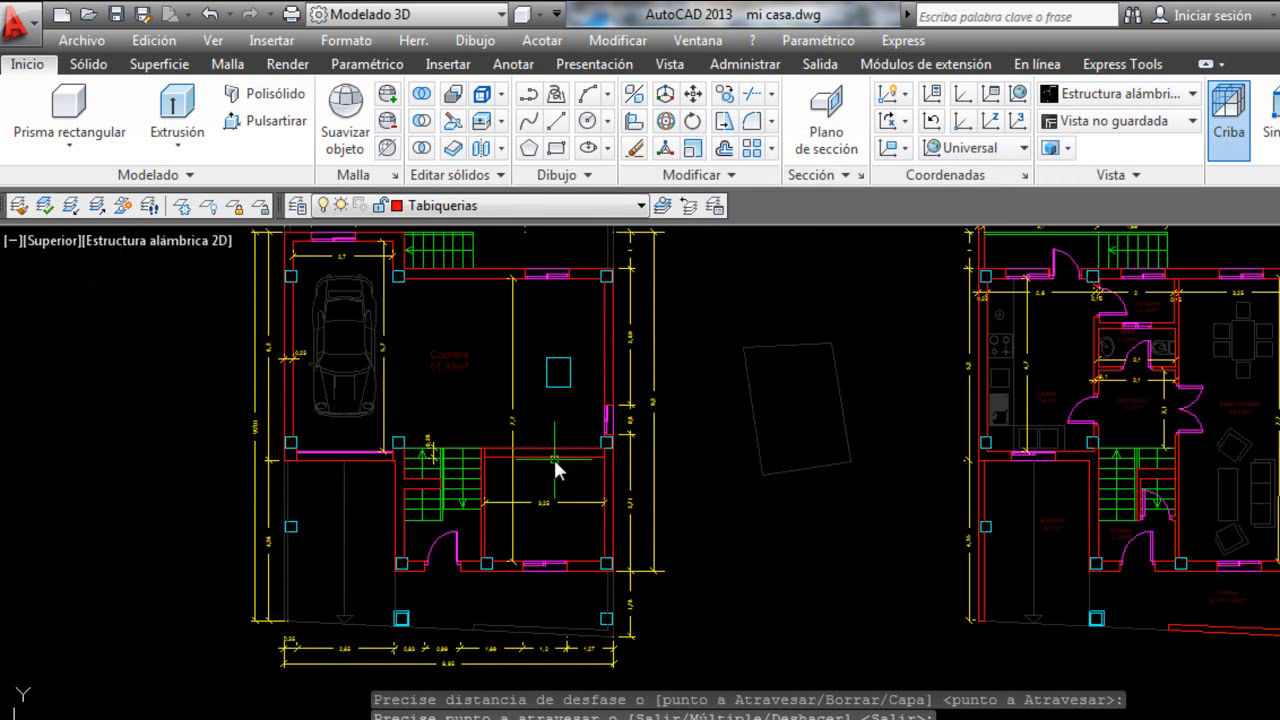
pyautogui.scroll(4, 561, 459)
pyautogui.scroll(-4, 545, 447)
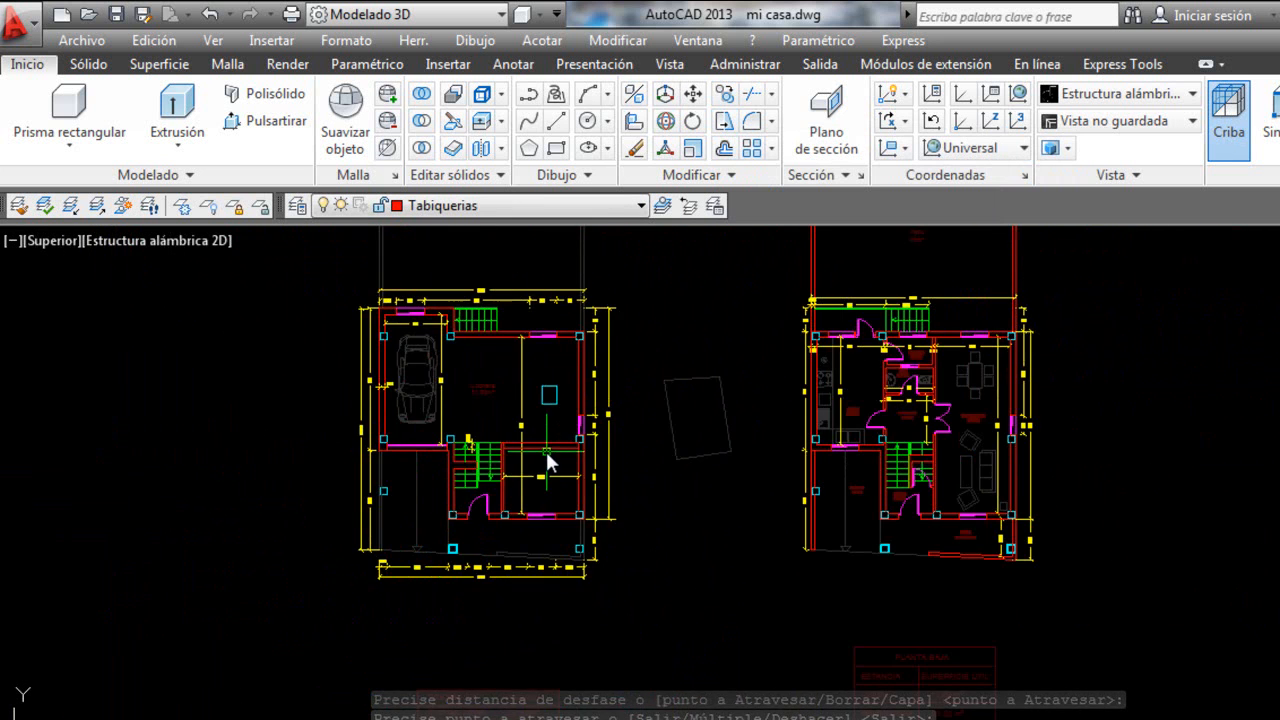
pyautogui.scroll(2, 544, 452)
pyautogui.scroll(2, 542, 458)
pyautogui.click(540, 206)
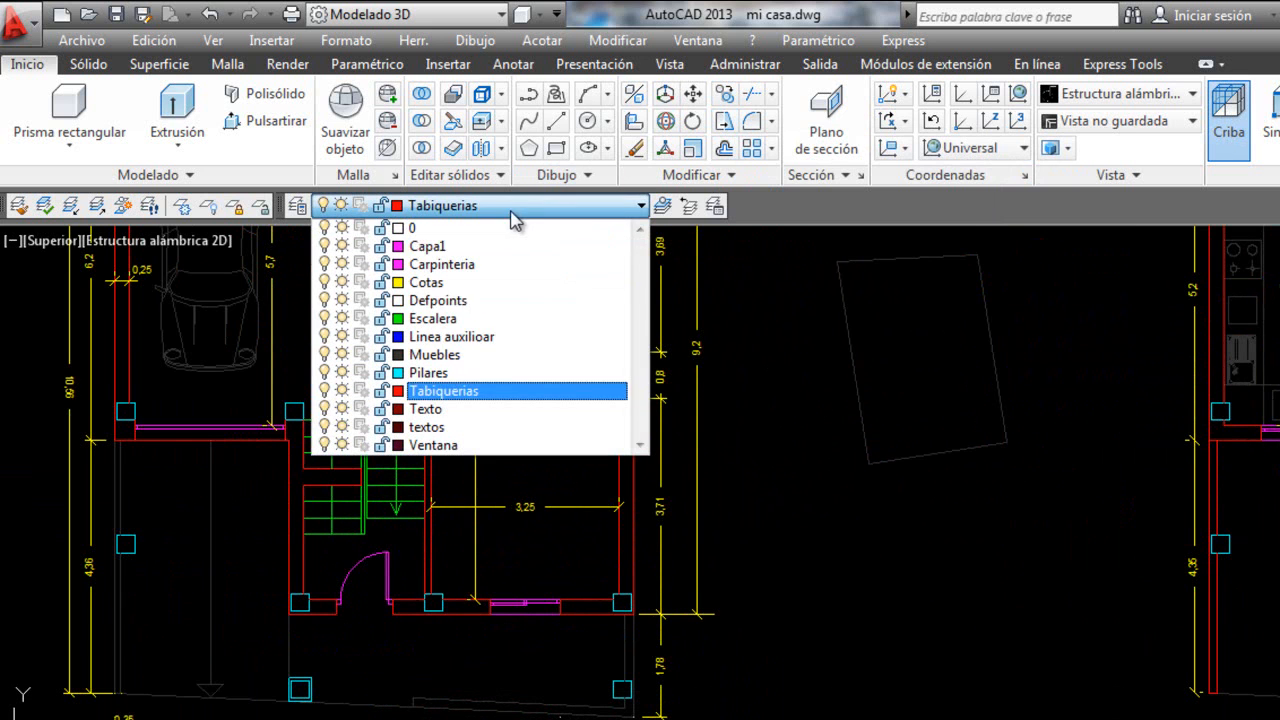
pyautogui.click(455, 282)
pyautogui.write('pl')
pyautogui.press('Return')
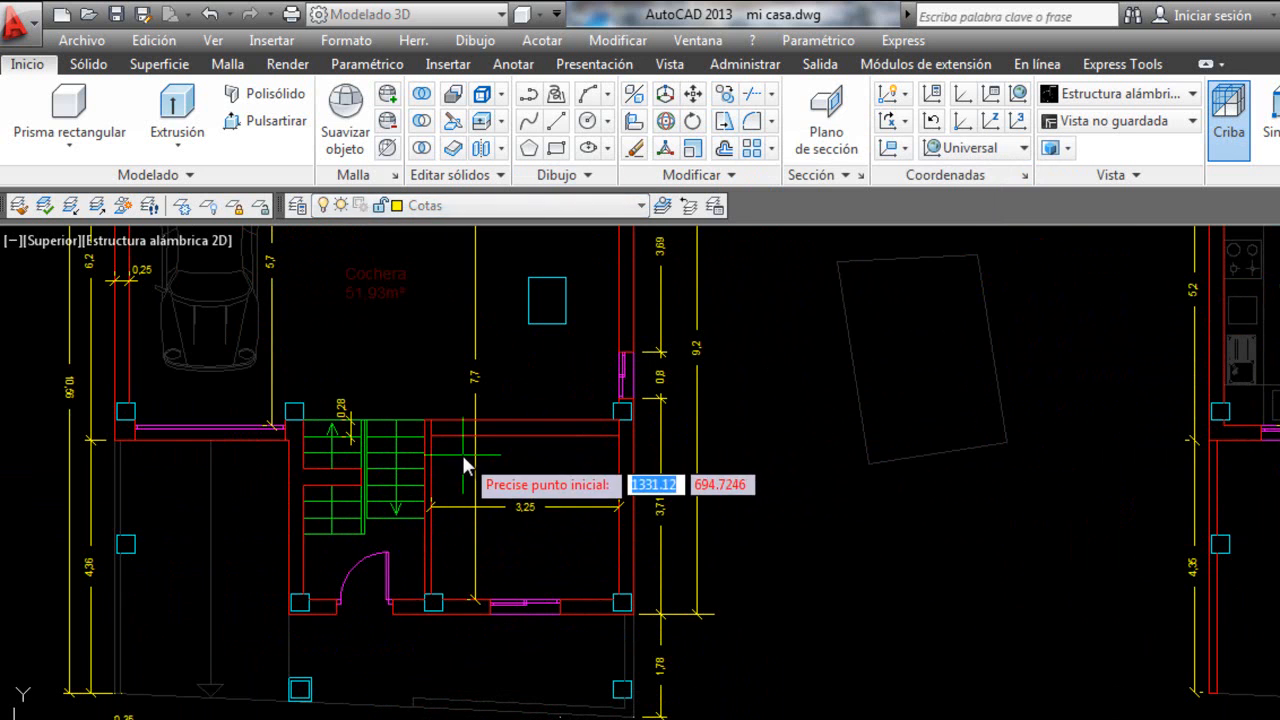
pyautogui.scroll(3, 463, 467)
pyautogui.scroll(-5, 455, 532)
pyautogui.scroll(5, 455, 410)
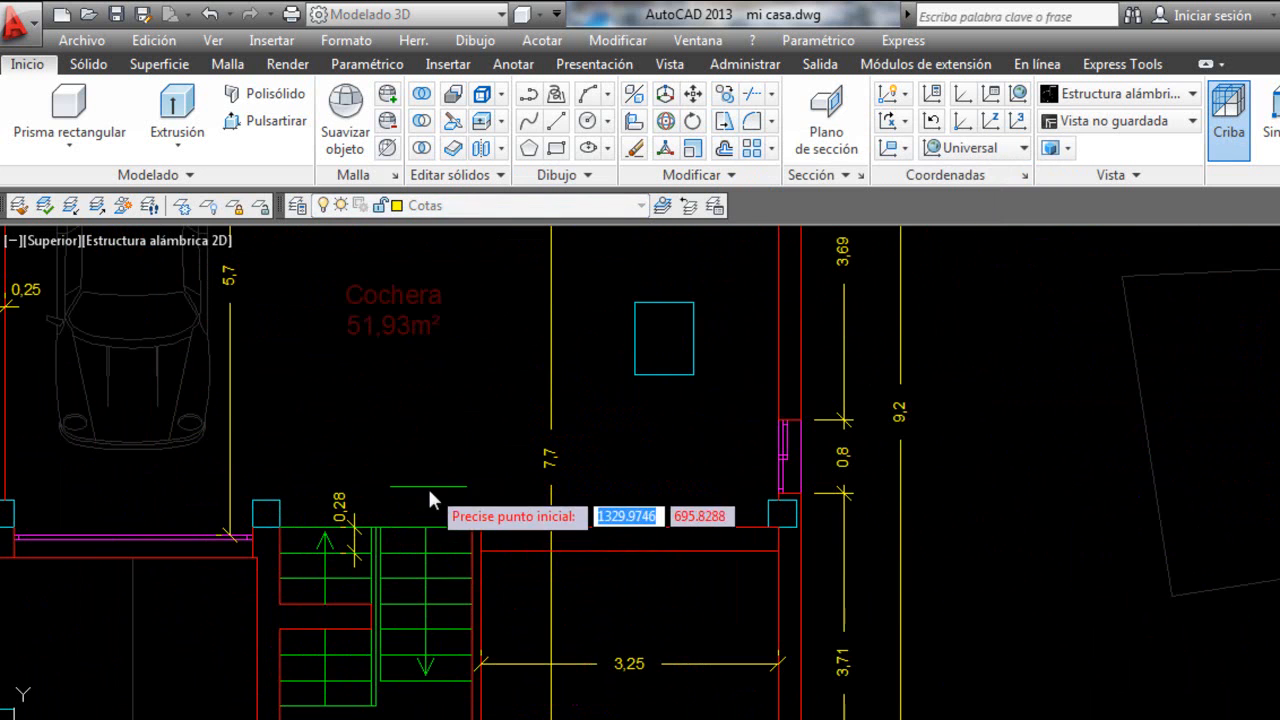
pyautogui.click(478, 528)
pyautogui.scroll(-5, 490, 410)
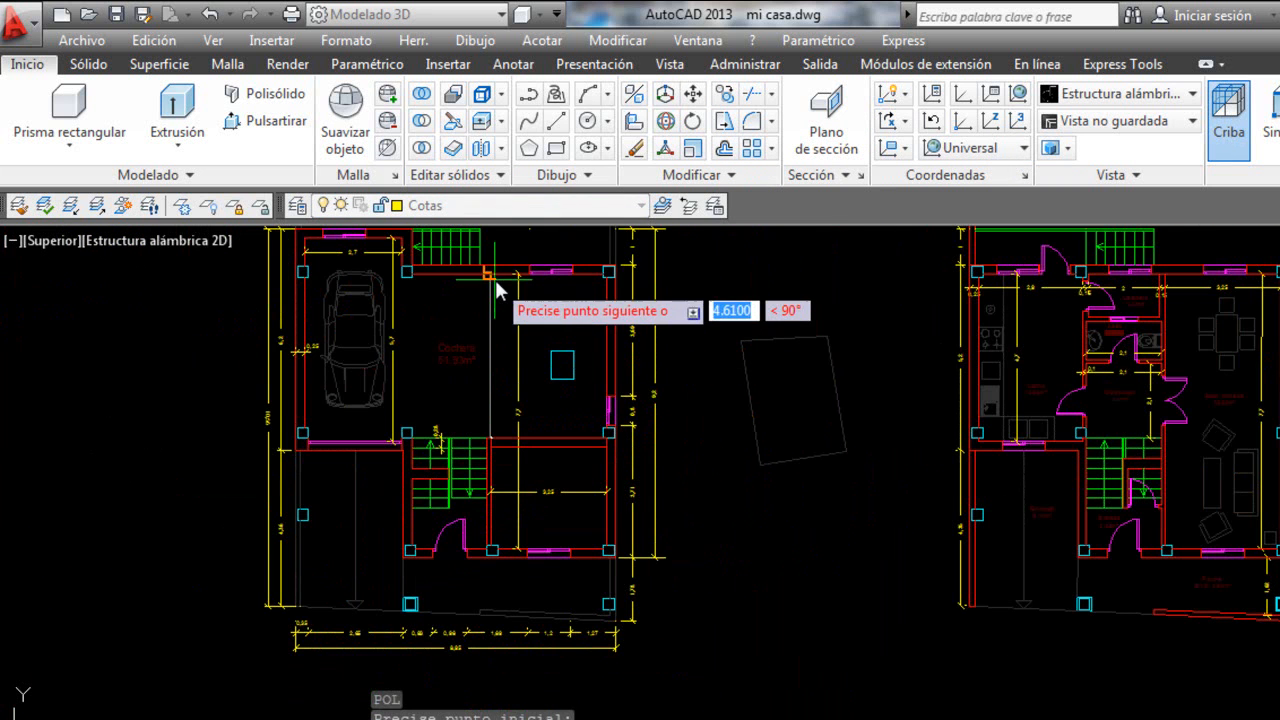
pyautogui.click(495, 279)
pyautogui.press('Return')
# Copy the vertical Cotas line a short distance sideways to form a parallel pair.
pyautogui.scroll(4, 493, 293)
pyautogui.click(488, 300)
pyautogui.click(467, 314)
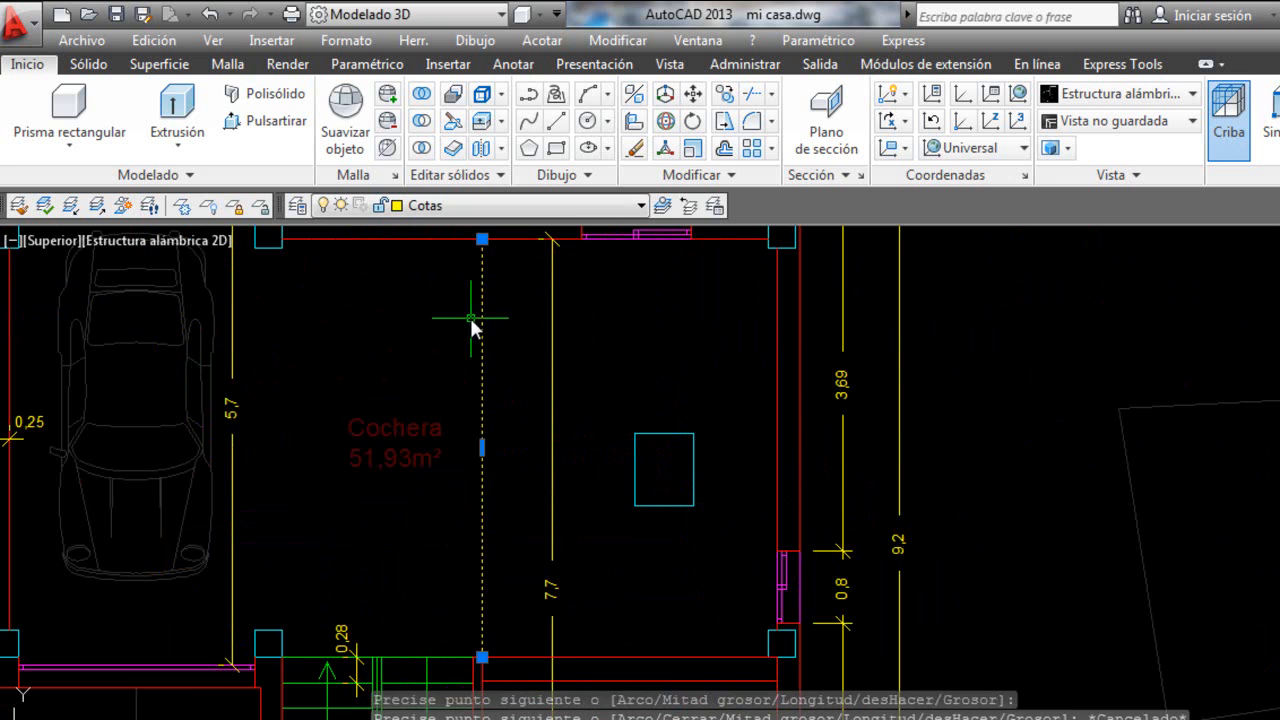
pyautogui.write('co')
pyautogui.press('Return')
pyautogui.click(415, 323)
pyautogui.scroll(-3, 447, 305)
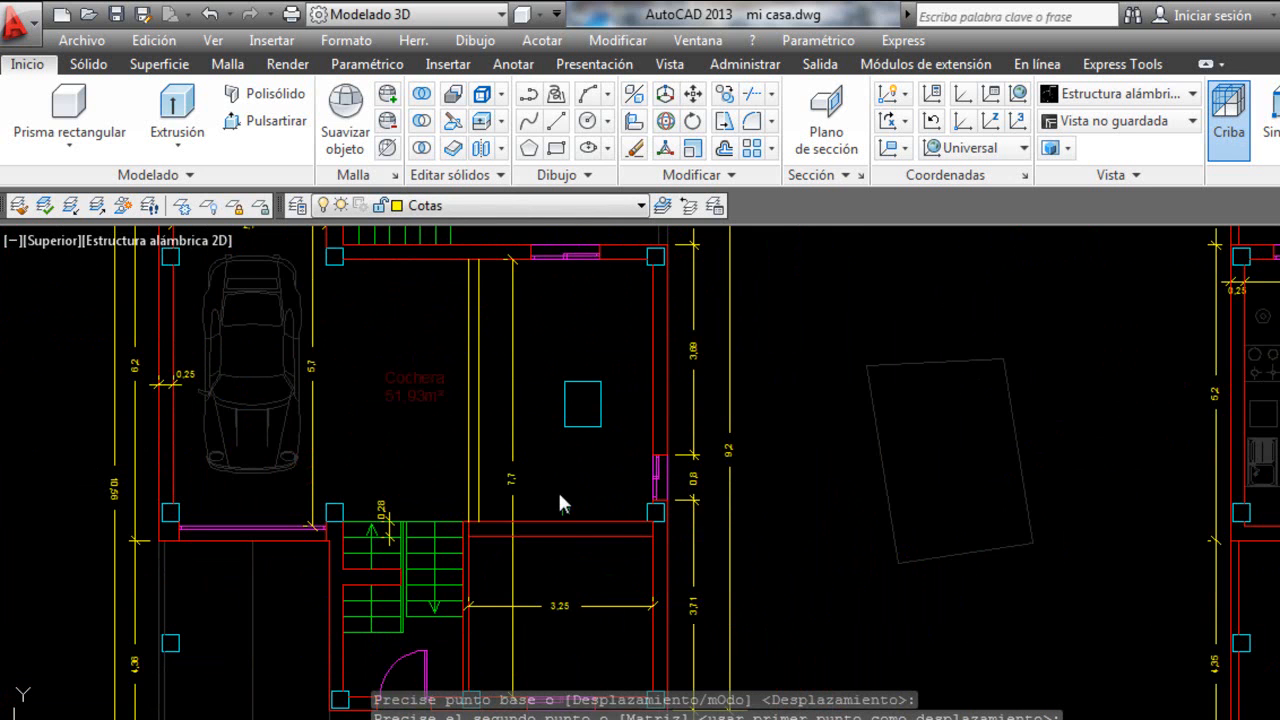
pyautogui.scroll(2, 449, 279)
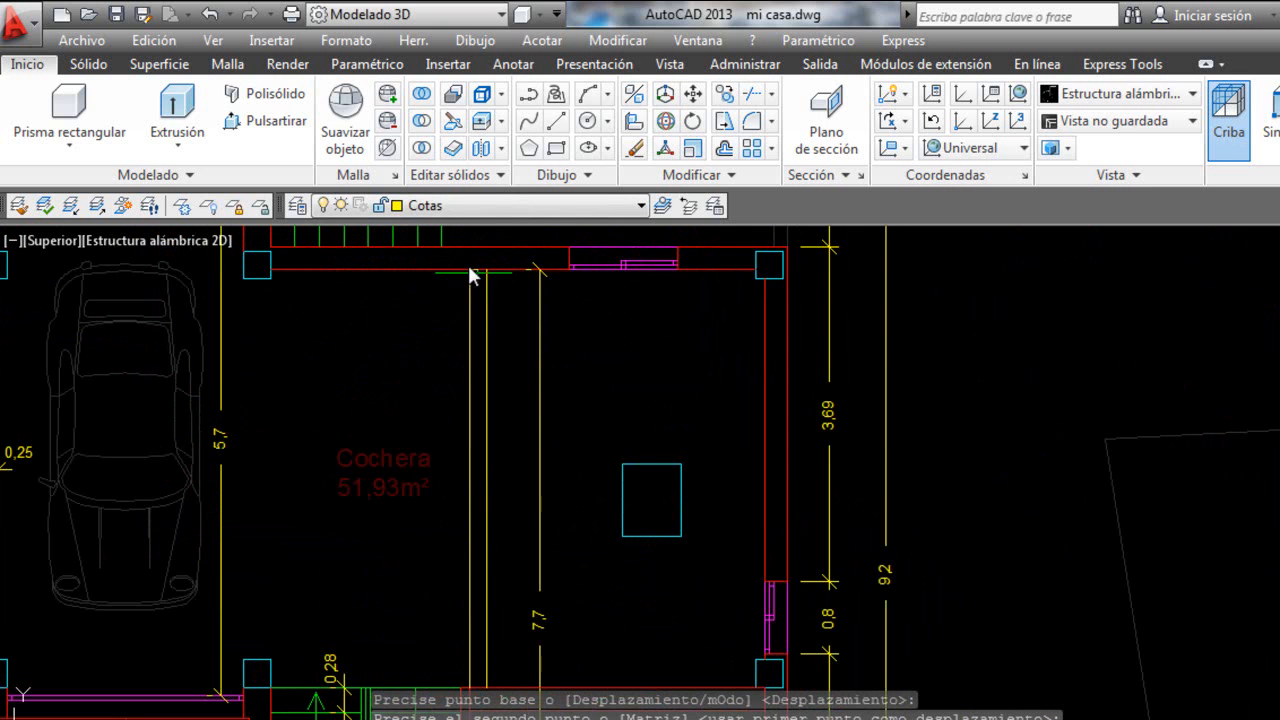
pyautogui.scroll(-3, 495, 335)
pyautogui.scroll(3, 526, 359)
pyautogui.press('Escape')
# Reassign both vertical lines from Cotas to the Tabiquerias layer.
pyautogui.click(493, 313)
pyautogui.click(397, 371)
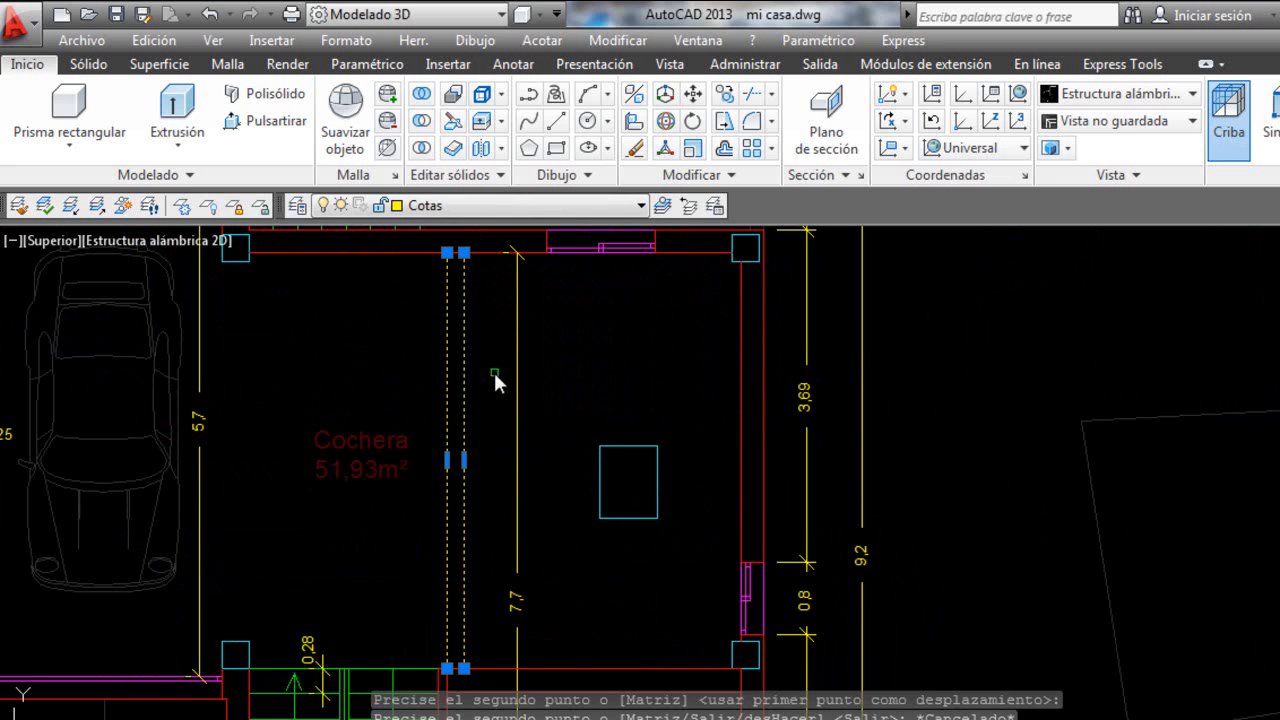
pyautogui.click(529, 208)
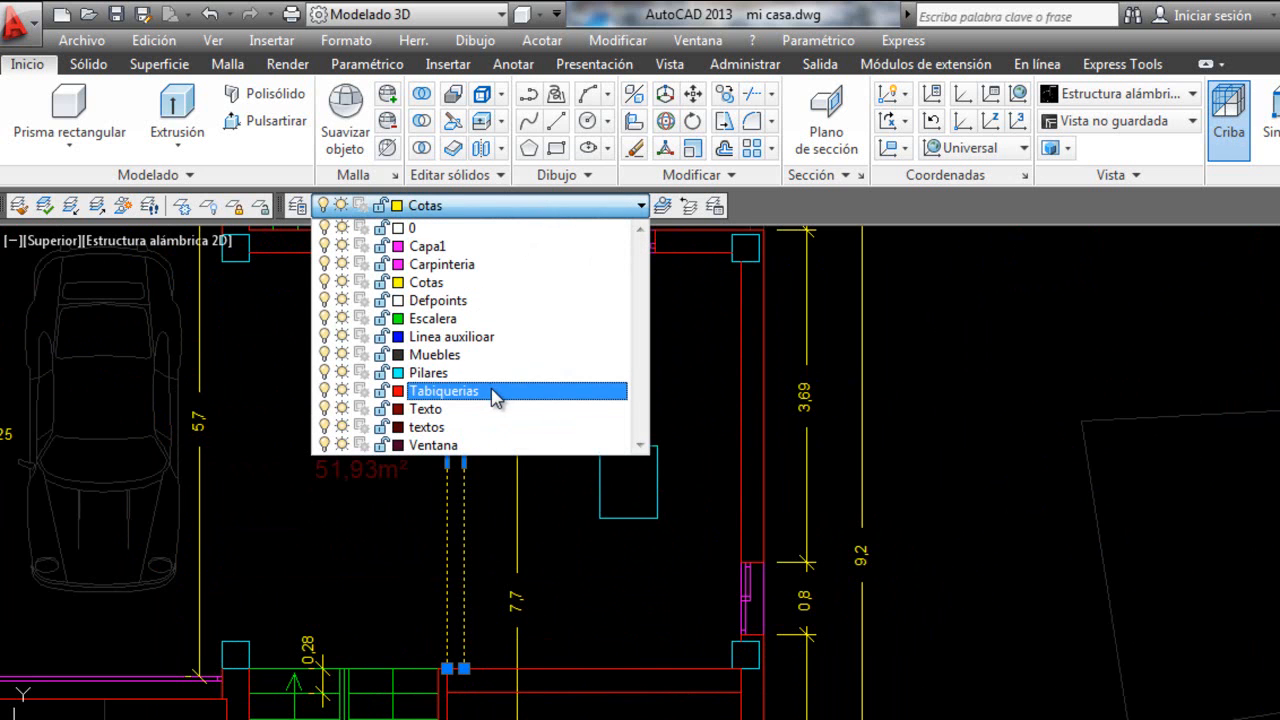
pyautogui.click(495, 396)
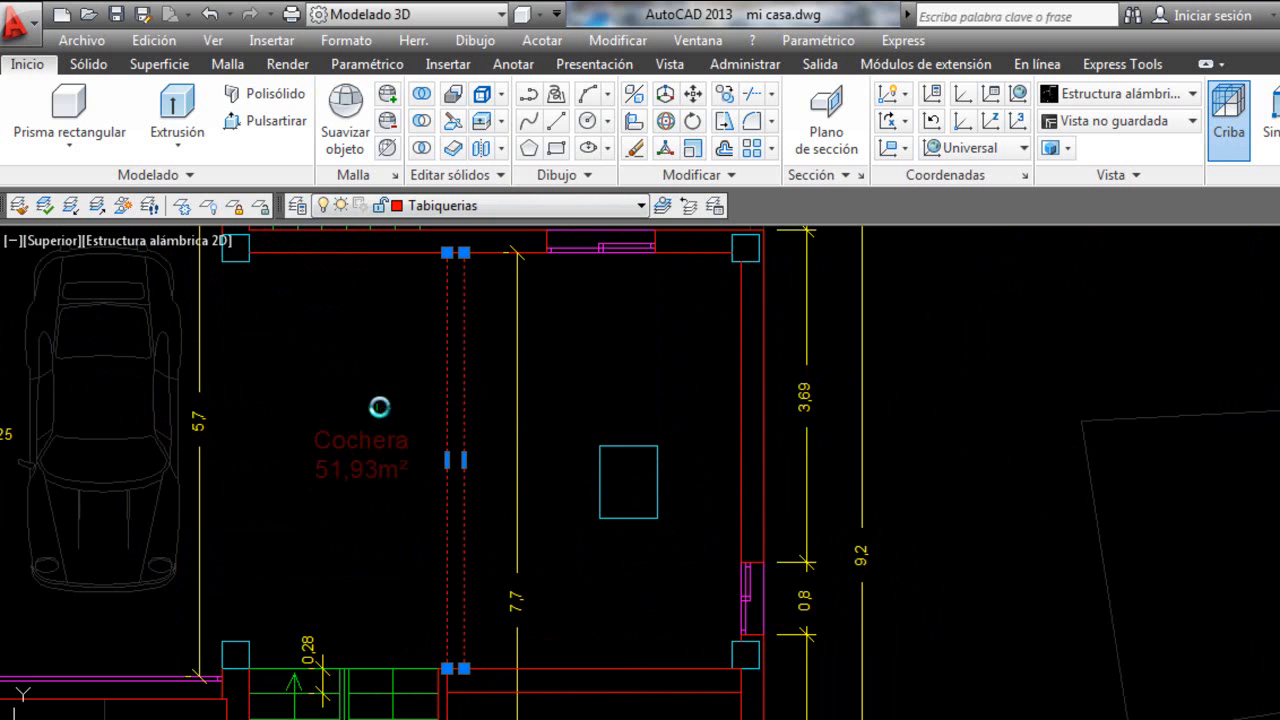
pyautogui.press('Escape')
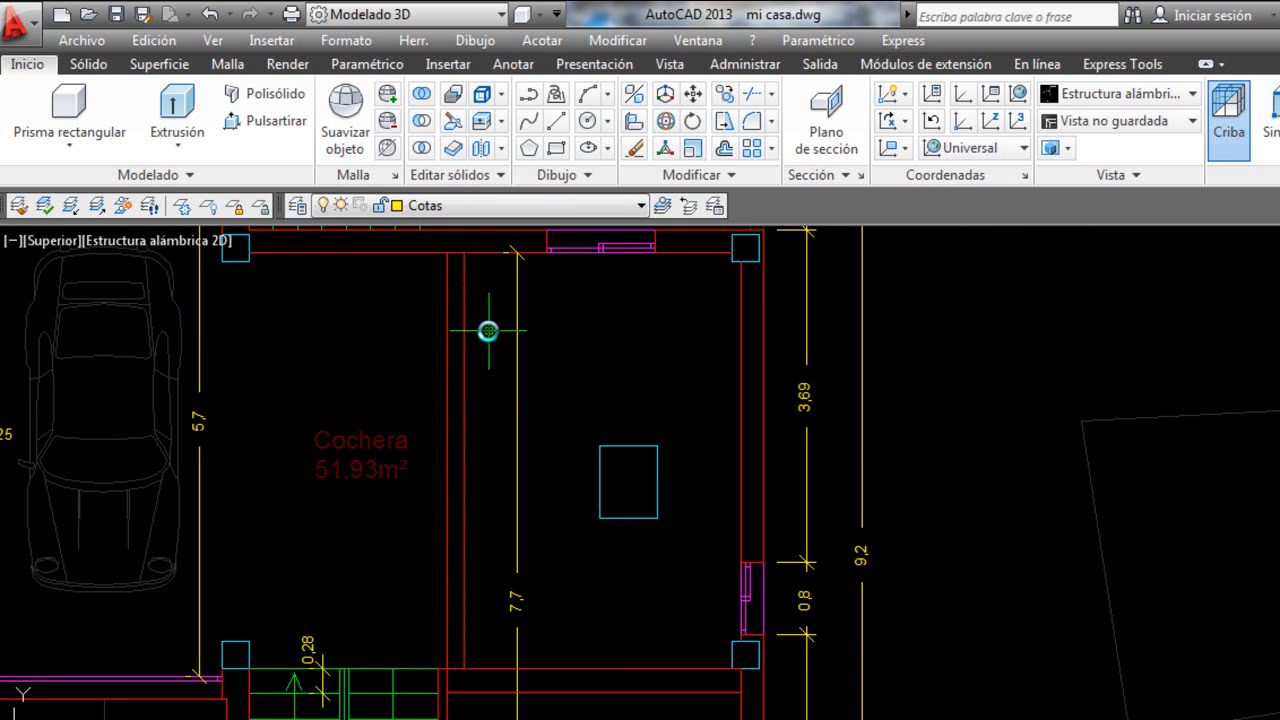
# Erase the trial vertical and horizontal wall lines, the small rectangle in the Cochera and the four-sided polyline beside the plan.
pyautogui.click(464, 355)
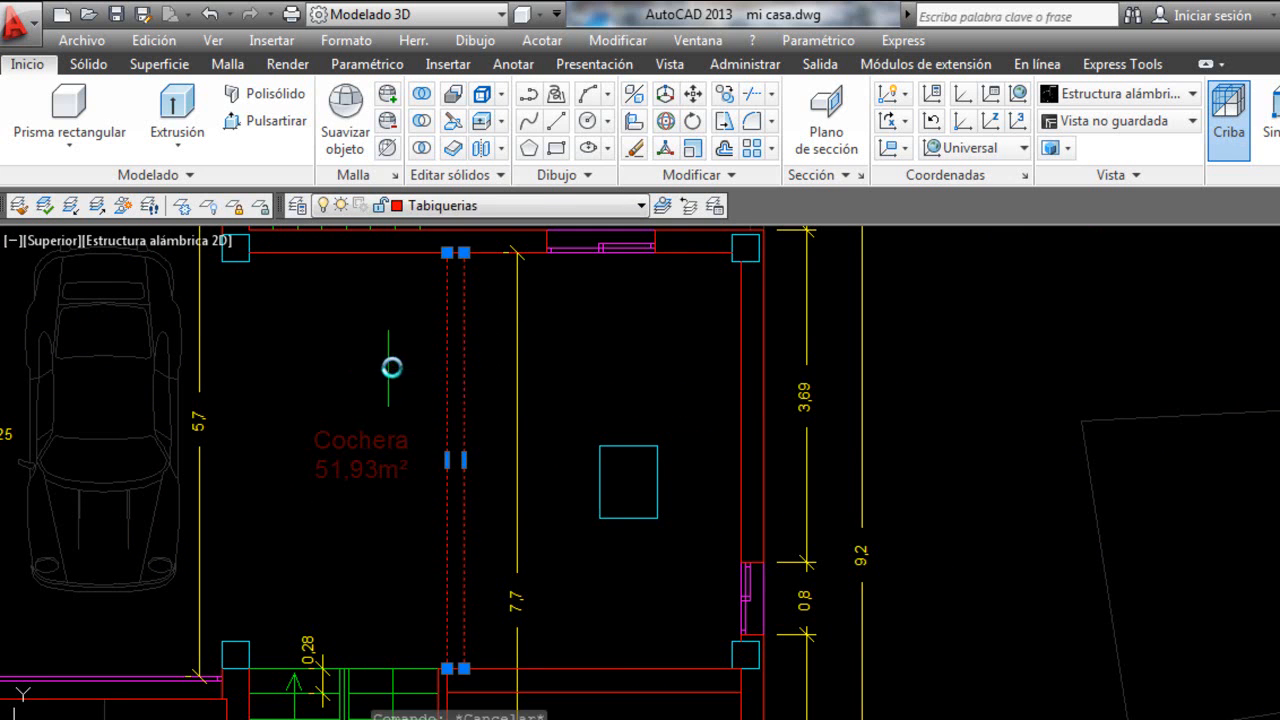
pyautogui.press('Delete')
pyautogui.click(656, 452)
pyautogui.press('Delete')
pyautogui.scroll(-3, 894, 404)
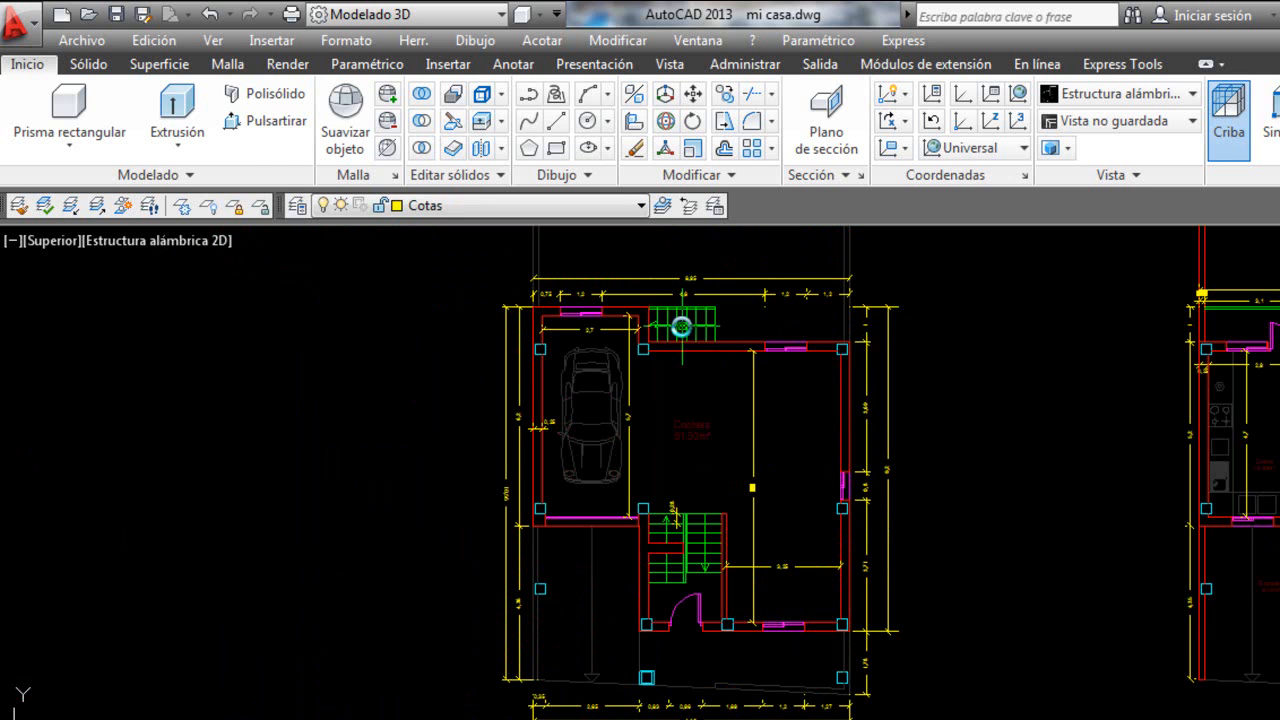
# Select the upper exterior staircase without the adjoining red wall line, and reassign it to the Linea auxilioar layer.
pyautogui.scroll(1, 722, 246)
pyautogui.scroll(1, 708, 355)
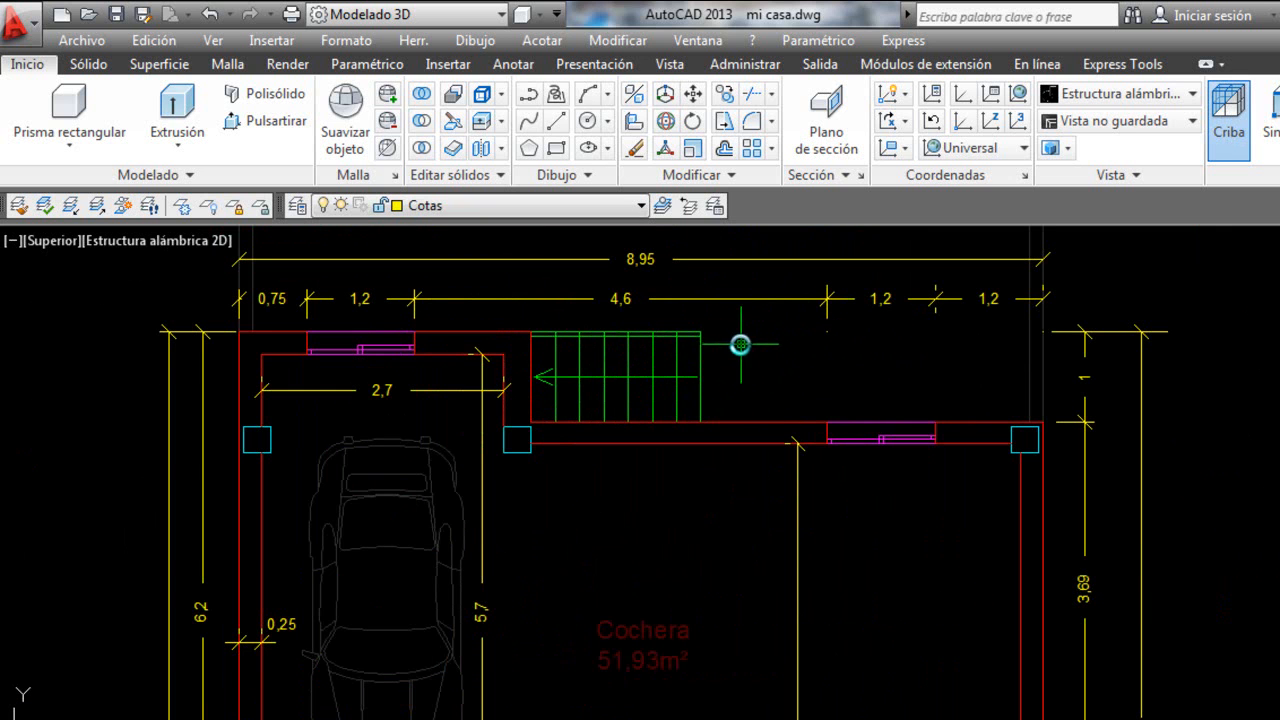
pyautogui.click(521, 440)
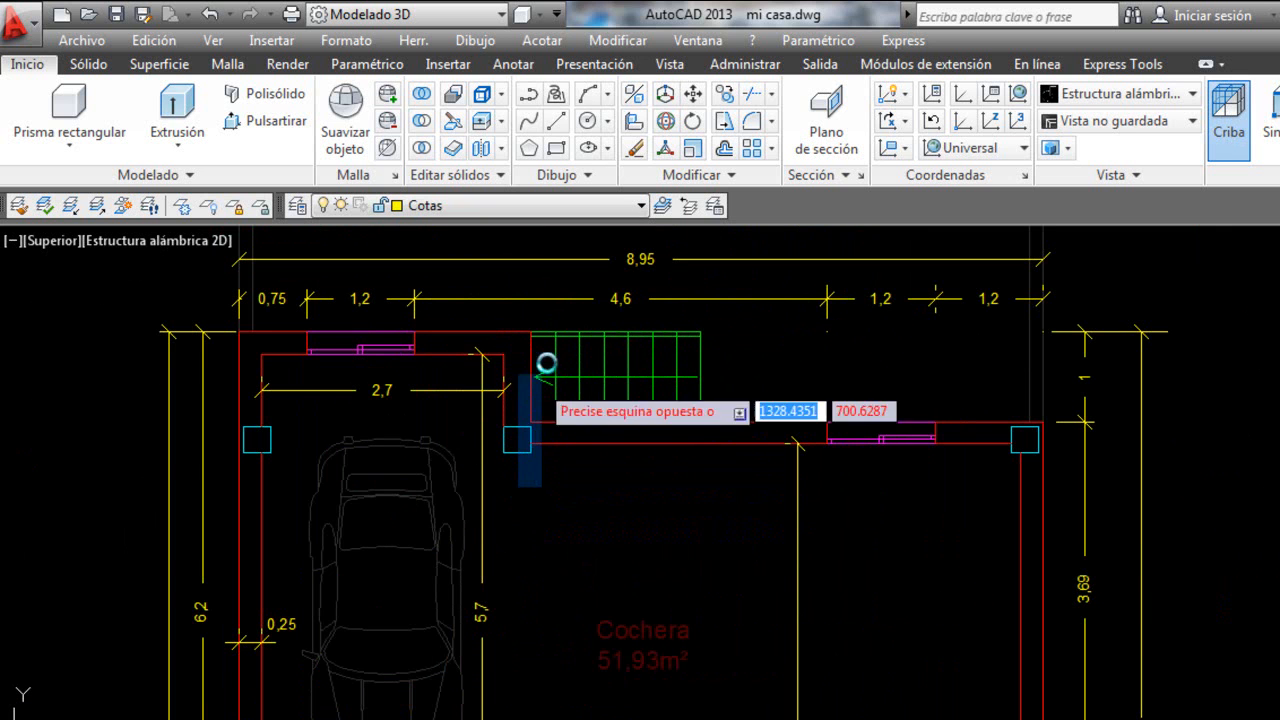
pyautogui.click(705, 235)
pyautogui.scroll(2, 501, 392)
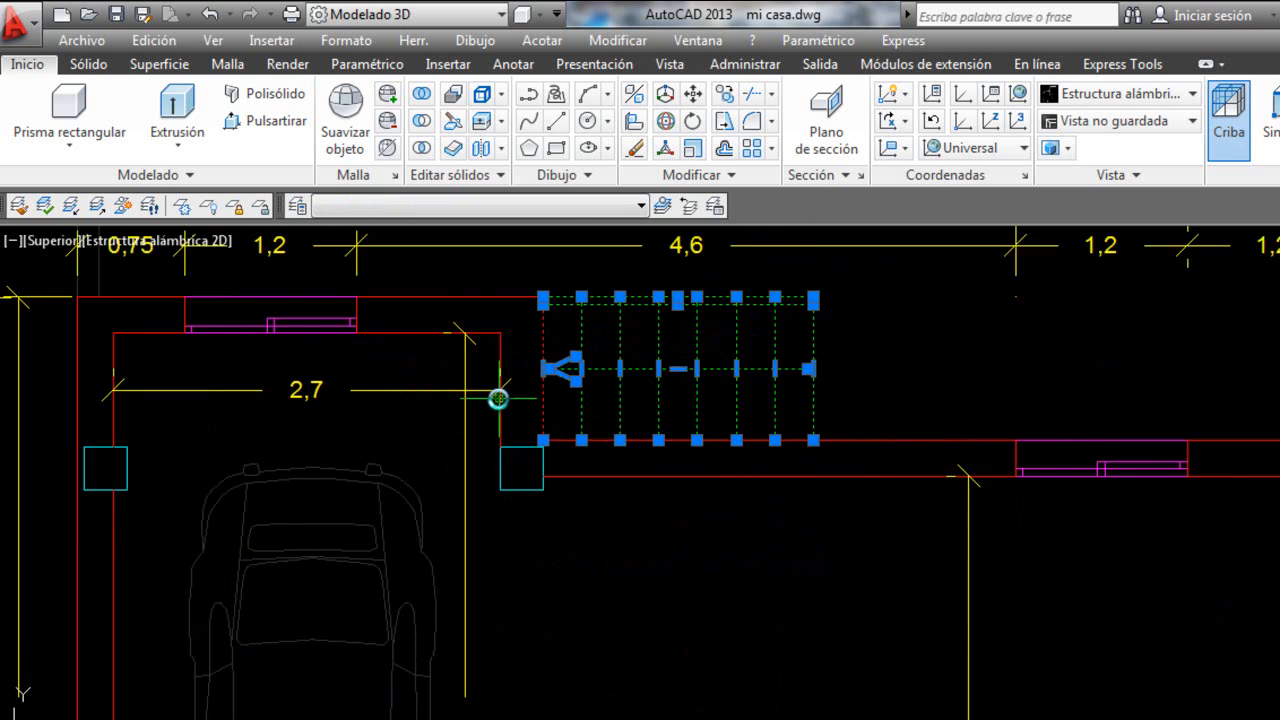
pyautogui.keyDown('shift'); pyautogui.click(598, 289); pyautogui.keyUp('shift')
pyautogui.keyDown('shift'); pyautogui.click(556, 303); pyautogui.keyUp('shift')
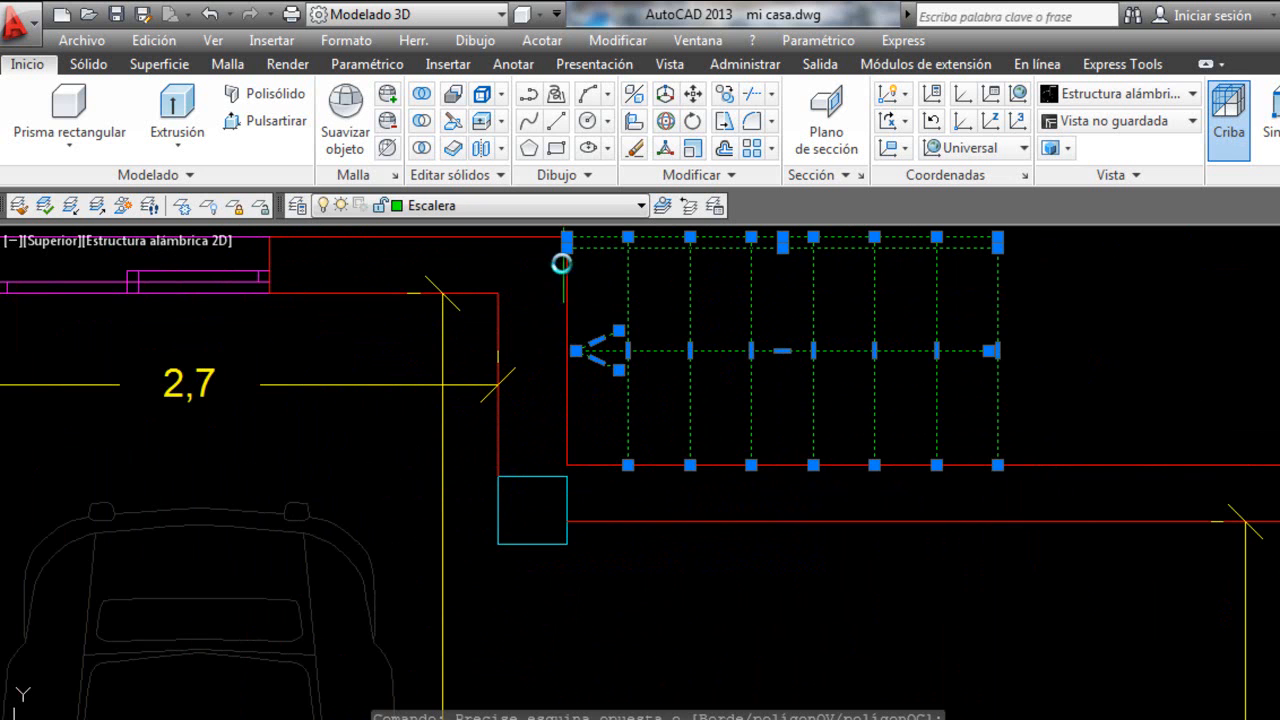
pyautogui.scroll(-2, 567, 280)
pyautogui.click(478, 206)
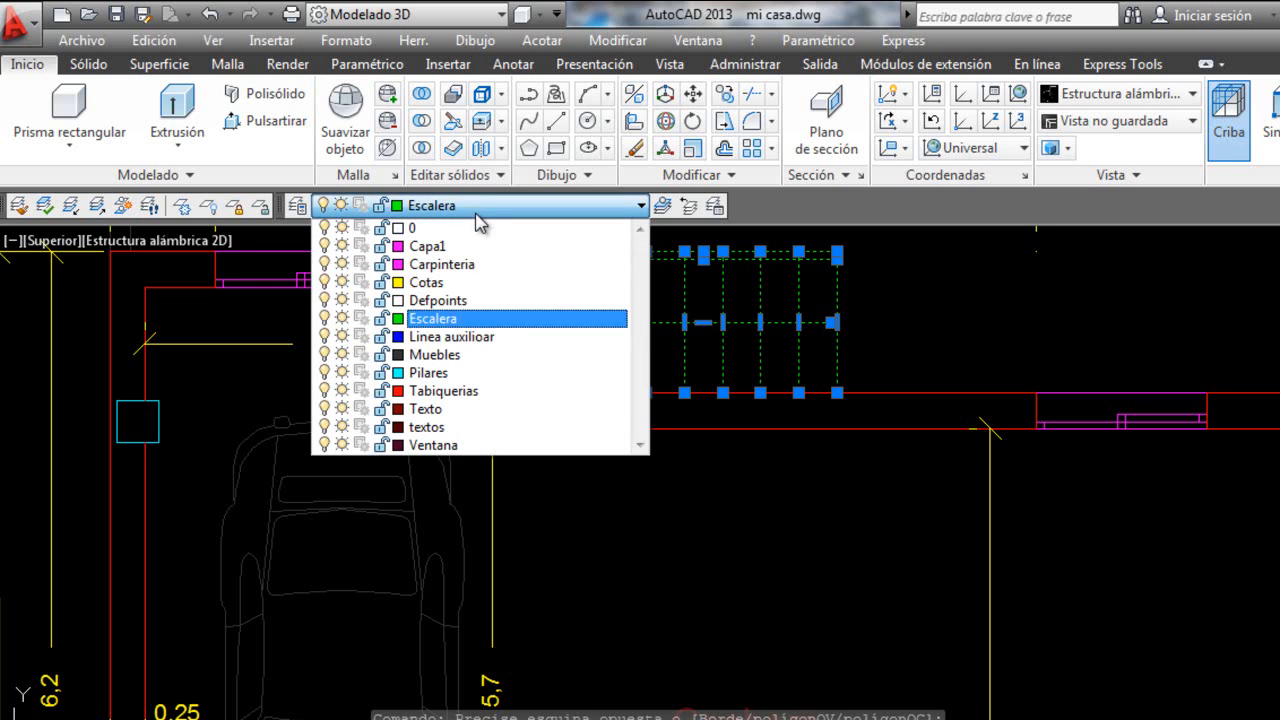
pyautogui.click(476, 340)
pyautogui.scroll(-1, 745, 466)
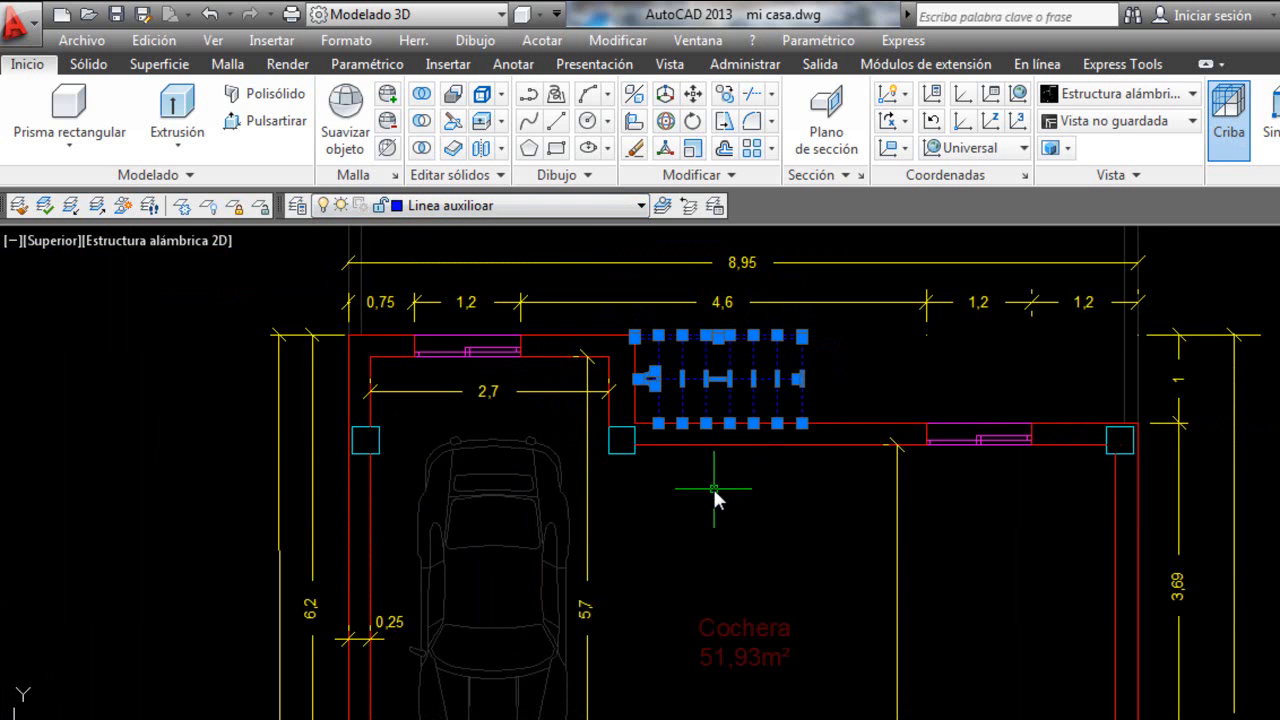
pyautogui.press('Escape')
# View all three floor plans, check the layer list without changing the current layer, and open the Layer Properties Manager.
pyautogui.scroll(-5, 670, 492)
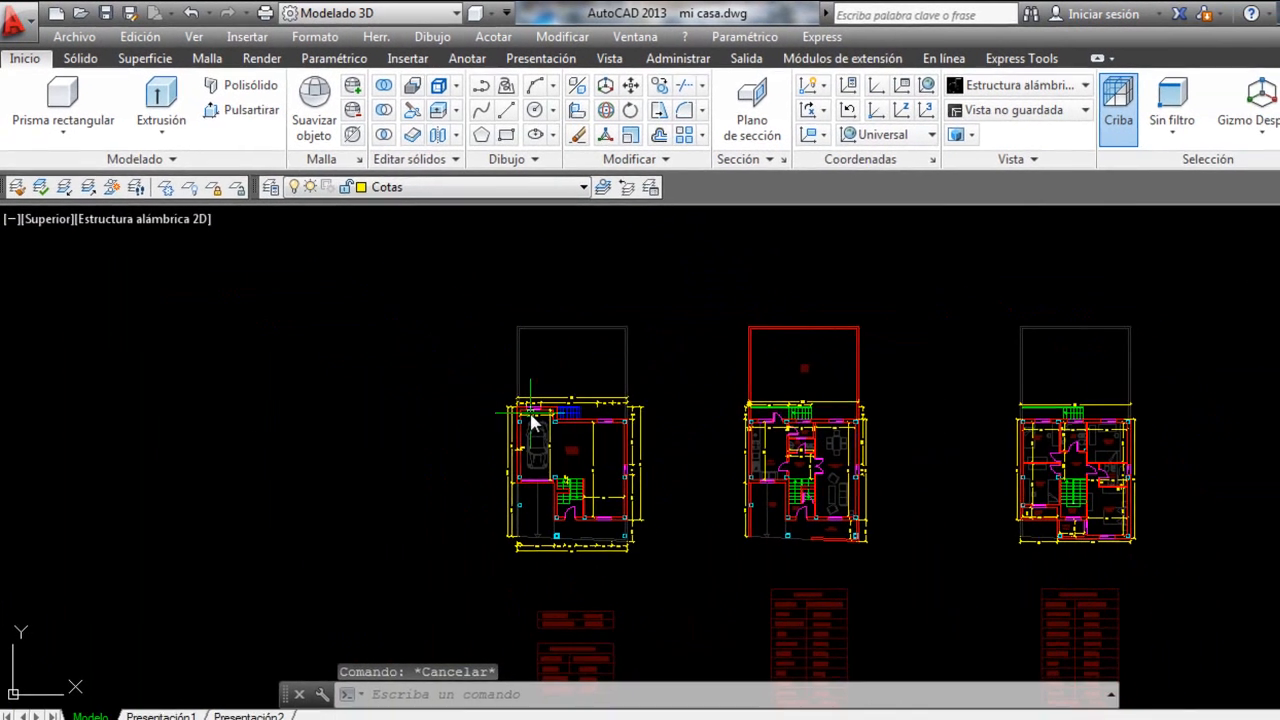
pyautogui.moveTo(584, 571)
pyautogui.mouseDown(button='middle')
pyautogui.moveTo(491, 511)
pyautogui.moveTo(474, 514)
pyautogui.moveTo(413, 392)
pyautogui.mouseUp(button='middle')
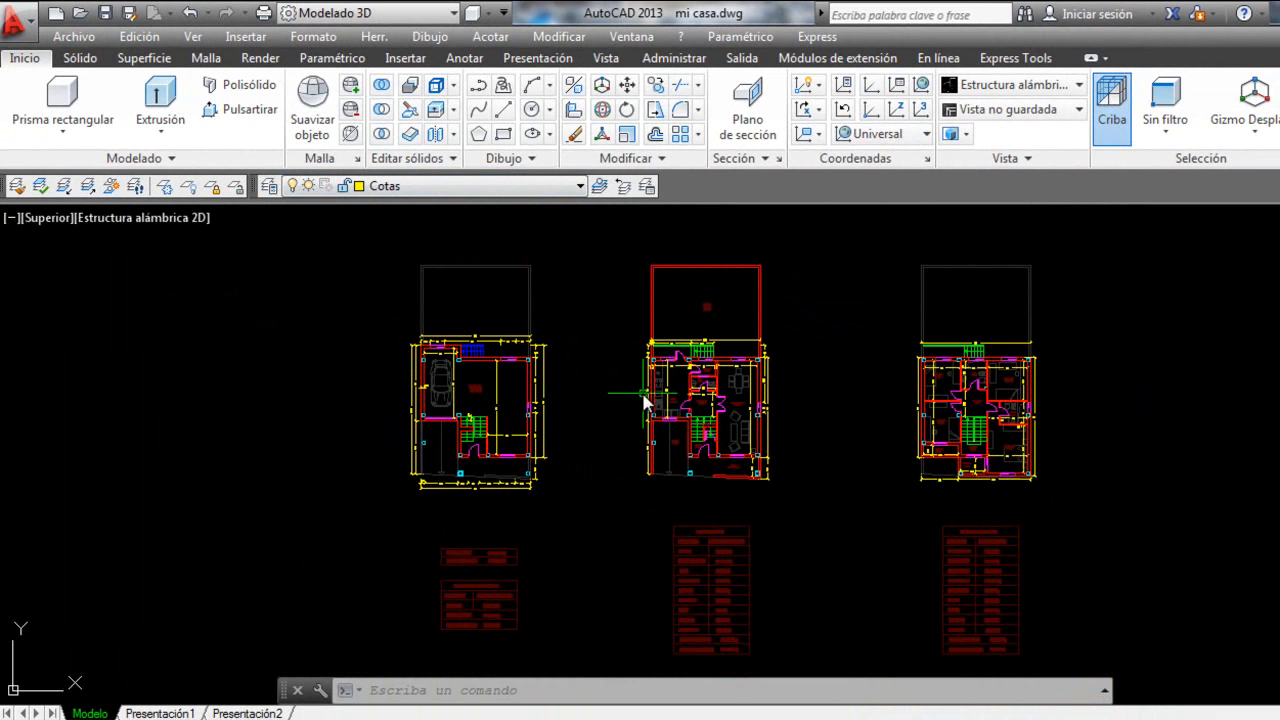
pyautogui.click(495, 188)
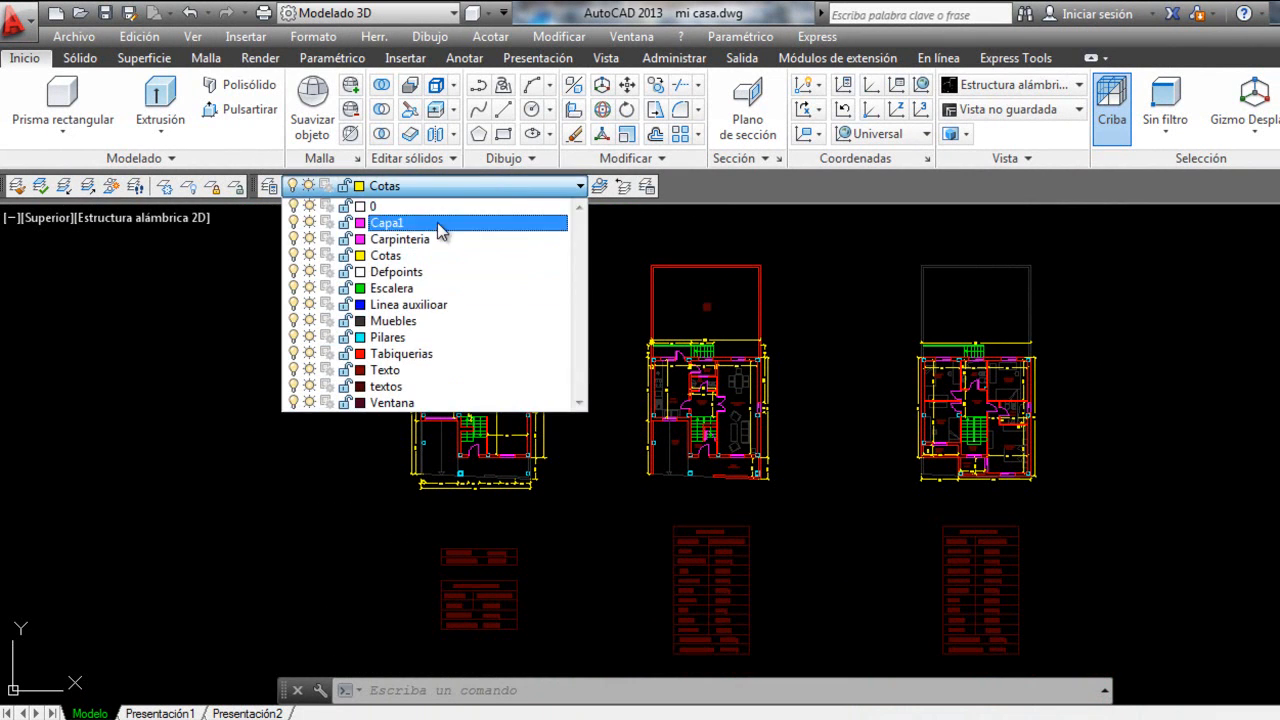
pyautogui.click(637, 216)
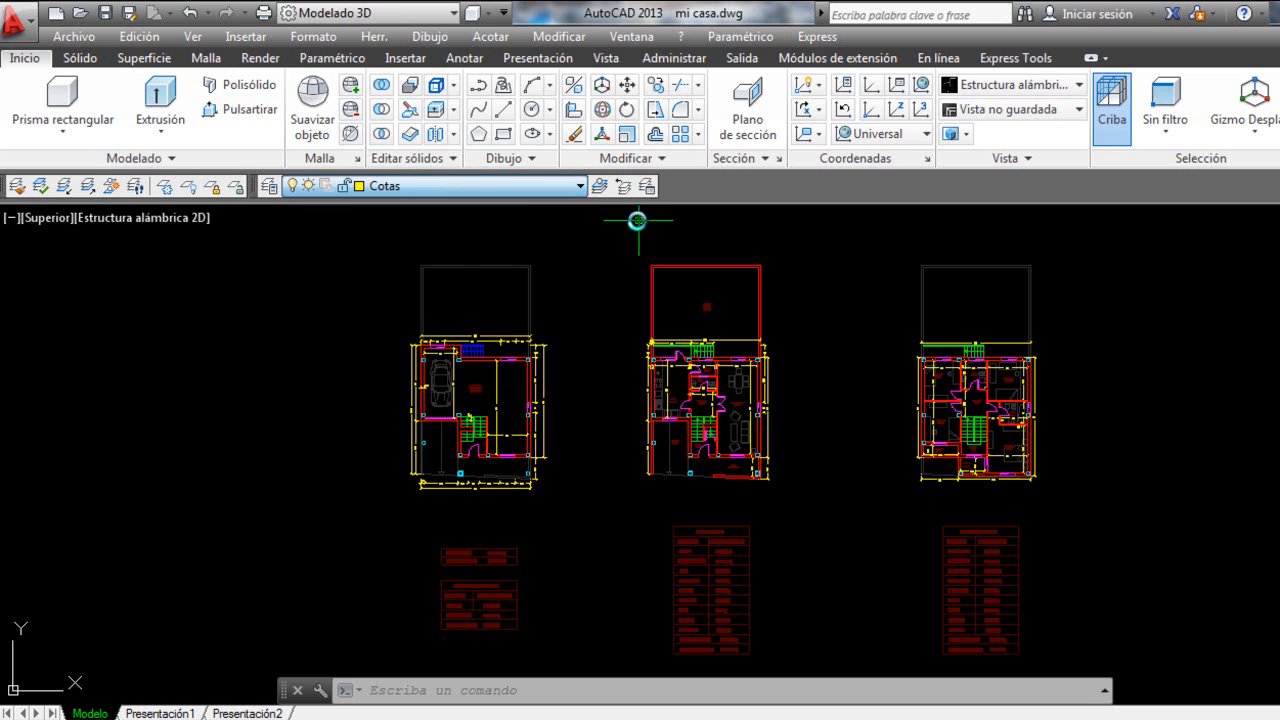
pyautogui.click(268, 187)
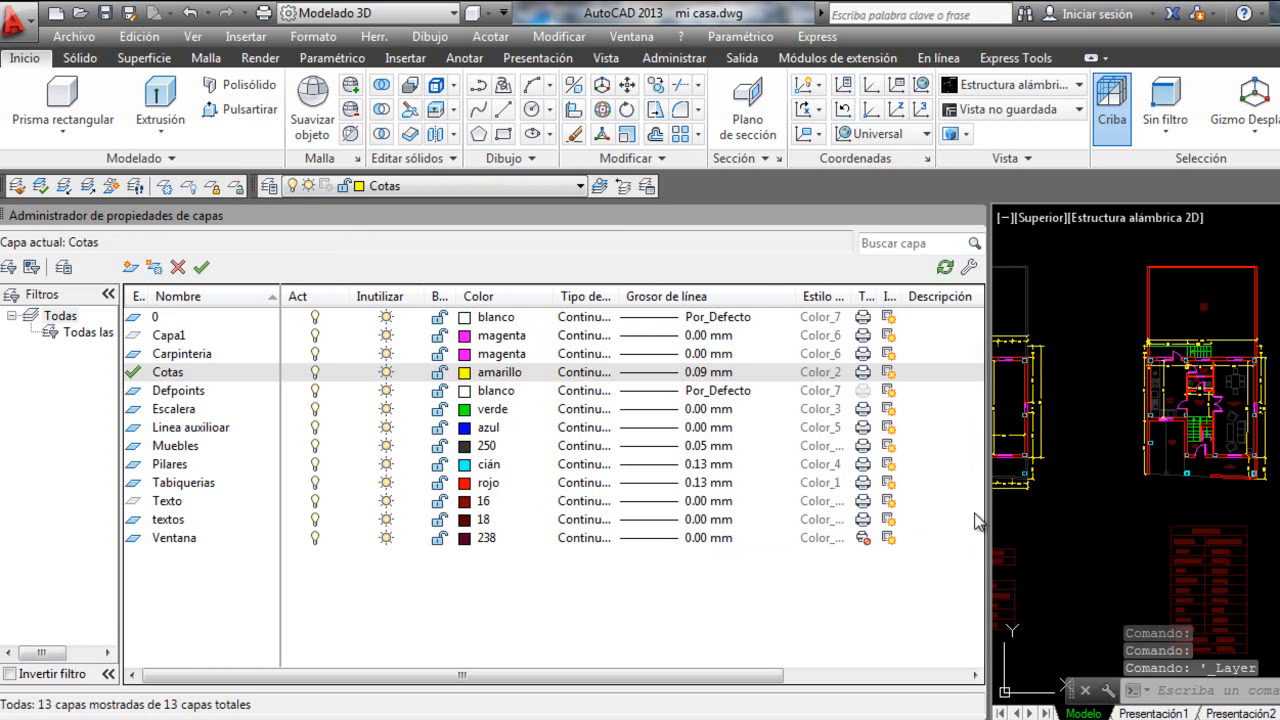
# Narrow the Layer Properties Manager so the plans show beside it, and create a new layer named Vegetación.
pyautogui.moveTo(989, 518)
pyautogui.mouseDown()
pyautogui.moveTo(478, 545)
pyautogui.moveTo(918, 550)
pyautogui.mouseUp()
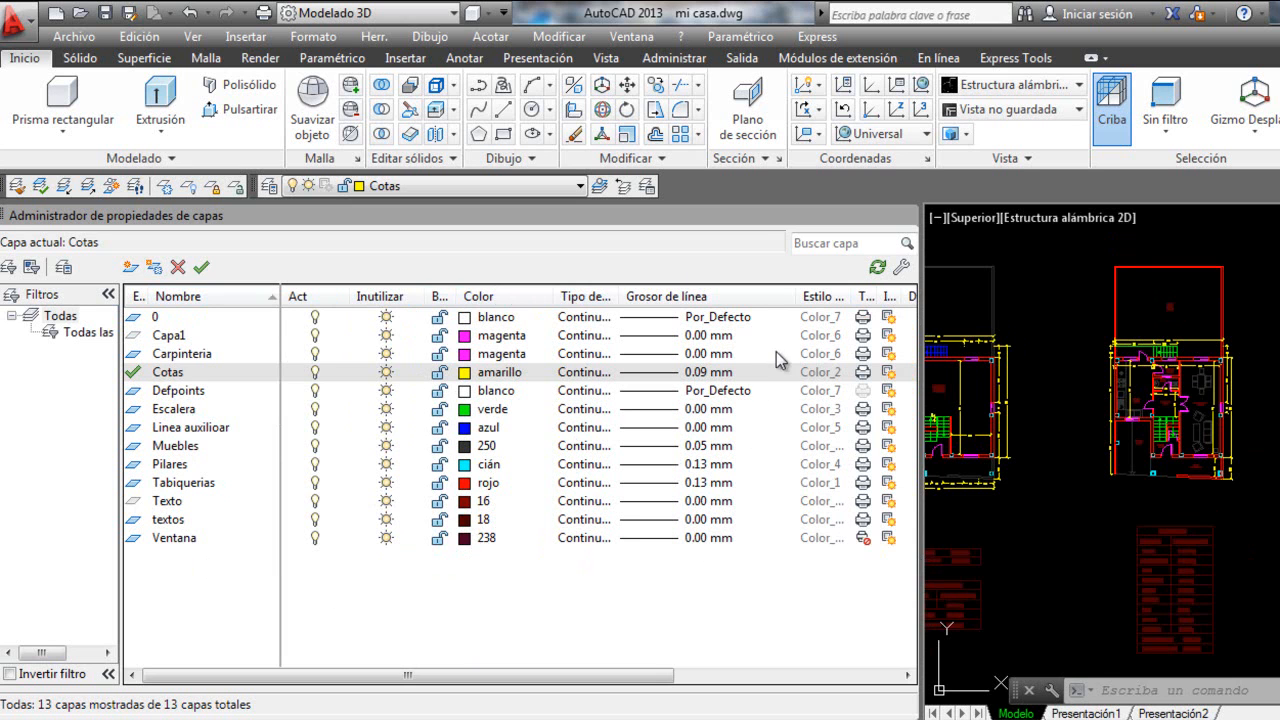
pyautogui.moveTo(594, 676); pyautogui.dragTo(285, 656)
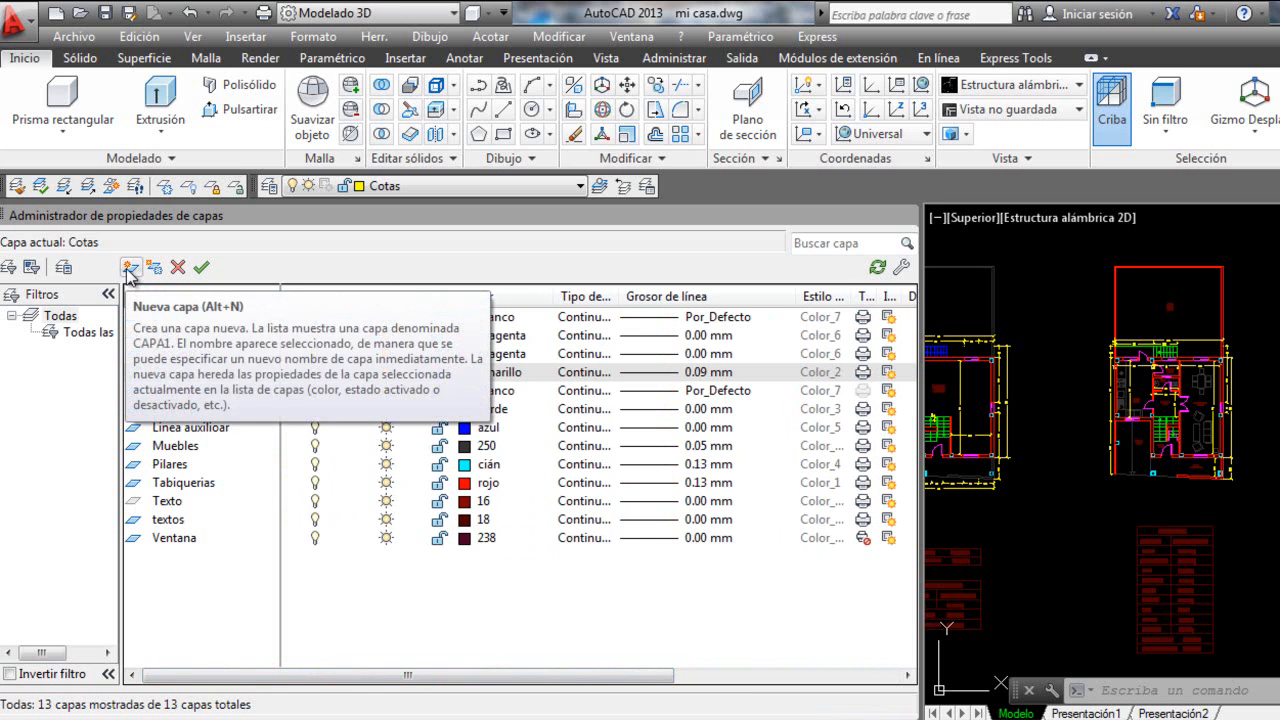
pyautogui.click(129, 268)
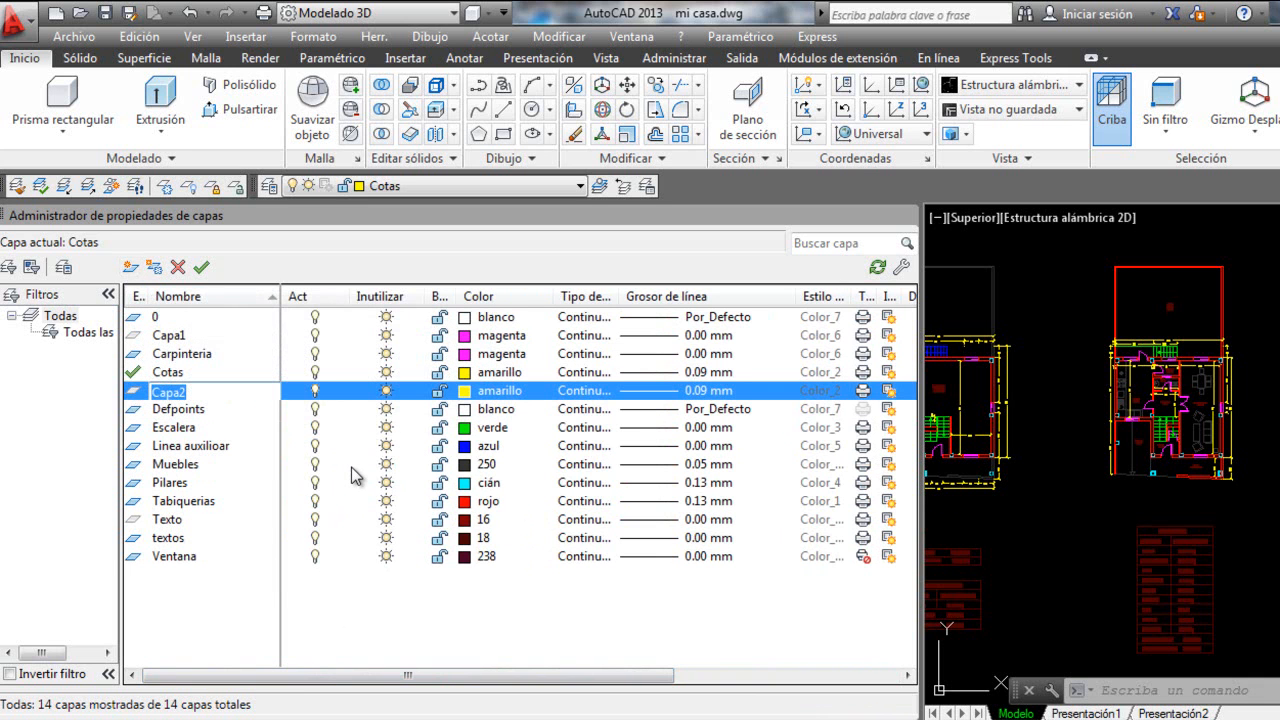
pyautogui.write('Vege')
pyautogui.press('BackSpace')
pyautogui.press('BackSpace')
pyautogui.write('getaci')
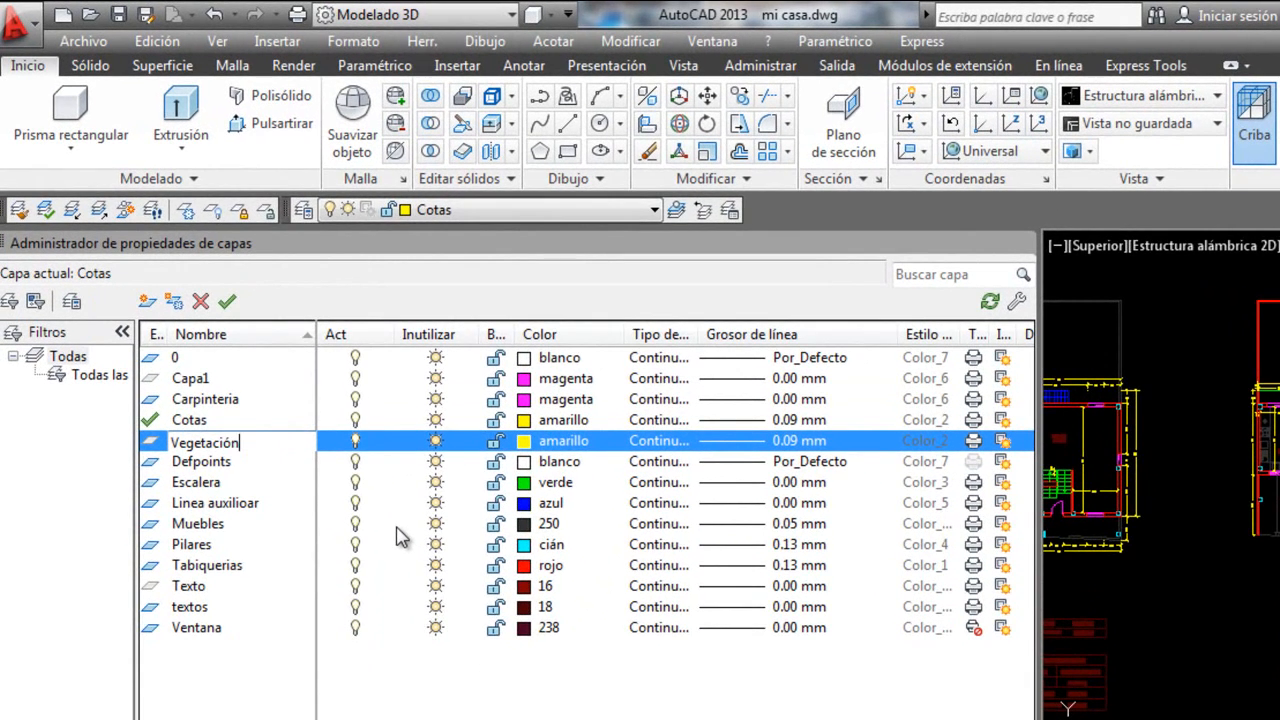
pyautogui.write('ón')
pyautogui.press('Return')
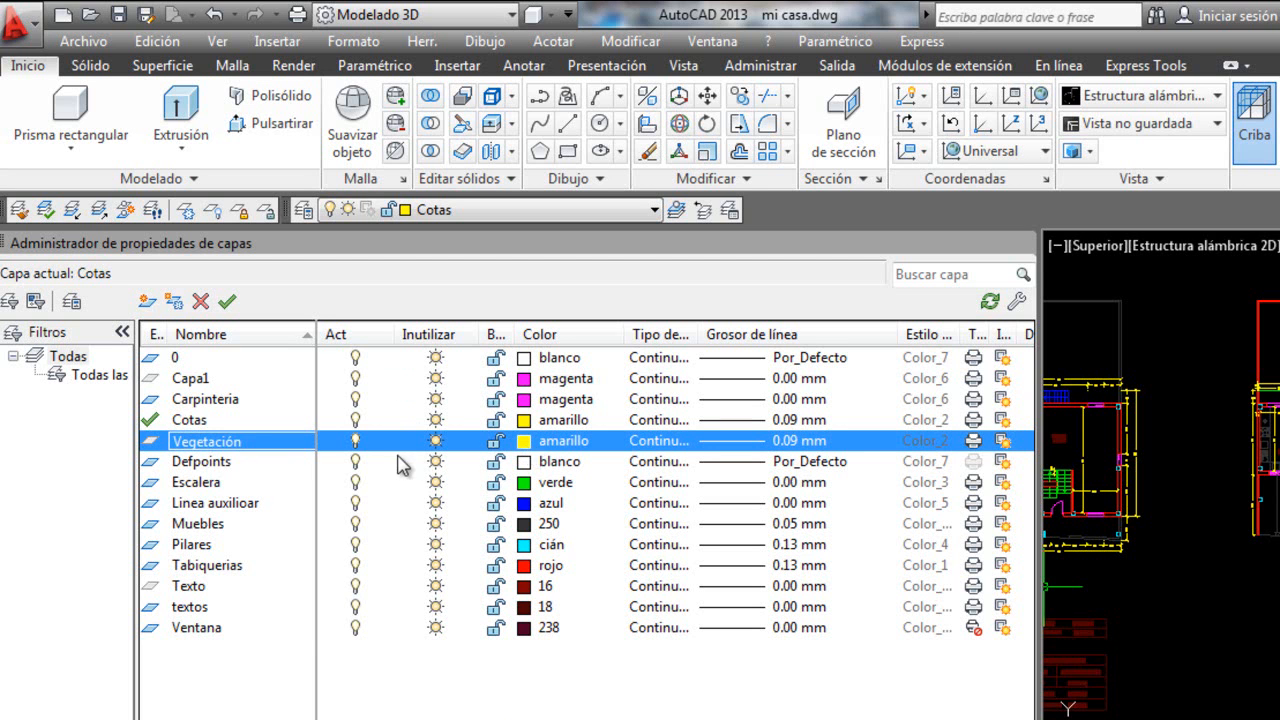
# Set the Vegetación layer's color to index 98 and its lineweight to 0.05 mm.
pyautogui.click(525, 446)
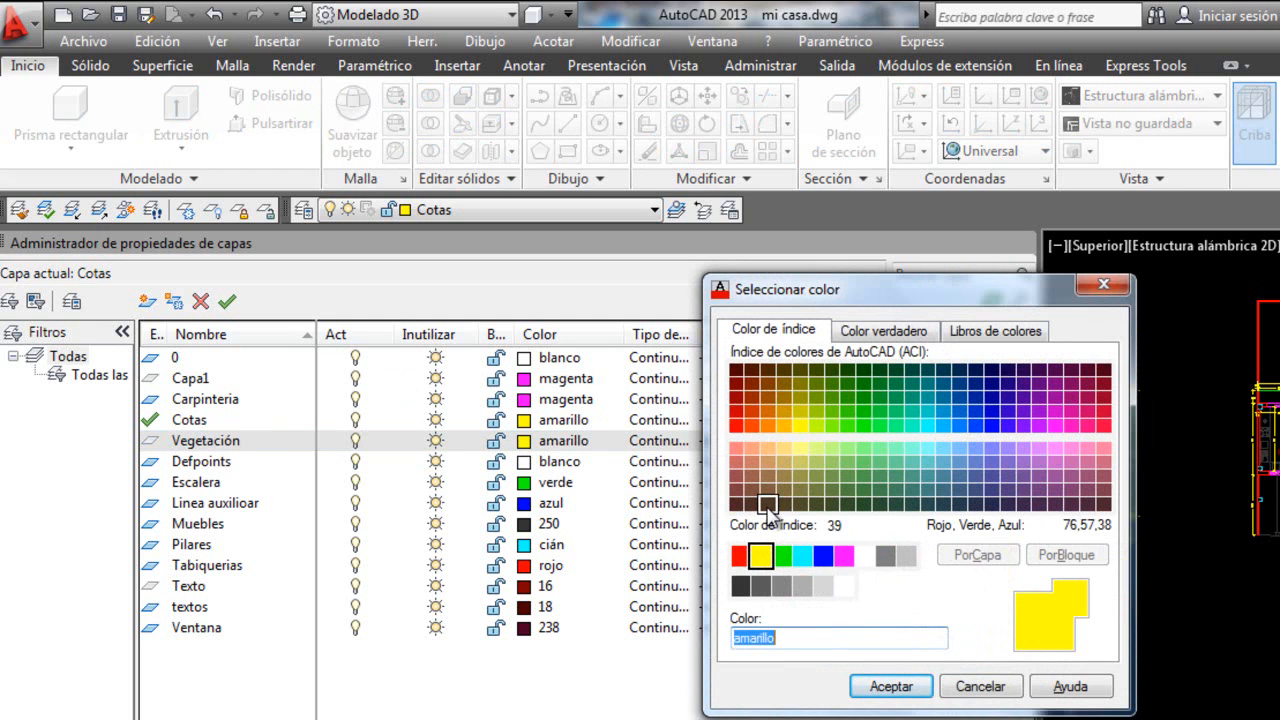
pyautogui.click(862, 372)
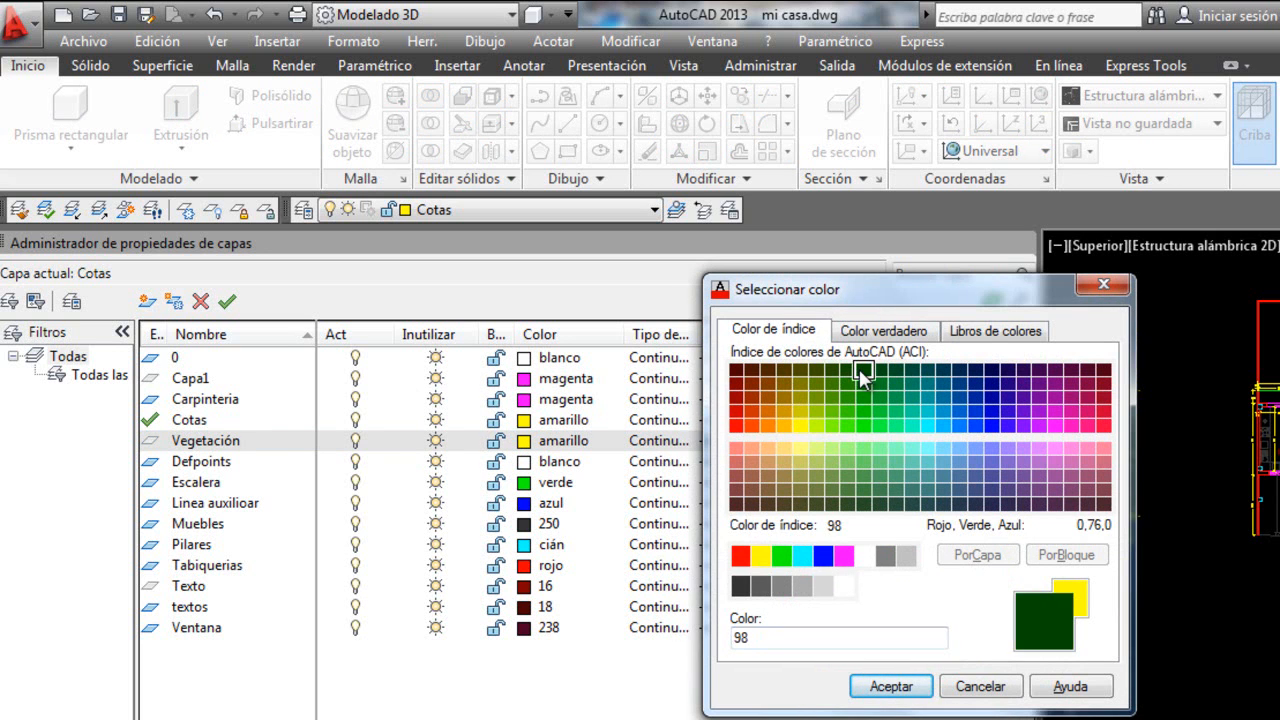
pyautogui.click(888, 687)
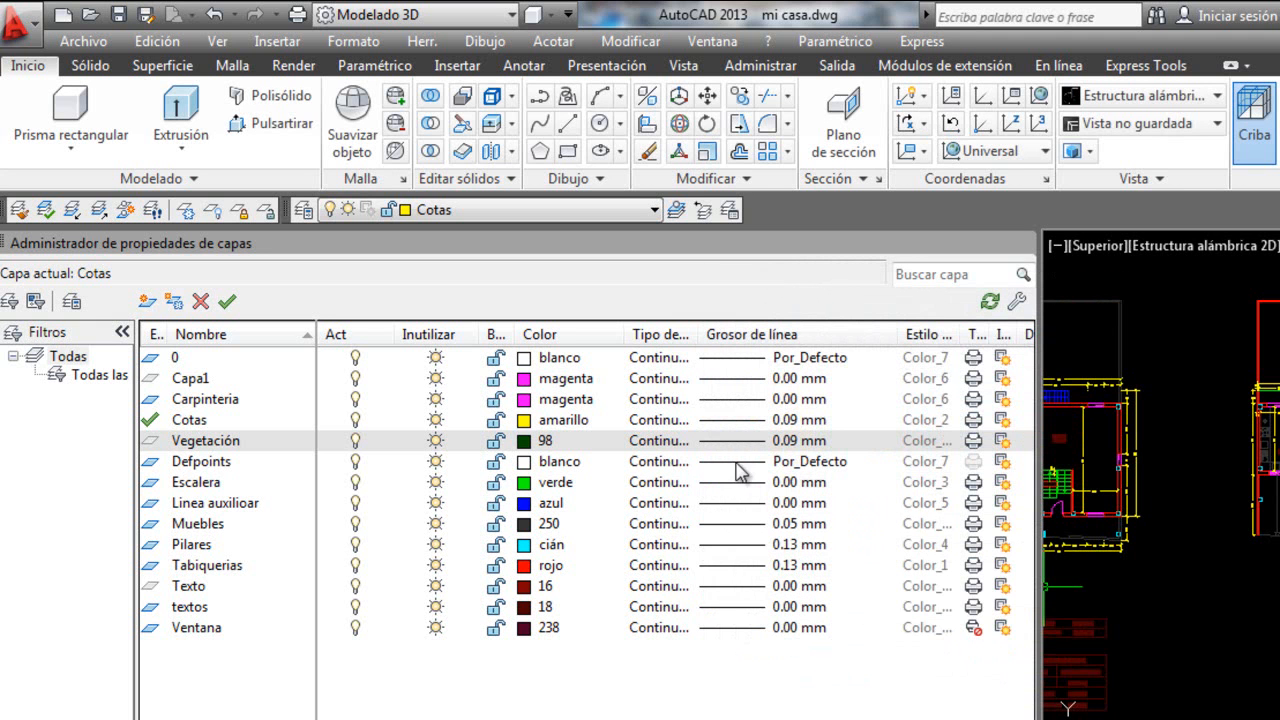
pyautogui.click(766, 442)
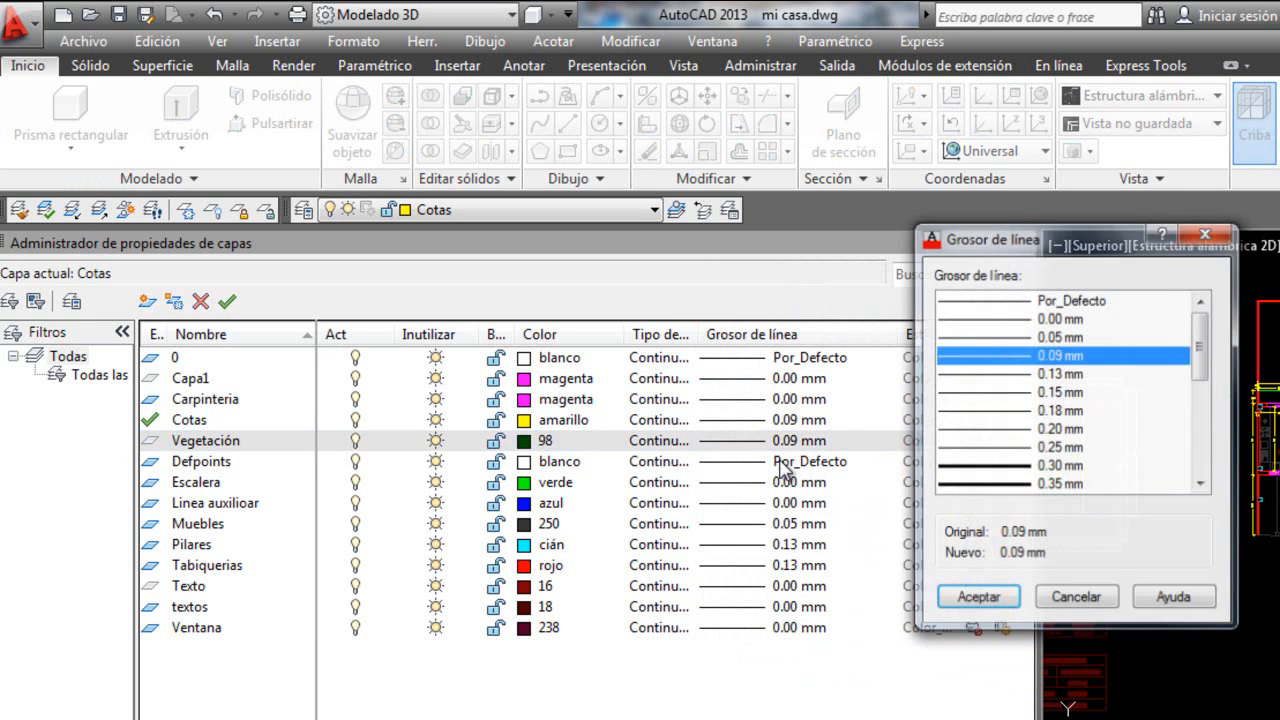
pyautogui.click(1030, 337)
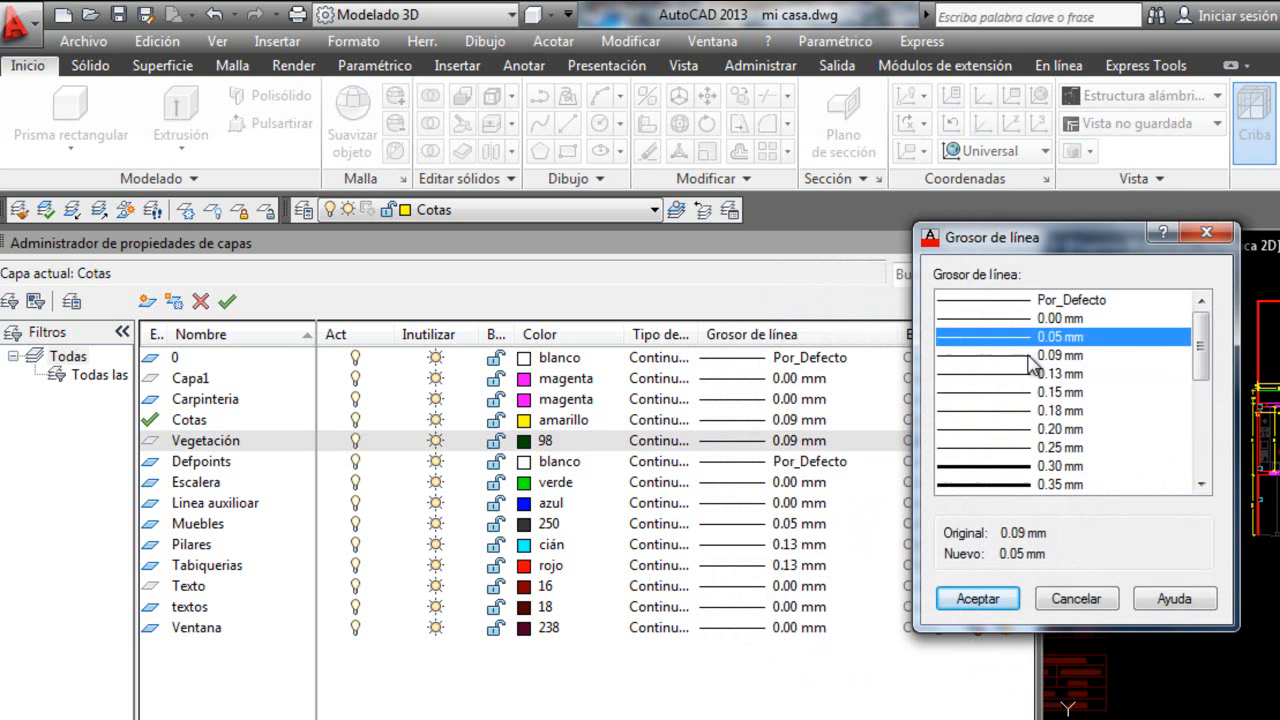
pyautogui.click(975, 600)
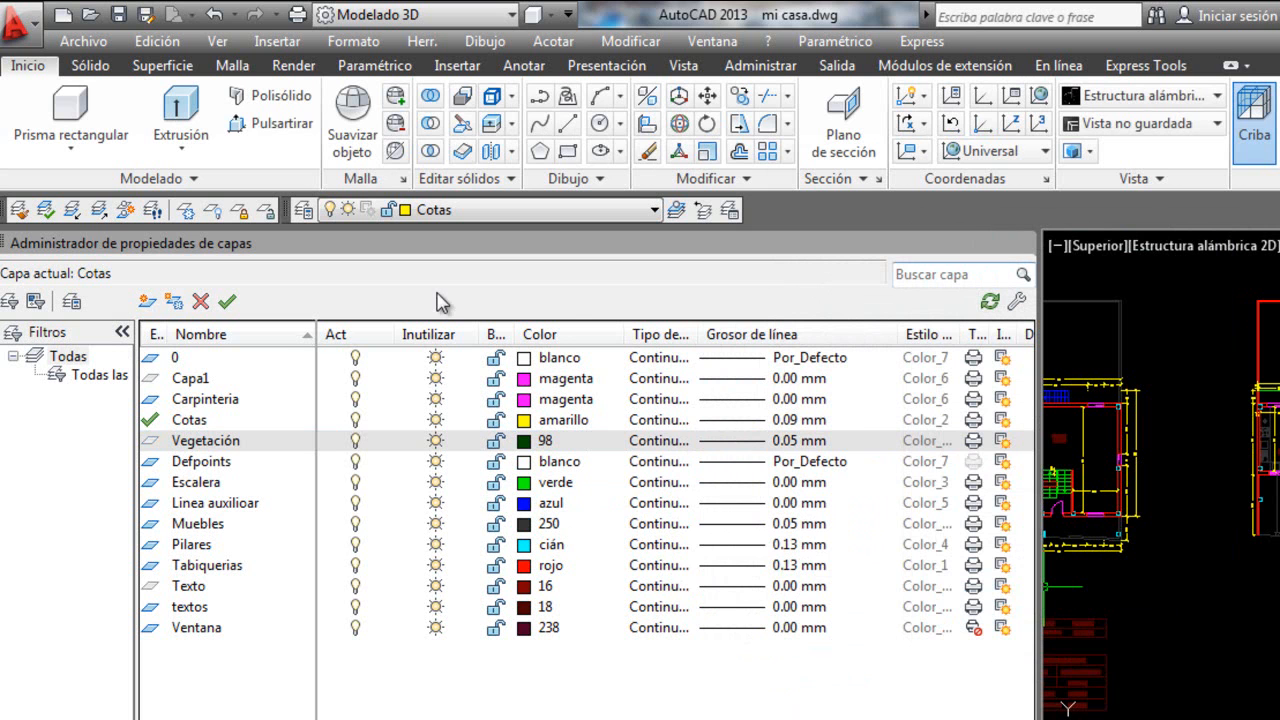
# Create another layer named Tabiqueria pladur and give it color index 10.
pyautogui.click(146, 302)
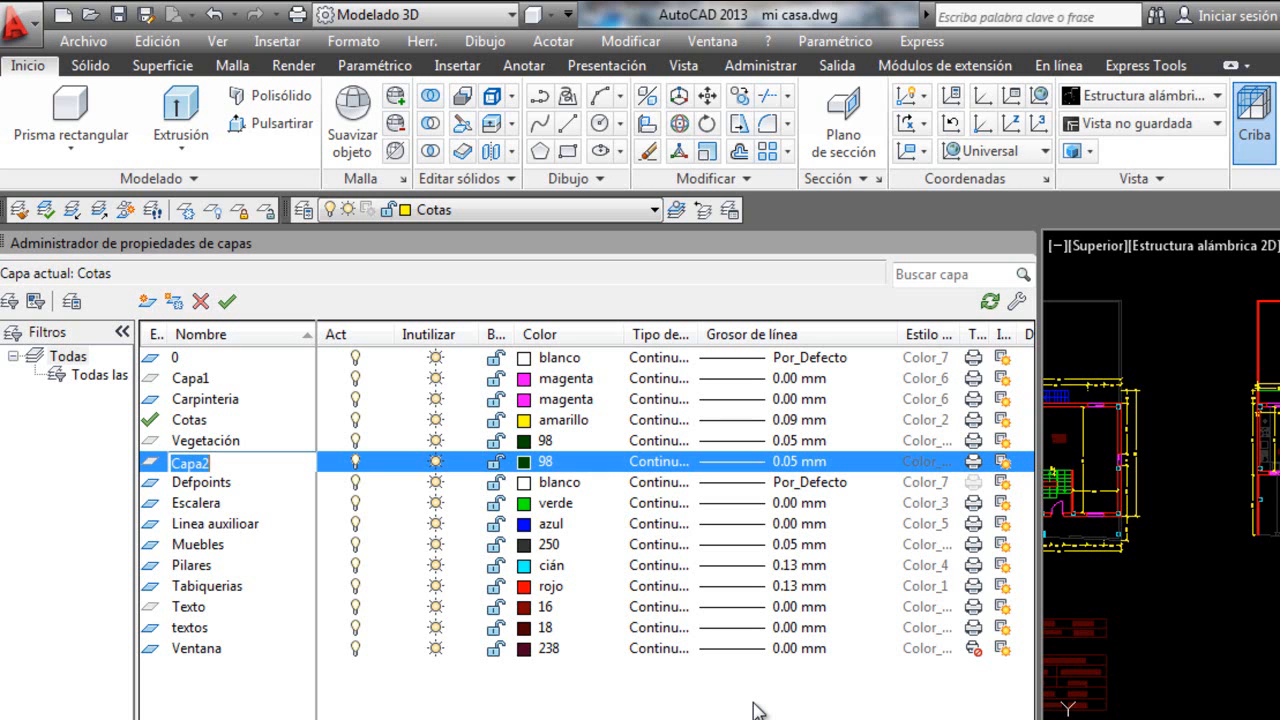
pyautogui.write('Tabiqueria pladur')
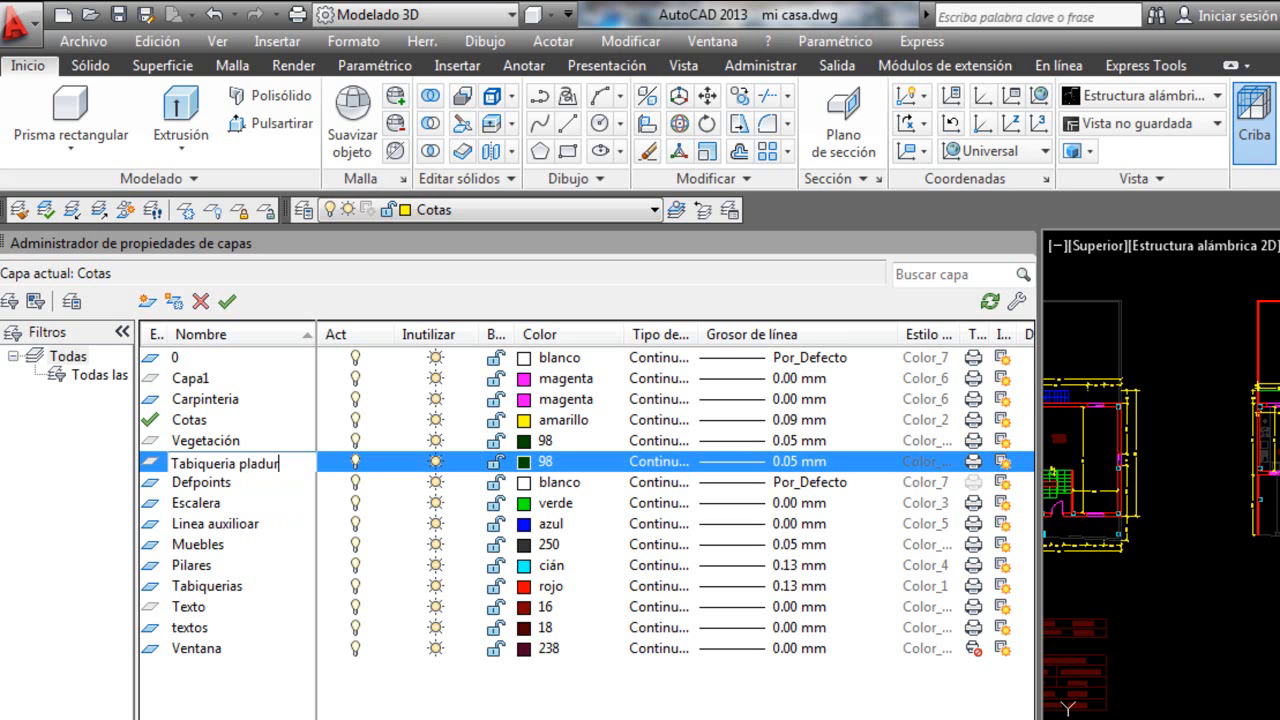
pyautogui.press('Return')
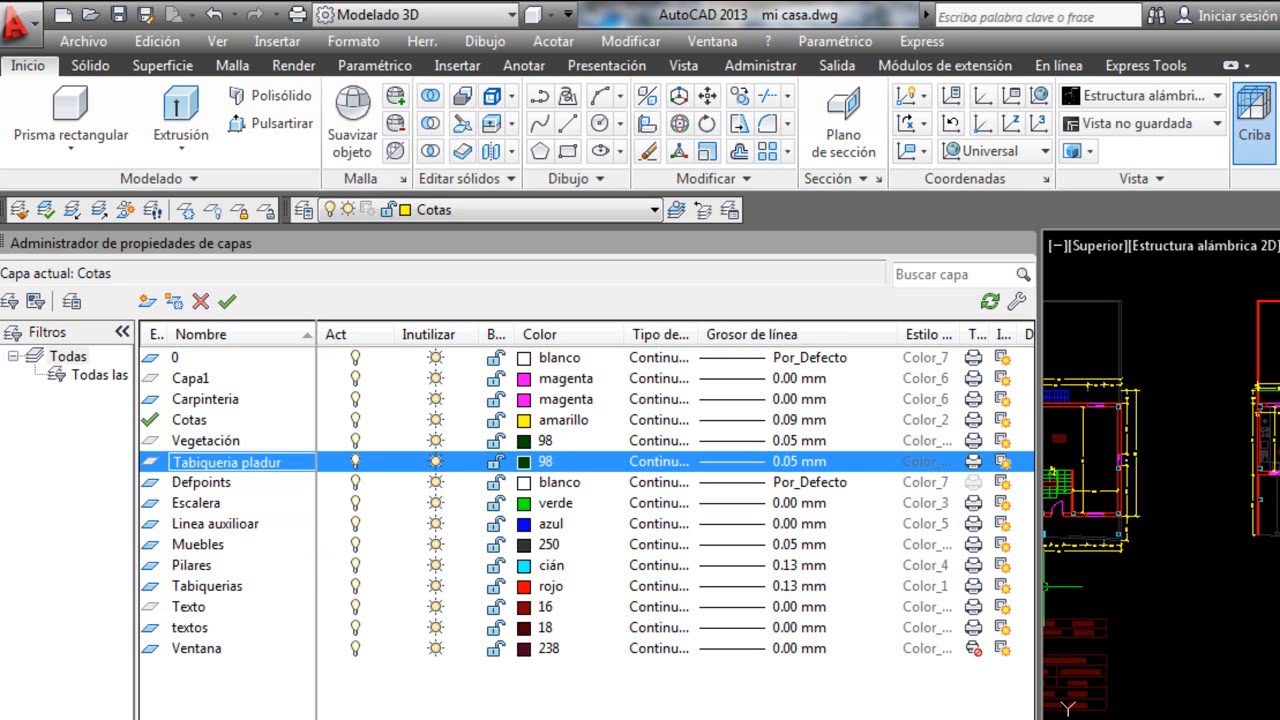
pyautogui.click(523, 461)
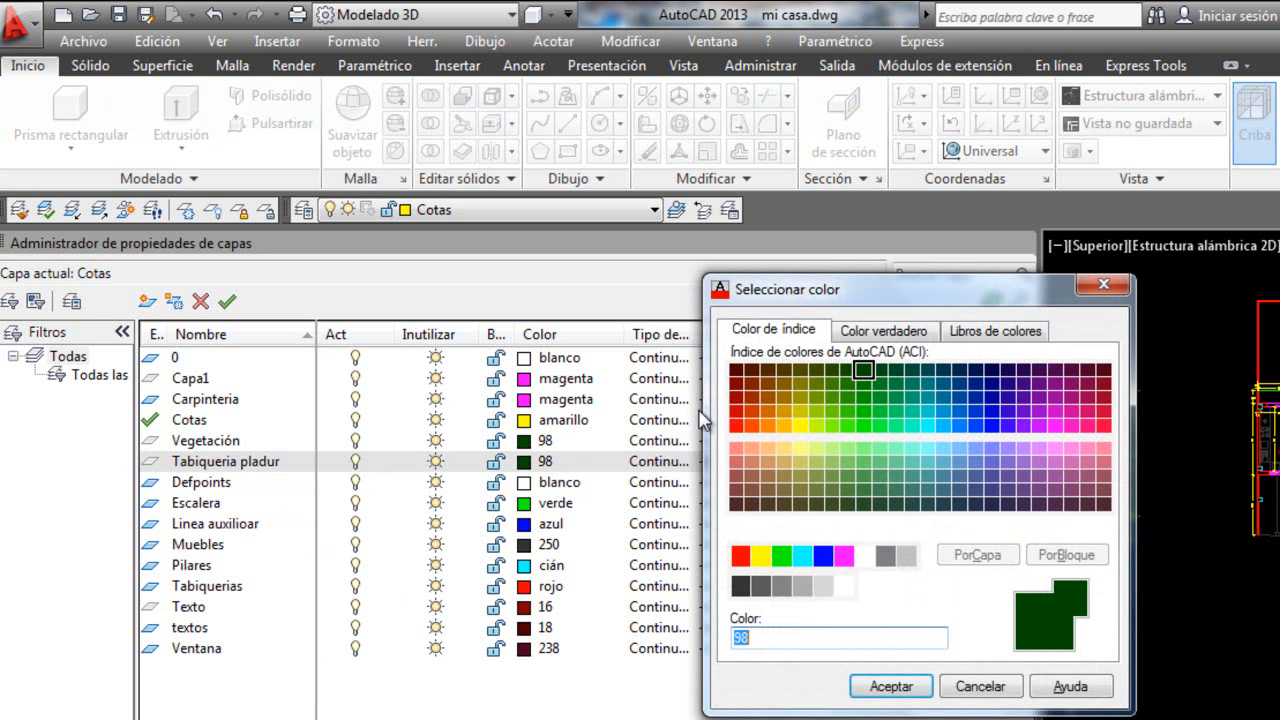
pyautogui.click(737, 382)
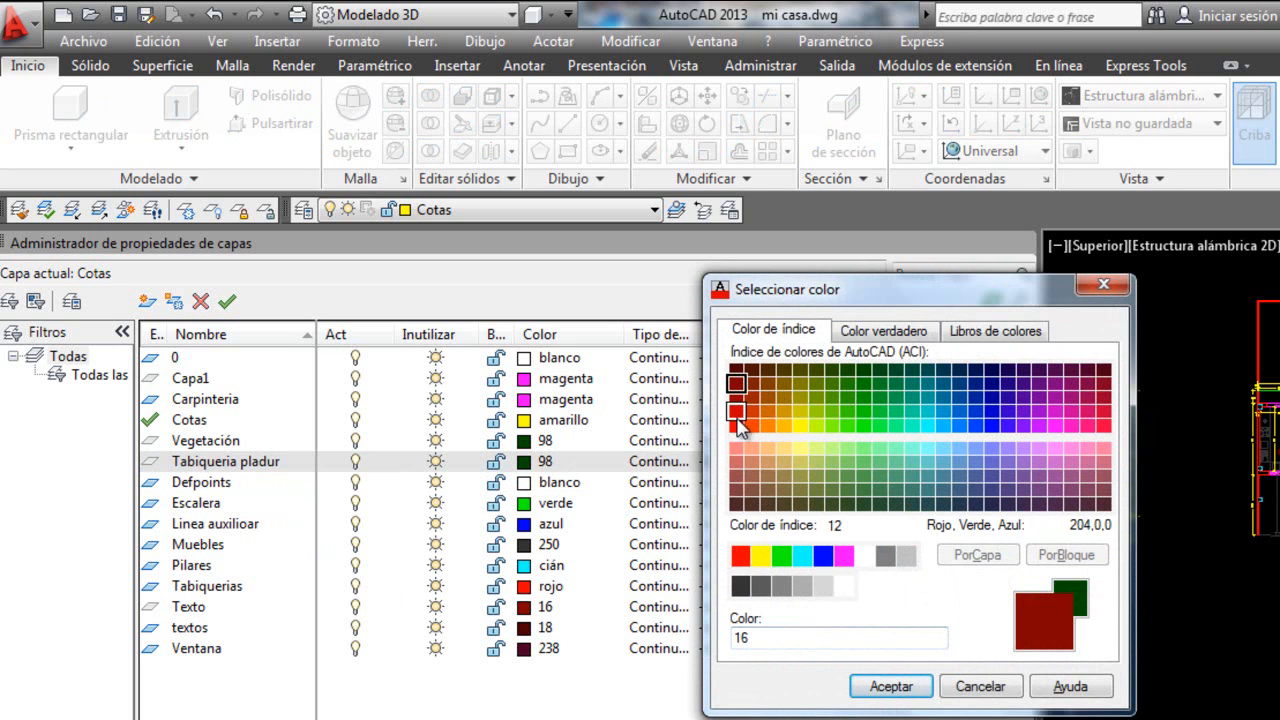
pyautogui.click(736, 427)
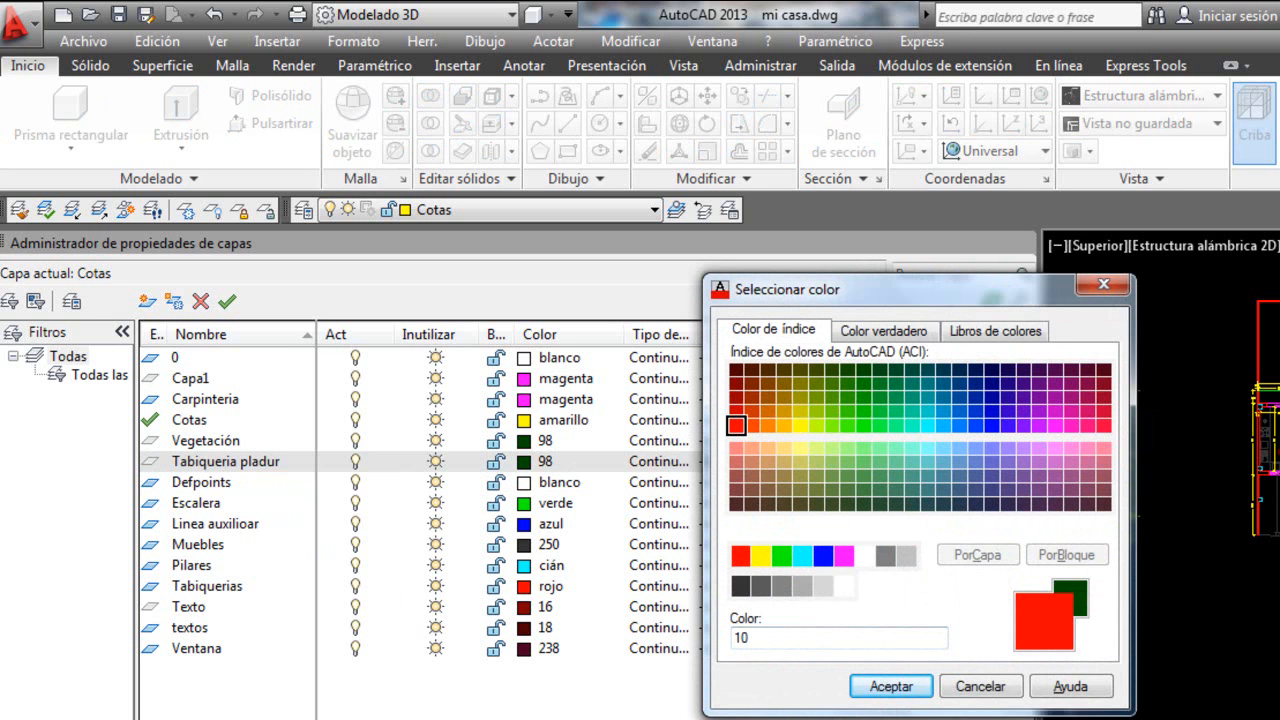
pyautogui.click(870, 688)
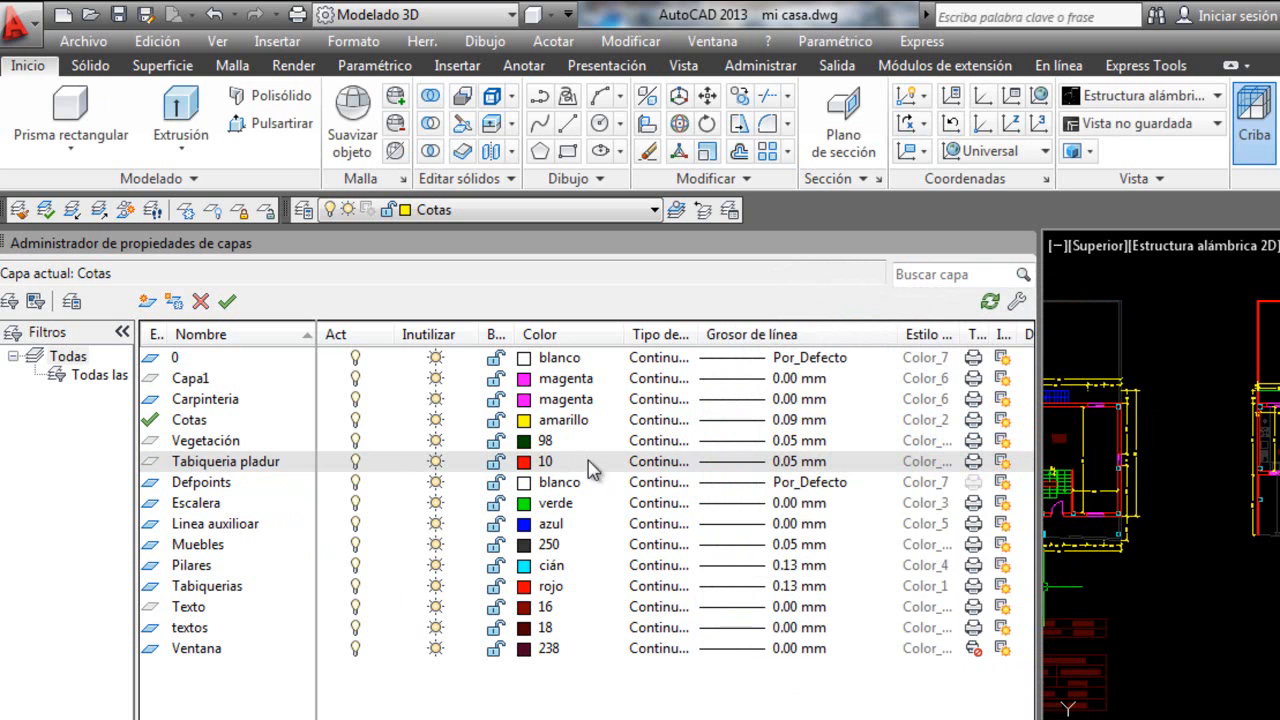
# Change the color of the Tabiqueria pladur layer to index 234.
pyautogui.click(538, 463)
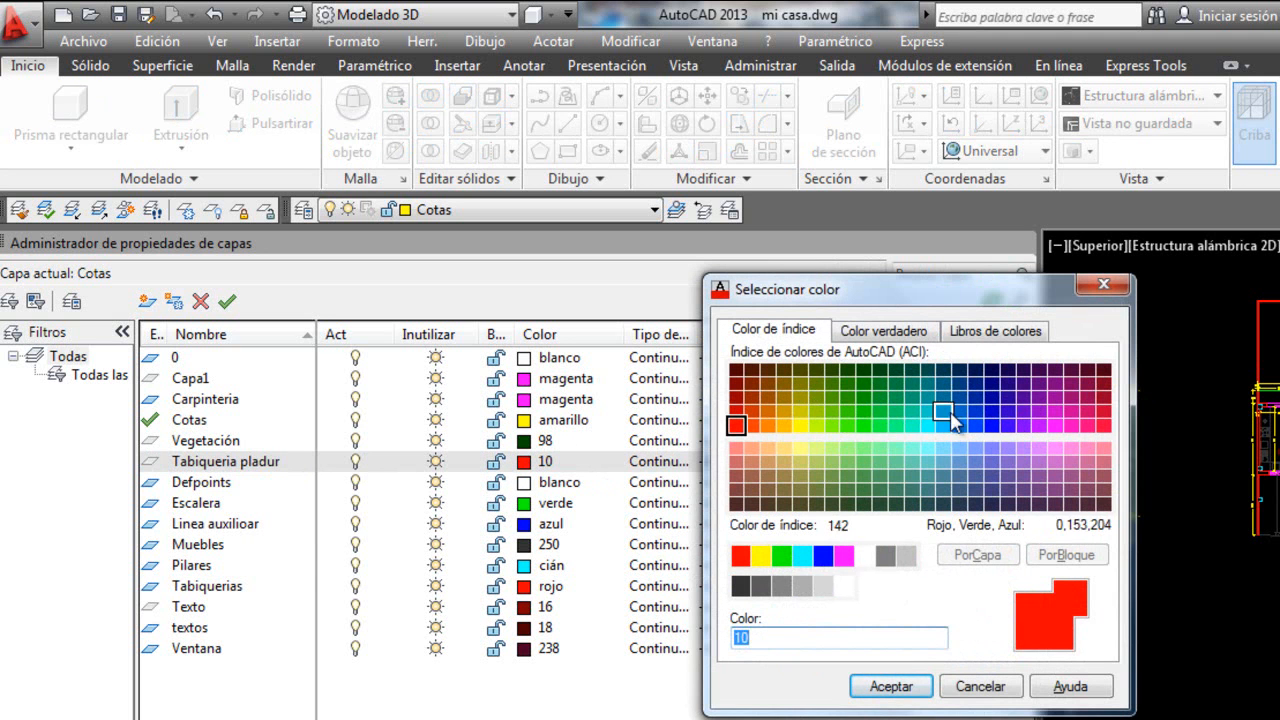
pyautogui.click(1092, 396)
pyautogui.click(882, 687)
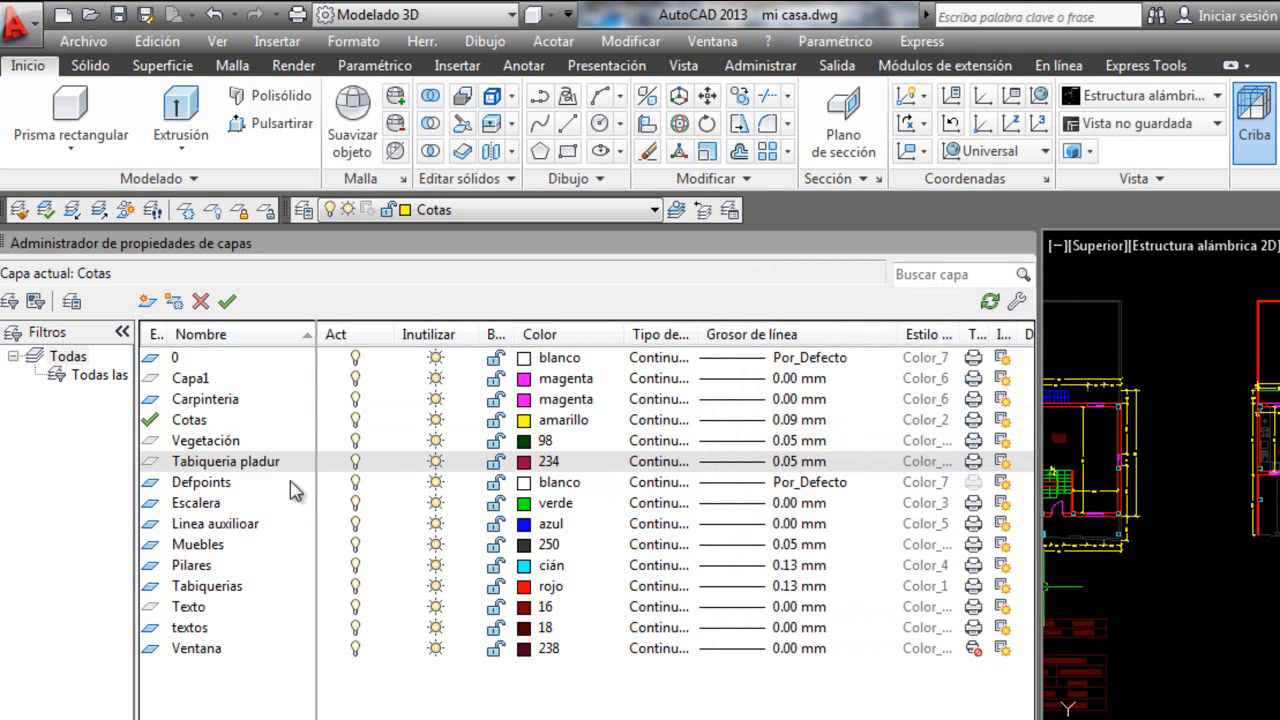
# Make Tabiqueria pladur, Ventana, Muebles and textos the current layer one after another.
pyautogui.moveTo(1022, 250)
pyautogui.click(573, 212)
pyautogui.click(540, 403)
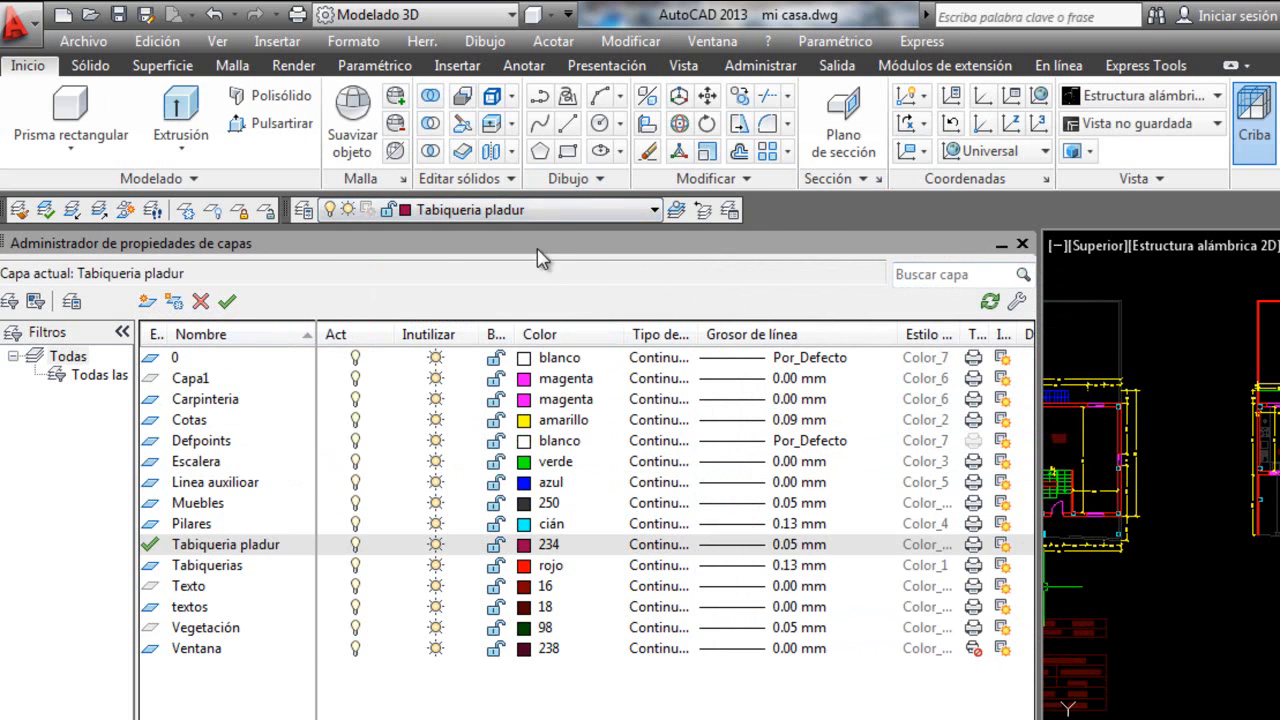
pyautogui.click(553, 212)
pyautogui.click(470, 489)
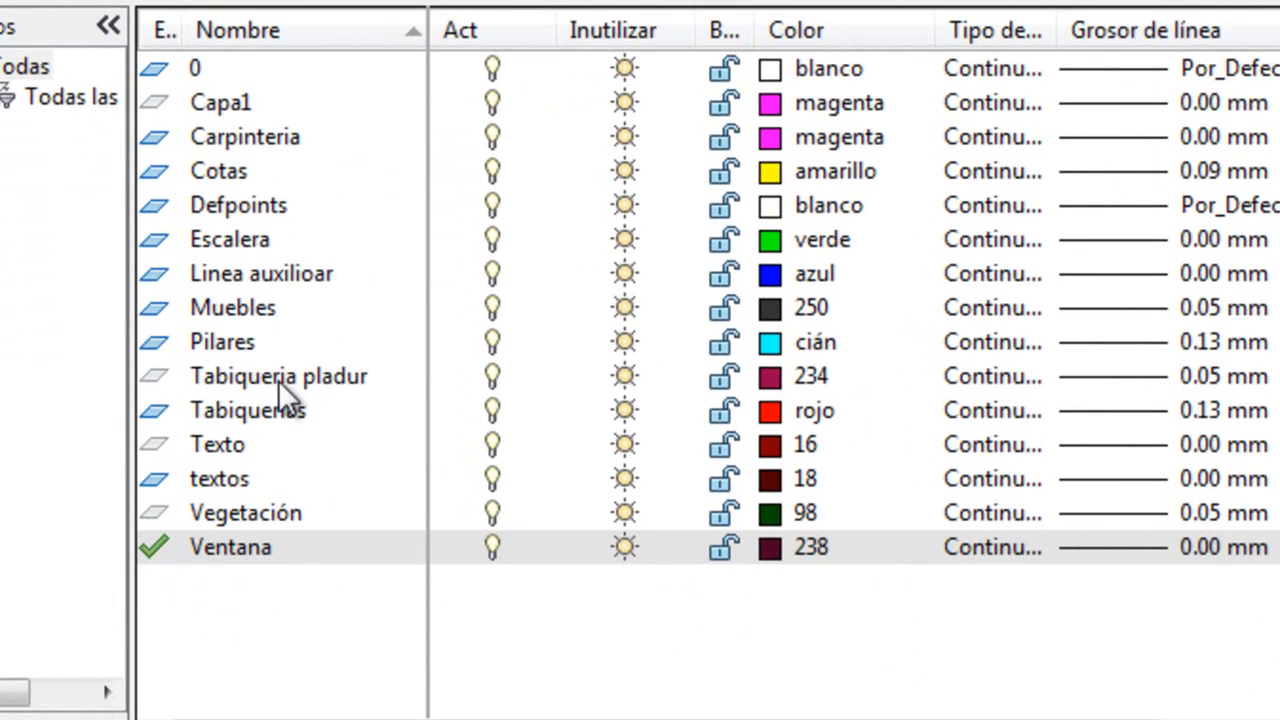
pyautogui.doubleClick(266, 306)
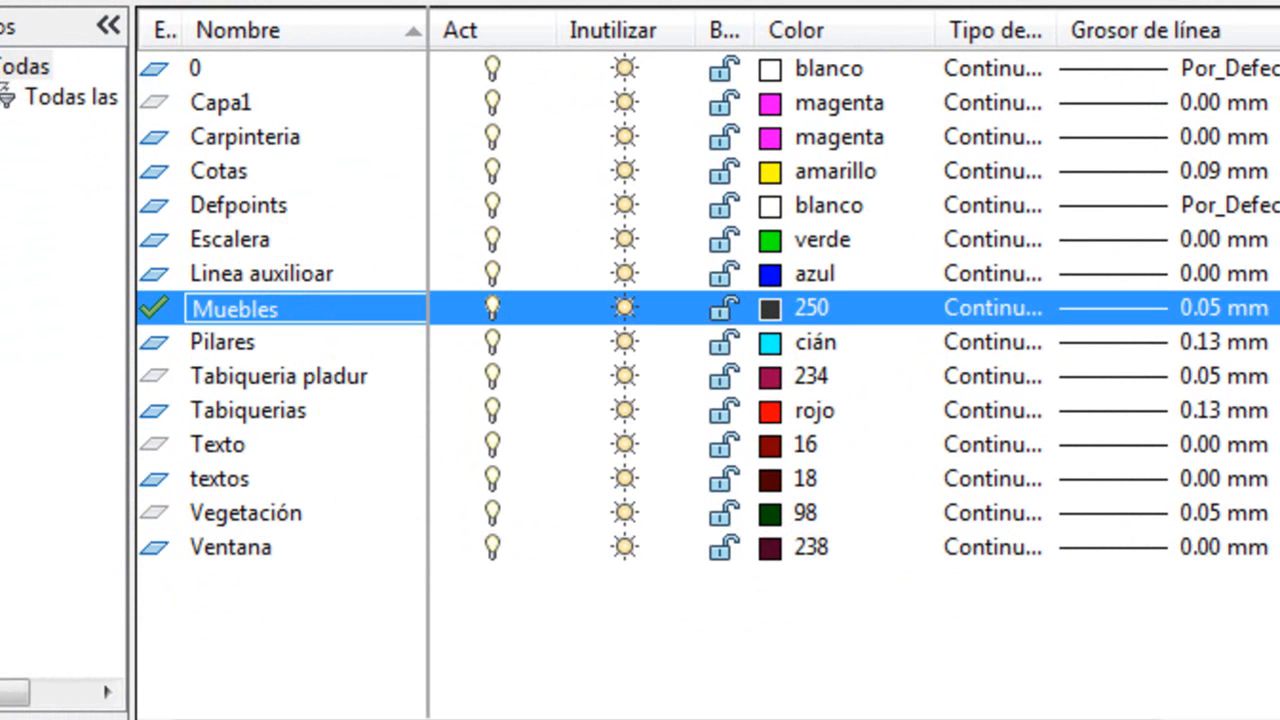
pyautogui.doubleClick(267, 470)
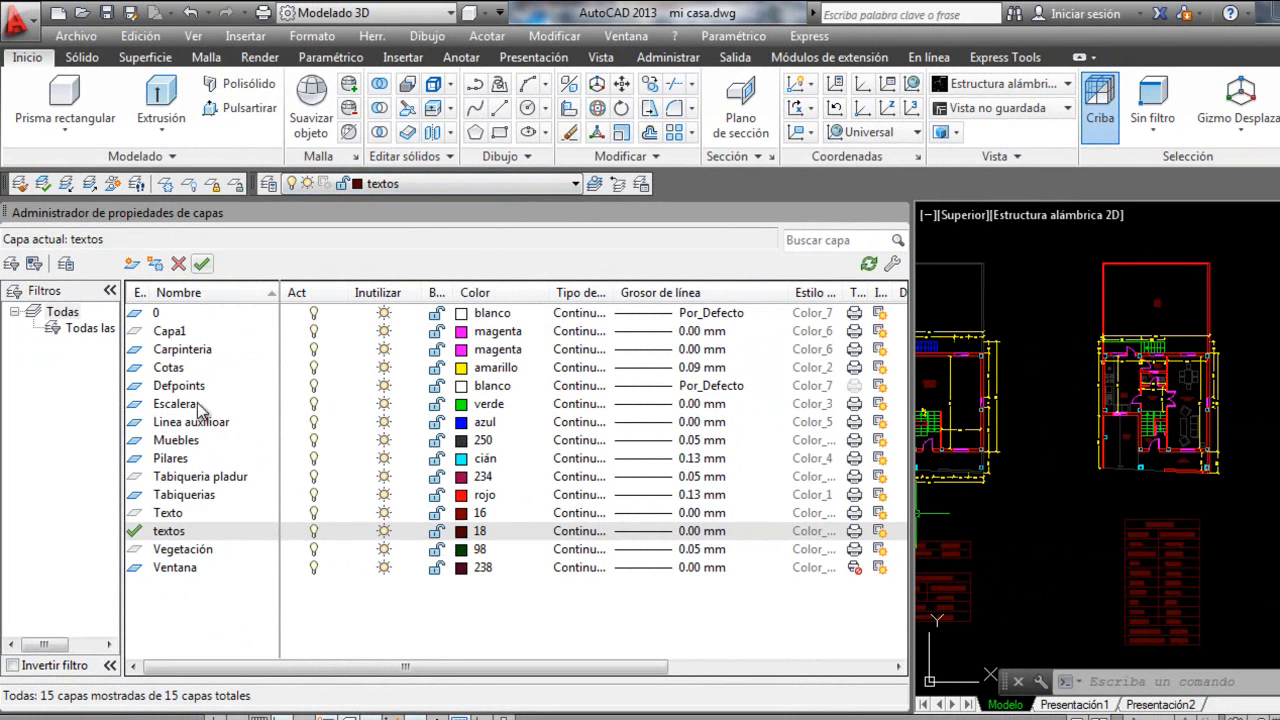
# Make Tabiqueria pladur the current layer and try to delete it.
pyautogui.click(198, 476)
pyautogui.click(205, 263)
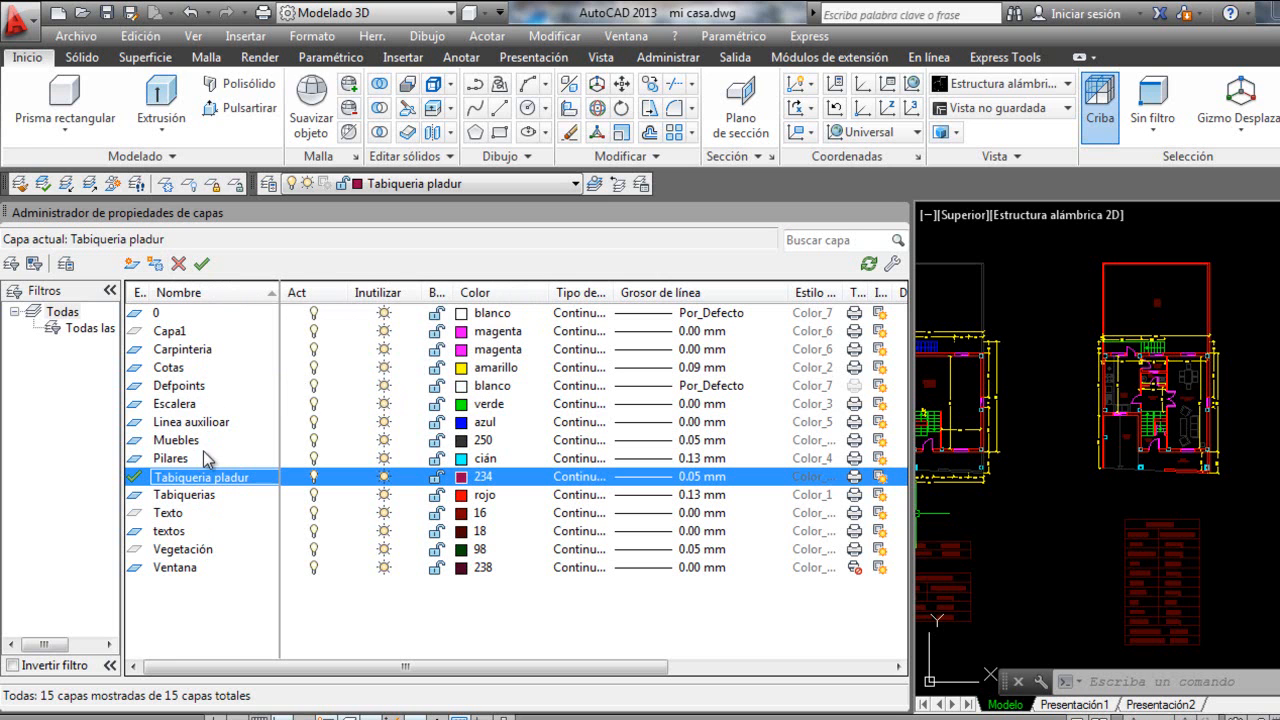
pyautogui.click(178, 266)
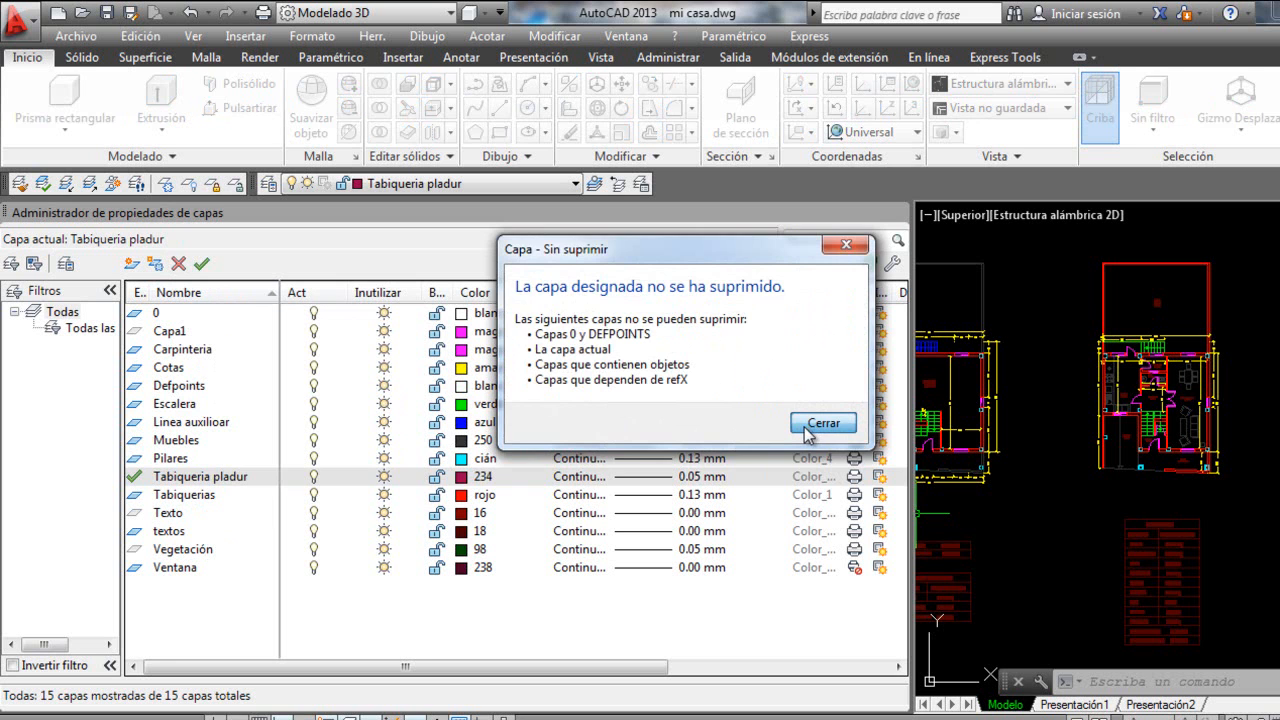
pyautogui.click(822, 423)
# Make Muebles the current layer and delete the Tabiqueria pladur layer.
pyautogui.doubleClick(188, 448)
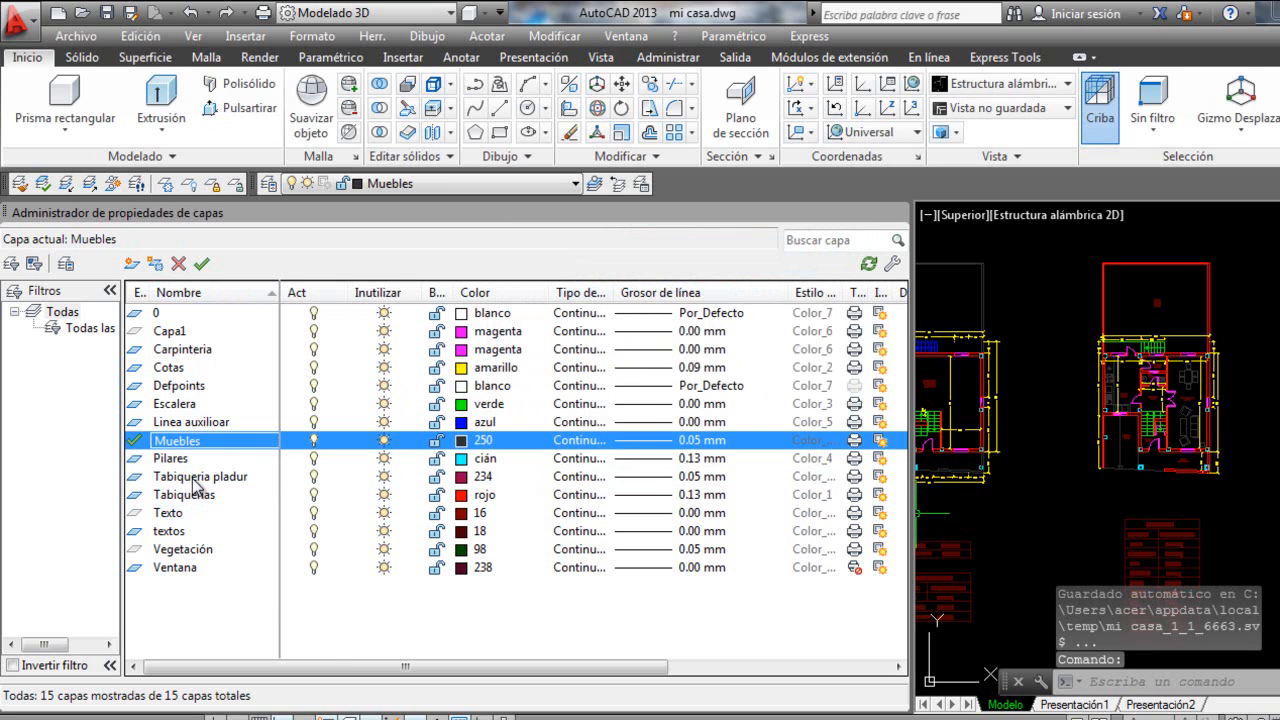
pyautogui.click(199, 477)
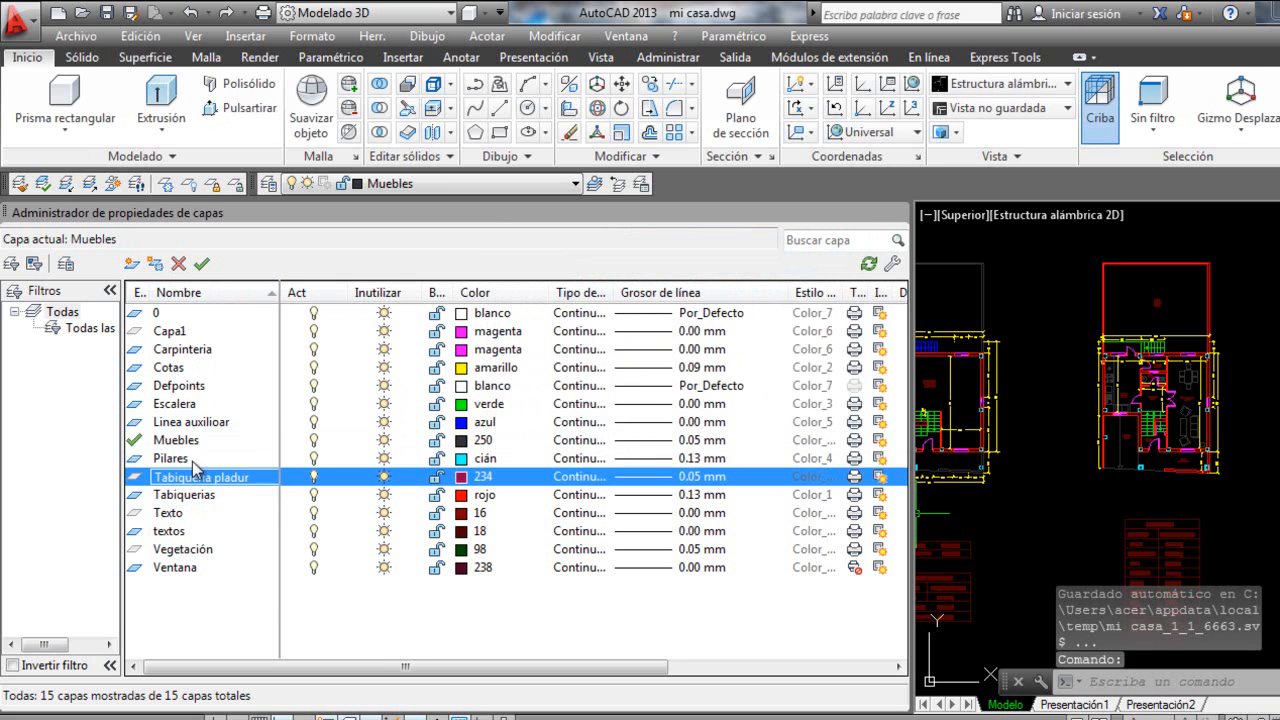
pyautogui.click(180, 263)
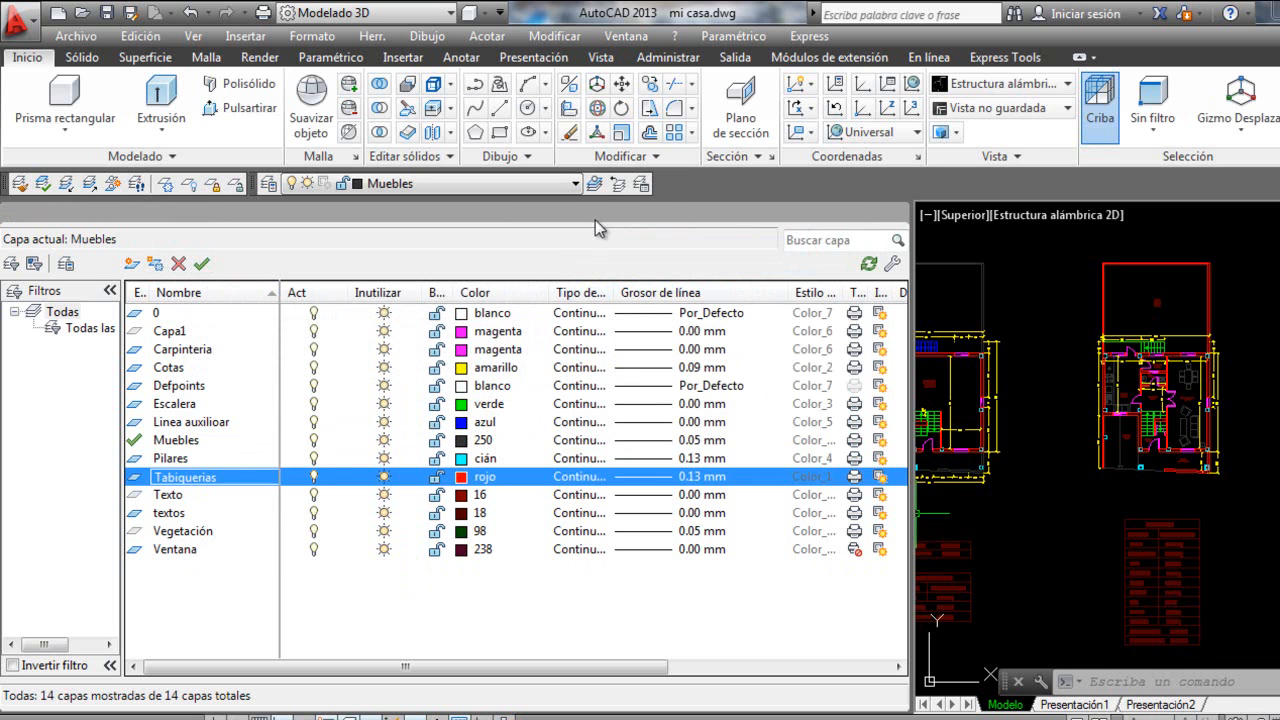
# Make Vegetación current, close the layer manager, and draw a small circle near the upper-left corner of the plot above the garage floor plan.
pyautogui.doubleClick(180, 531)
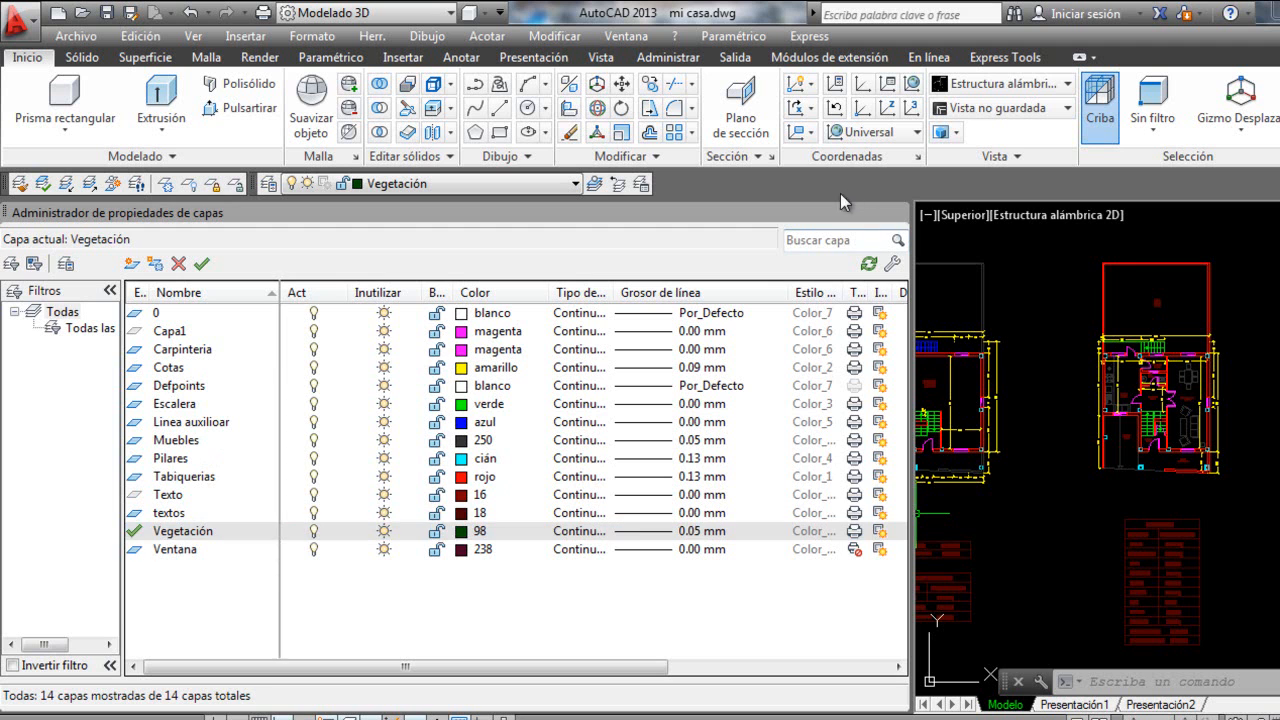
pyautogui.click(896, 215)
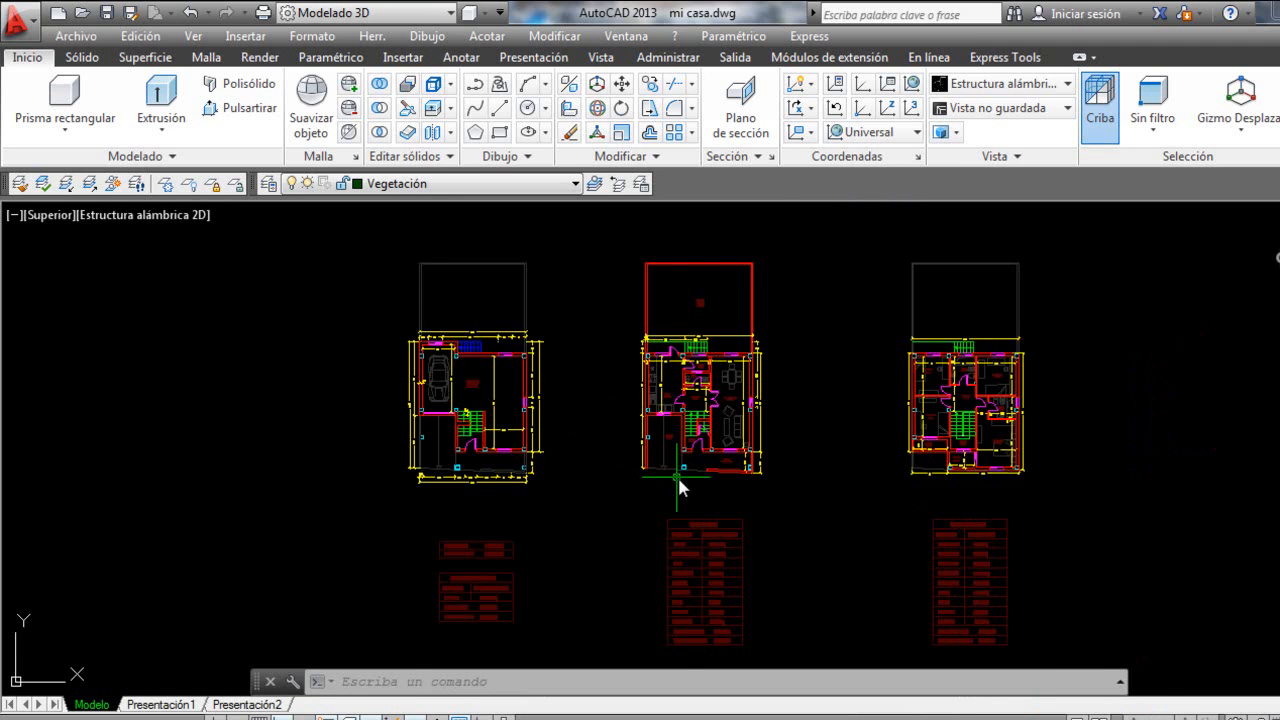
pyautogui.scroll(2, 677, 481)
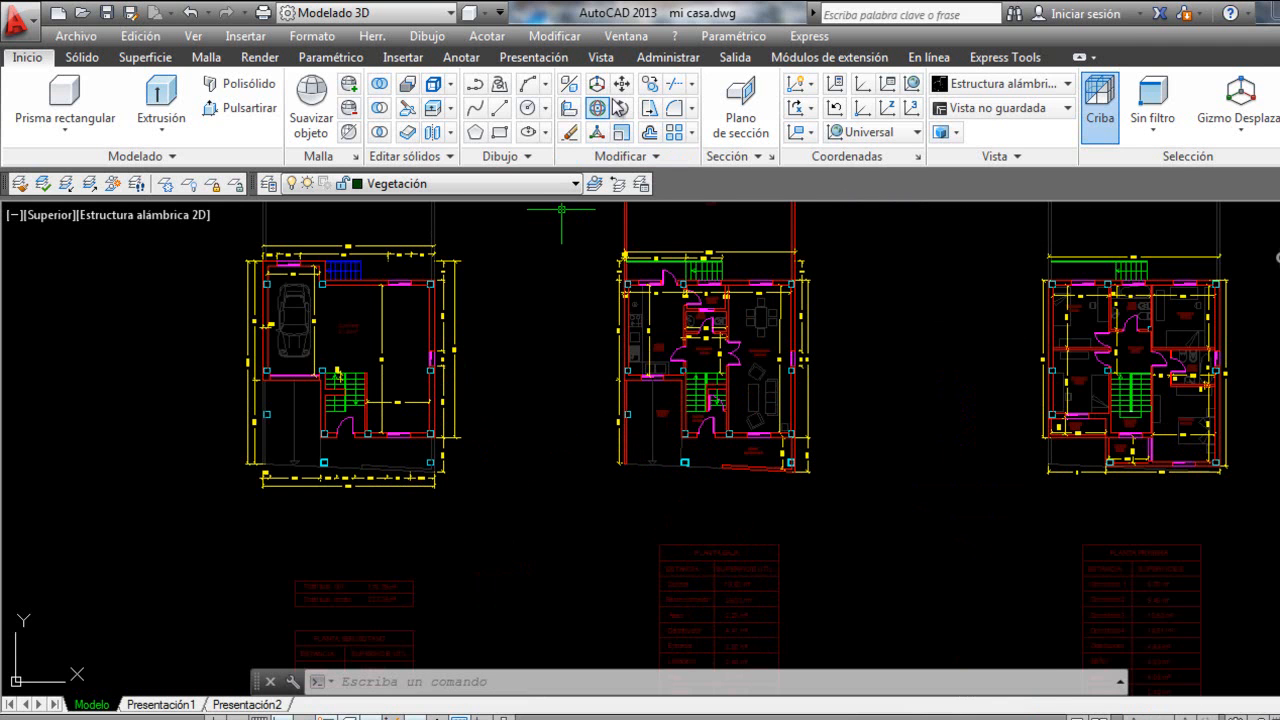
pyautogui.moveTo(603, 260)
pyautogui.mouseDown(button='middle')
pyautogui.moveTo(538, 330)
pyautogui.moveTo(574, 417)
pyautogui.mouseUp(button='middle')
pyautogui.click(525, 108)
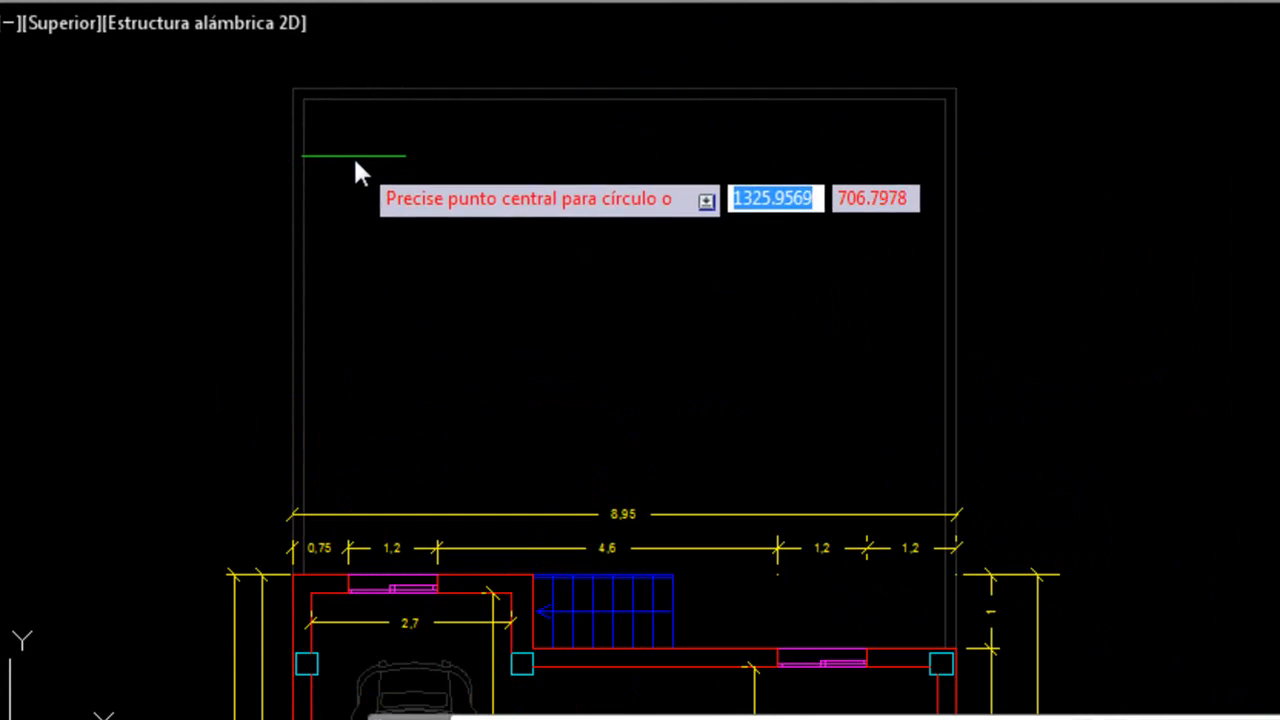
pyautogui.click(354, 157)
pyautogui.click(377, 167)
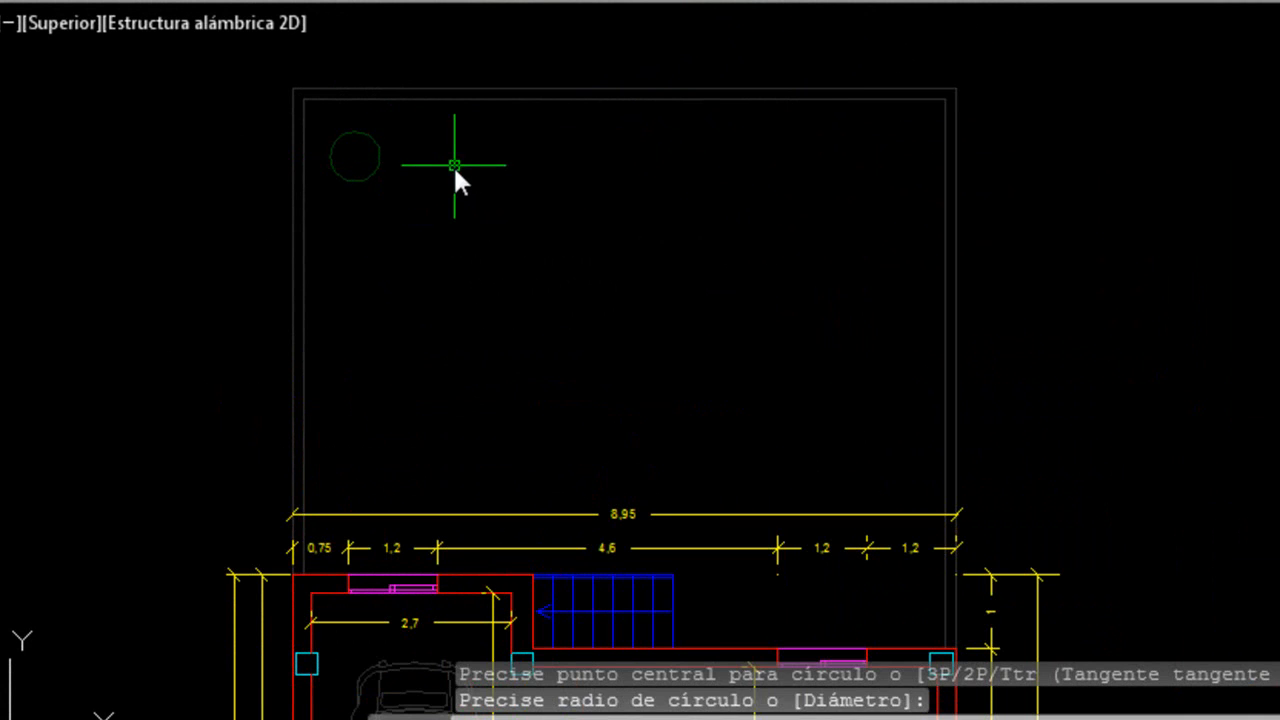
pyautogui.press('Escape')
# Copy the circle three times in a horizontal row along the plot's upper edge, with the second copy about 4.85 units away.
pyautogui.click(434, 157)
pyautogui.click(370, 235)
pyautogui.write('co')
pyautogui.press('Return')
pyautogui.click(391, 305)
pyautogui.click(561, 300)
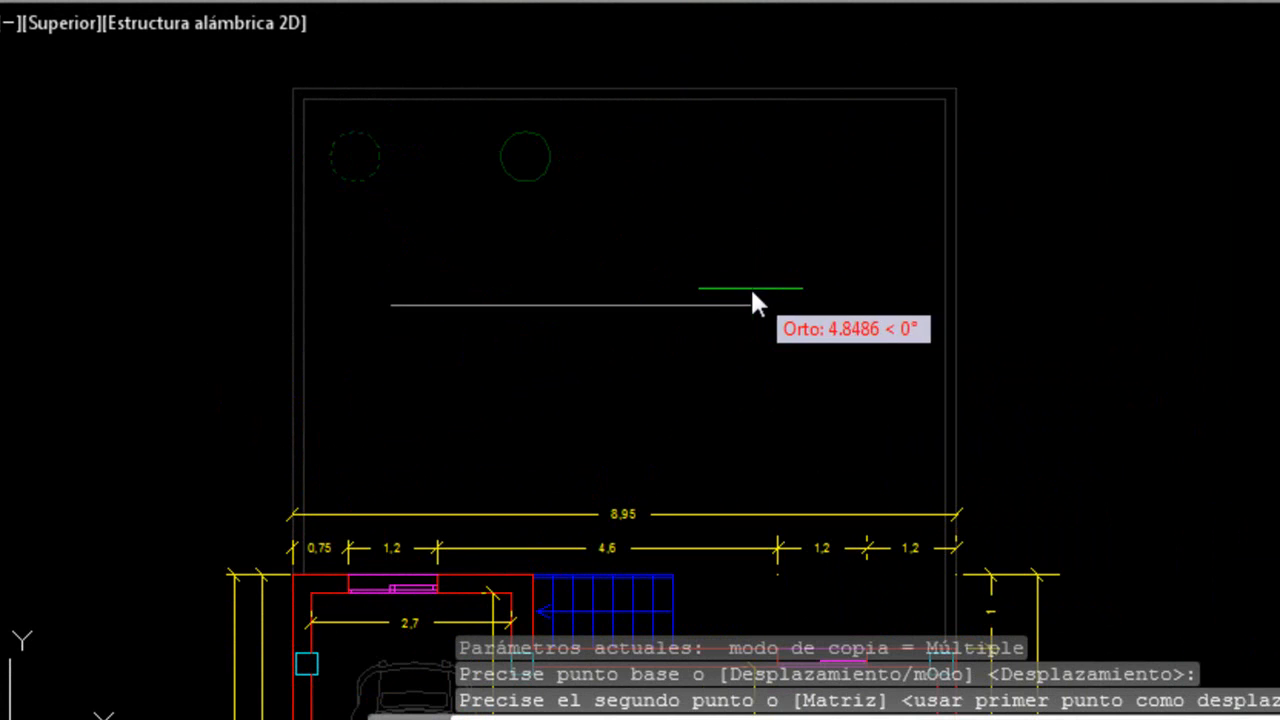
pyautogui.click(751, 290)
pyautogui.click(895, 288)
pyautogui.press('Escape')
# Move all four circles horizontally about 18.96 units into the Patio of the middle floor plan.
pyautogui.click(869, 147)
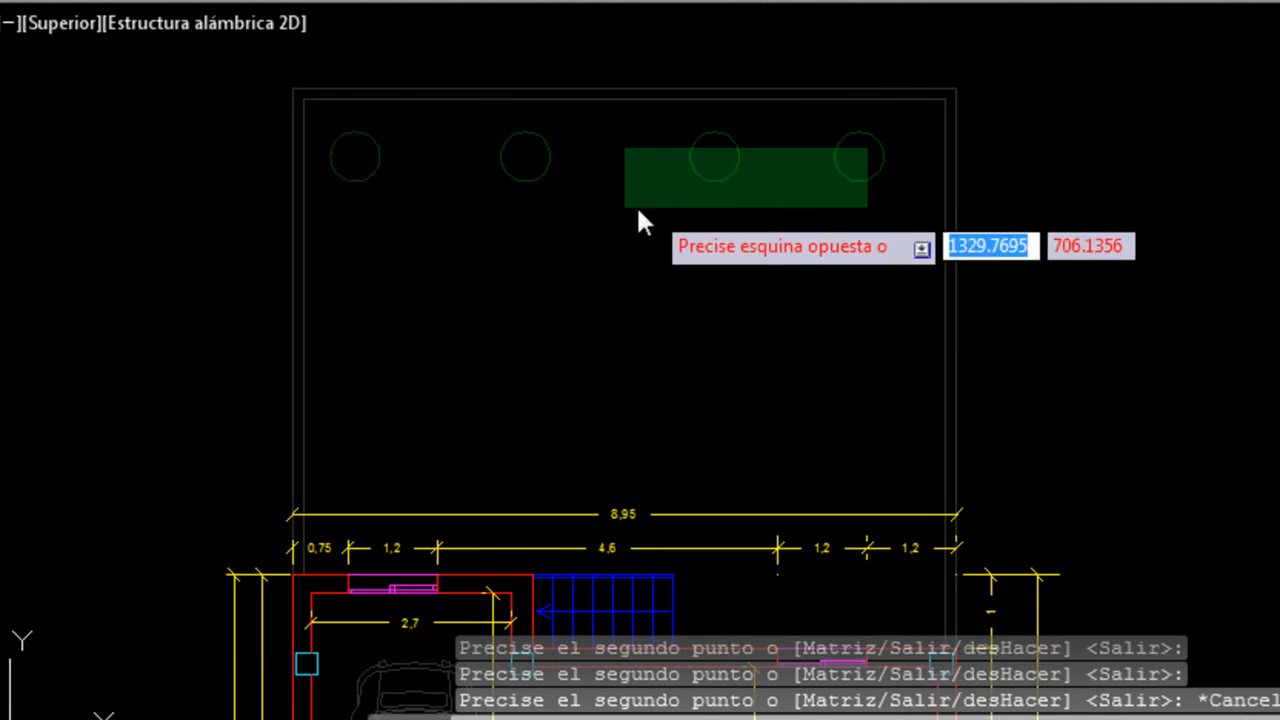
pyautogui.click(354, 234)
pyautogui.click(616, 58)
pyautogui.click(572, 290)
pyautogui.scroll(-5, 373, 285)
pyautogui.scroll(5, 640, 390)
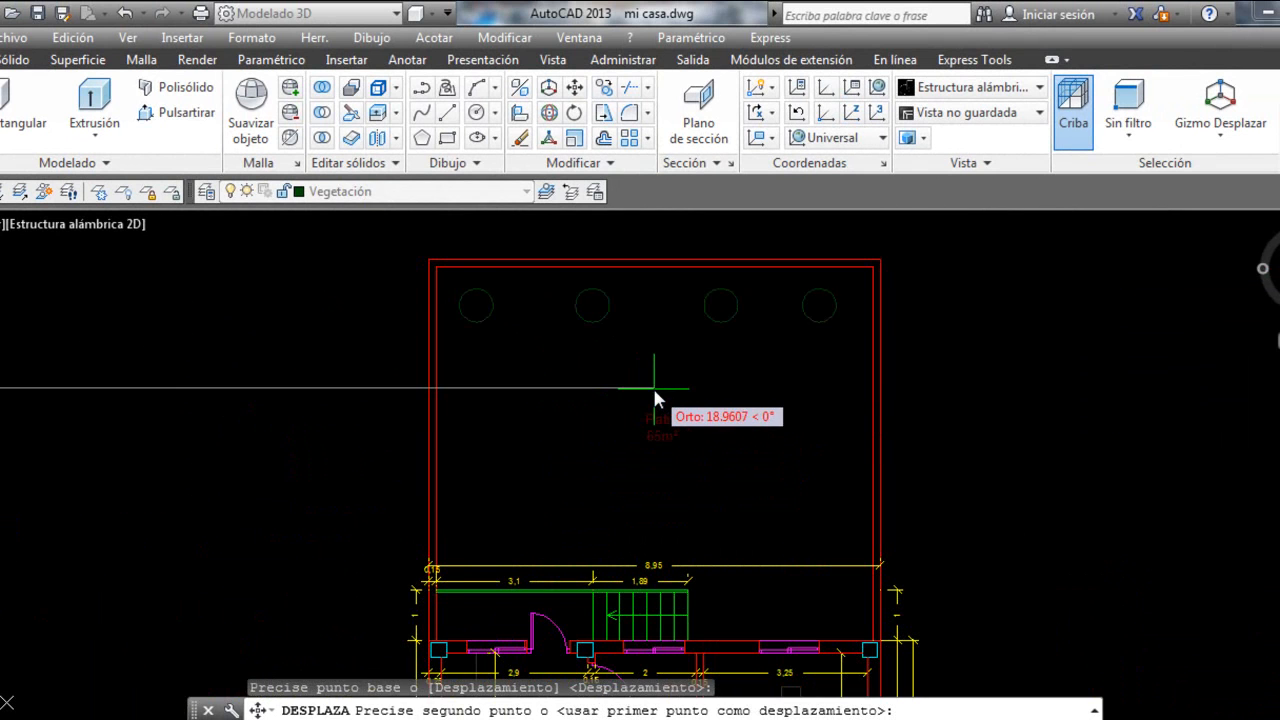
pyautogui.press('Escape')
pyautogui.scroll(-3, 645, 385)
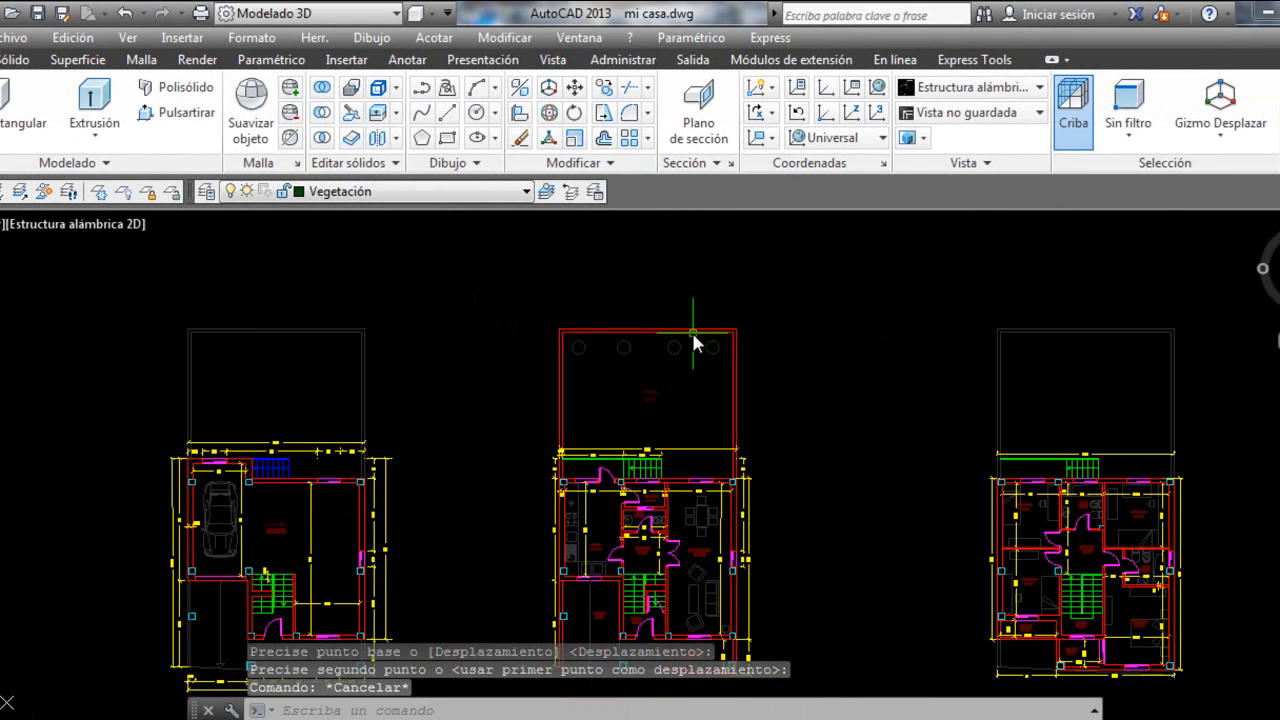
# Select the four Patio circles together with the surrounding wall lines, assign them to the Vegetación layer, and undo the change.
pyautogui.scroll(4, 641, 326)
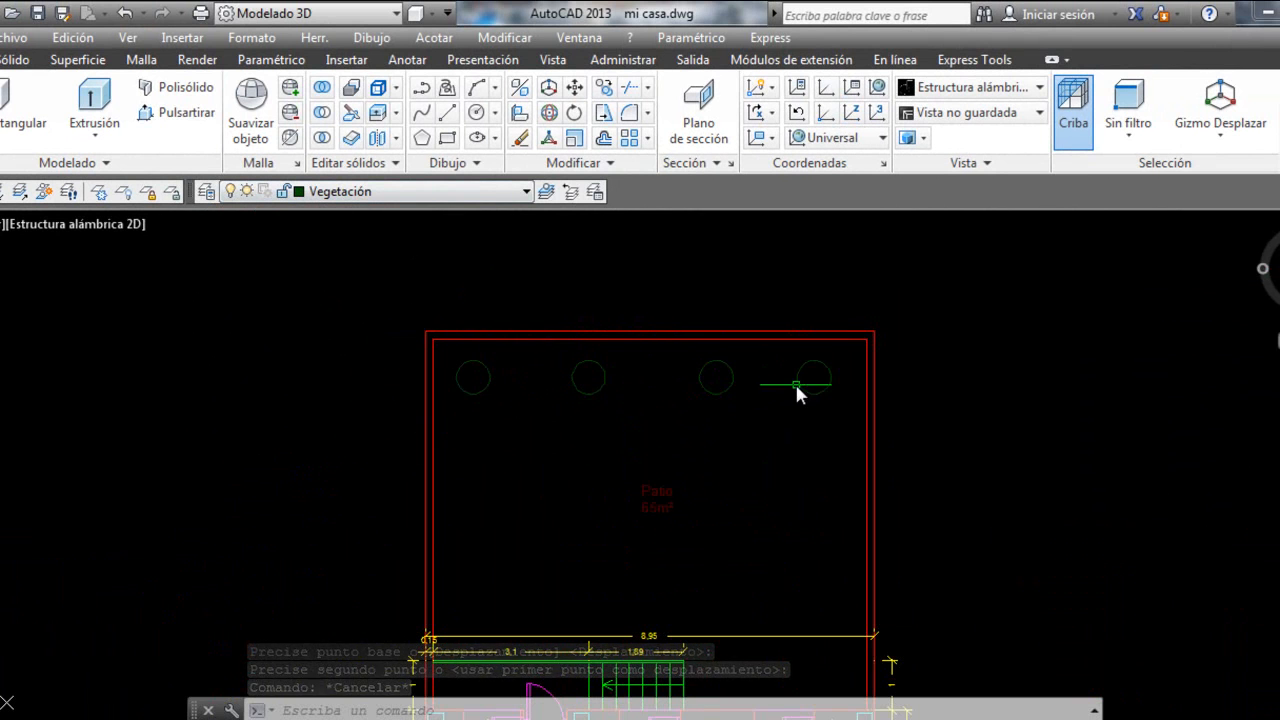
pyautogui.click(814, 363)
pyautogui.click(787, 396)
pyautogui.click(763, 374)
pyautogui.click(700, 402)
pyautogui.click(620, 366)
pyautogui.click(571, 426)
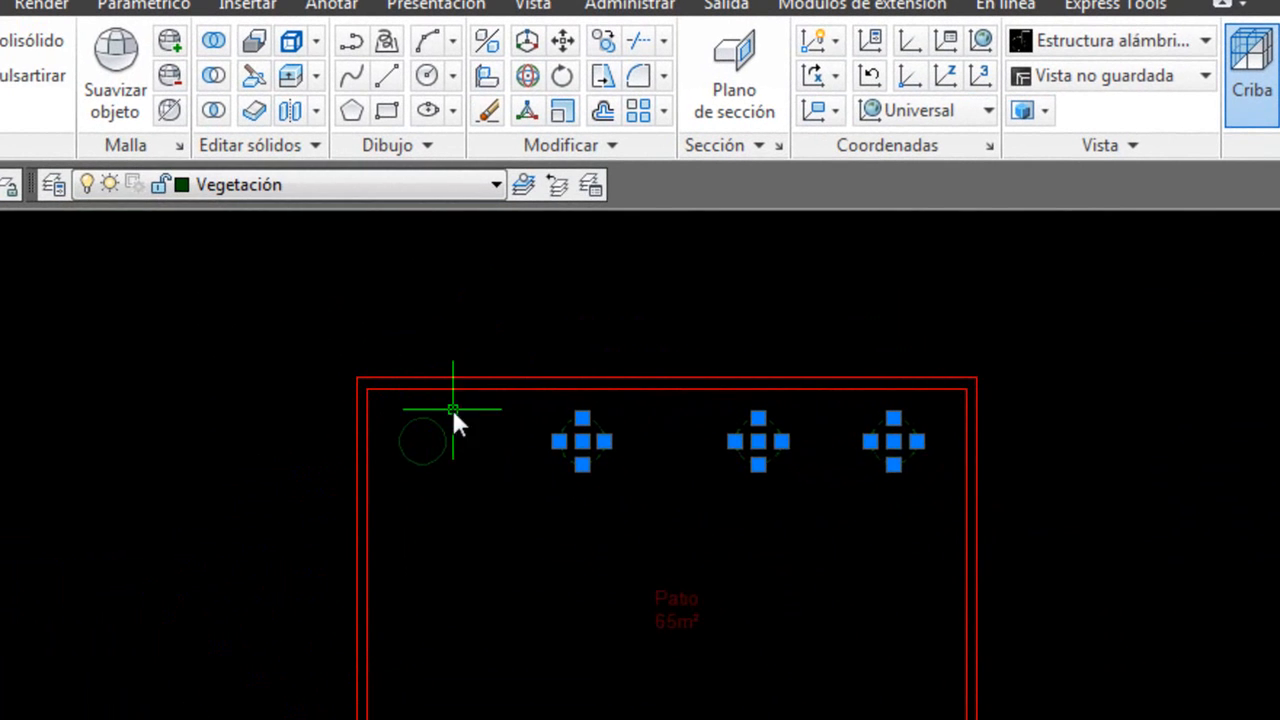
pyautogui.click(451, 409)
pyautogui.click(403, 477)
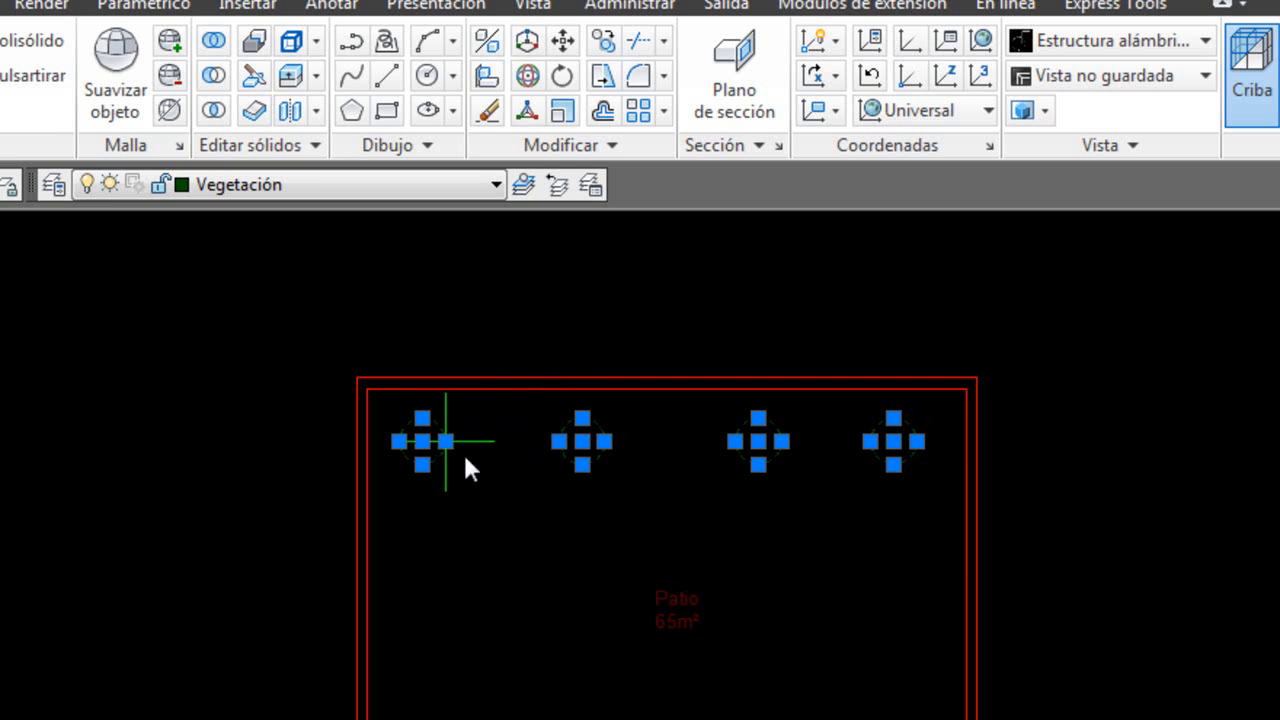
pyautogui.click(490, 380)
pyautogui.click(495, 408)
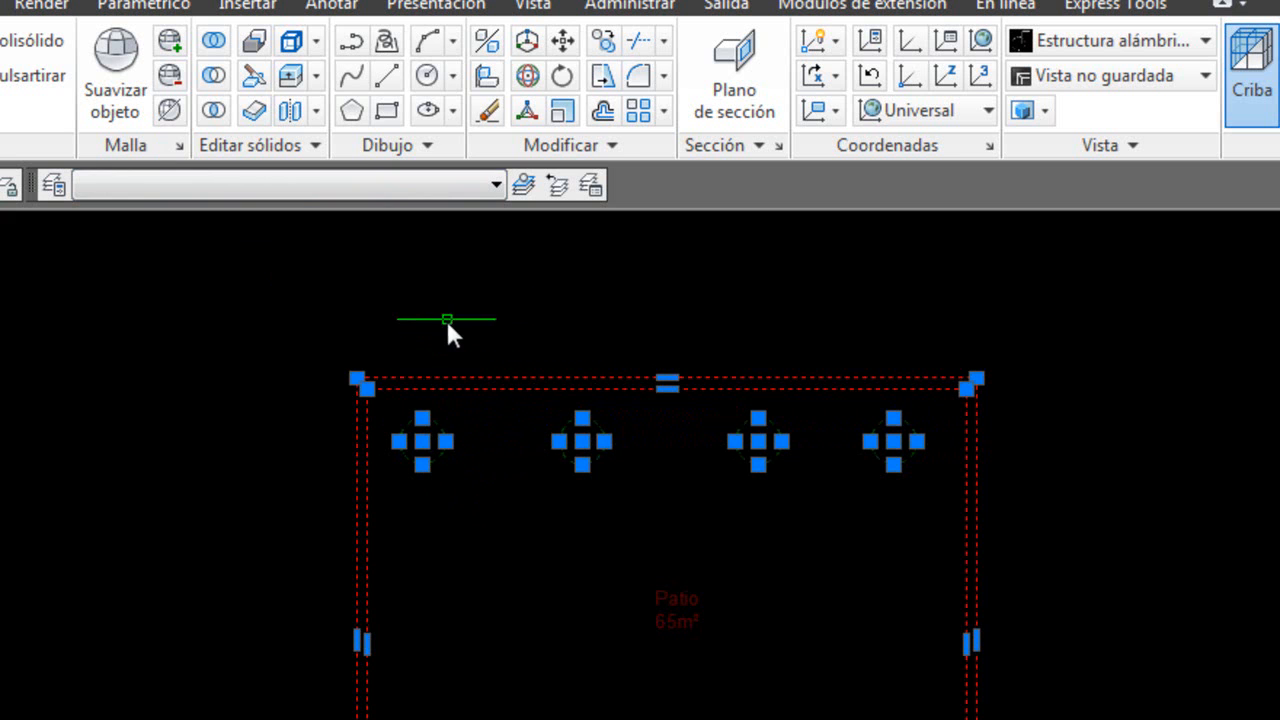
pyautogui.click(245, 184)
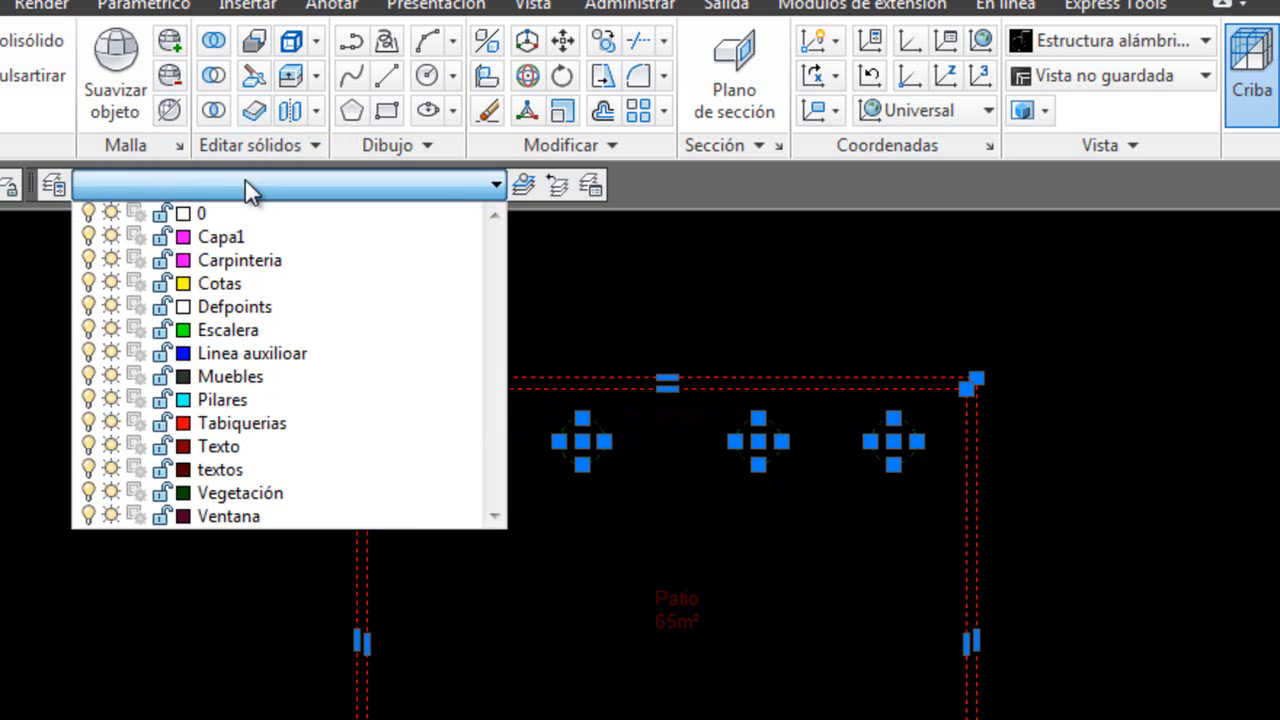
pyautogui.click(267, 493)
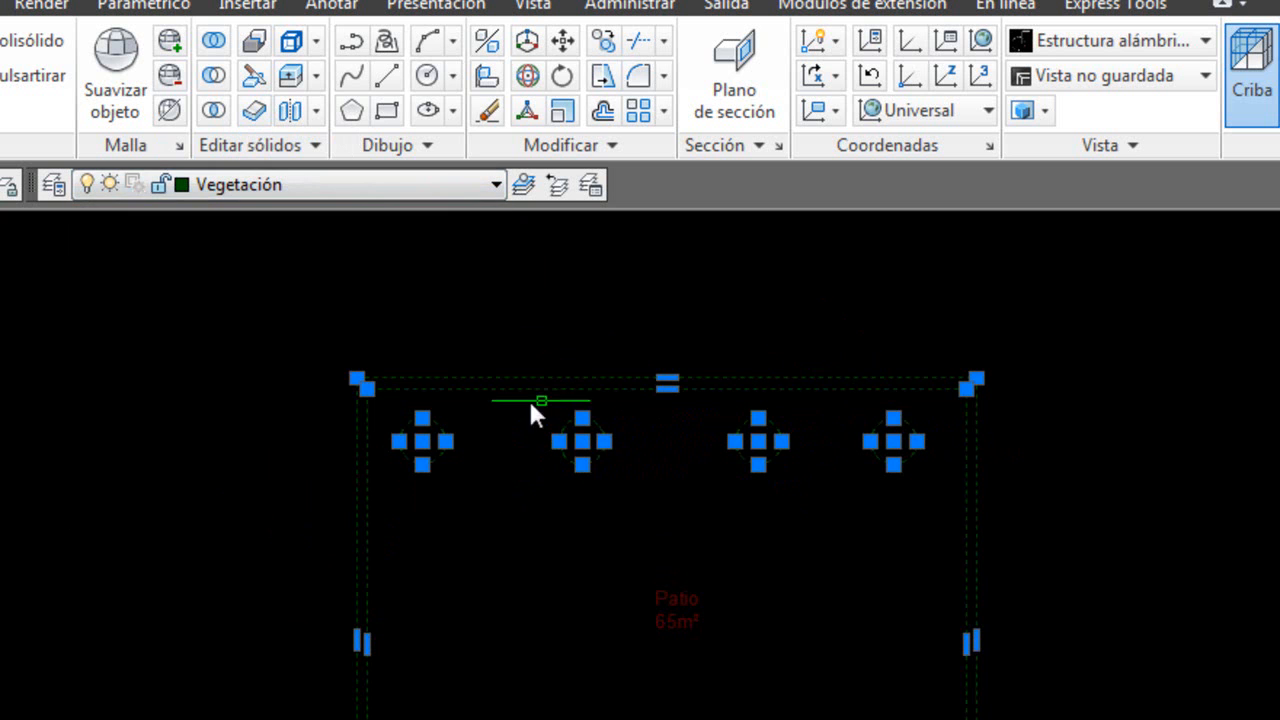
pyautogui.press('Escape')
pyautogui.hotkey('ctrl', 'z')
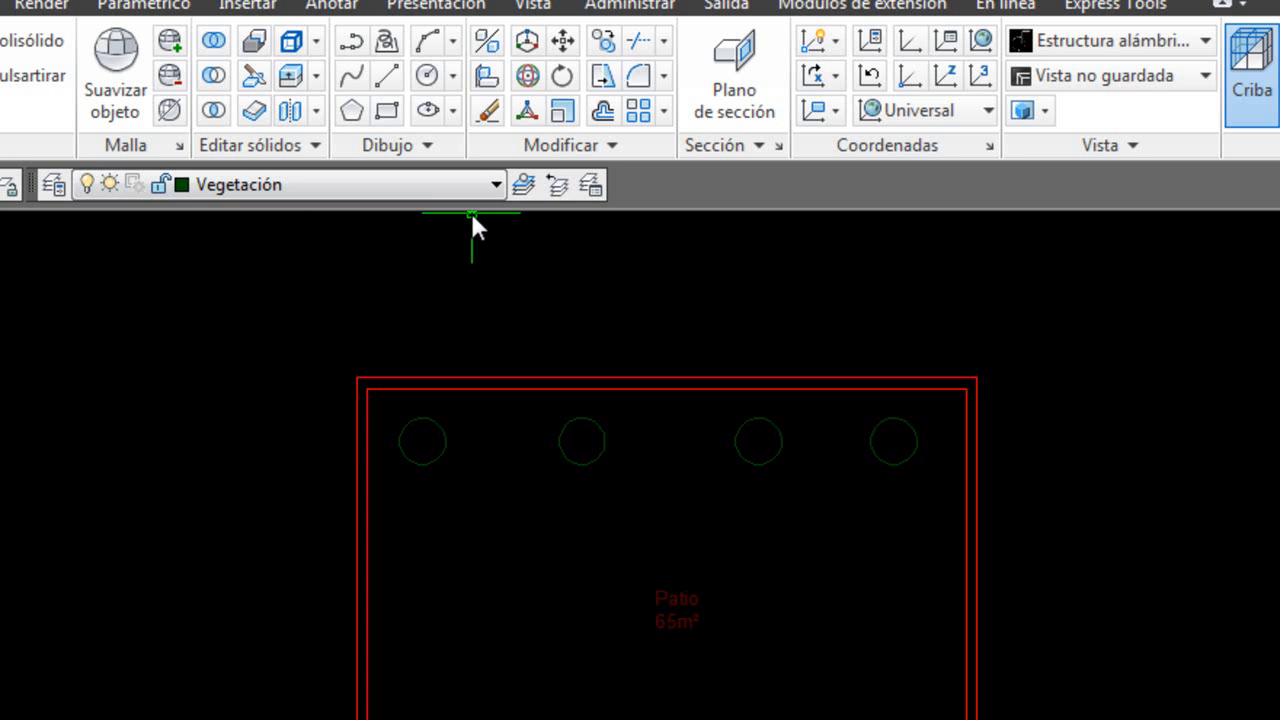
# Match the layer of the leftmost Patio circle to that of the Patio wall using the Layer Match command.
pyautogui.scroll(-2, 354, 409)
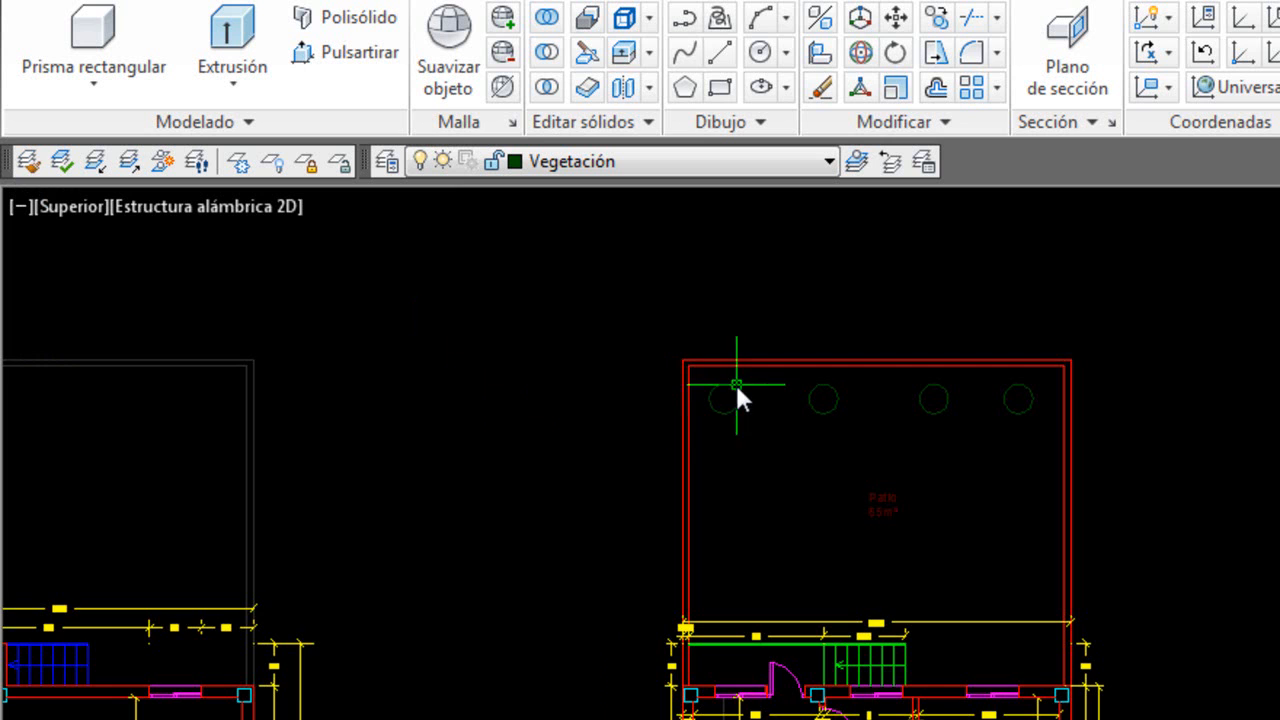
pyautogui.scroll(2, 737, 383)
pyautogui.click(762, 399)
pyautogui.click(701, 474)
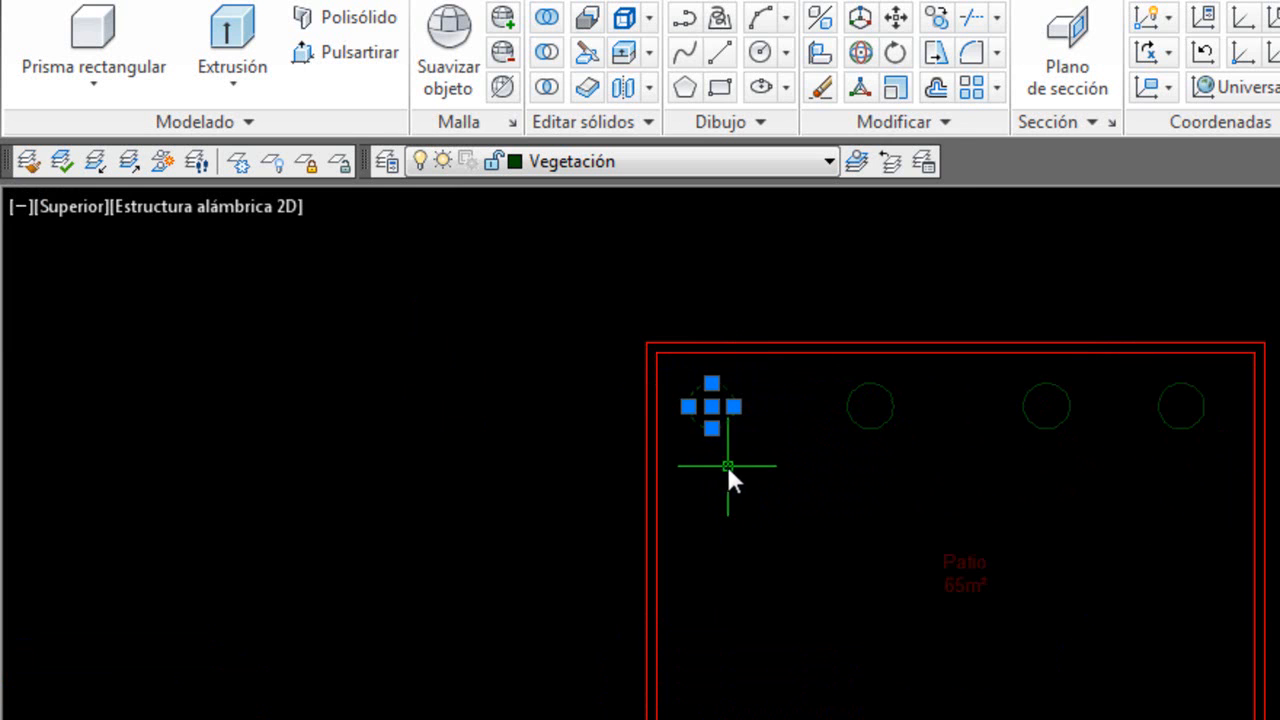
pyautogui.click(28, 165)
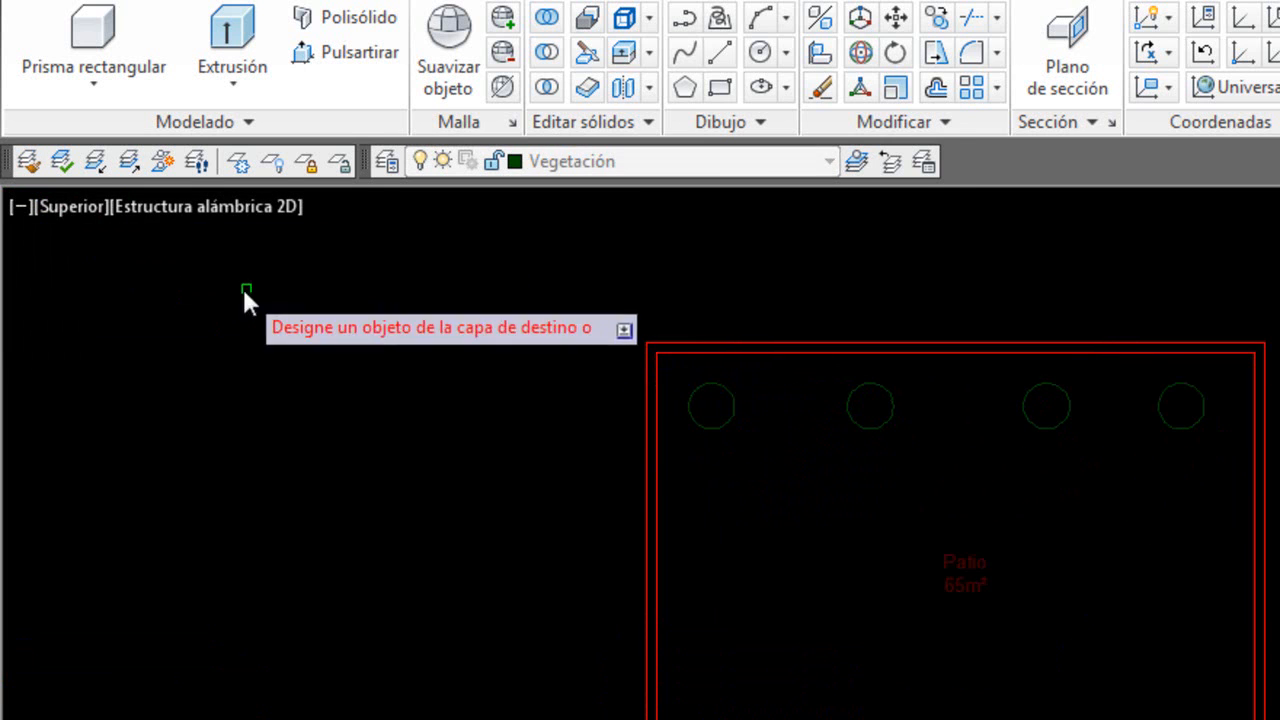
pyautogui.click(761, 352)
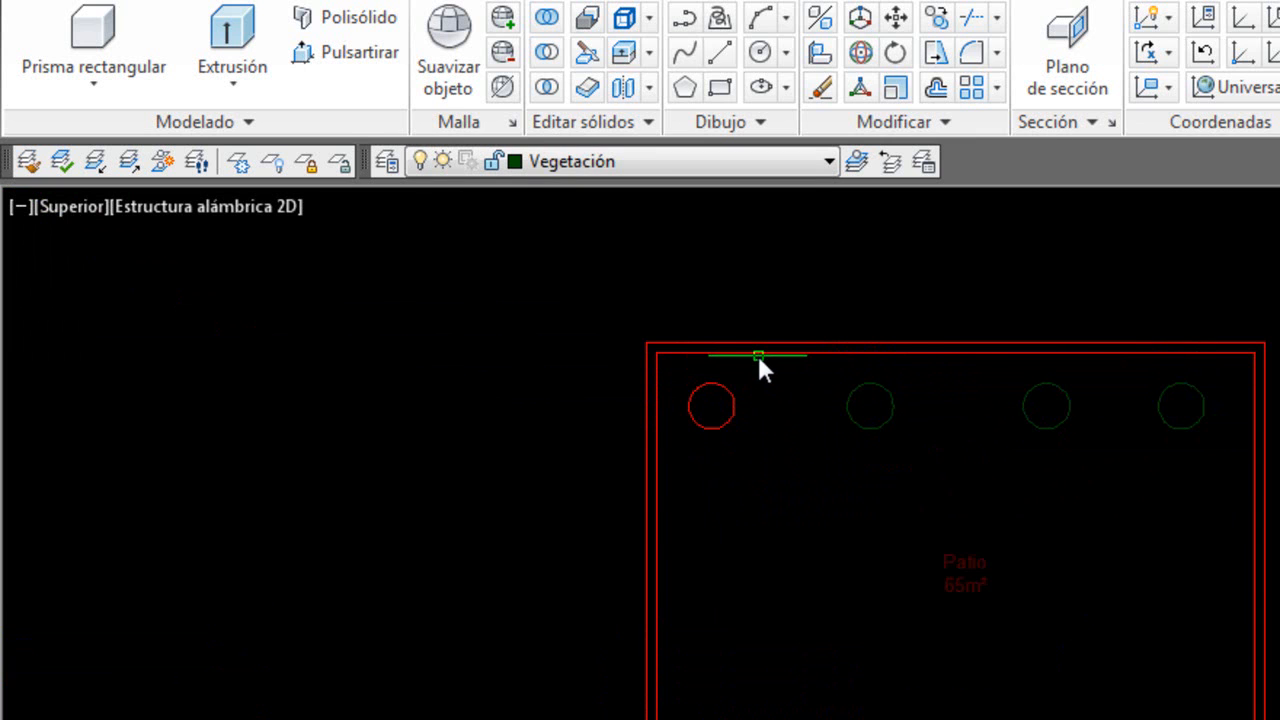
pyautogui.click(751, 351)
pyautogui.press('Escape')
# Match the second circle's layer to the Patio wall's layer, and undo both layer matches.
pyautogui.click(948, 412)
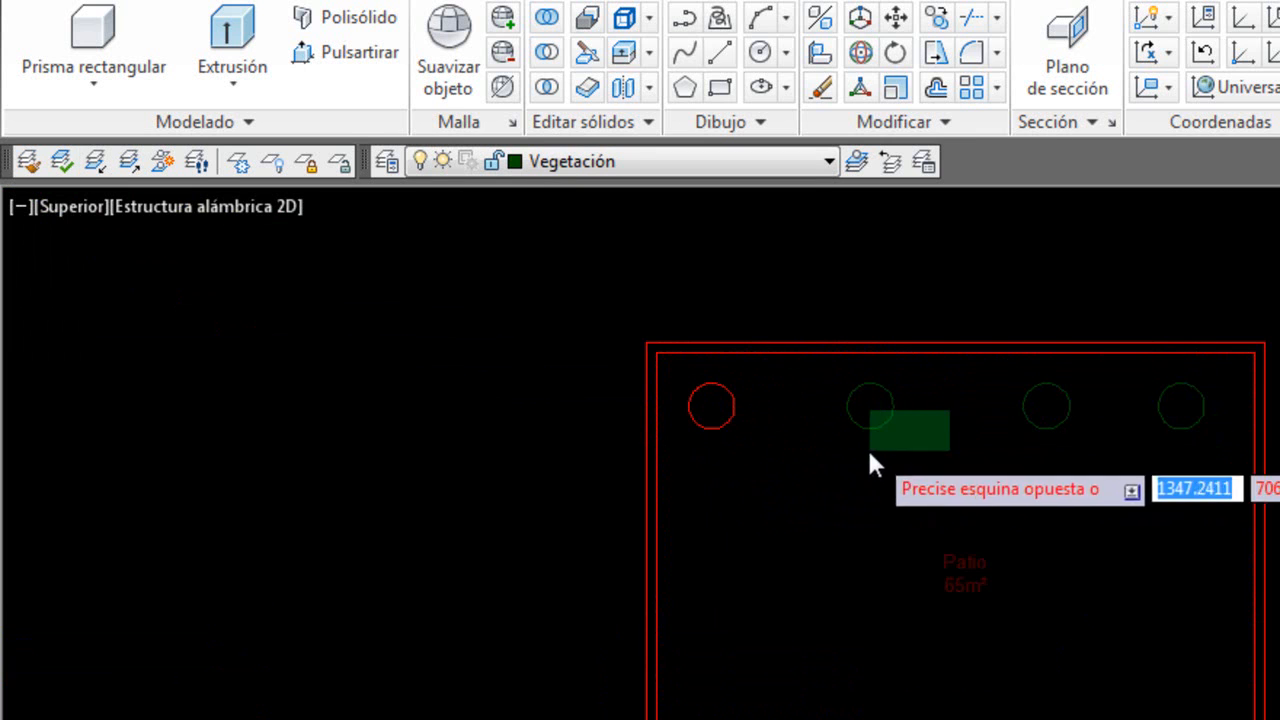
pyautogui.click(884, 448)
pyautogui.click(28, 161)
pyautogui.click(757, 349)
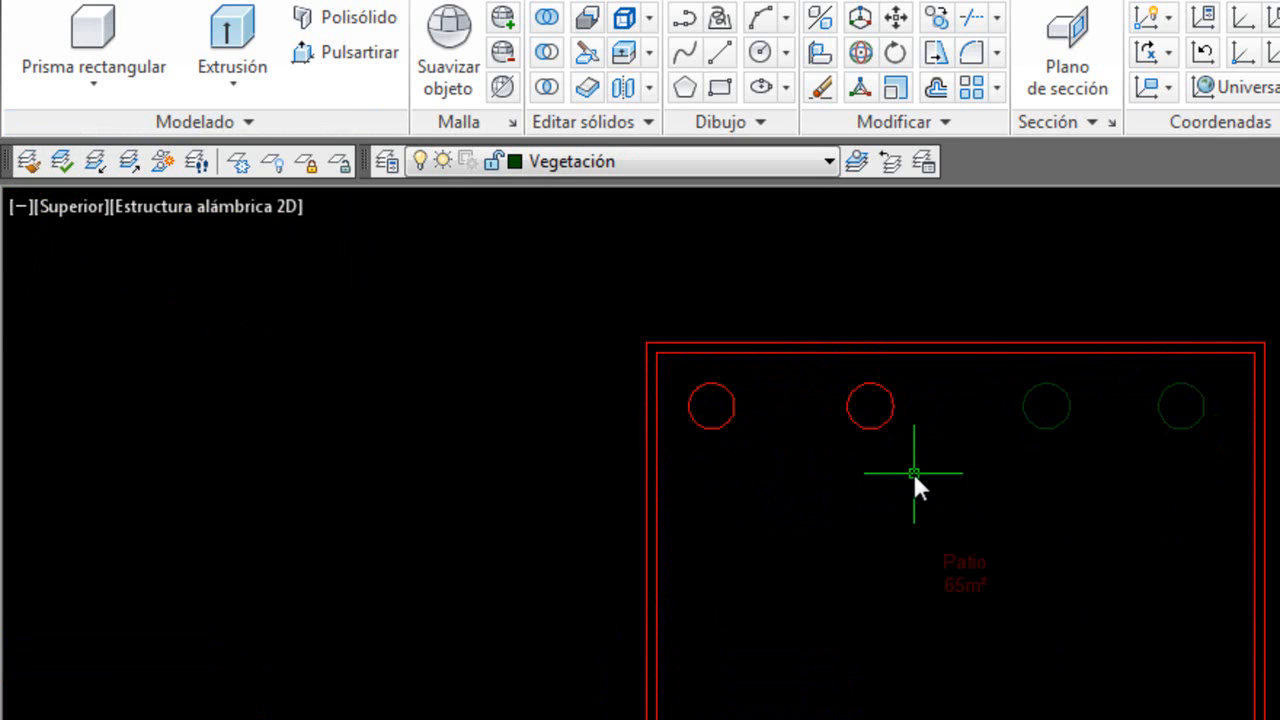
pyautogui.hotkey('ctrl', 'z')
pyautogui.hotkey('ctrl', 'z')
# Assign the two leftmost Patio circles directly to the Tabiquerias layer, and undo the assignment.
pyautogui.click(947, 390)
pyautogui.click(694, 489)
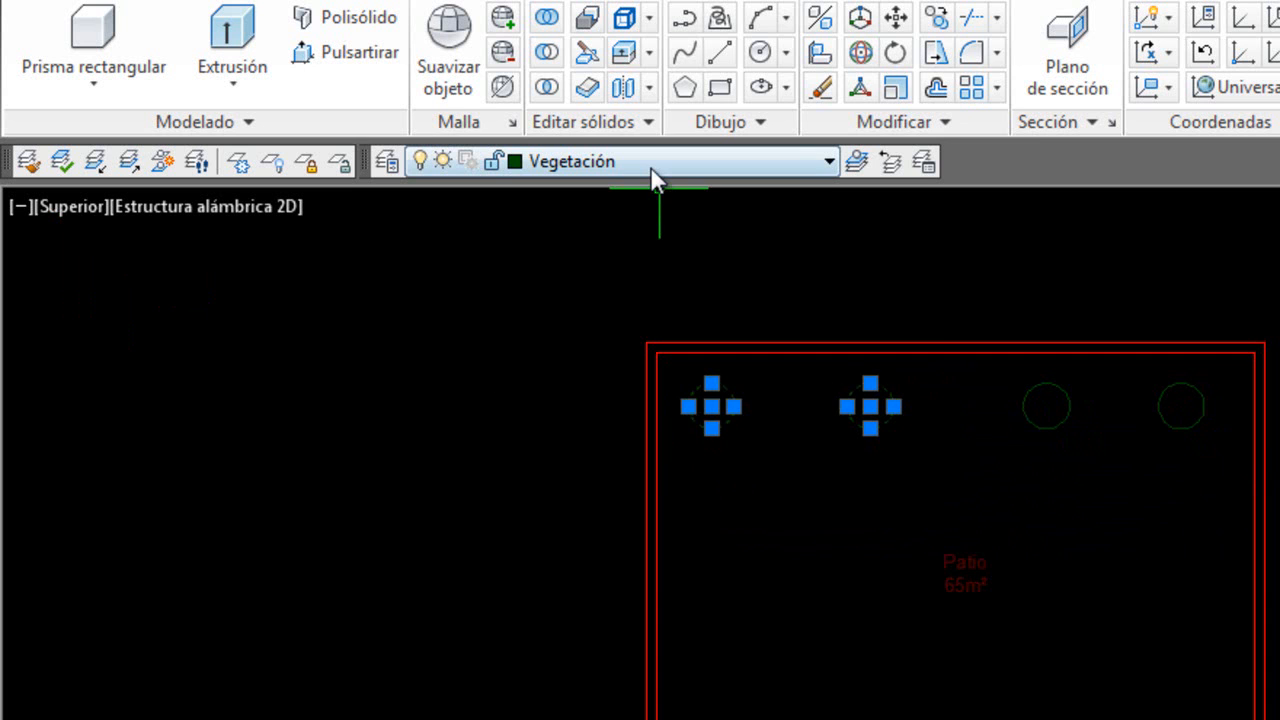
pyautogui.click(651, 170)
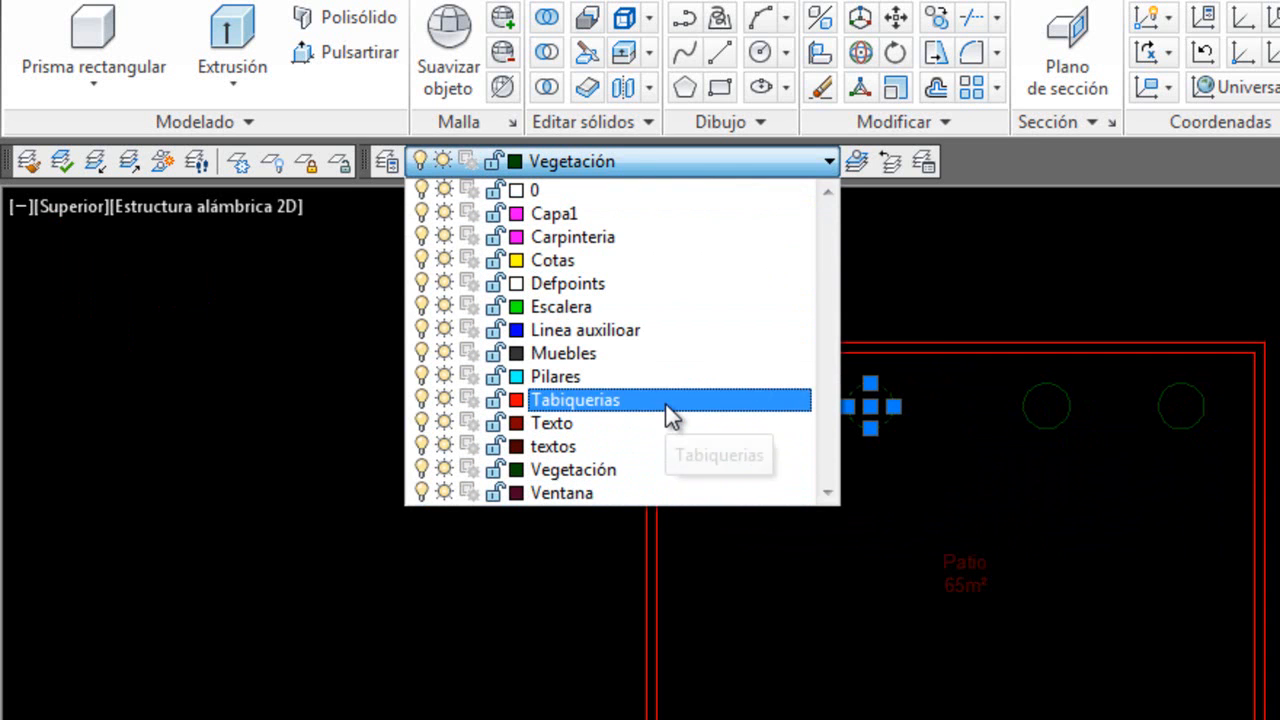
pyautogui.click(668, 400)
pyautogui.press('Escape')
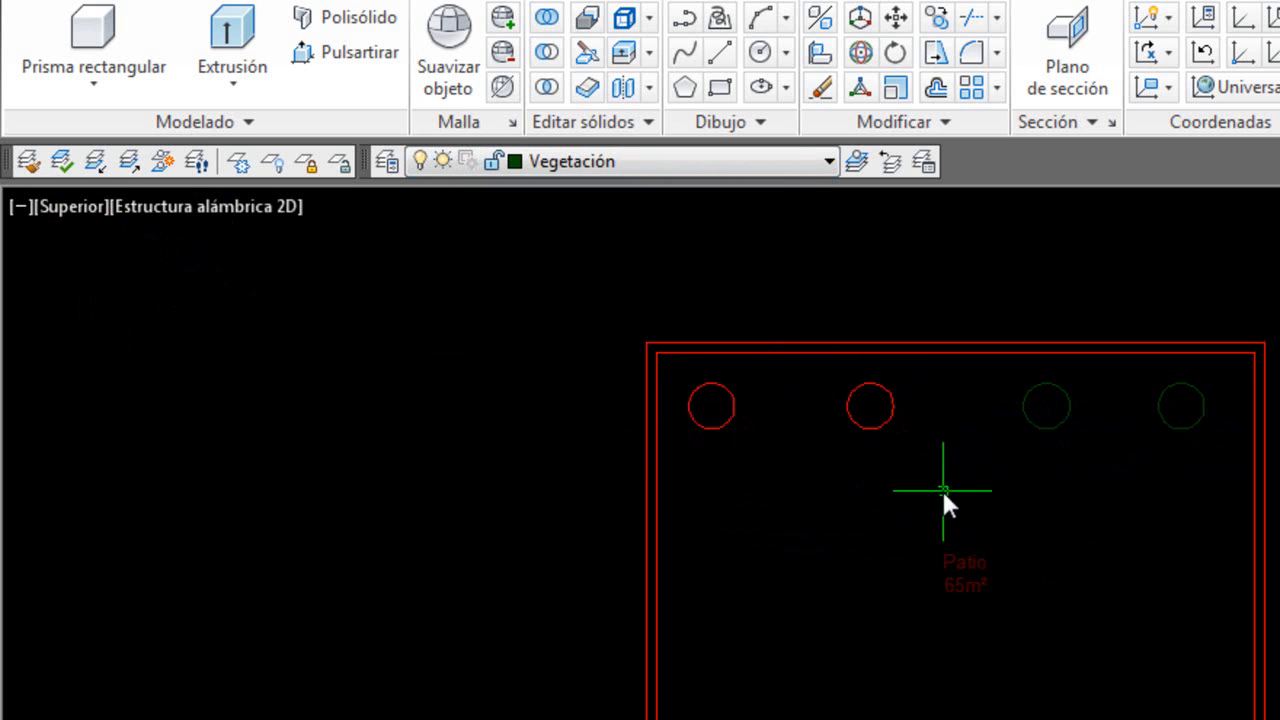
pyautogui.hotkey('ctrl', 'z')
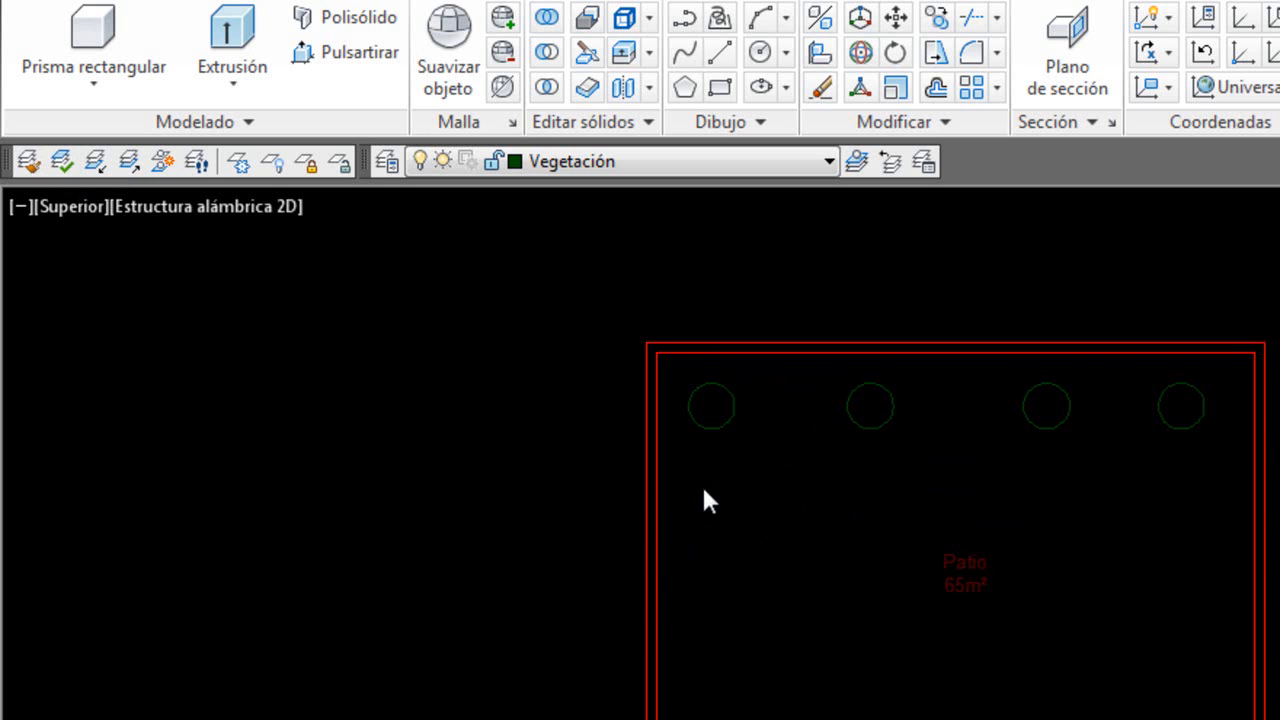
# Move the Patio wall lines to the current layer with the Change to Current Layer command, and undo it.
pyautogui.click(704, 482)
pyautogui.click(592, 530)
pyautogui.click(62, 161)
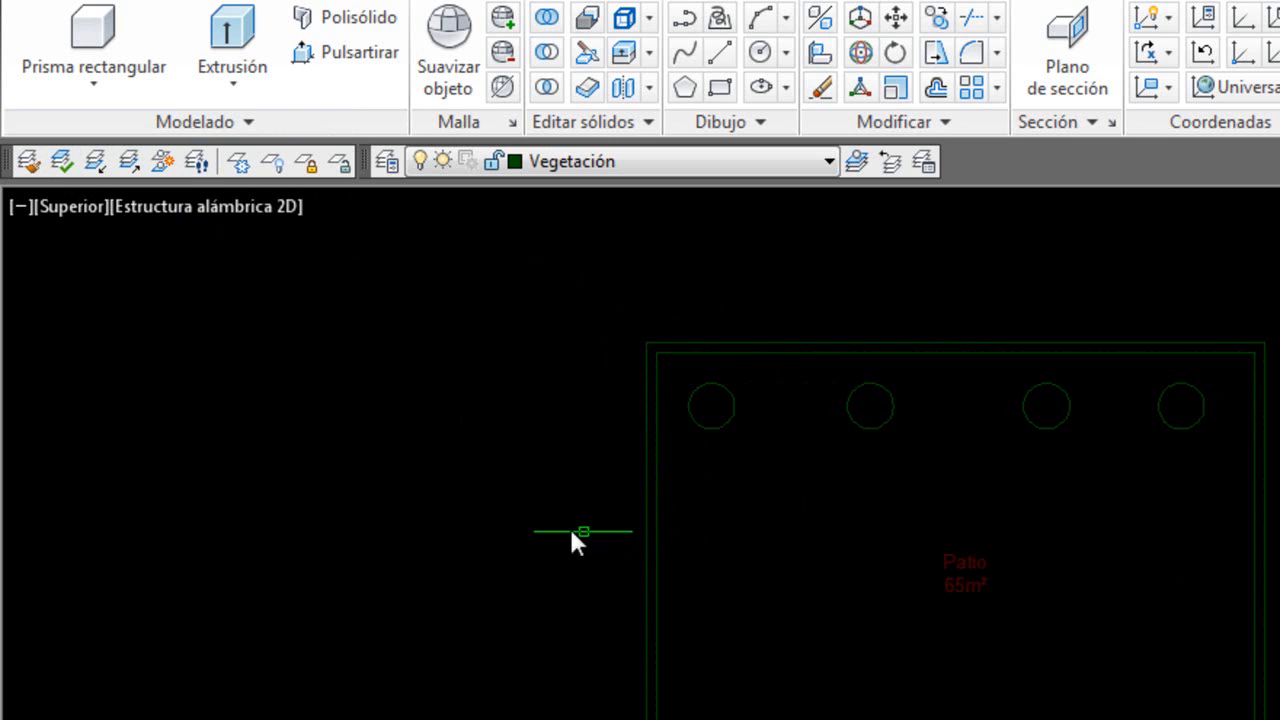
pyautogui.click(62, 161)
pyautogui.press('Escape')
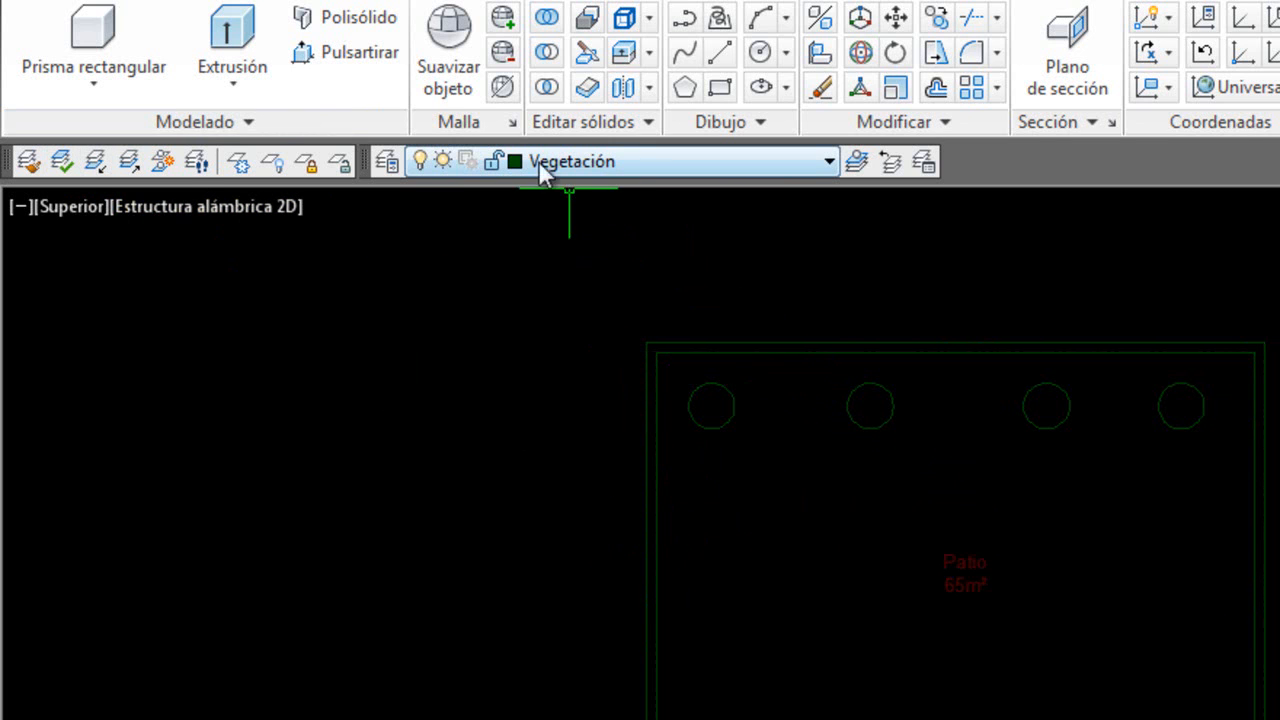
pyautogui.hotkey('ctrl', 'z')
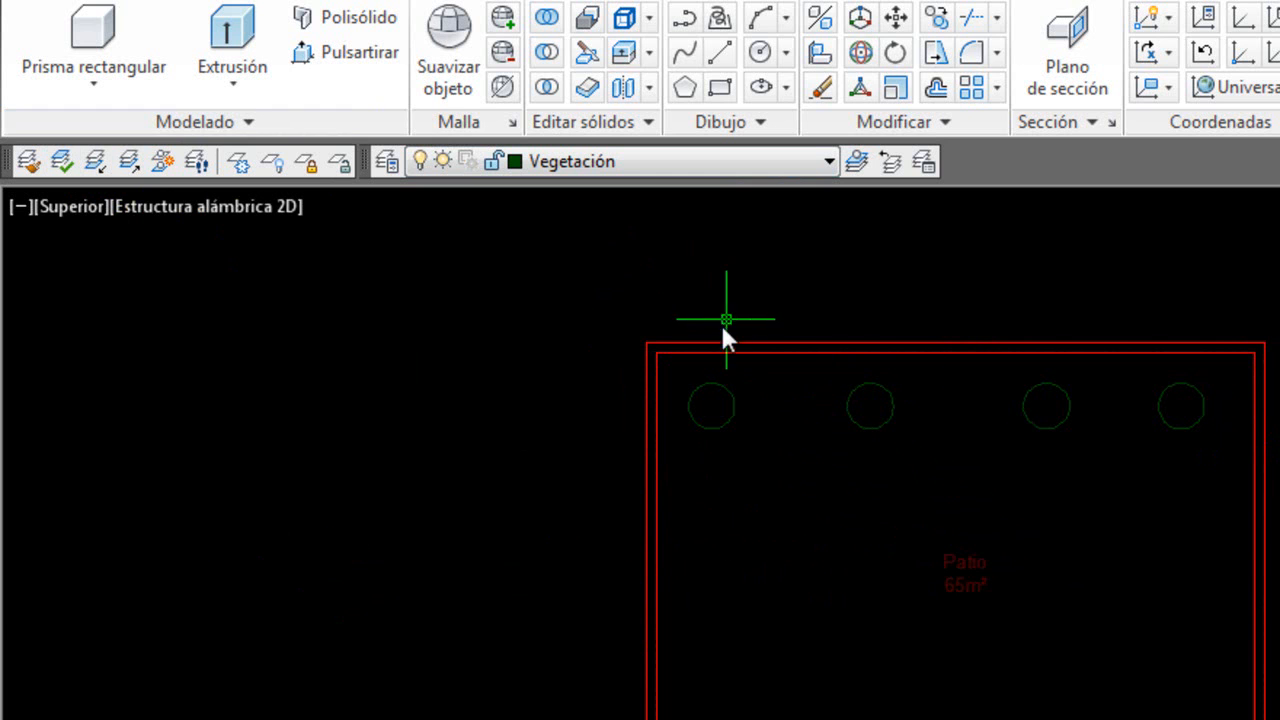
# Reassign the Patio wall lines by choosing Vegetación as their layer, and undo the reassignment.
pyautogui.click(817, 552)
pyautogui.click(545, 622)
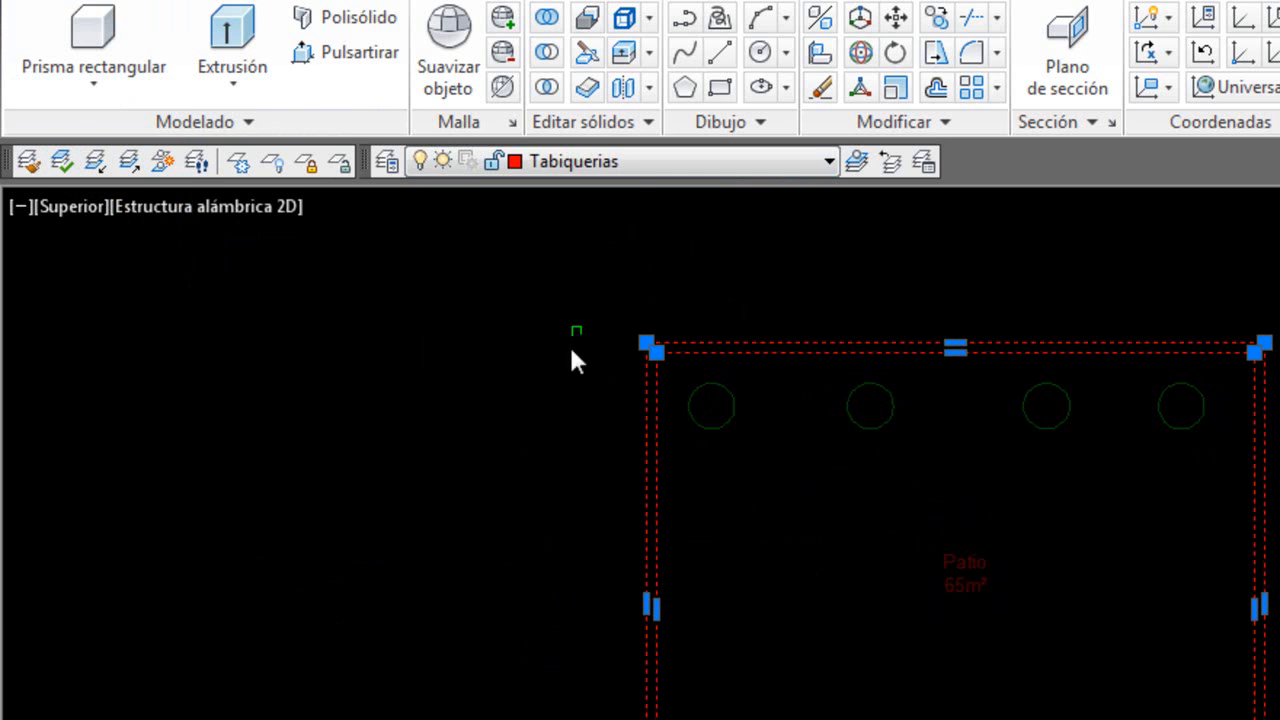
pyautogui.click(597, 162)
pyautogui.click(590, 469)
pyautogui.press('Escape')
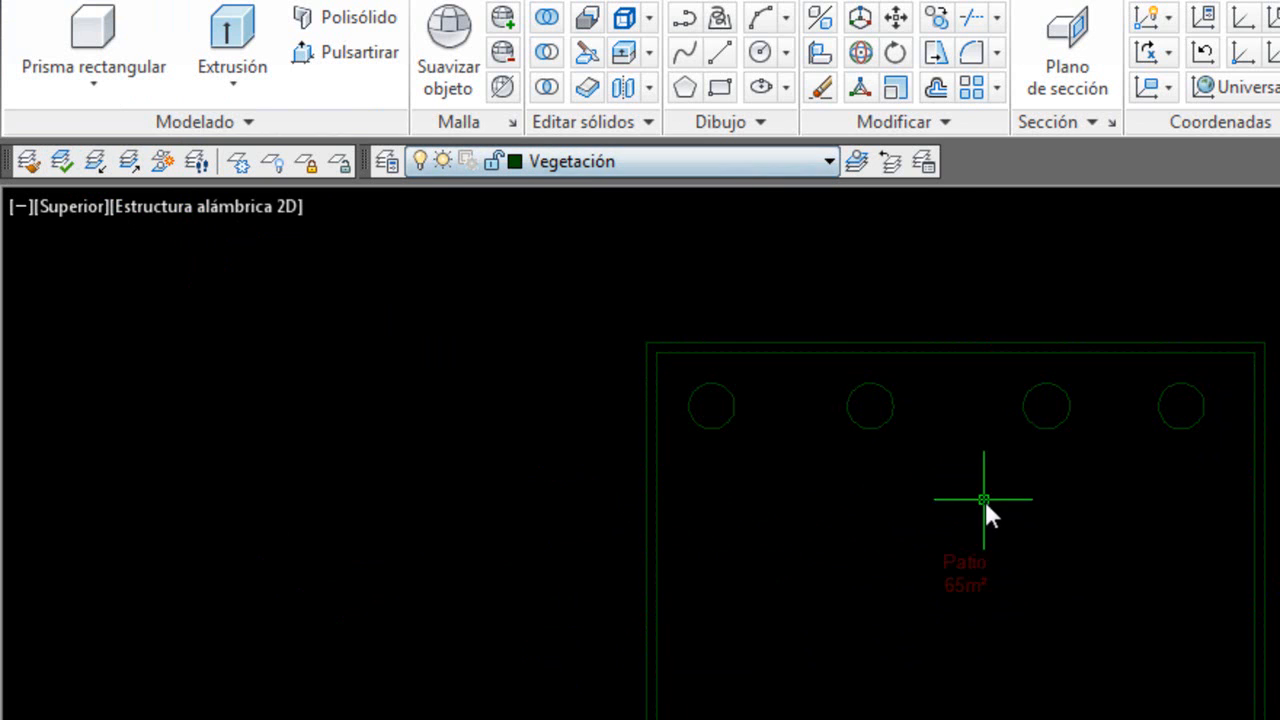
pyautogui.hotkey('ctrl', 'z')
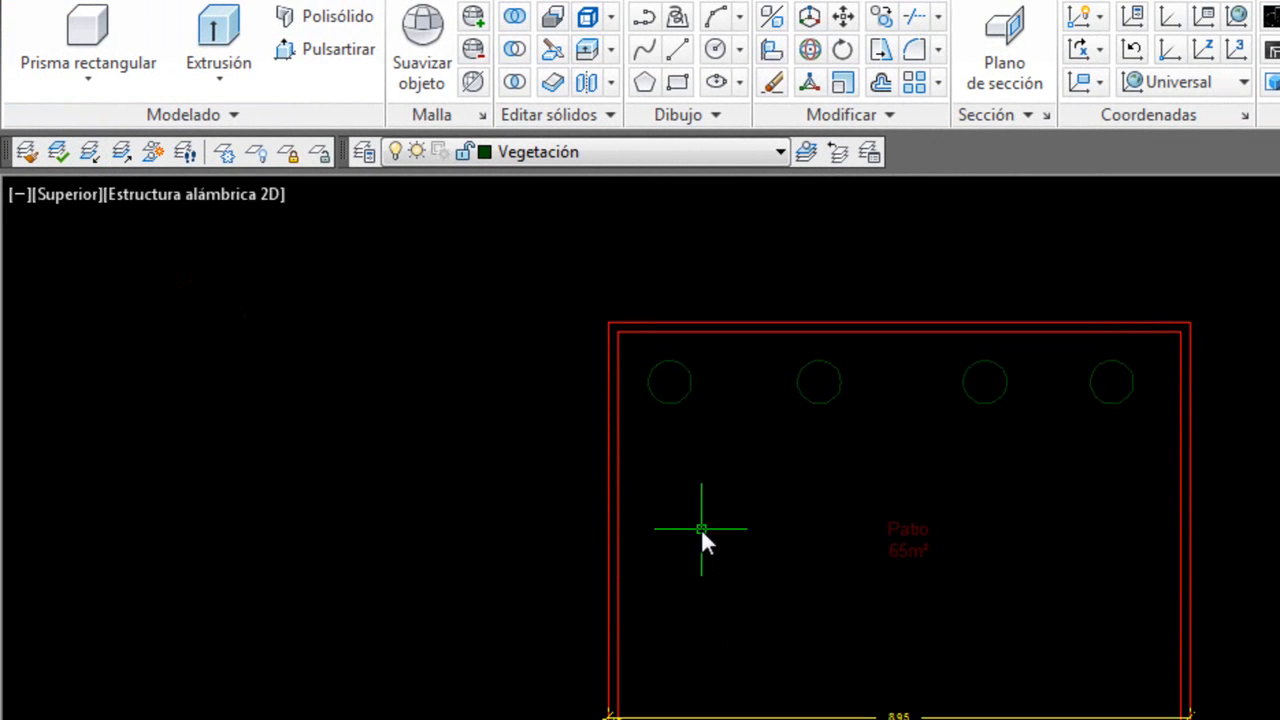
# Isolate the layer of the Patio wall lines and try selecting the circles on the other layers.
pyautogui.click(701, 528)
pyautogui.click(525, 597)
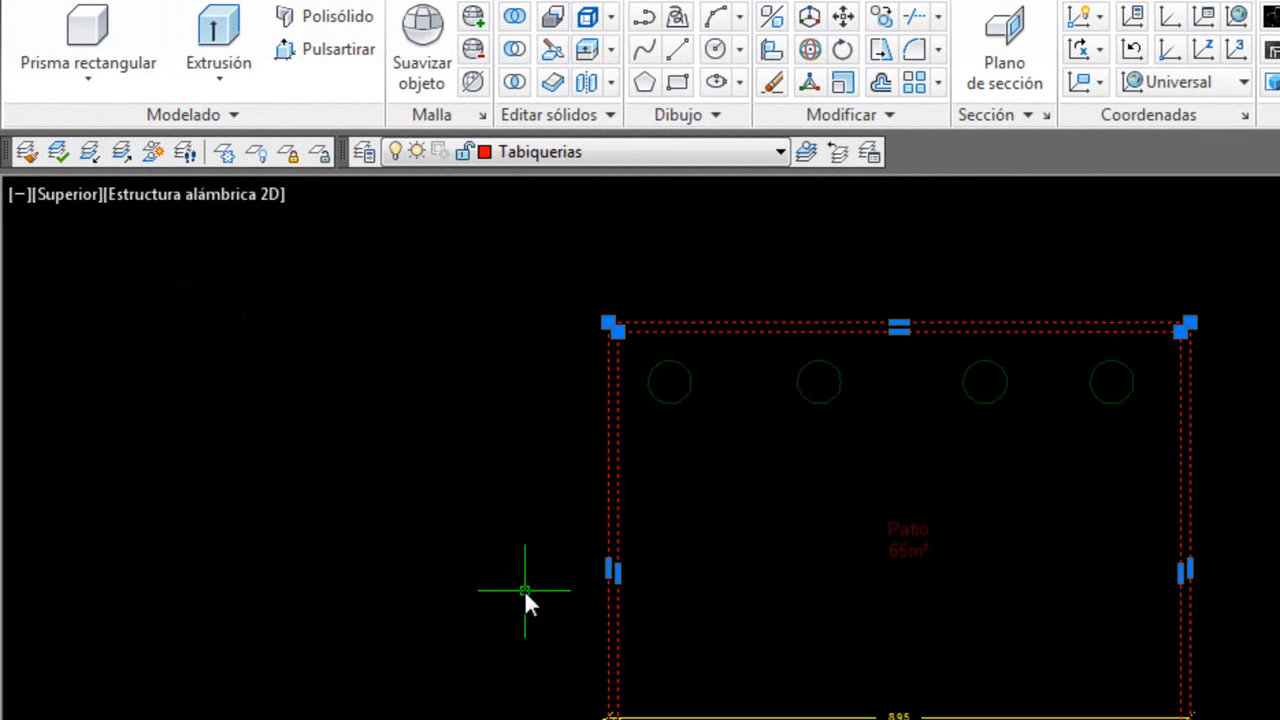
pyautogui.click(92, 156)
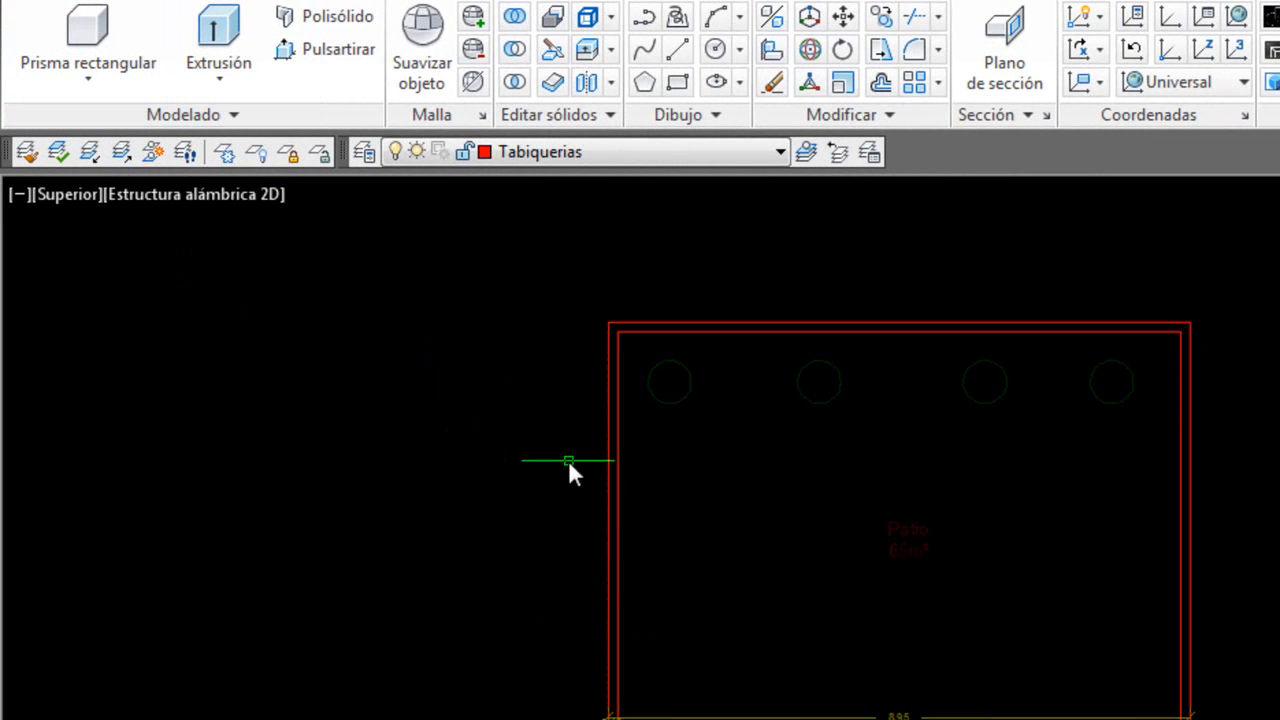
pyautogui.click(691, 476)
pyautogui.click(750, 488)
pyautogui.click(660, 445)
pyautogui.click(678, 481)
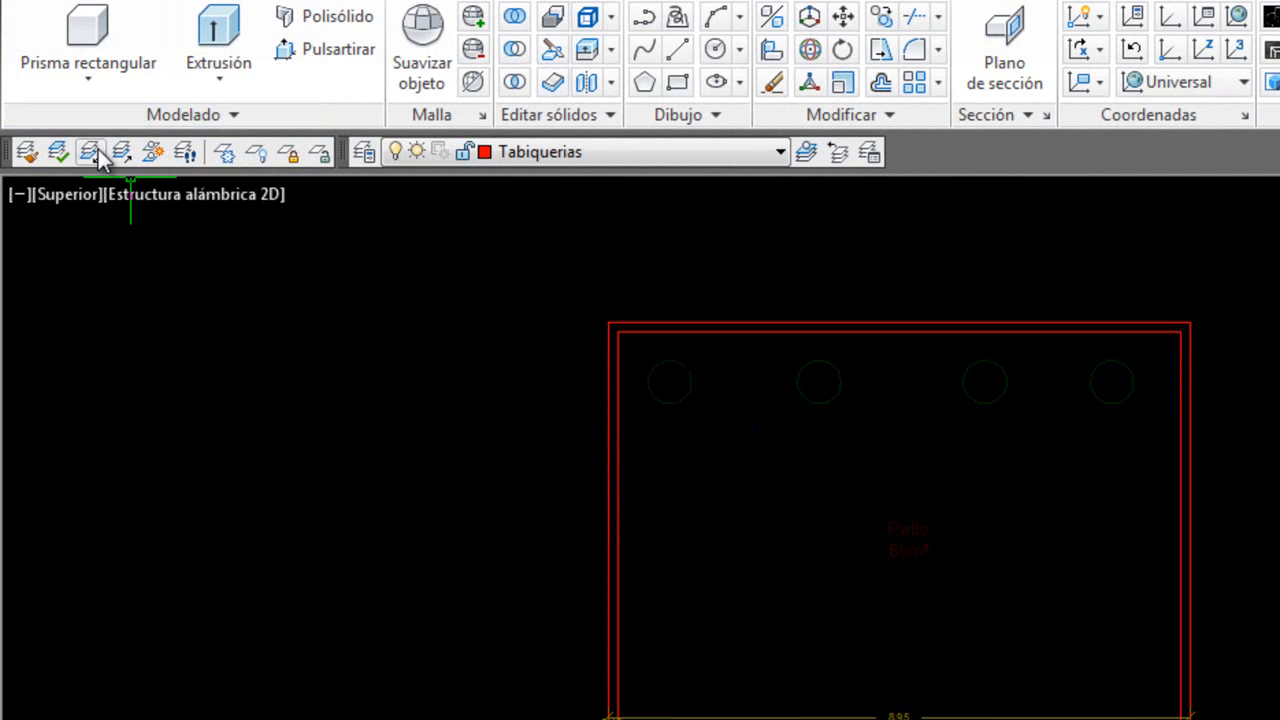
# Move the Patio wall lines horizontally to the left while their layer is isolated.
pyautogui.click(714, 480)
pyautogui.click(568, 506)
pyautogui.write('d')
pyautogui.press('space')
pyautogui.click(774, 550)
pyautogui.click(552, 547)
# Try to move and copy the circles outside the isolated layer, and undo the wall move and the layer isolation.
pyautogui.click(841, 387)
pyautogui.write('d')
pyautogui.press('space')
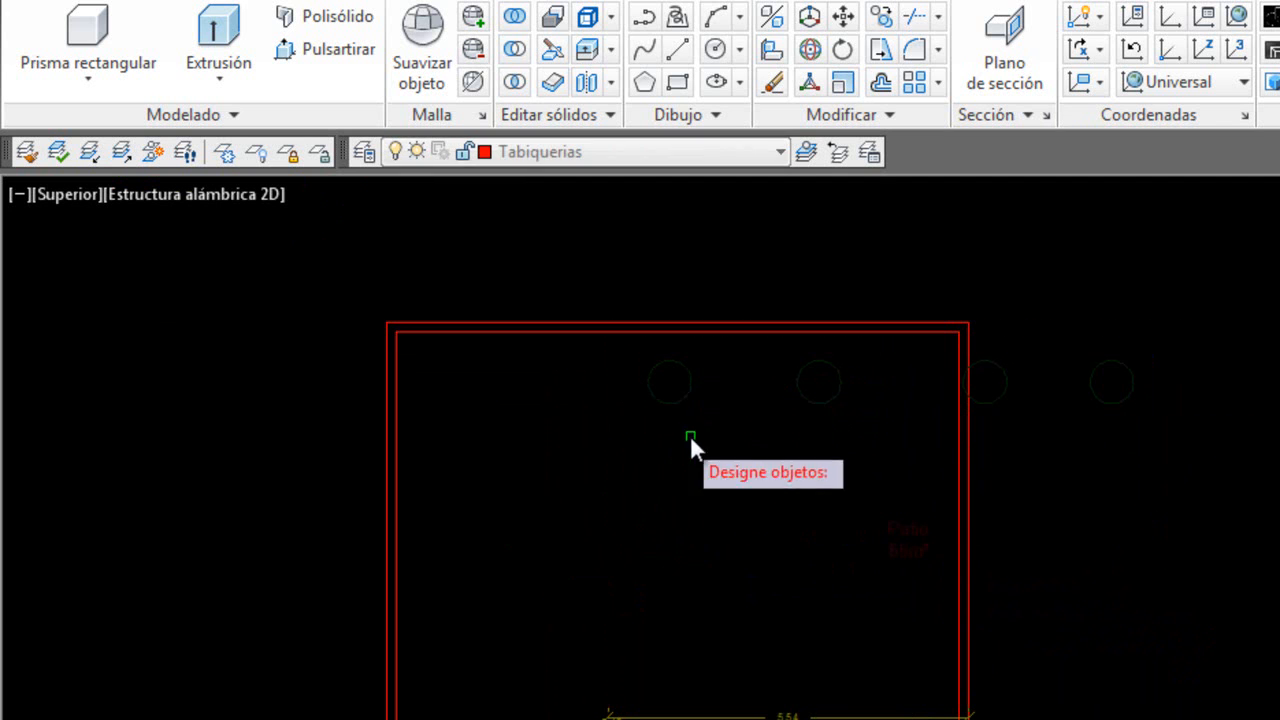
pyautogui.press('Escape')
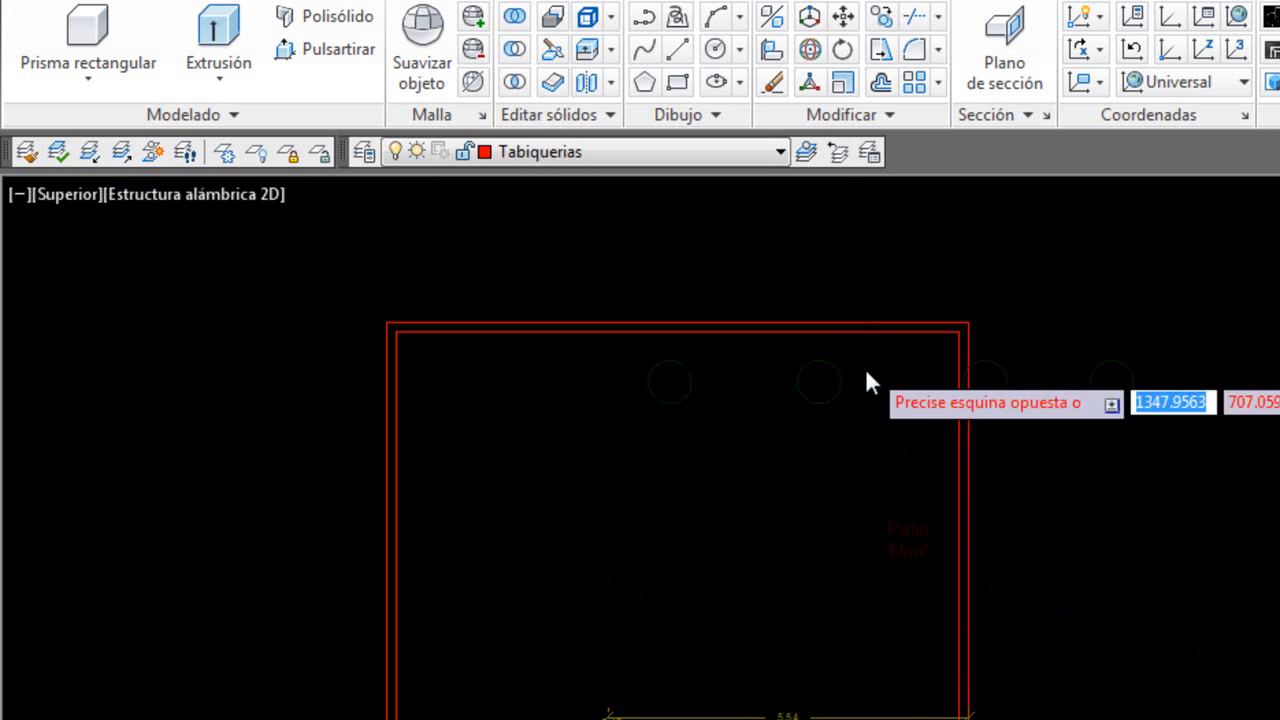
pyautogui.click(880, 17)
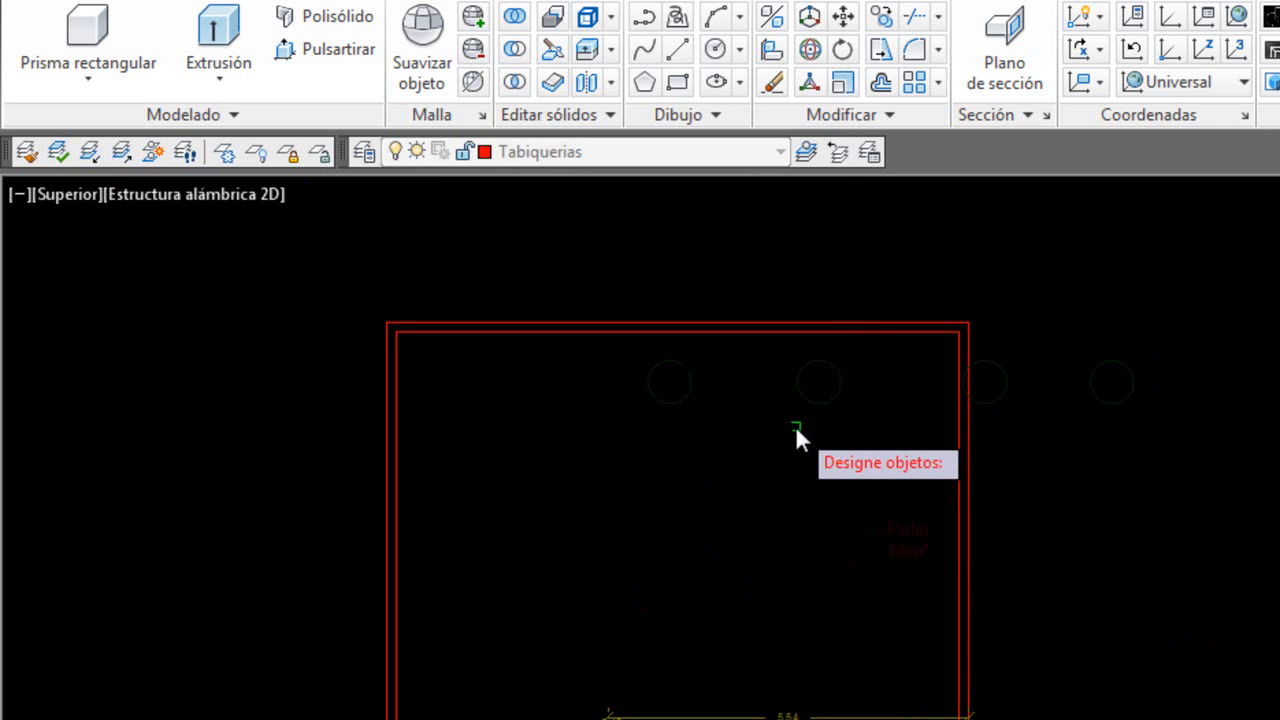
pyautogui.press('Escape')
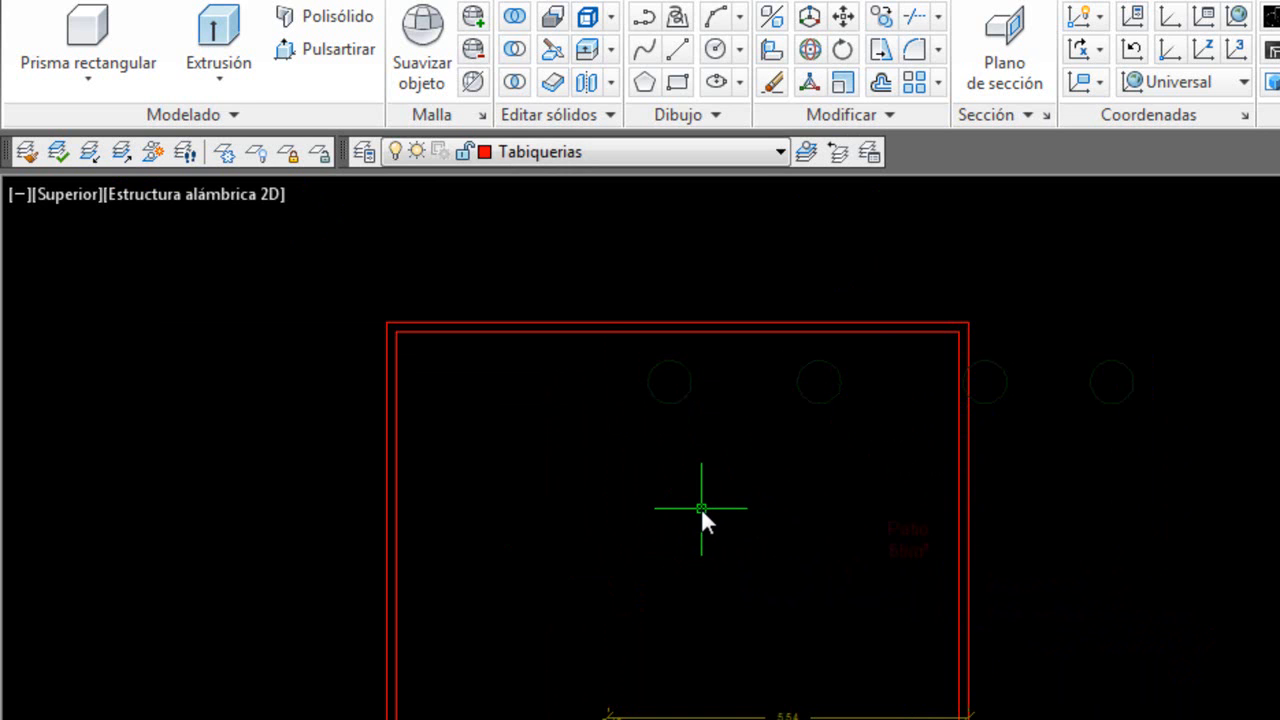
pyautogui.hotkey('ctrl', 'z')
pyautogui.hotkey('ctrl', 'z')
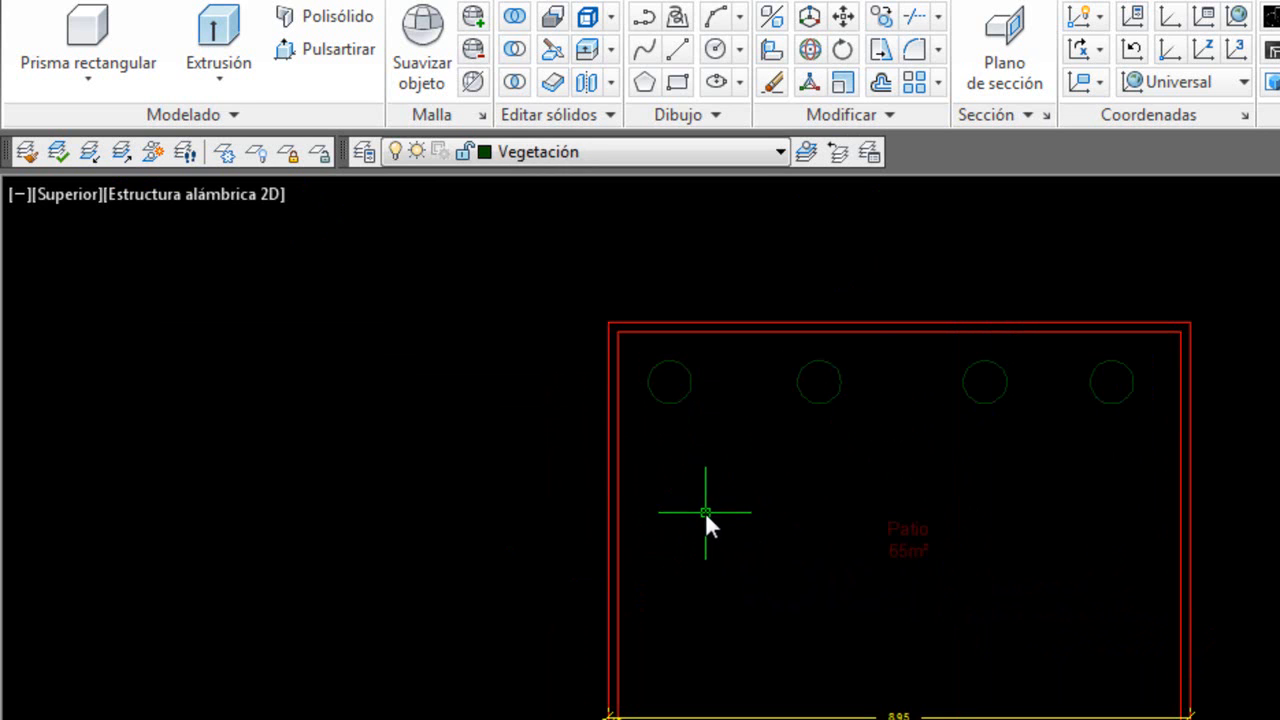
# Restore the isolated layers and try selecting and moving the first circle in the Patio.
pyautogui.click(125, 151)
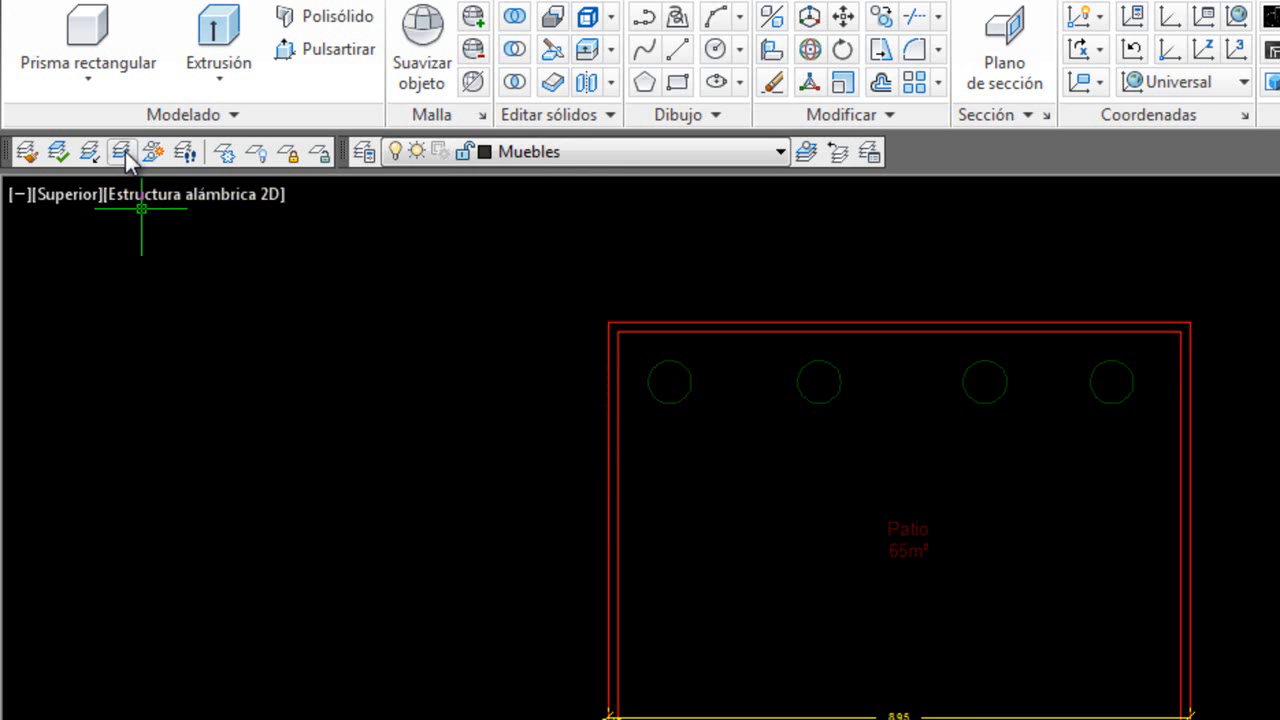
pyautogui.click(700, 371)
pyautogui.click(656, 403)
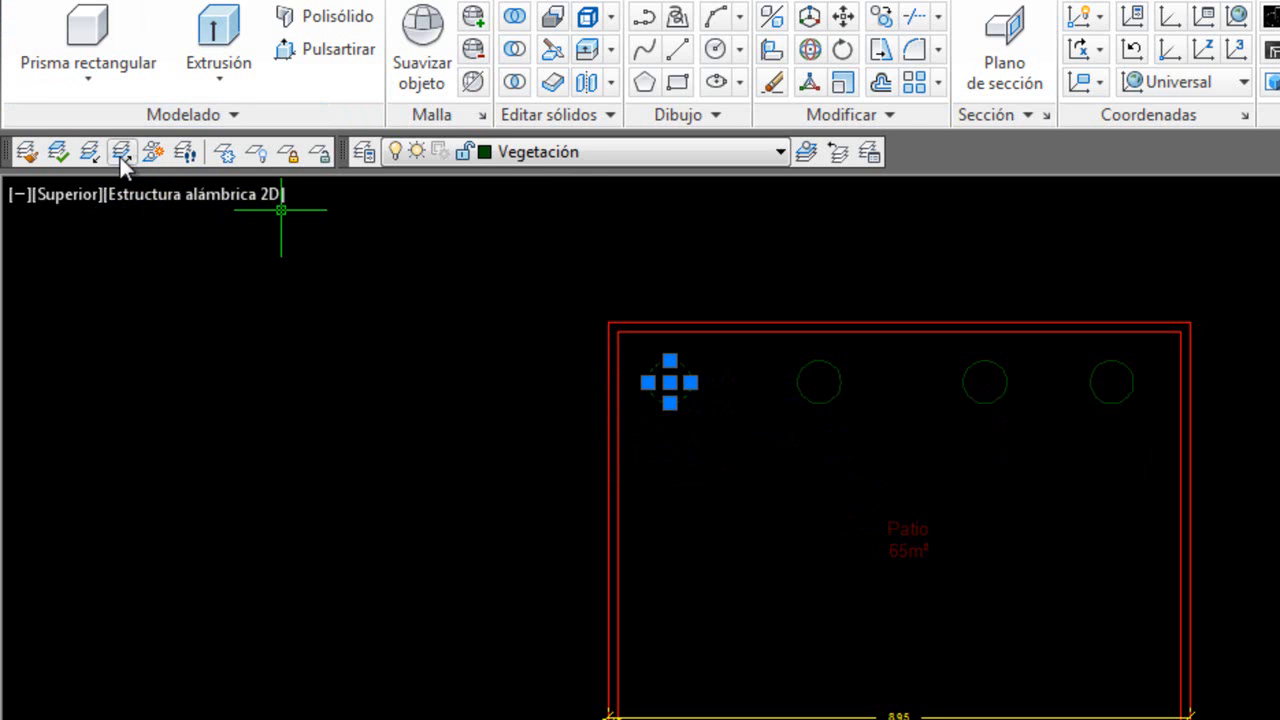
pyautogui.press('Escape')
pyautogui.click(710, 420)
pyautogui.click(661, 398)
pyautogui.write('d')
pyautogui.press('Return')
pyautogui.press('Escape')
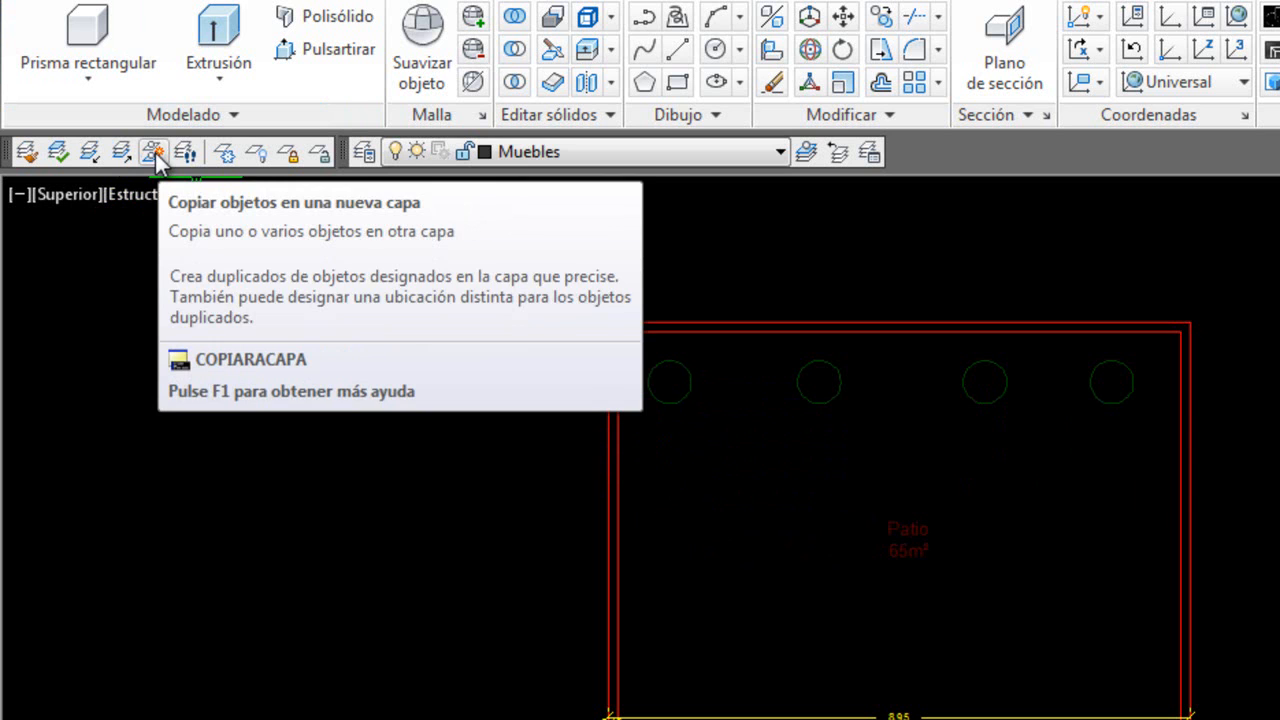
# Try to copy three of the Patio circles onto the layer of the Patio walls.
pyautogui.moveTo(1027, 372); pyautogui.dragTo(653, 450)
pyautogui.click(154, 153)
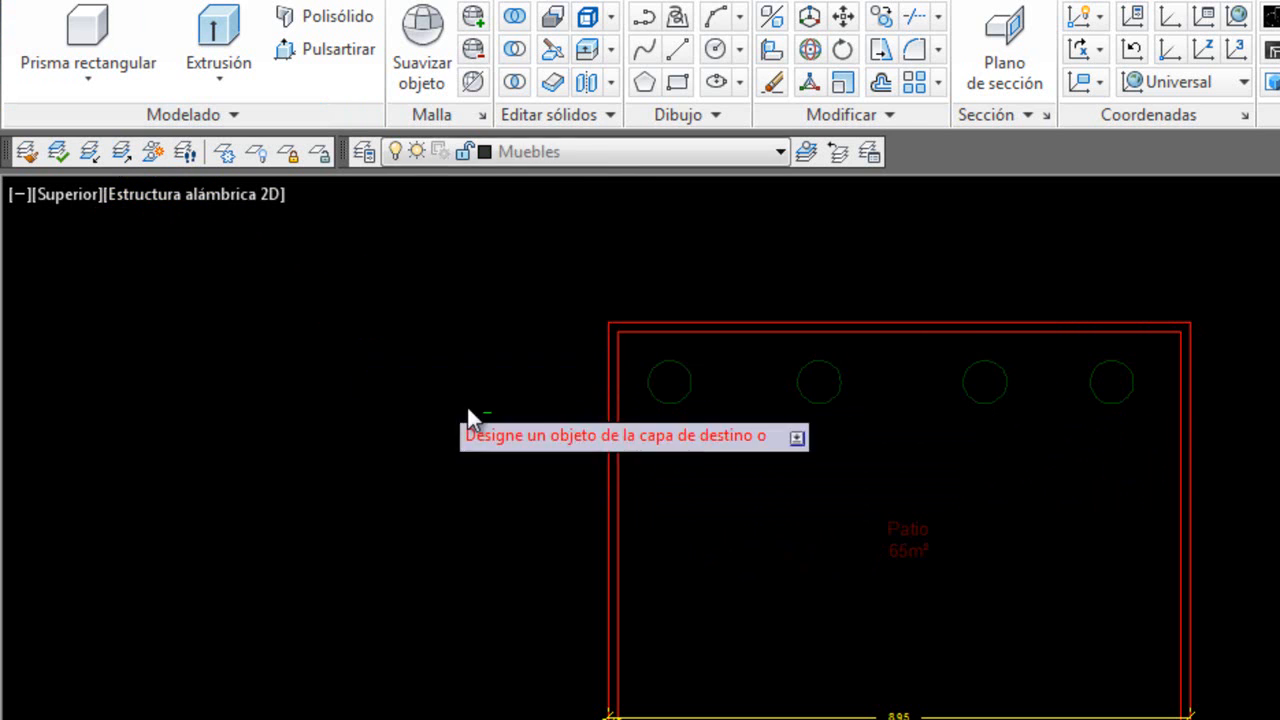
pyautogui.click(715, 334)
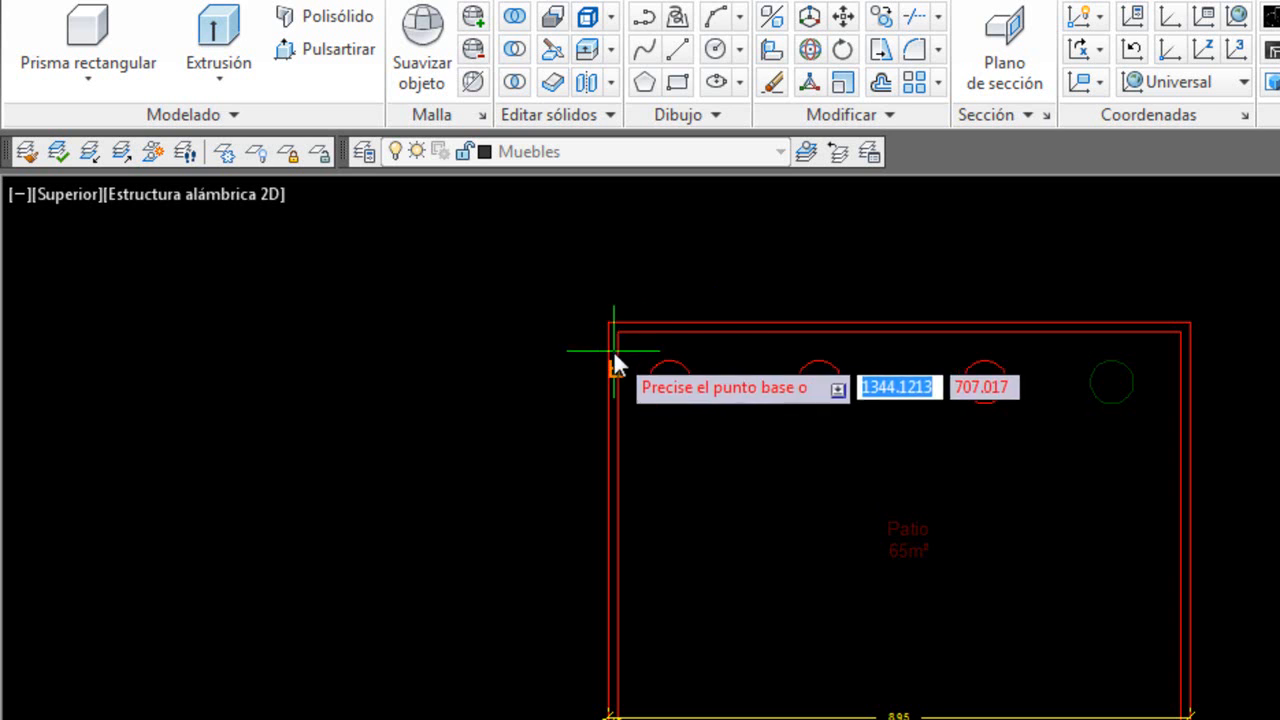
pyautogui.press('Return')
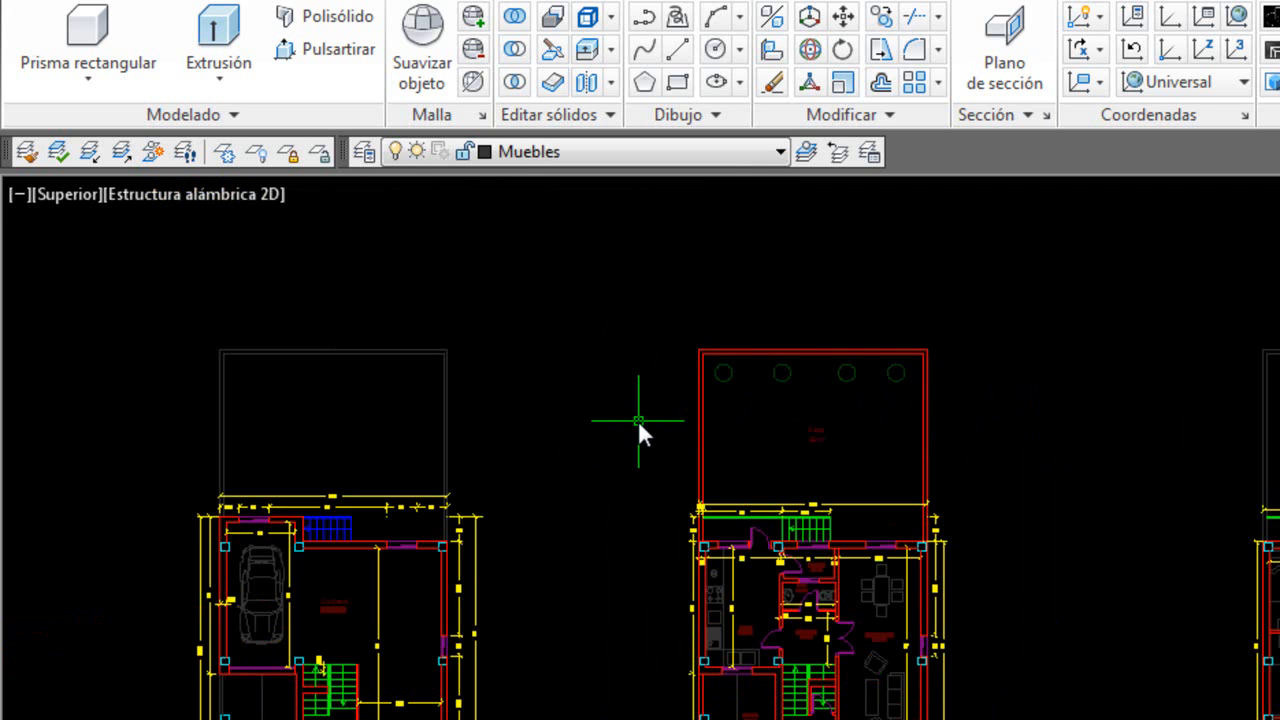
# Find the stray object far away from the floor plans, erase it, and fit the whole drawing in view.
pyautogui.middleClick(638, 420)
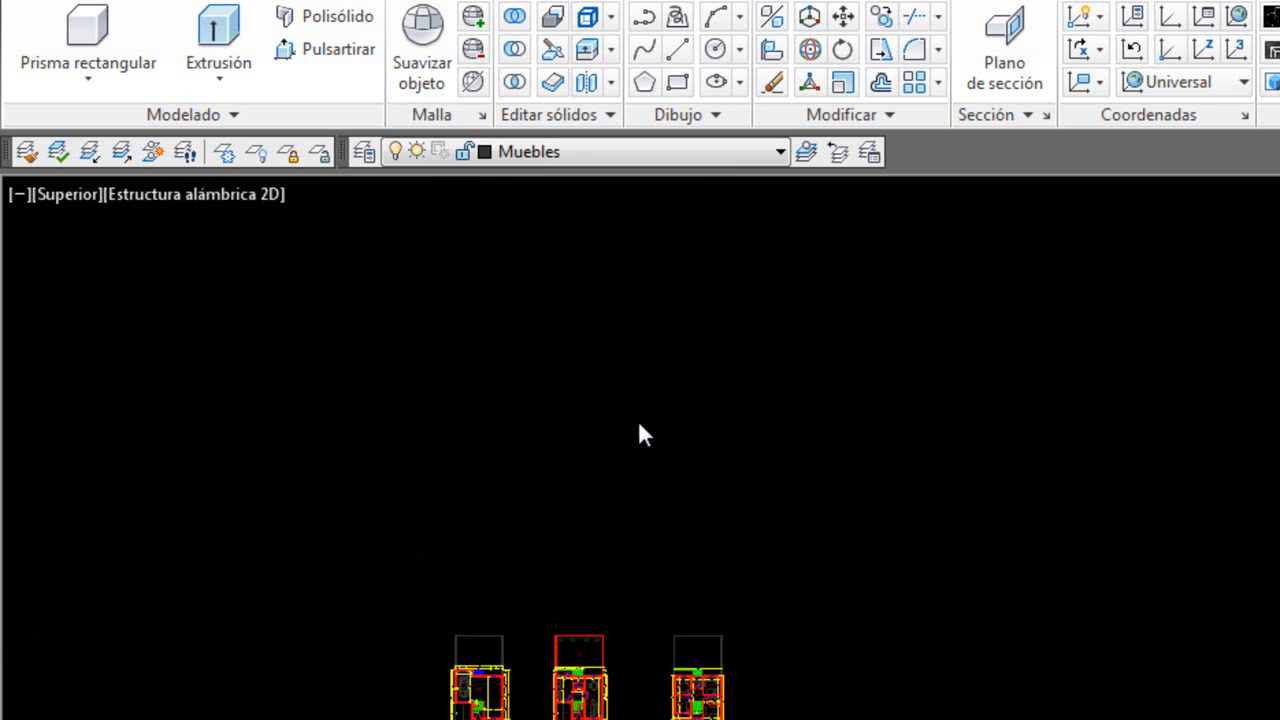
pyautogui.moveTo(276, 500)
pyautogui.mouseDown(button='middle')
pyautogui.moveTo(297, 443)
pyautogui.moveTo(617, 317)
pyautogui.mouseUp(button='middle')
pyautogui.scroll(-4, 1175, 319)
pyautogui.moveTo(940, 440); pyautogui.dragTo(872, 484, button='middle')
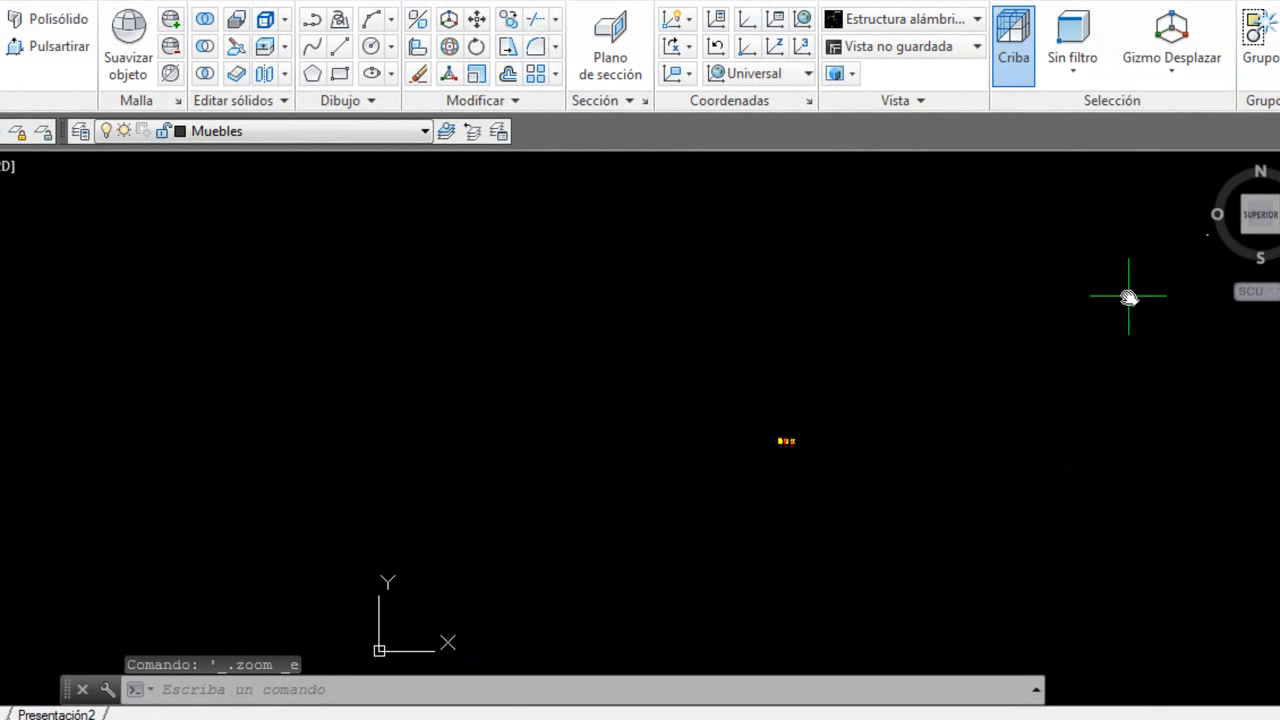
pyautogui.scroll(7, 1214, 237)
pyautogui.scroll(4, 1197, 207)
pyautogui.click(1175, 214)
pyautogui.click(955, 340)
pyautogui.press('Delete')
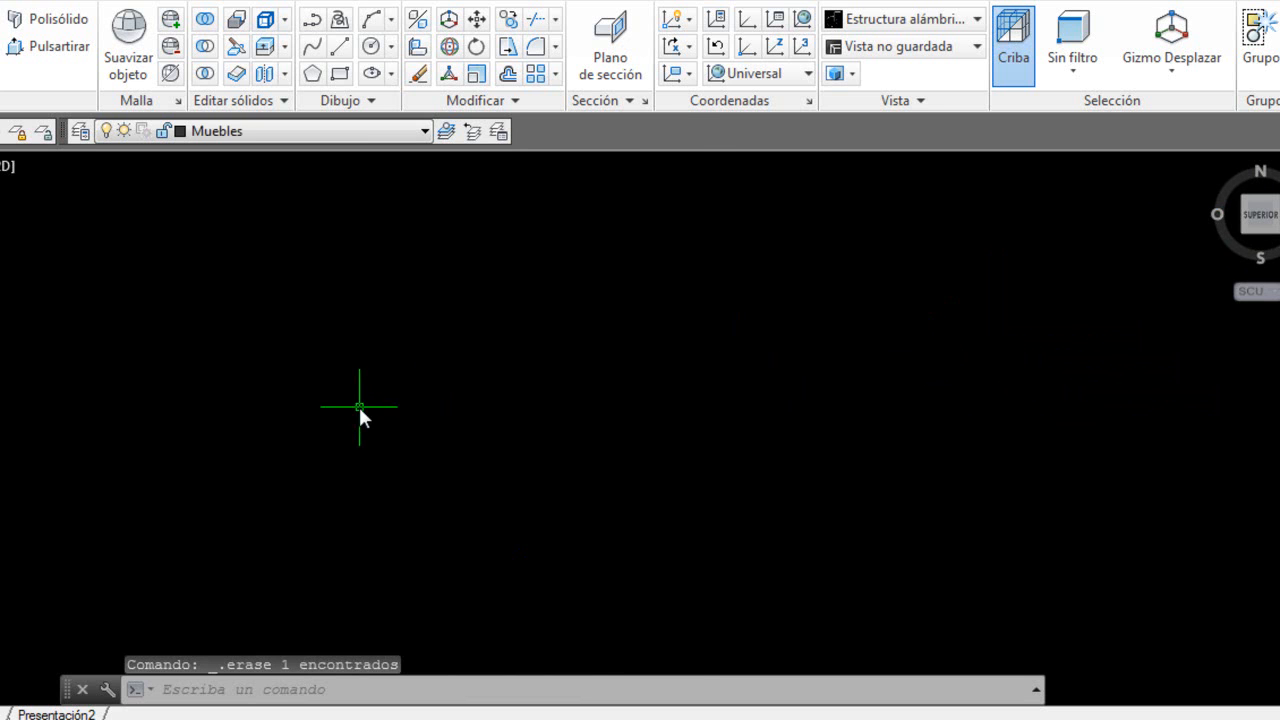
pyautogui.middleClick(360, 406)
pyautogui.middleClick(360, 406)
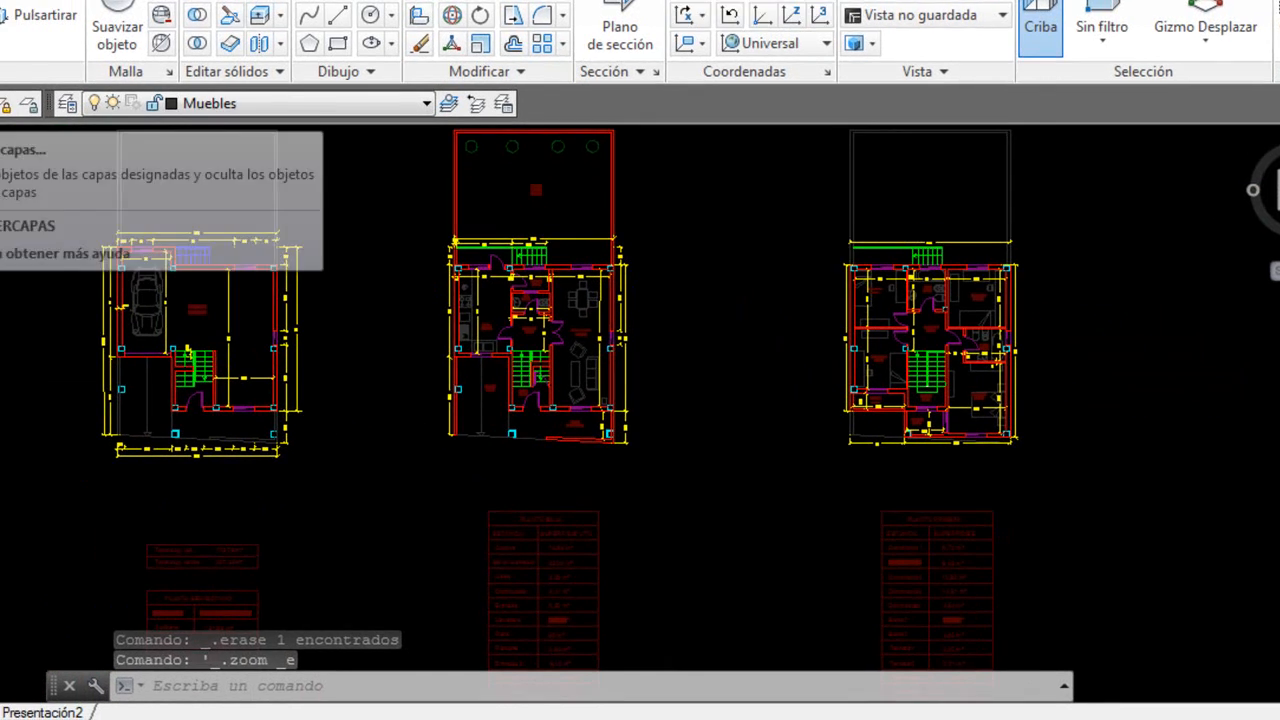
# Walk through the layers, viewing Capa1, Defpoints, Escalera, Tabiquerias and Texto on their own, and restore the full display on exit.
pyautogui.click(2, 131)
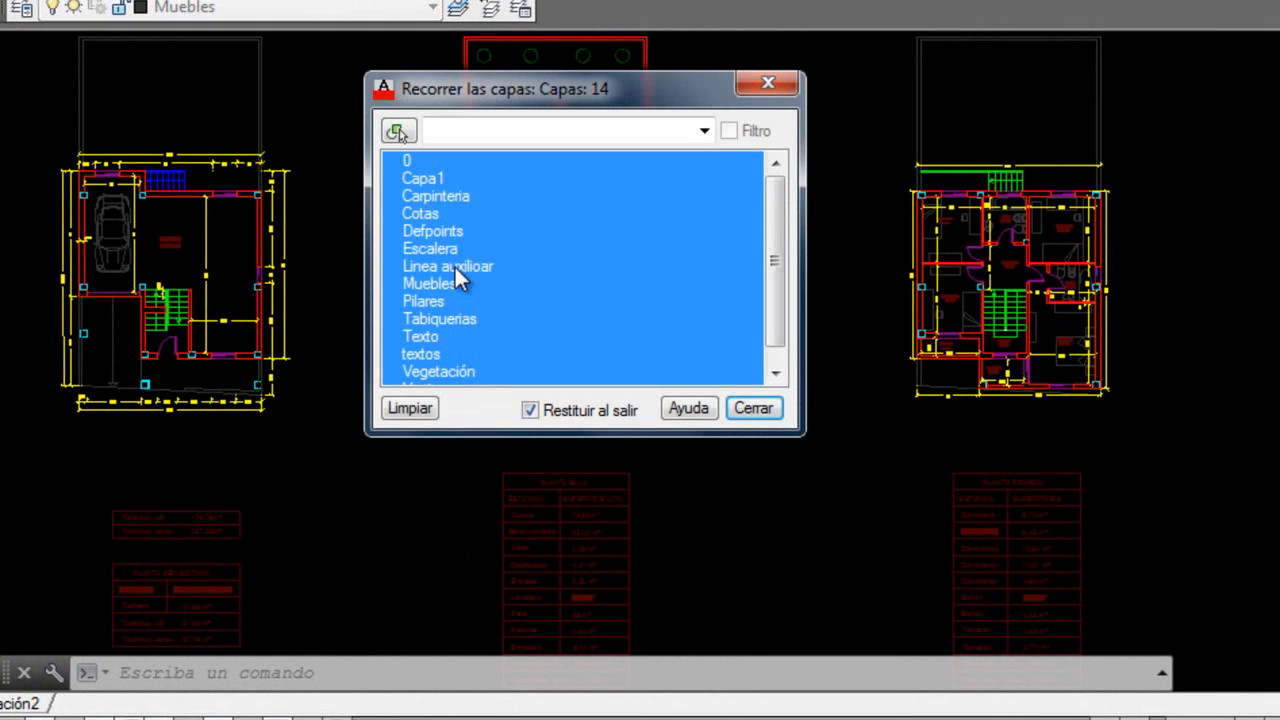
pyautogui.click(442, 180)
pyautogui.click(455, 231)
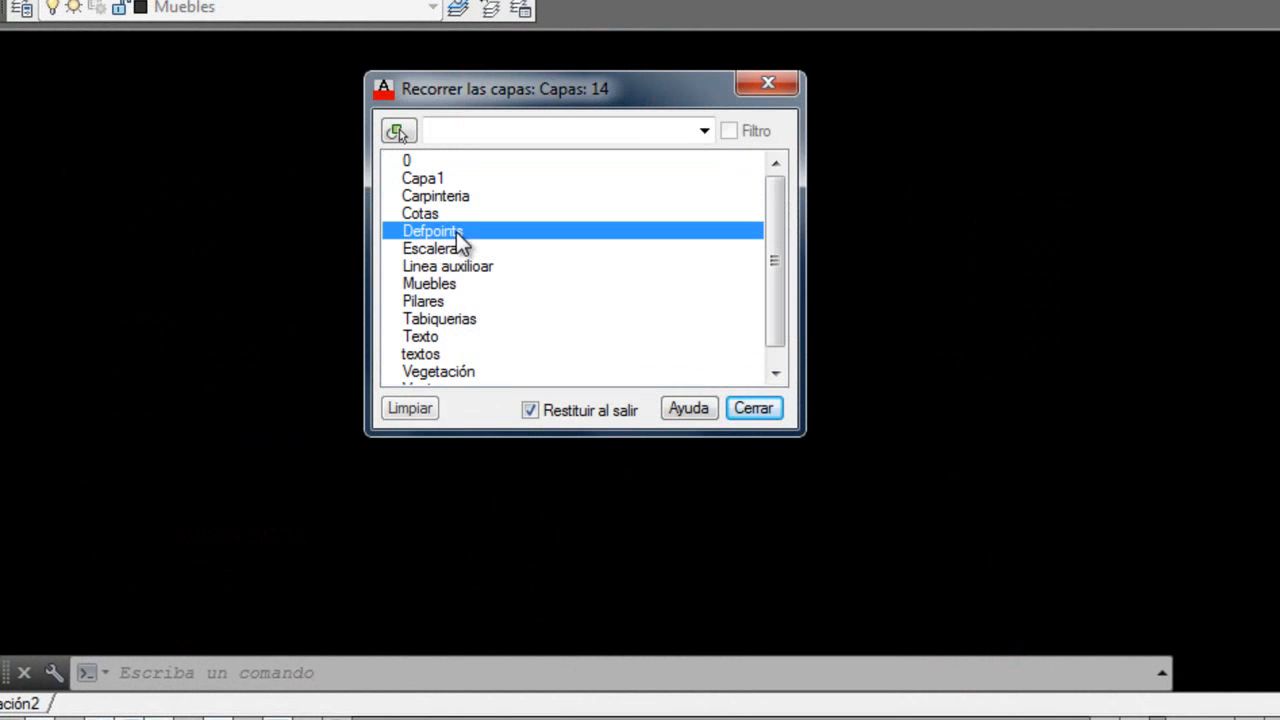
pyautogui.click(453, 250)
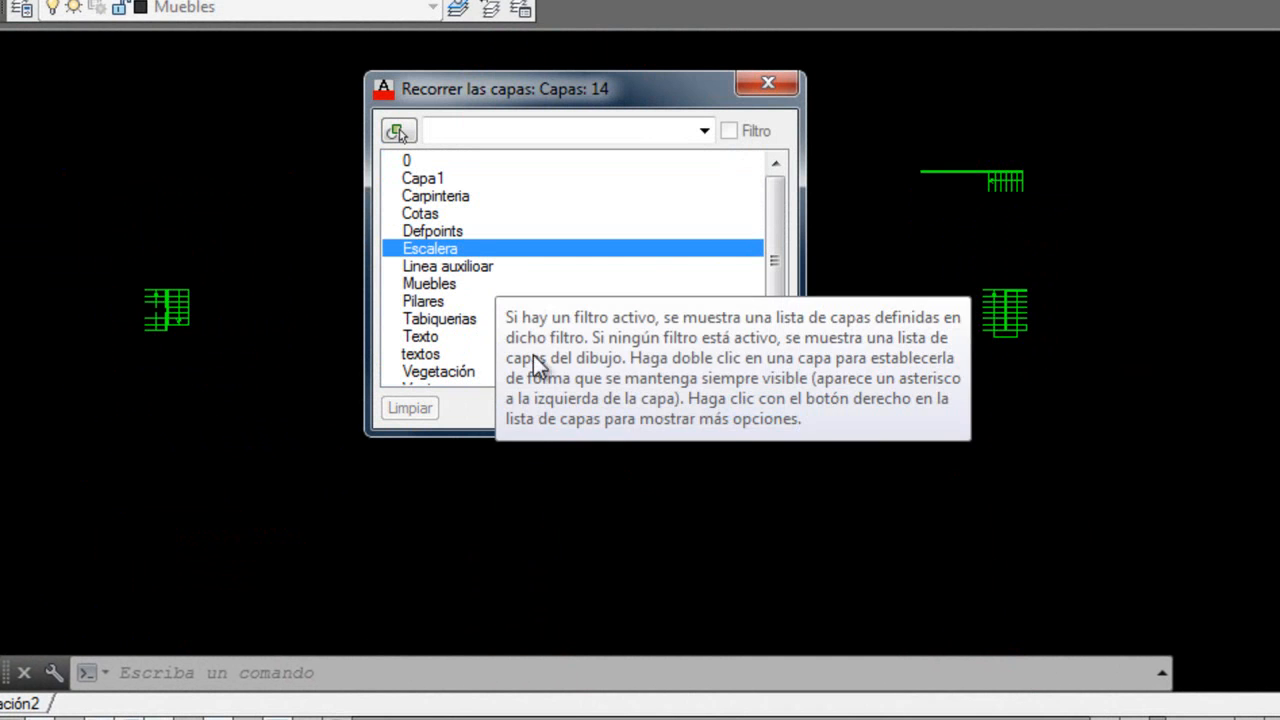
pyautogui.click(445, 318)
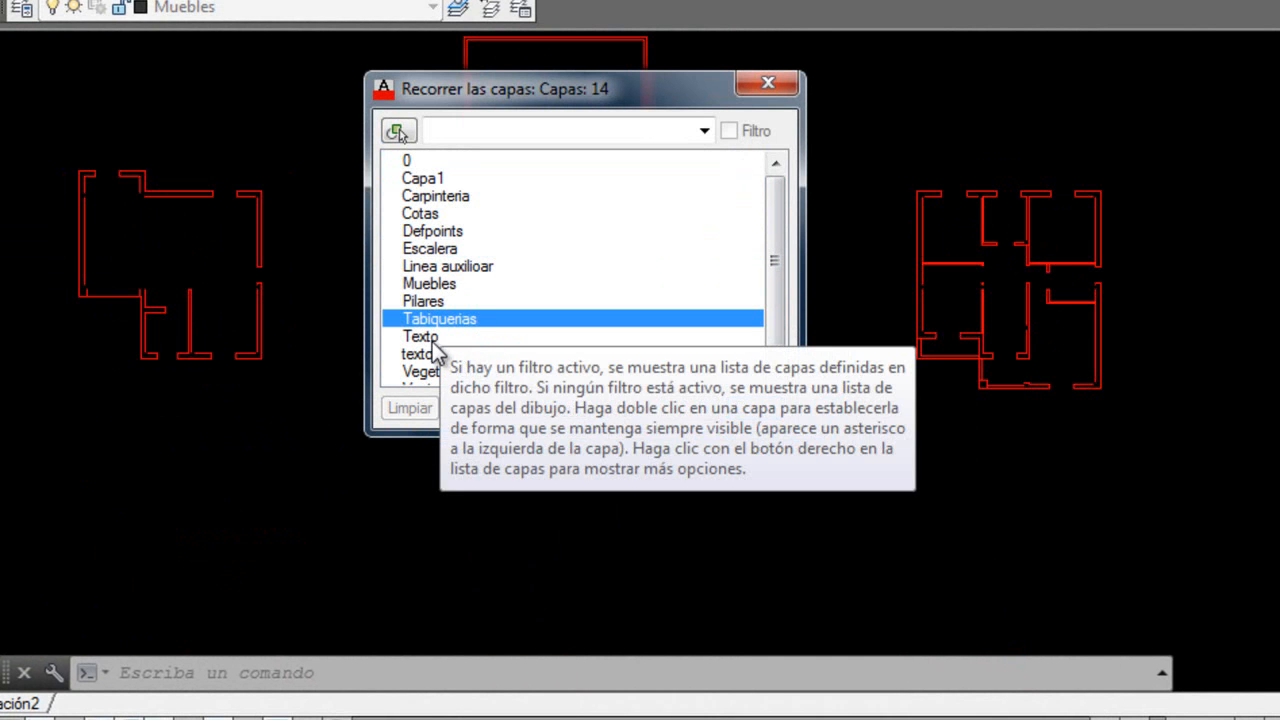
pyautogui.click(433, 337)
pyautogui.click(449, 321)
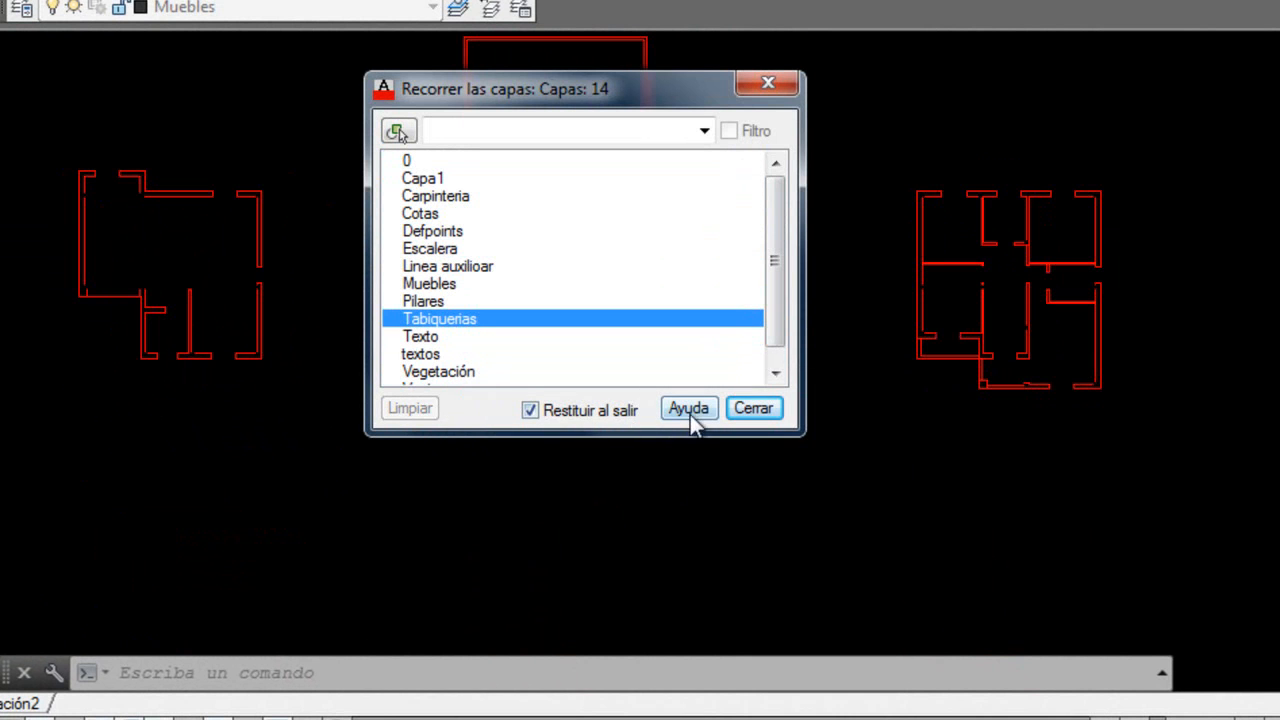
pyautogui.click(760, 412)
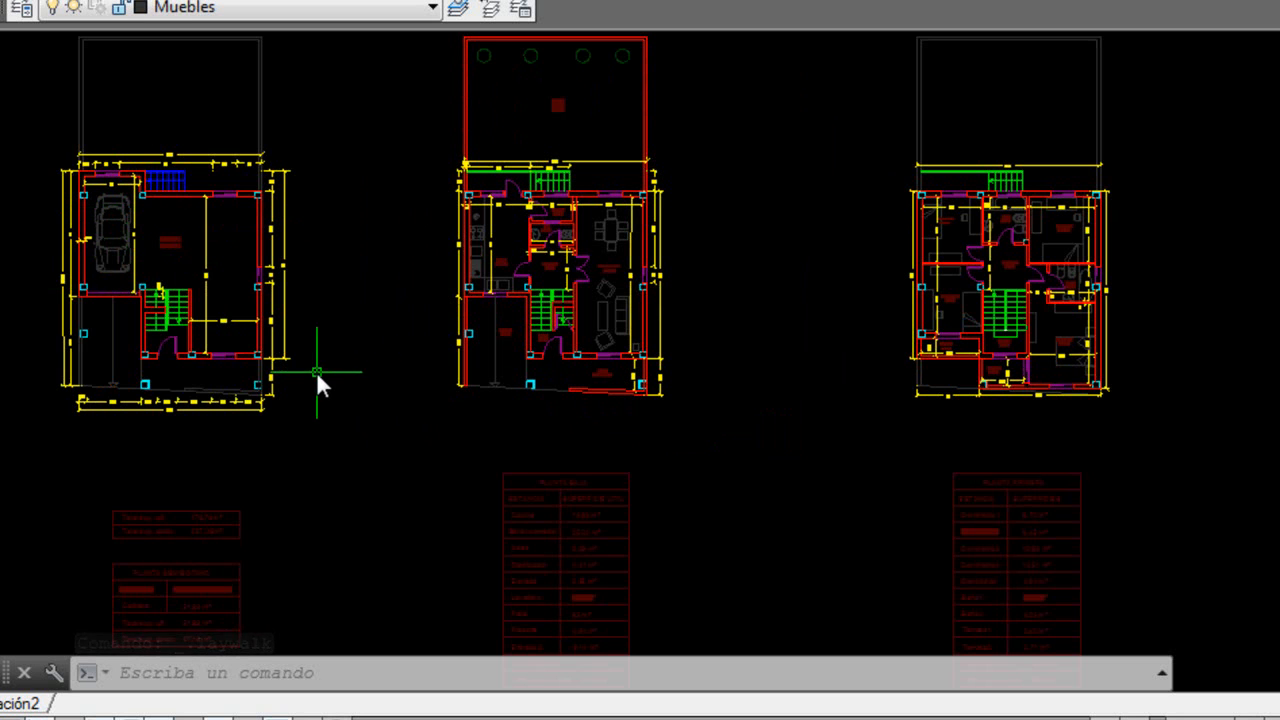
# Freeze the Tabiquerias layer by picking a Patio wall line, and undo the freeze.
pyautogui.scroll(-2, 314, 375)
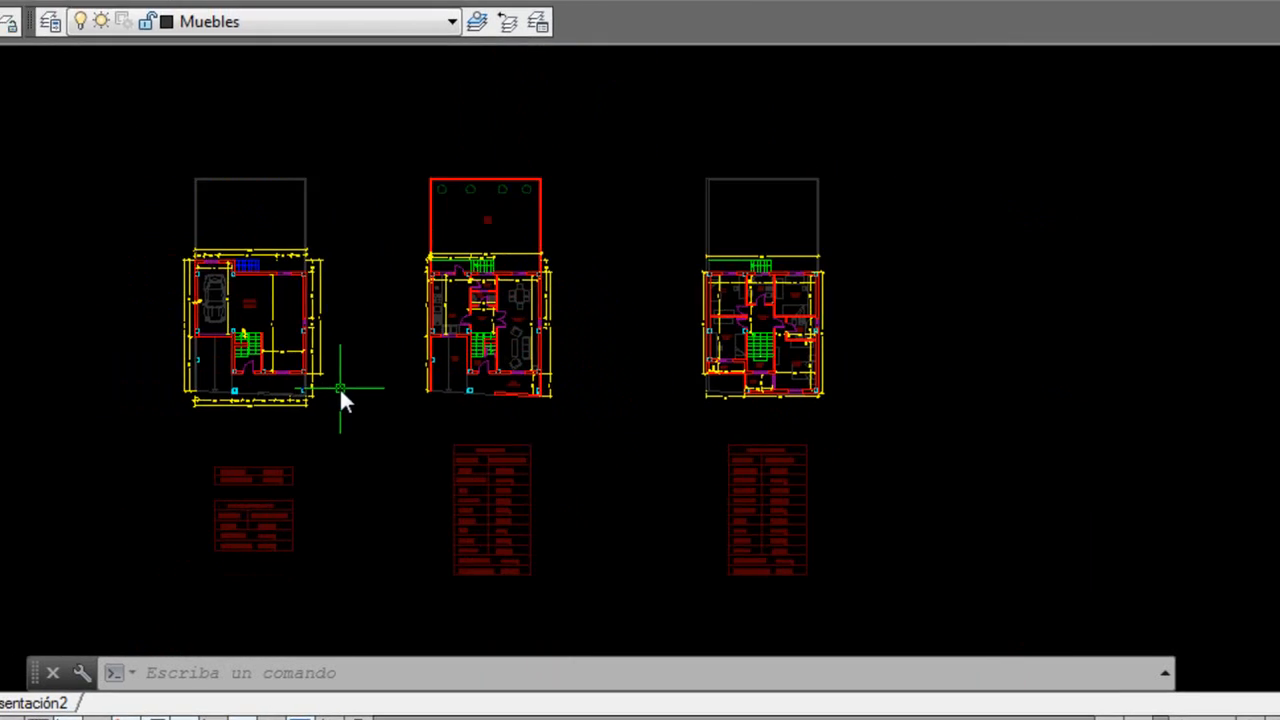
pyautogui.scroll(2, 332, 385)
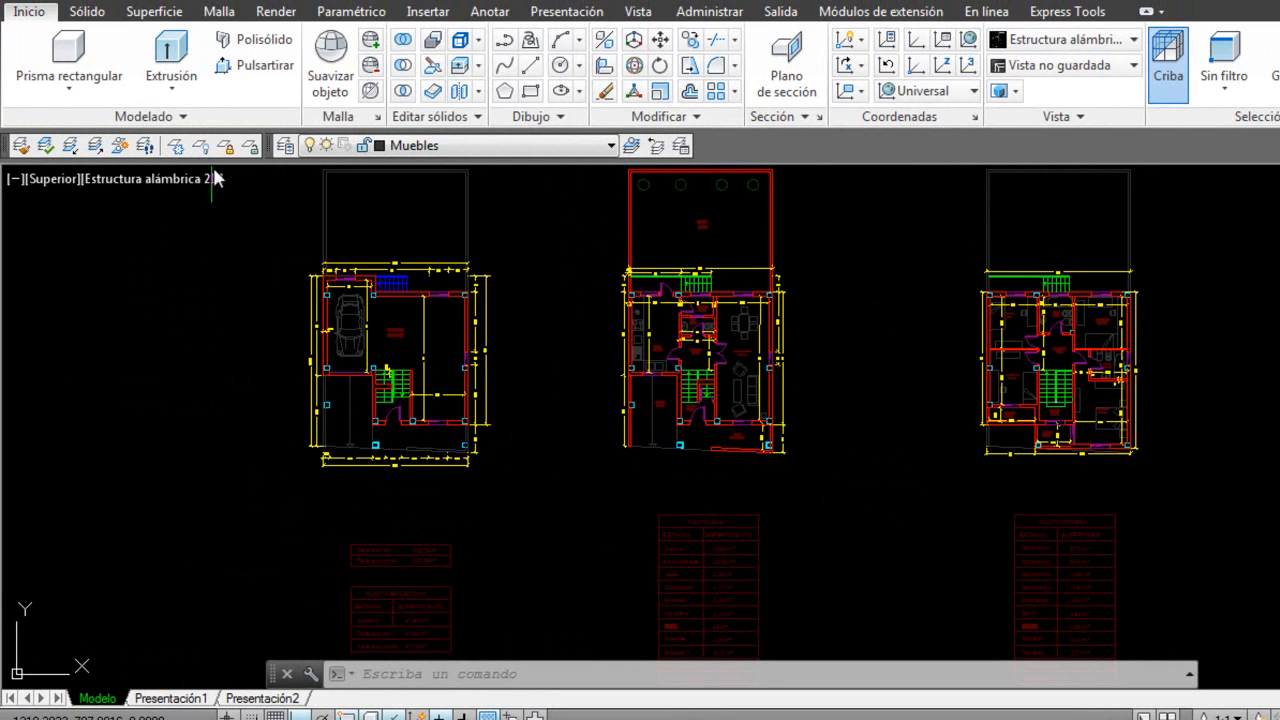
pyautogui.moveTo(326, 232); pyautogui.dragTo(334, 306, button='middle')
pyautogui.scroll(4, 660, 308)
pyautogui.click(658, 308)
pyautogui.click(537, 314)
pyautogui.scroll(-2, 494, 391)
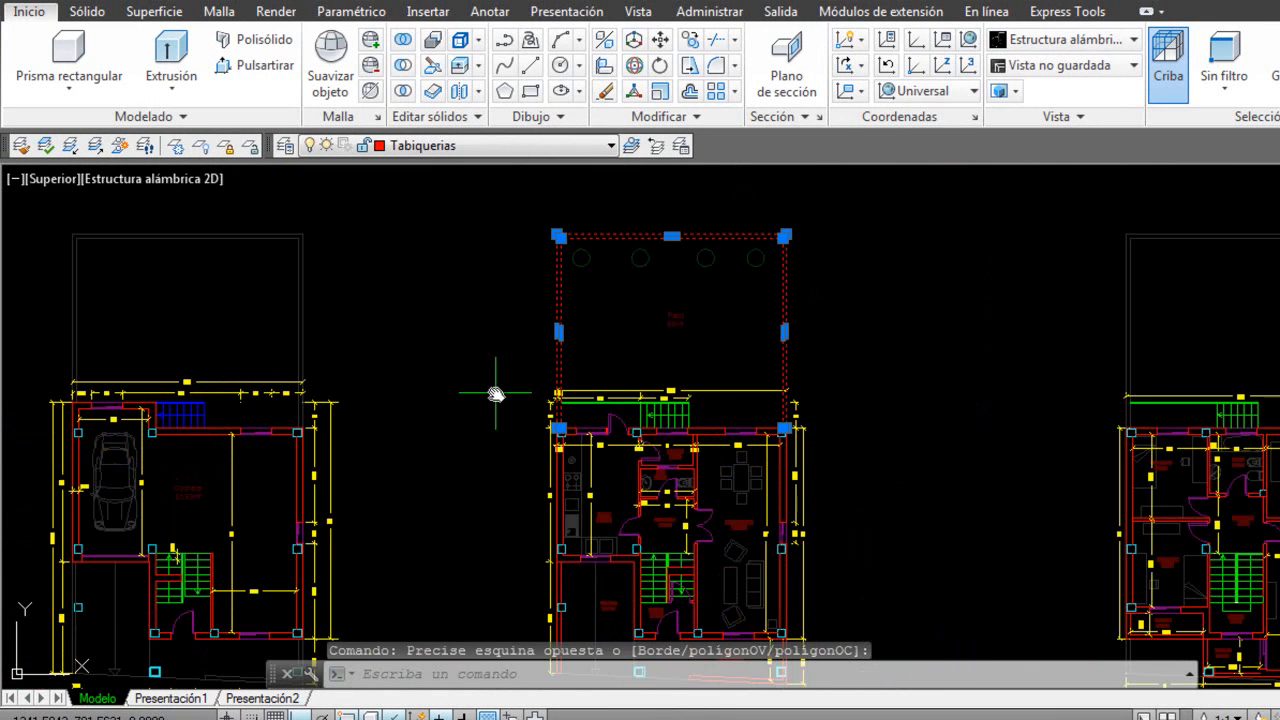
pyautogui.click(177, 147)
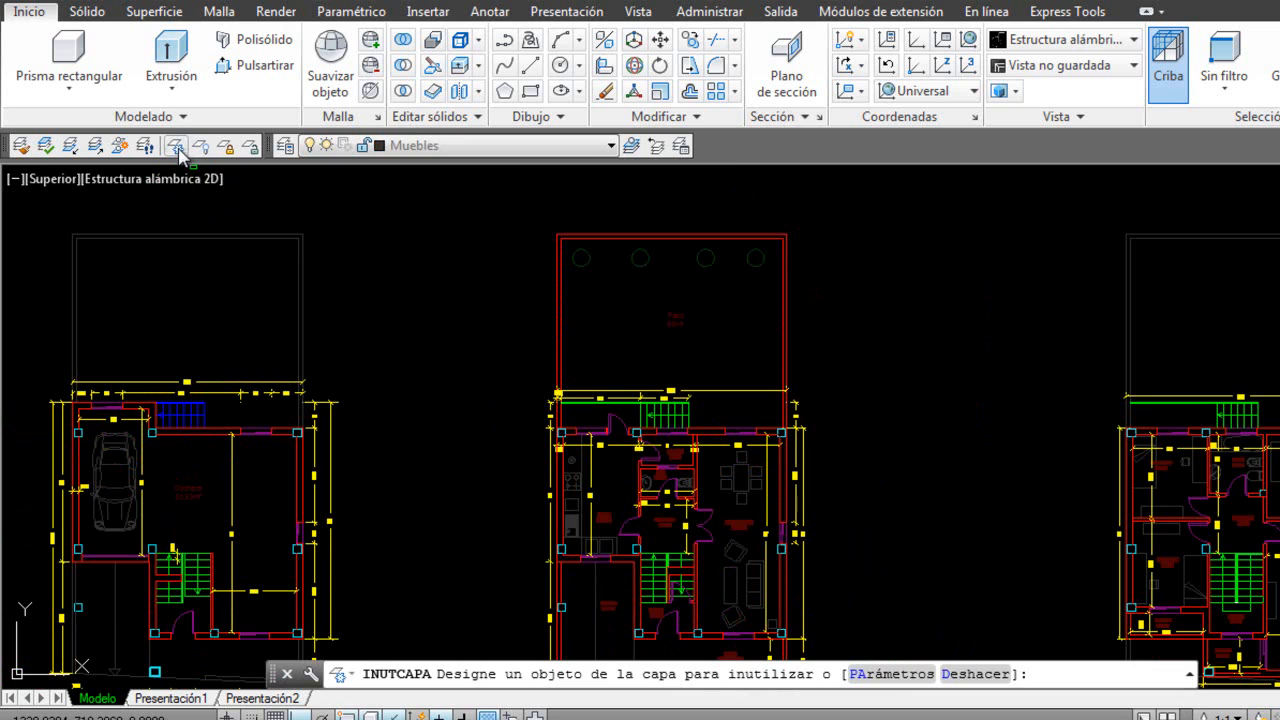
pyautogui.click(561, 290)
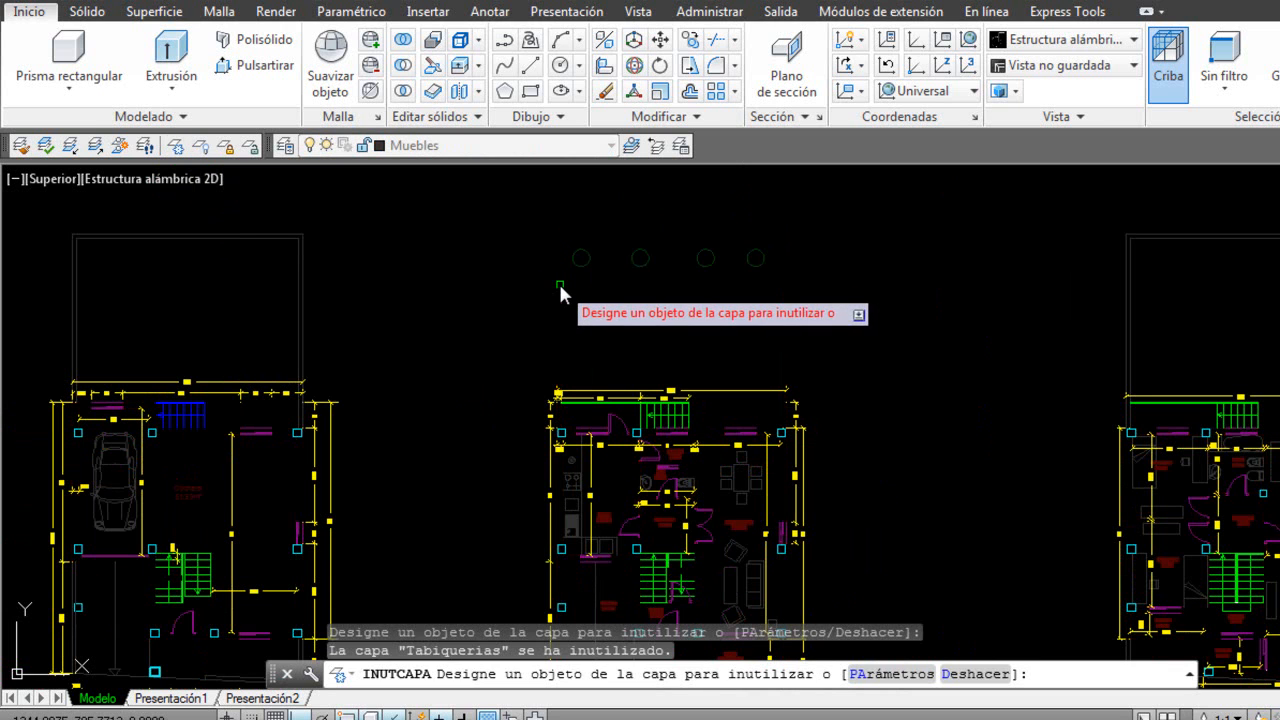
pyautogui.press('Escape')
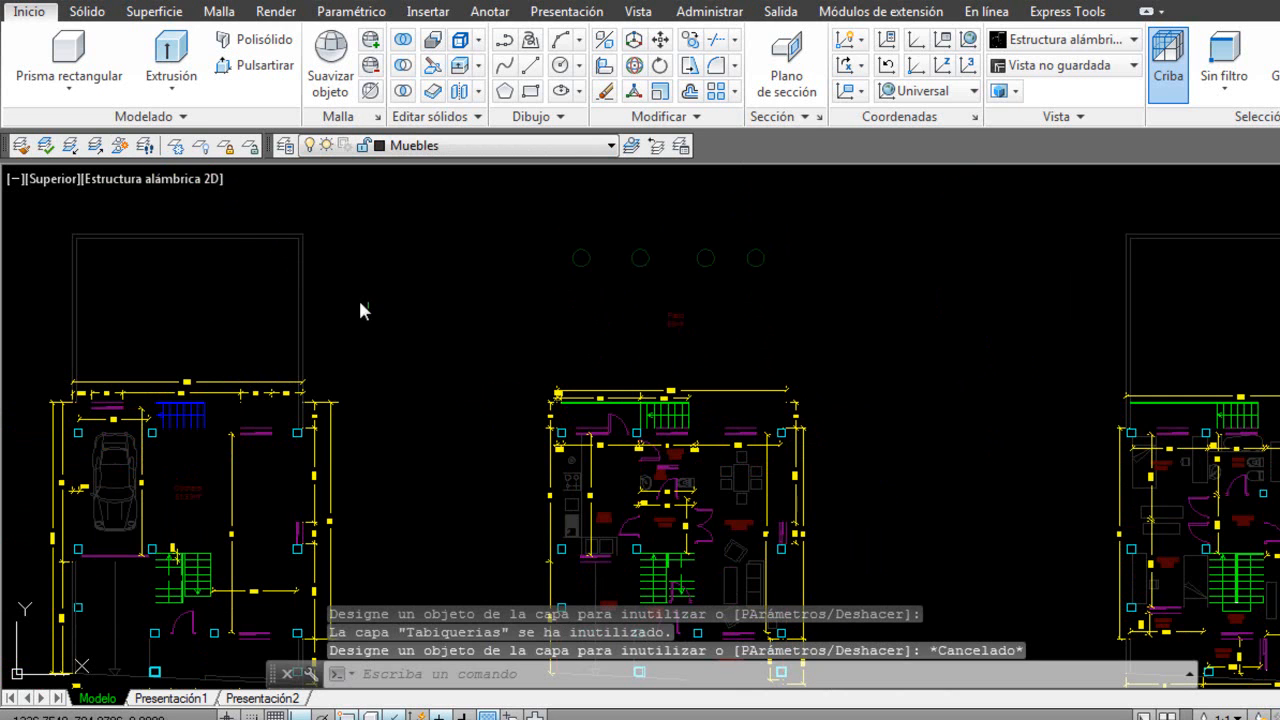
pyautogui.hotkey('ctrl', 'z')
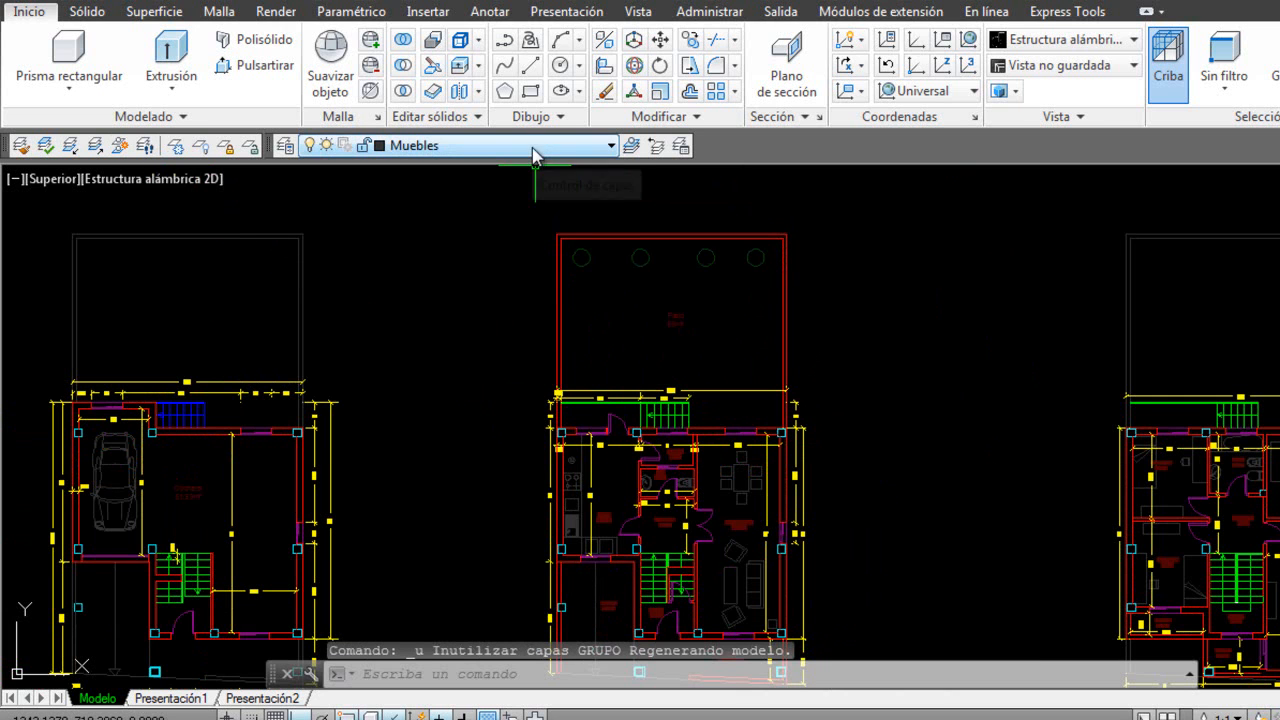
# Turn the Tabiquerias layer off and back on.
pyautogui.click(490, 146)
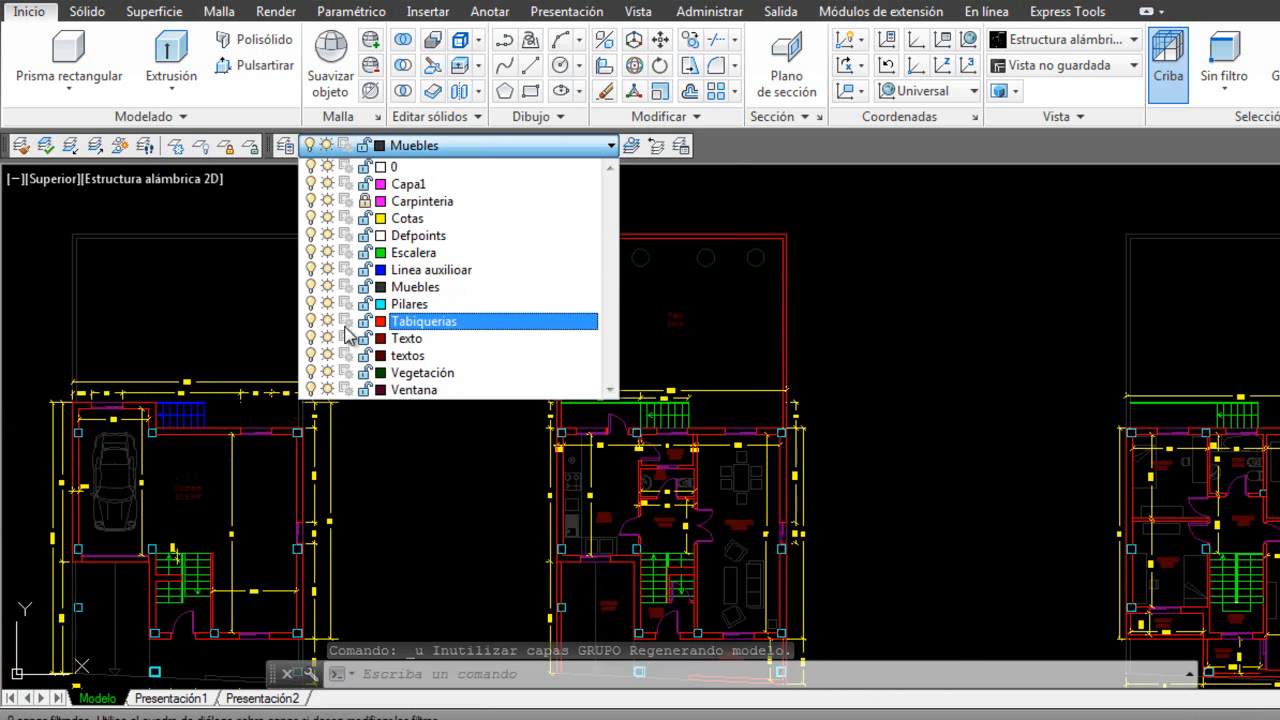
pyautogui.click(313, 322)
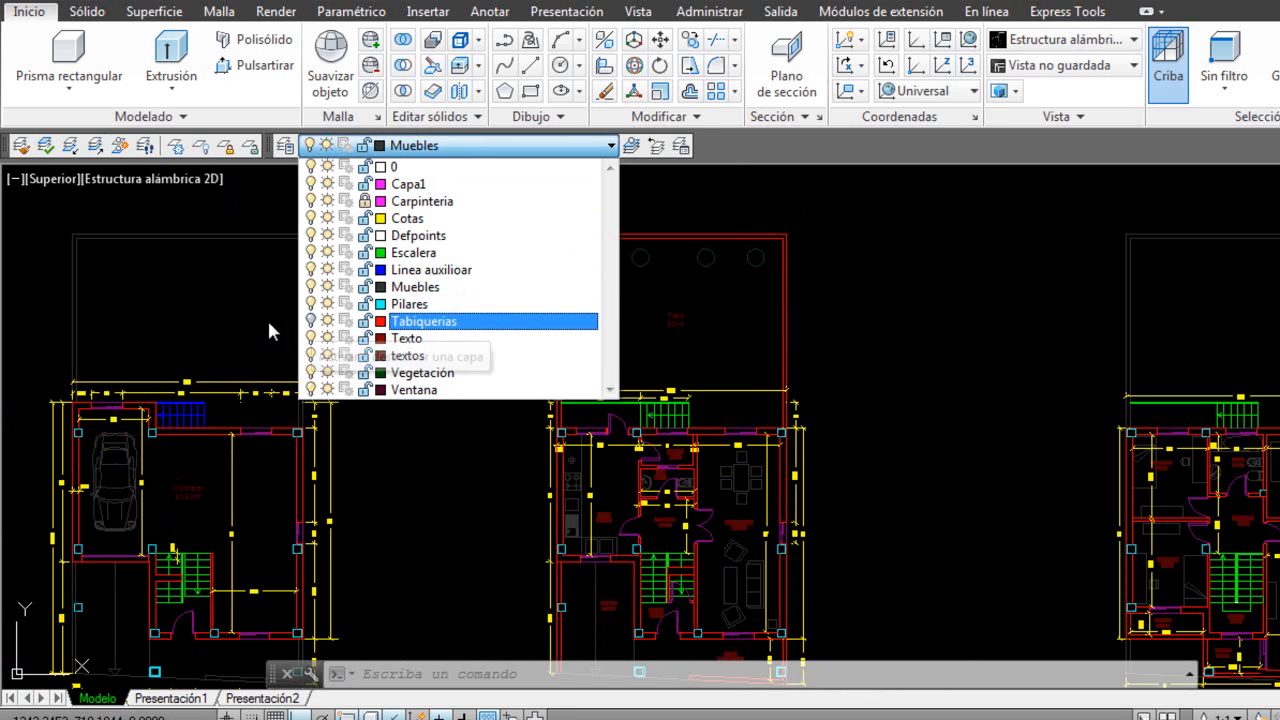
pyautogui.click(278, 321)
pyautogui.click(409, 150)
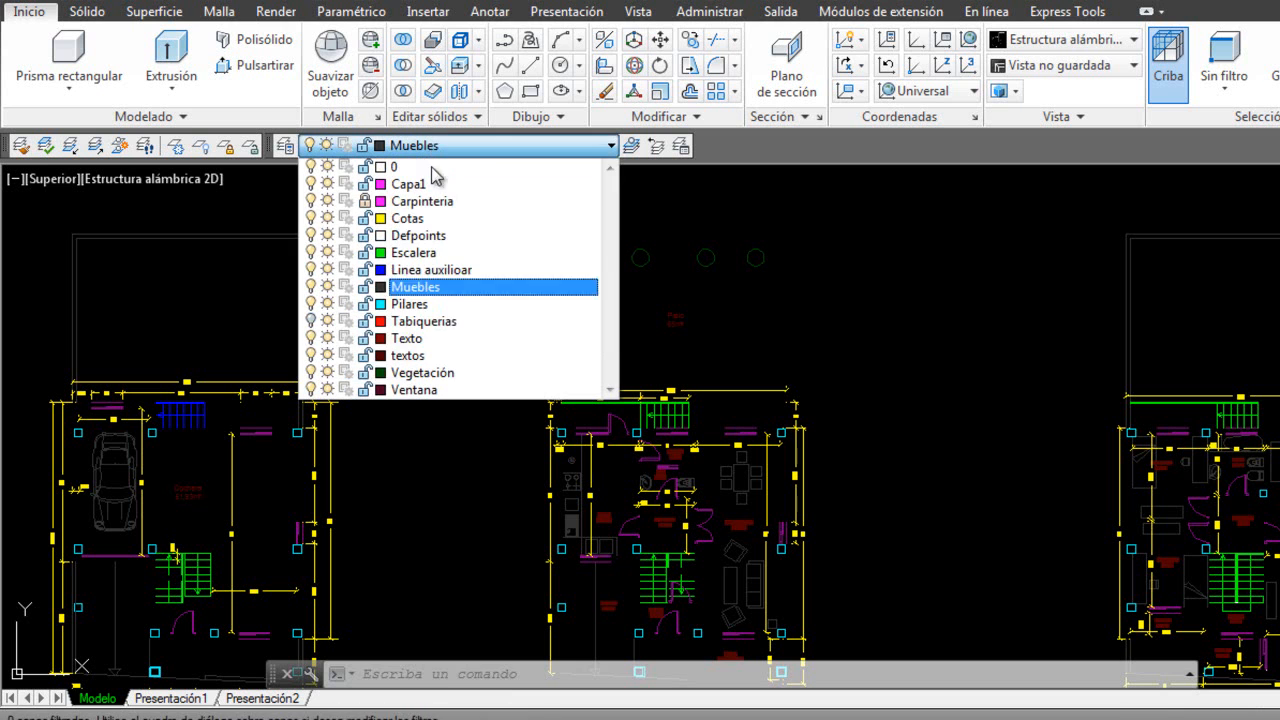
pyautogui.click(313, 322)
pyautogui.click(237, 297)
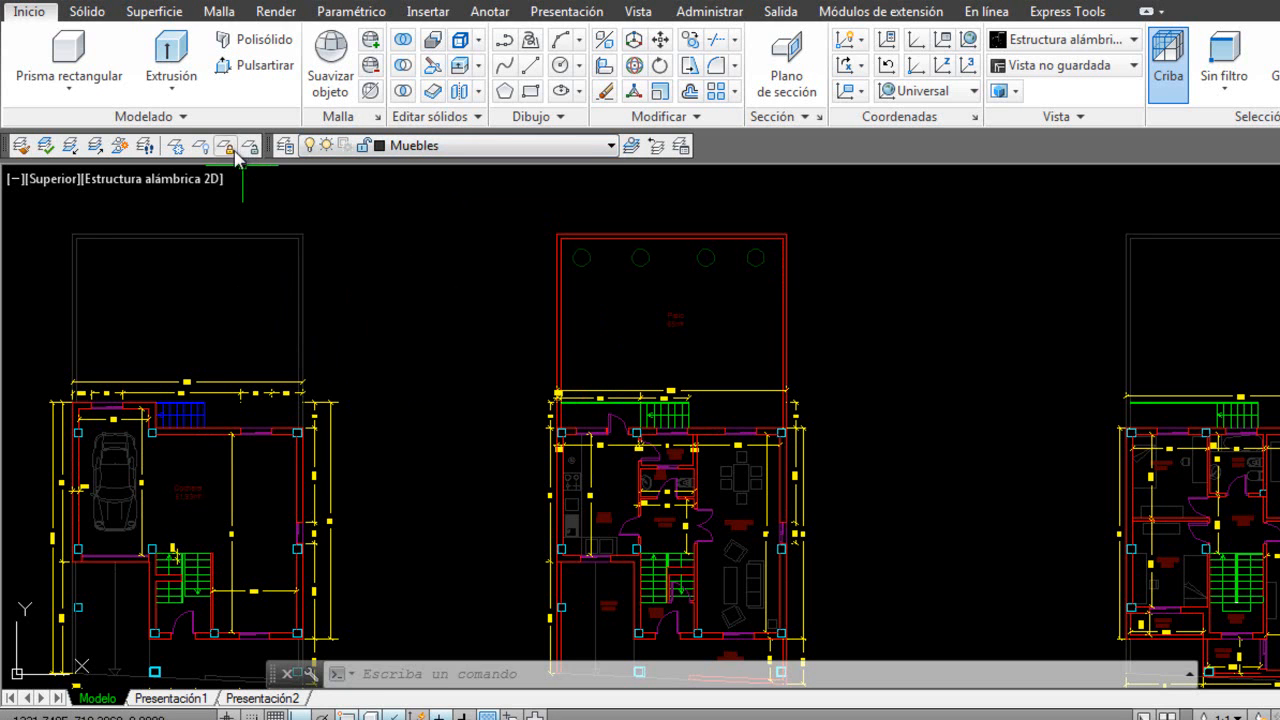
# Use Quick Select to select all objects whose Capa property equals Vegetación, and inspect the Patio circles.
pyautogui.scroll(-3, 470, 271)
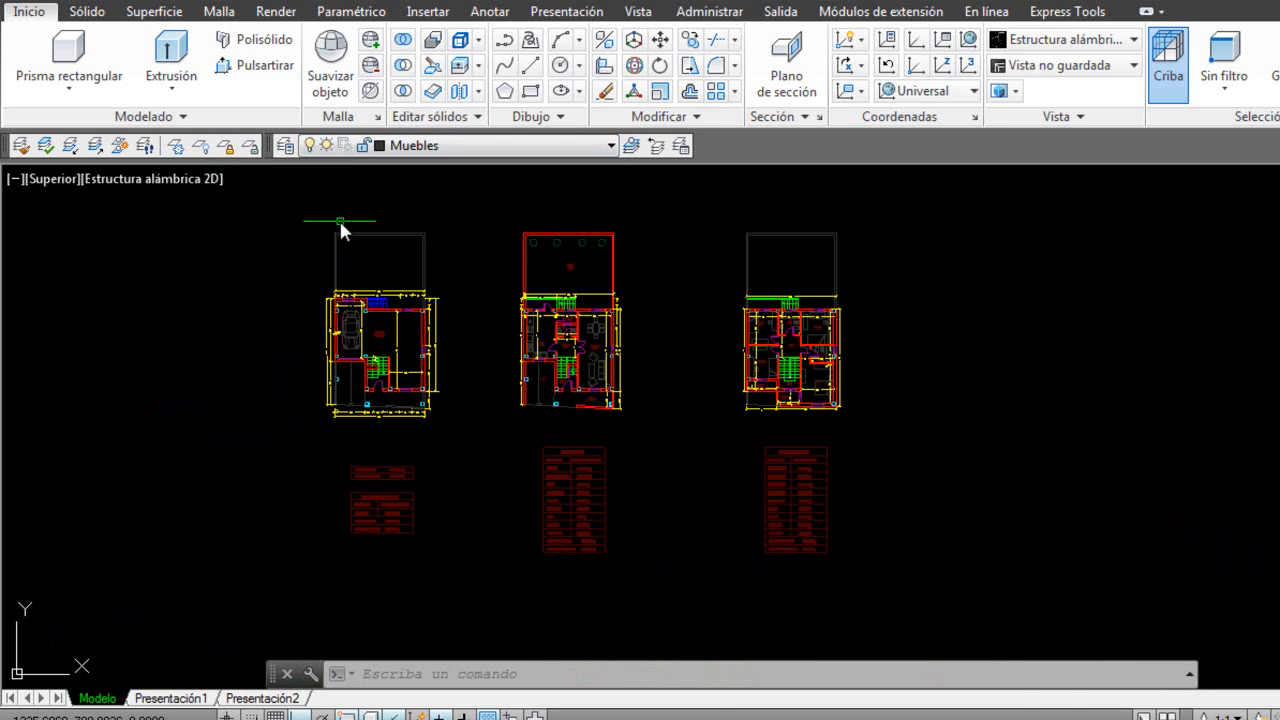
pyautogui.scroll(2, 359, 222)
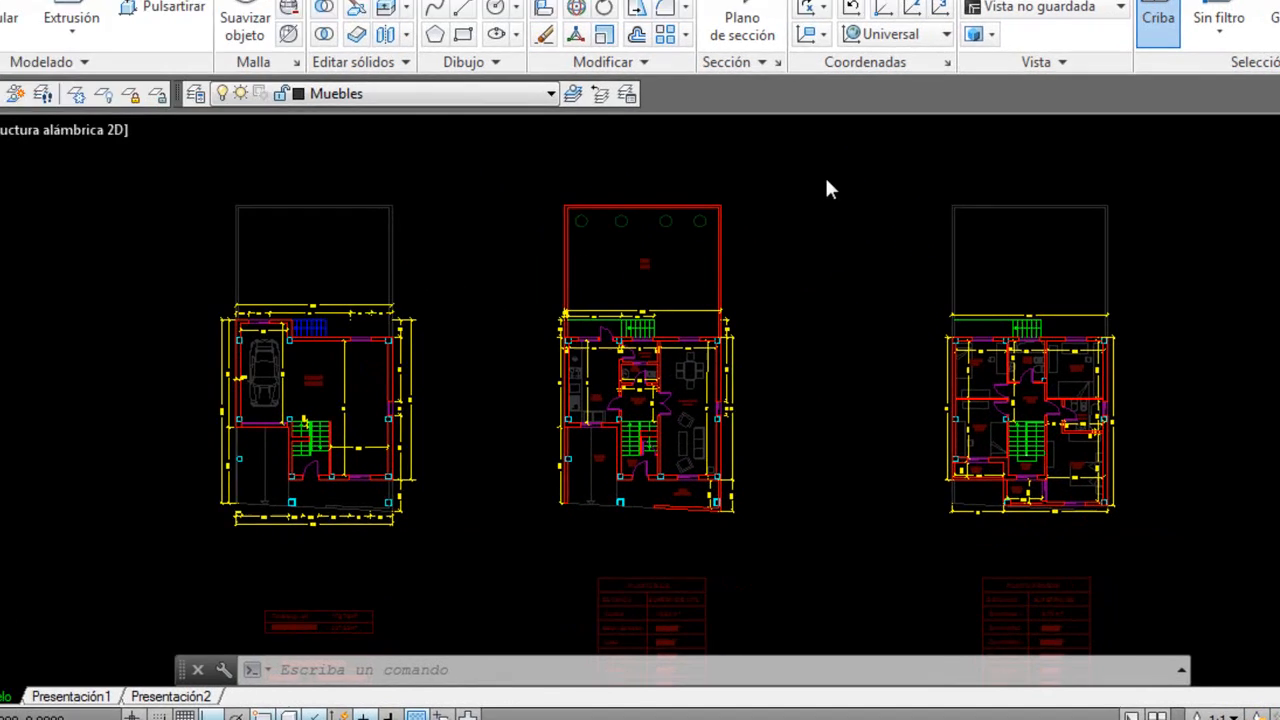
pyautogui.rightClick(862, 228)
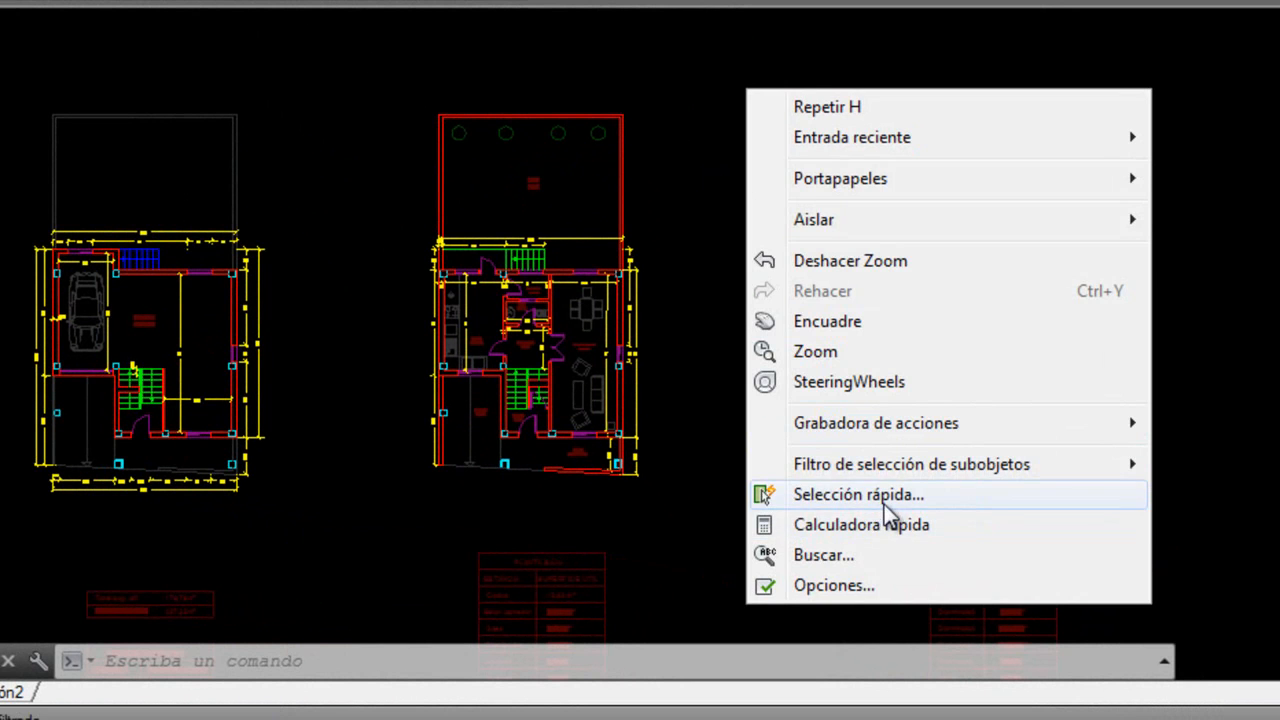
pyautogui.click(883, 501)
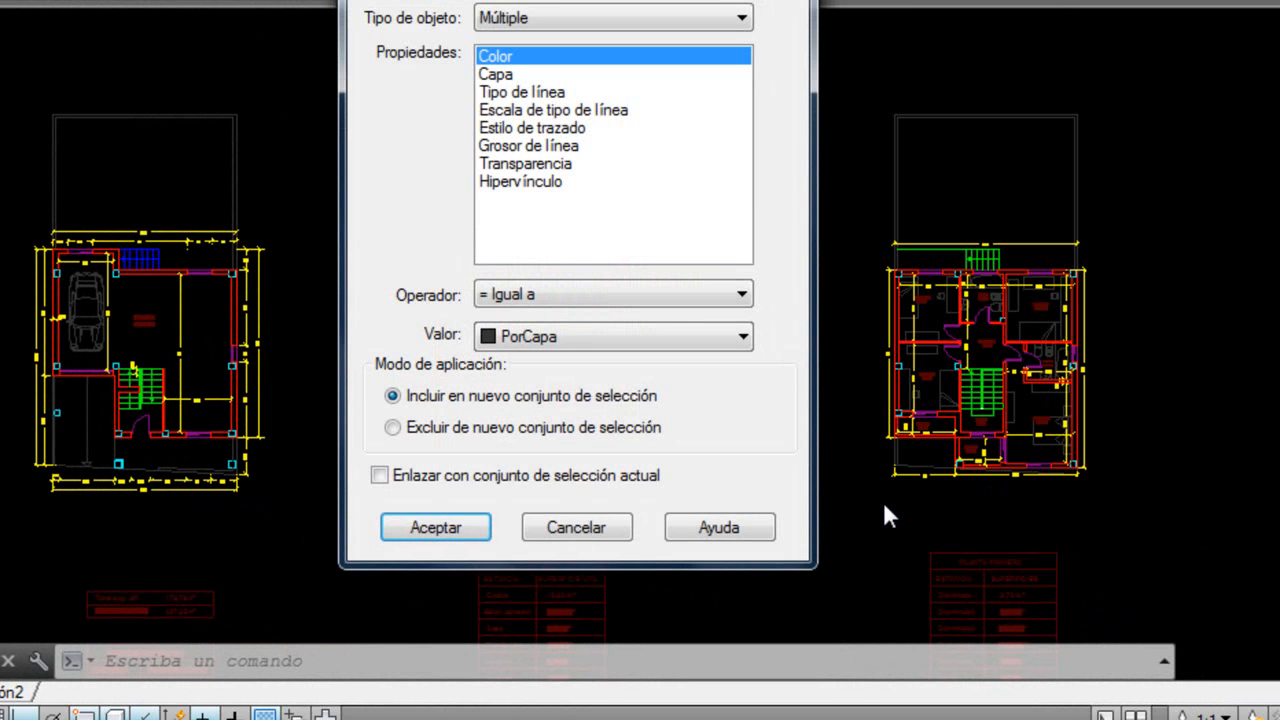
pyautogui.click(518, 70)
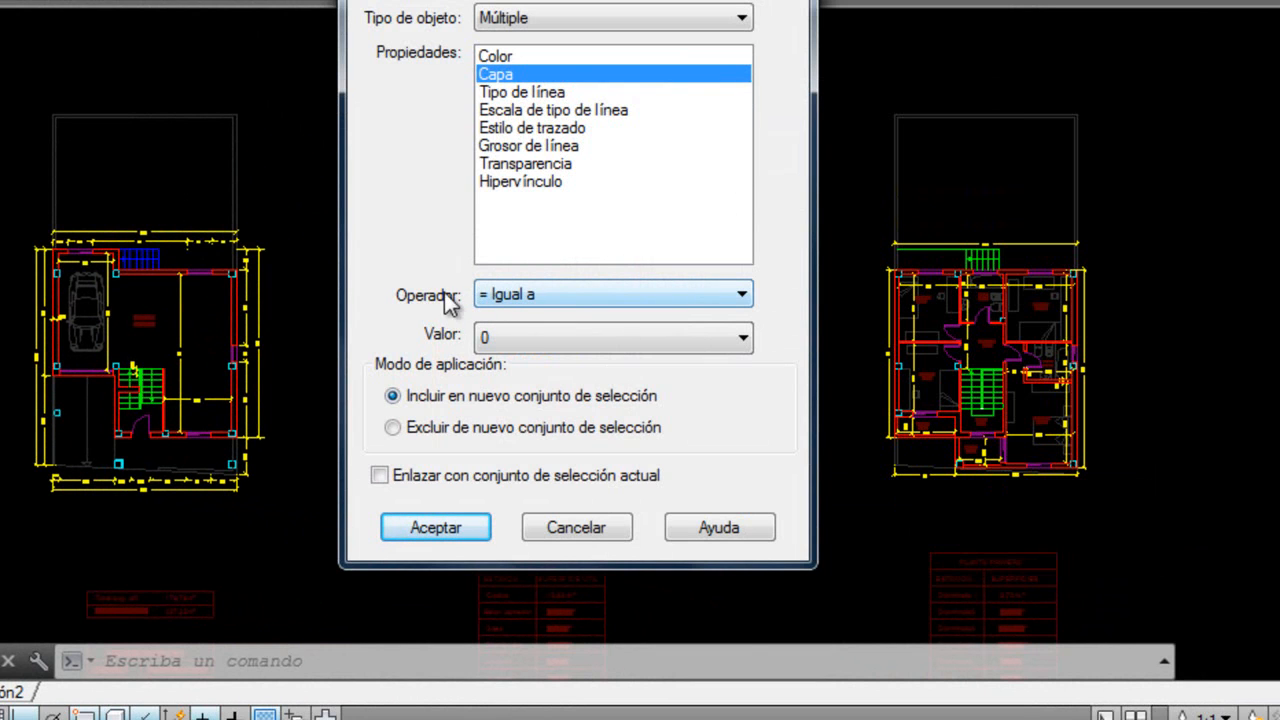
pyautogui.click(527, 341)
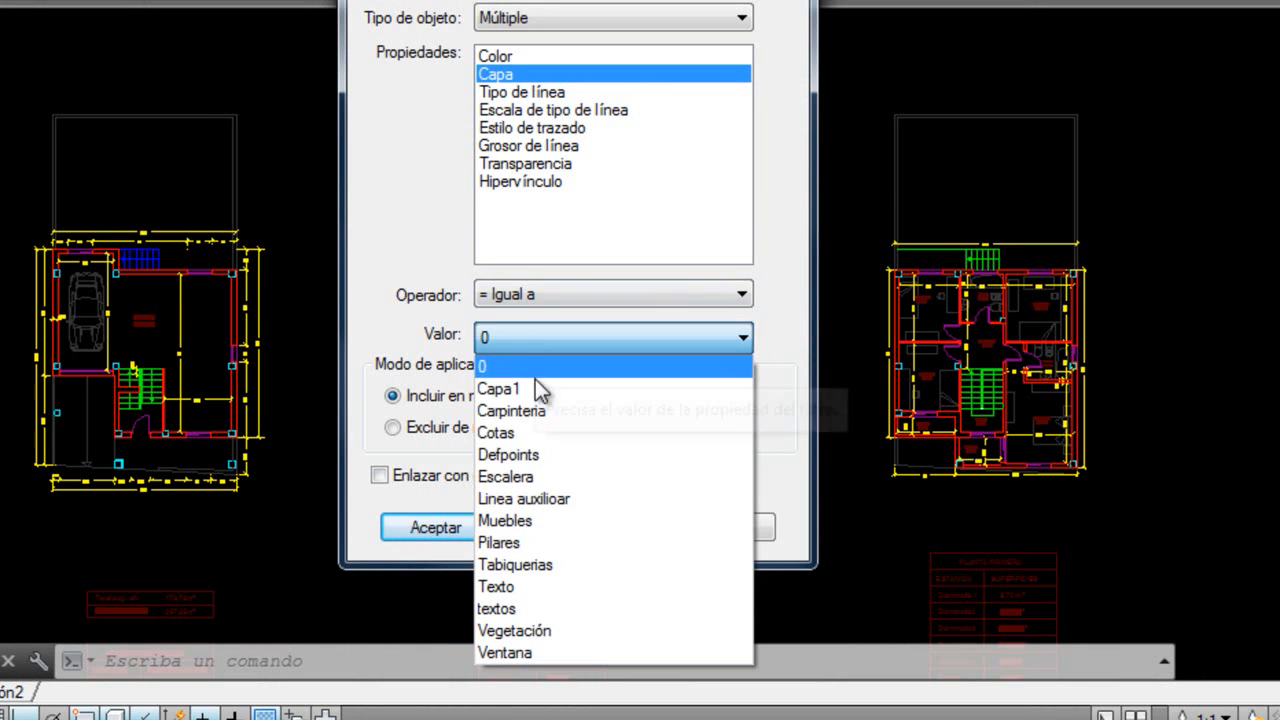
pyautogui.click(538, 631)
pyautogui.click(418, 528)
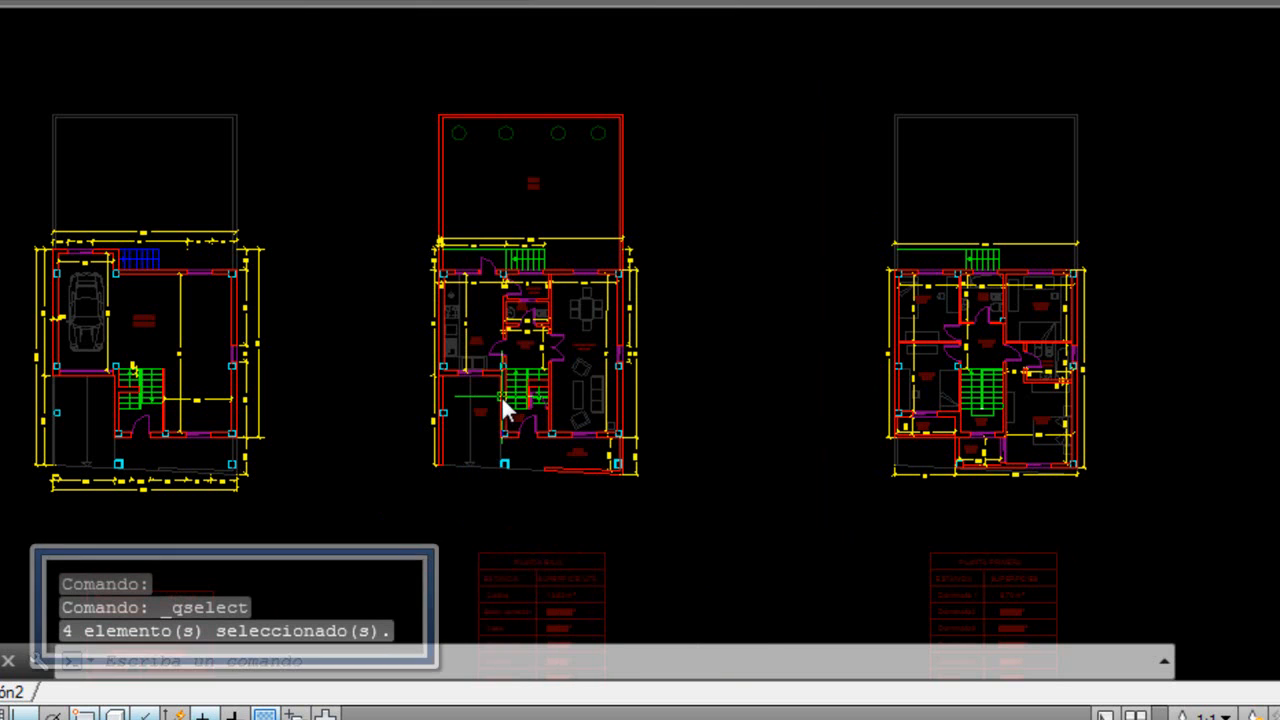
pyautogui.scroll(10, 505, 85)
pyautogui.scroll(-6, 600, 257)
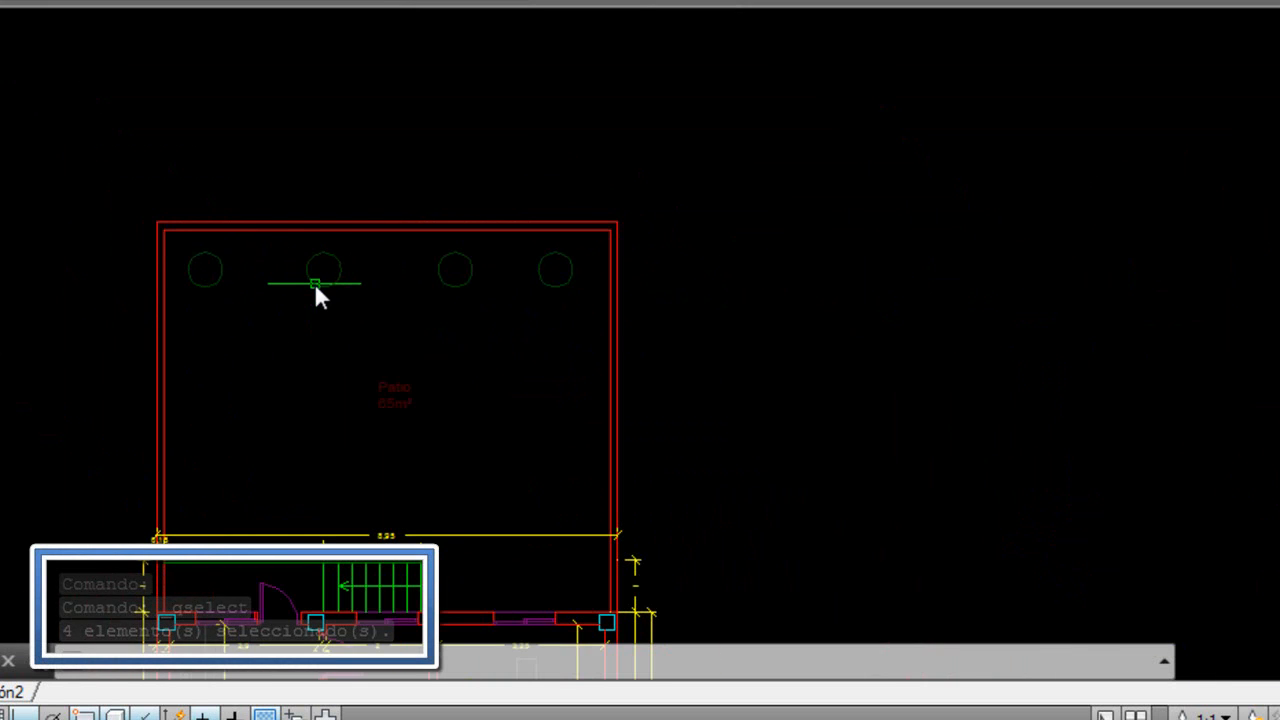
# Erase the quick-selected Vegetación circles in the Patio and undo the erasure.
pyautogui.moveTo(314, 283)
pyautogui.press('Delete')
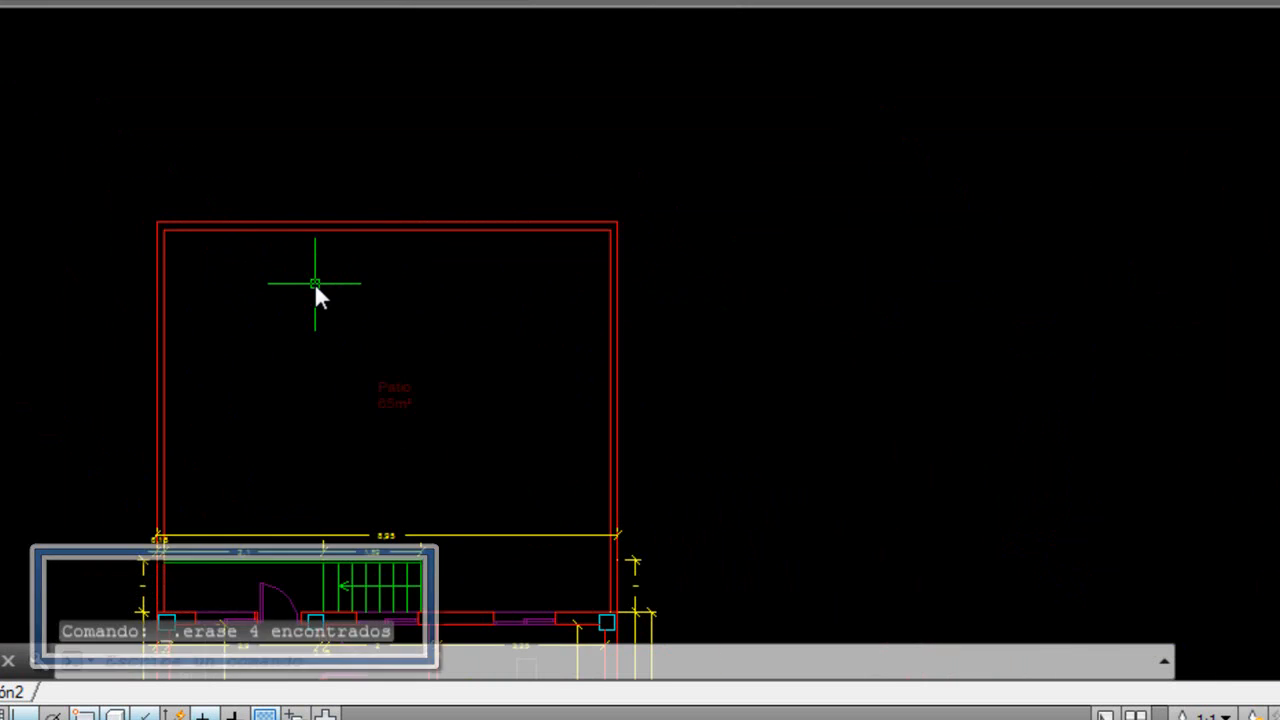
pyautogui.scroll(-6, 351, 277)
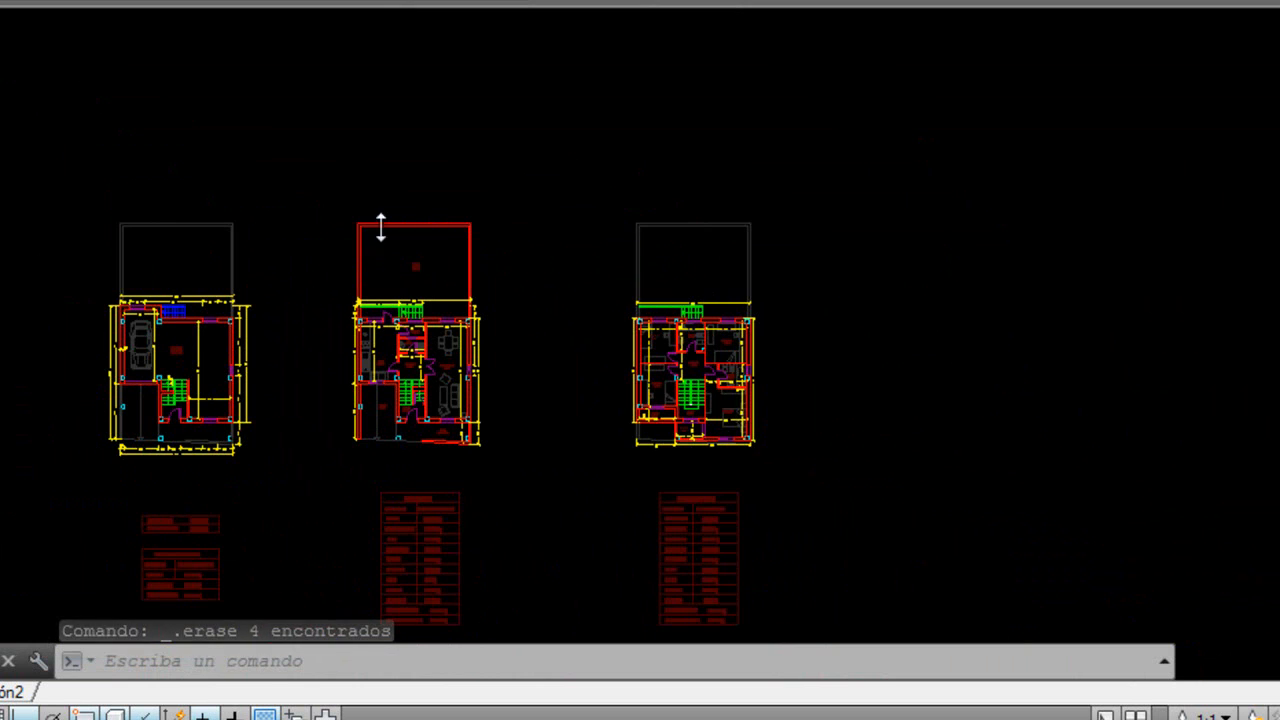
pyautogui.scroll(2, 402, 245)
pyautogui.hotkey('ctrl', 'z')
pyautogui.hotkey('ctrl', 'z')
pyautogui.hotkey('ctrl', 'z')
pyautogui.scroll(5, 423, 243)
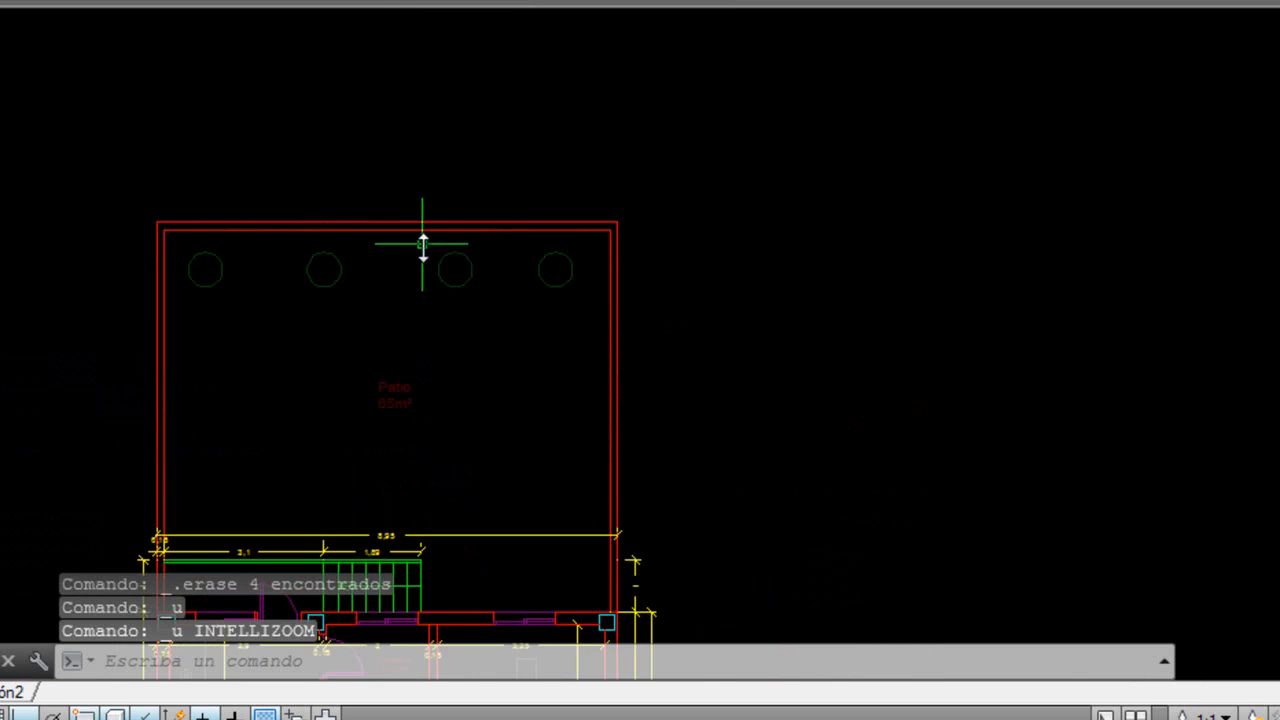
# Select the four Patio circles with a crossing window and erase them.
pyautogui.click(596, 250)
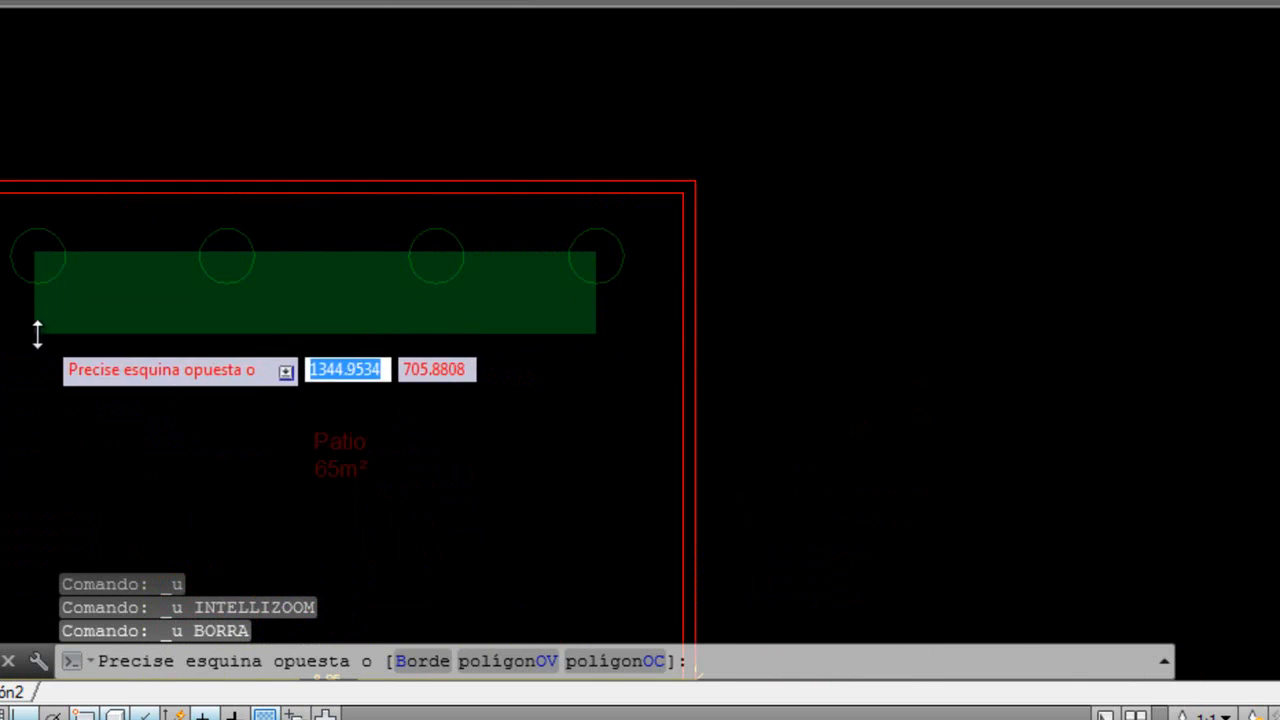
pyautogui.click(18, 337)
pyautogui.press('Delete')
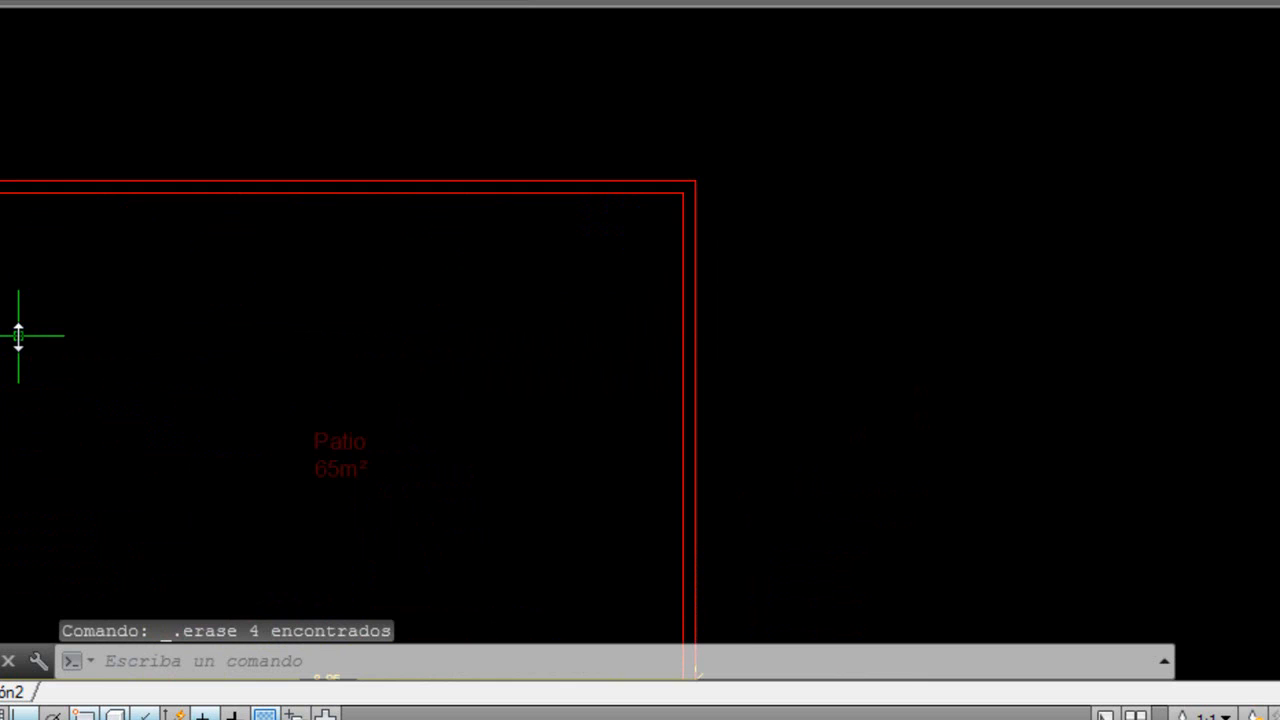
pyautogui.scroll(-5, 173, 216)
# Select the carpentry lines of the Cochera's wall windows one opening at a time with crossing windows, and clear the selection.
pyautogui.scroll(10, 92, 268)
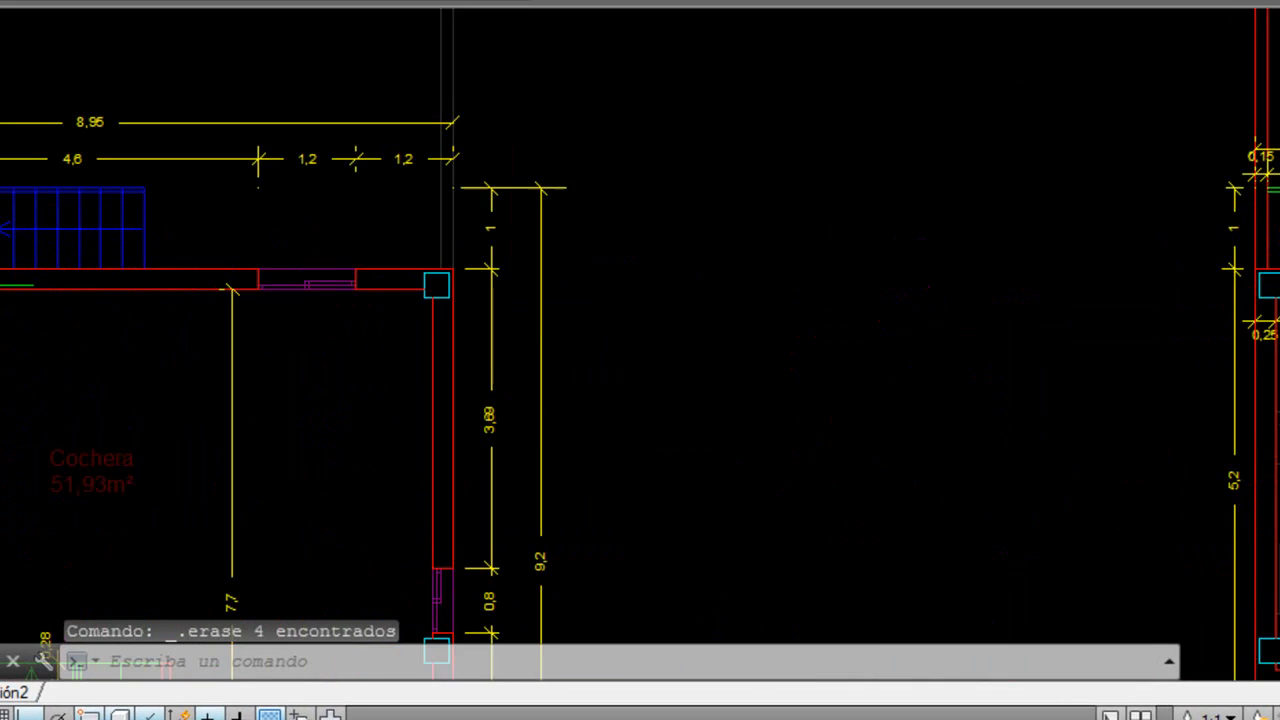
pyautogui.click(455, 155)
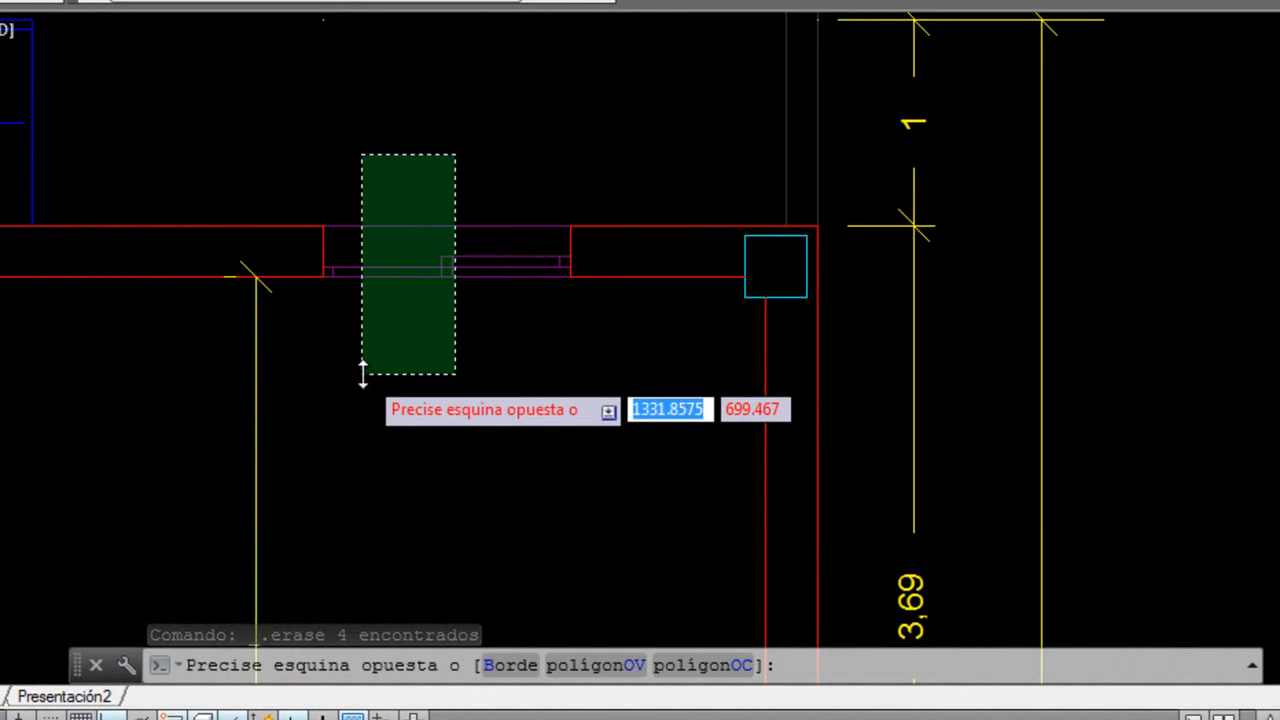
pyautogui.press('Escape')
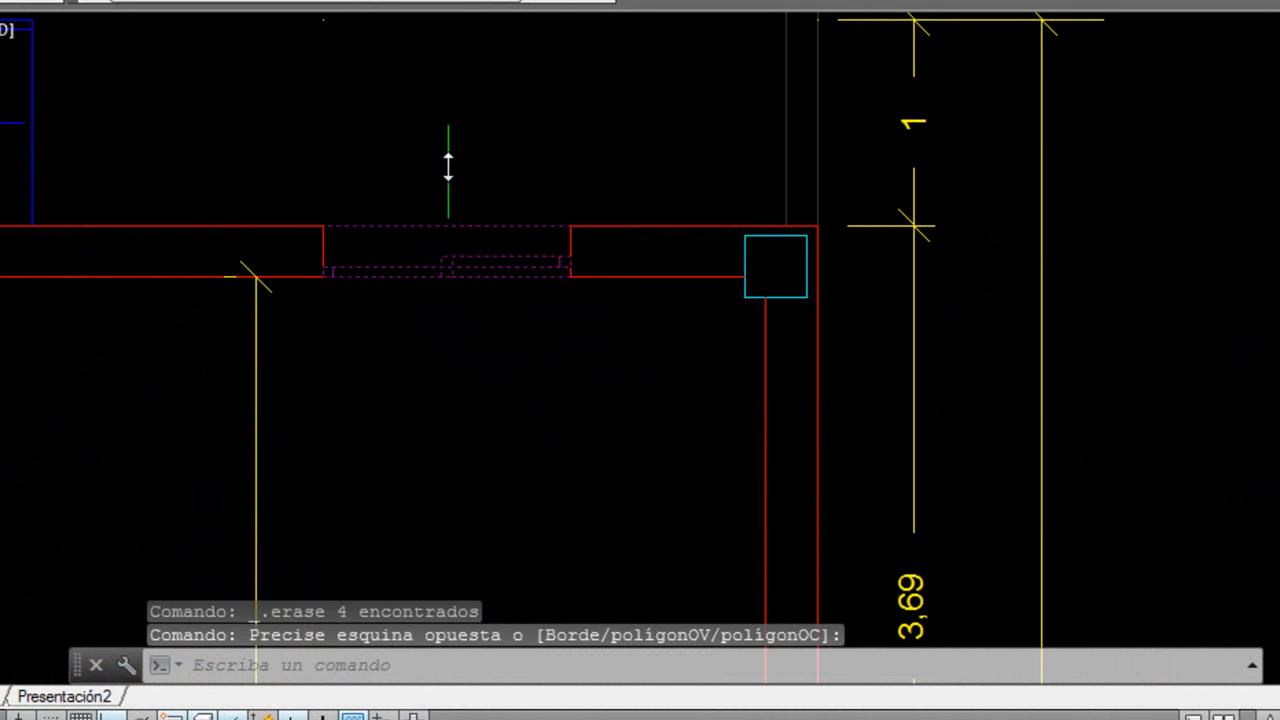
pyautogui.scroll(-8, 375, 330)
pyautogui.scroll(4, 437, 549)
pyautogui.scroll(2, 437, 549)
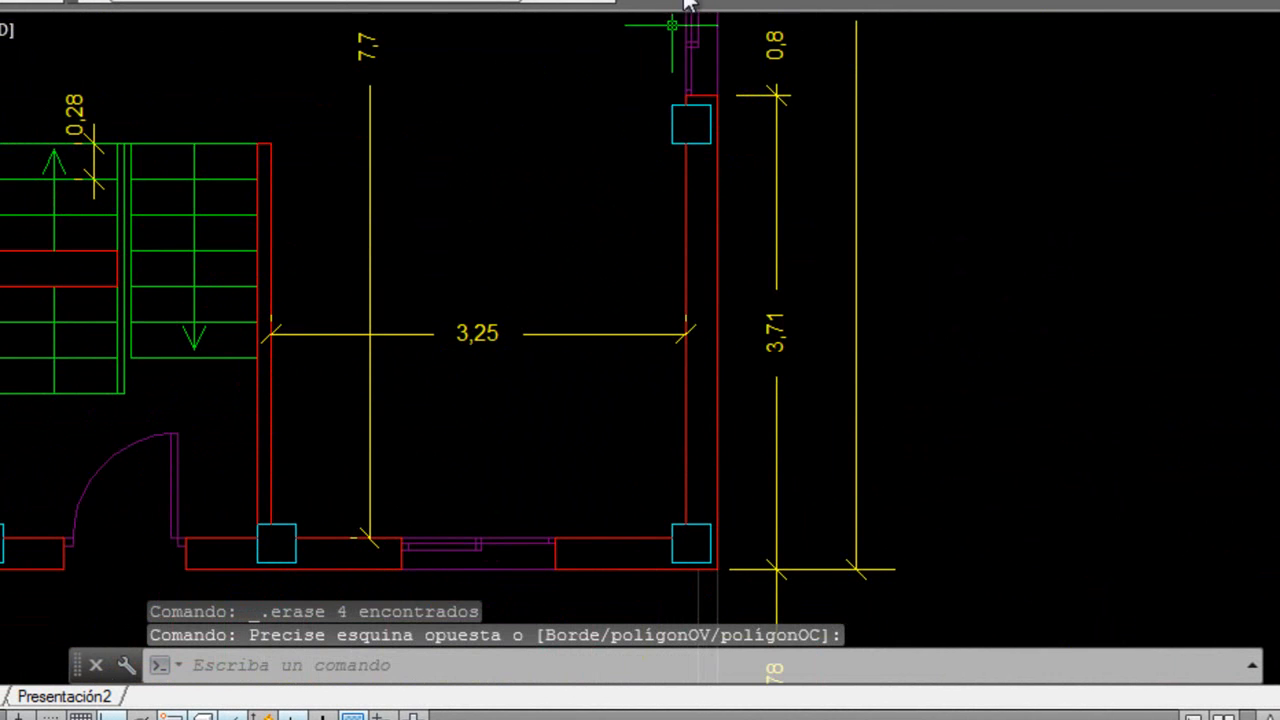
pyautogui.click(677, 31)
pyautogui.click(618, 79)
pyautogui.scroll(-8, 339, 339)
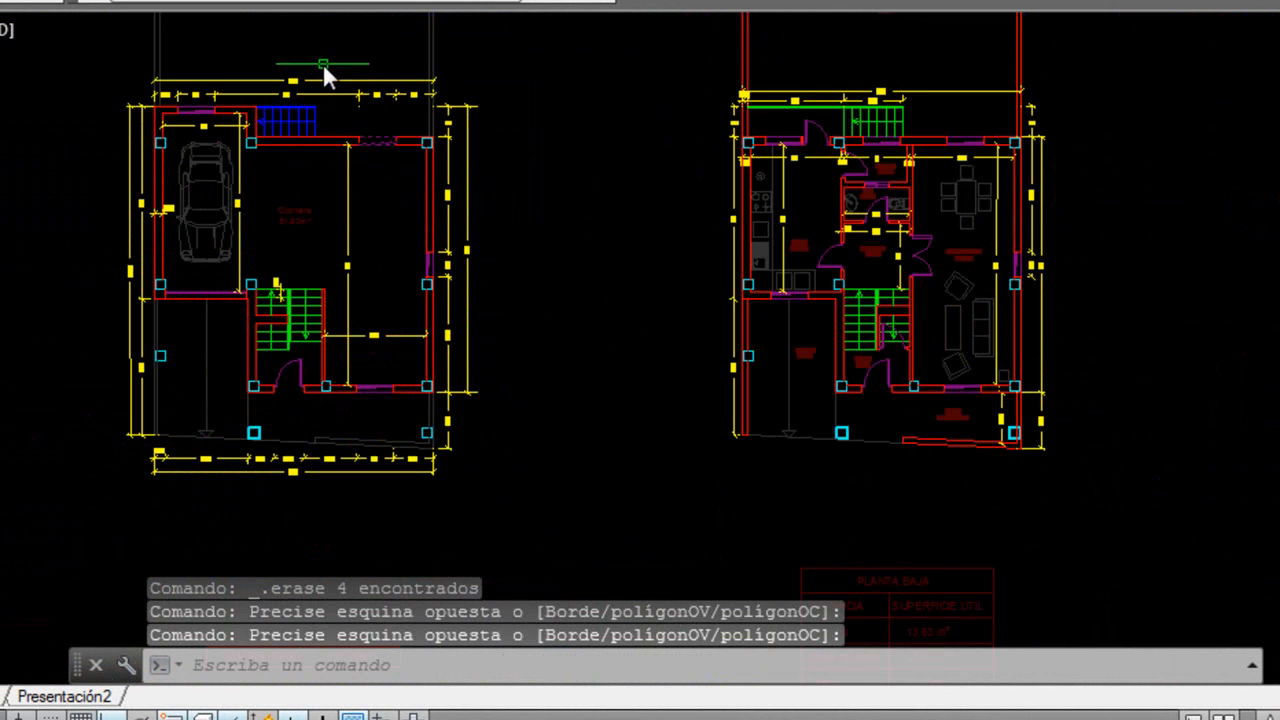
pyautogui.hotkey('ctrl', 'z')
pyautogui.scroll(-8, 460, 305)
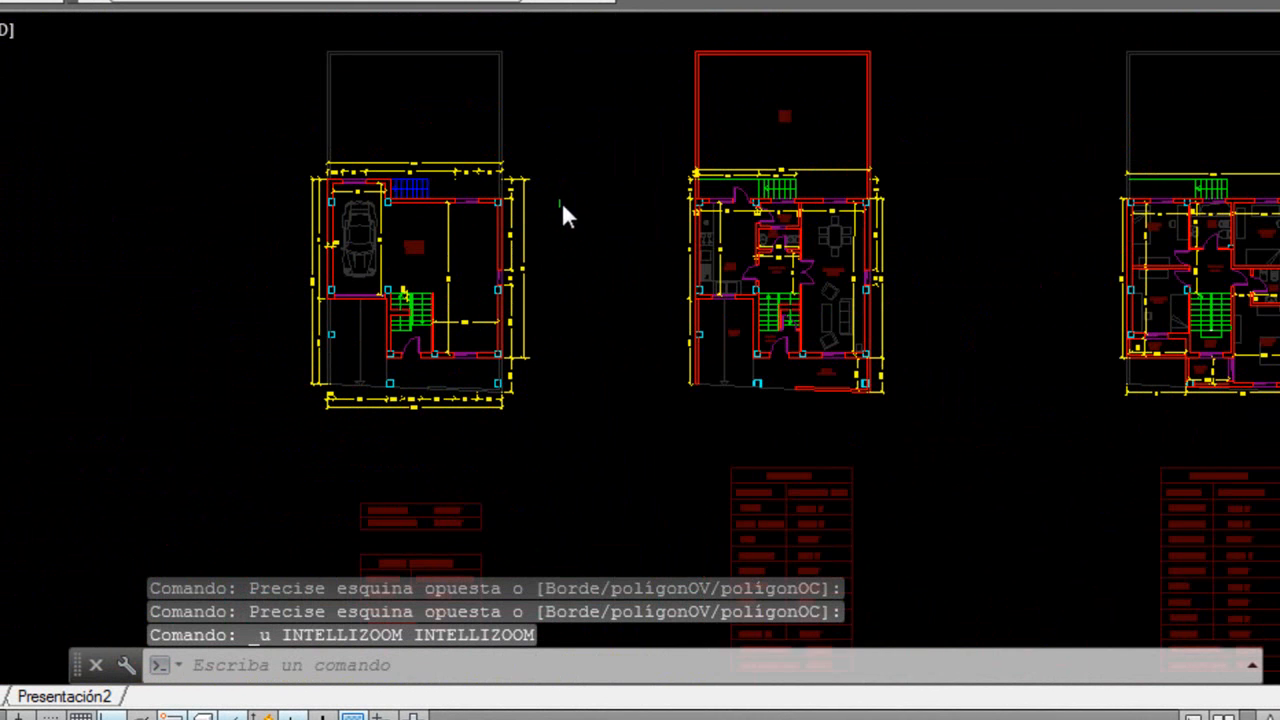
# Quick-select all objects whose Capa property equals Carpinteria across the three floor plans, and try to erase them.
pyautogui.rightClick(588, 200)
pyautogui.click(697, 613)
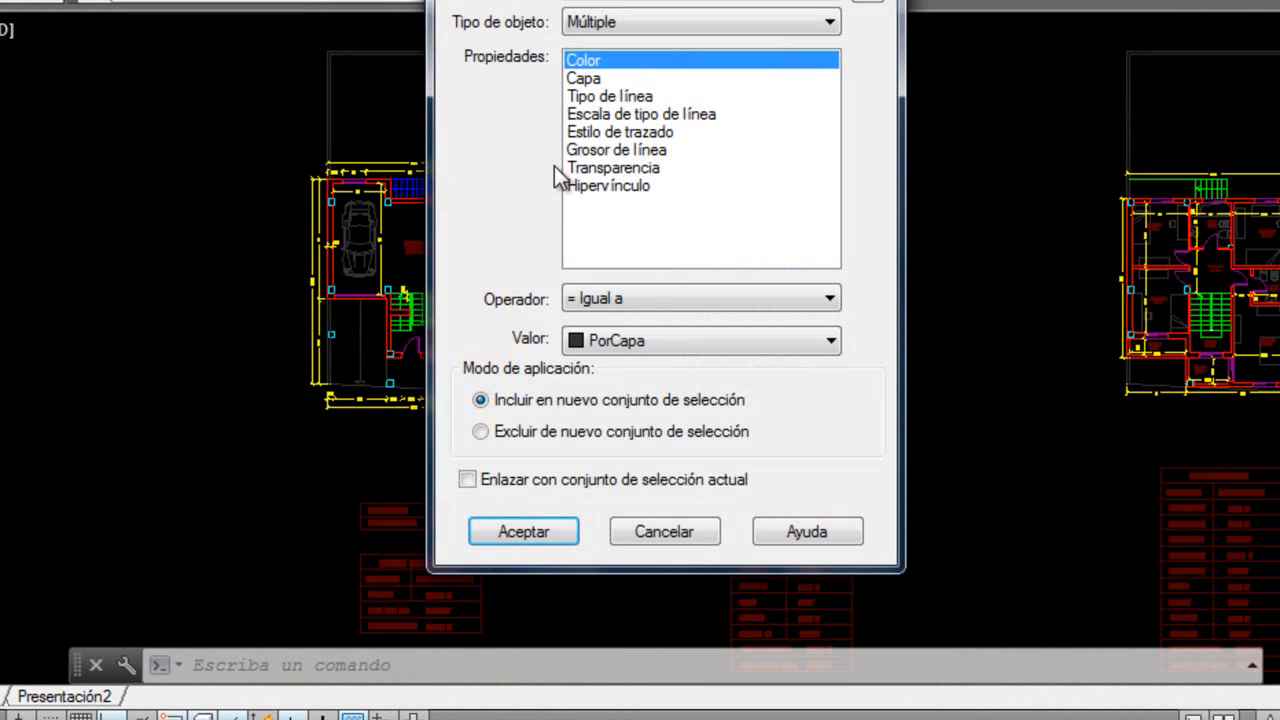
pyautogui.click(585, 78)
pyautogui.click(640, 342)
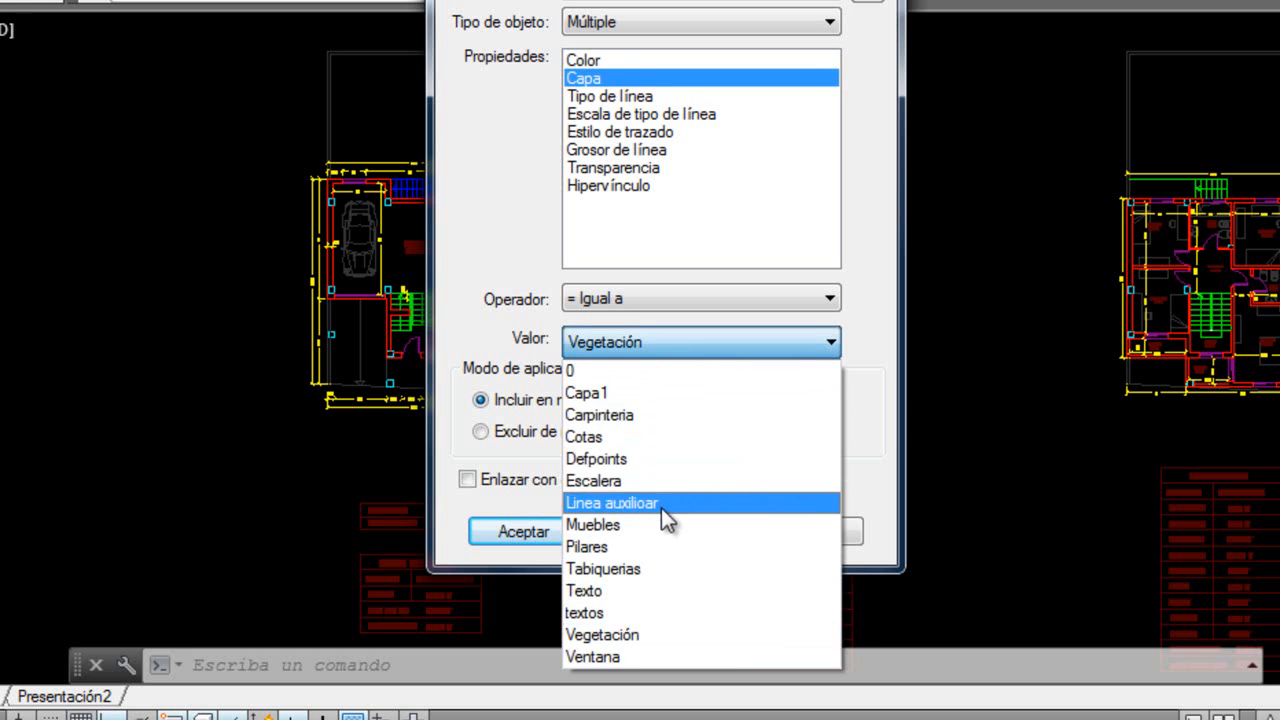
pyautogui.click(643, 414)
pyautogui.click(538, 528)
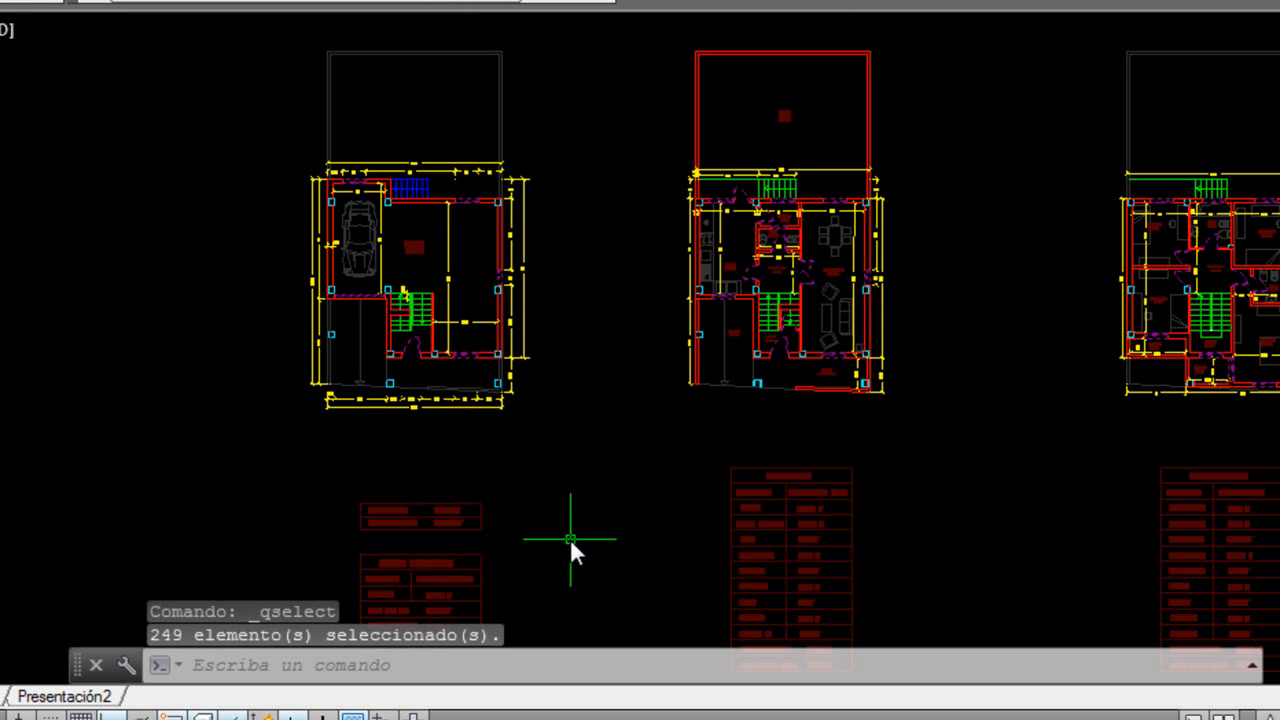
pyautogui.press('Delete')
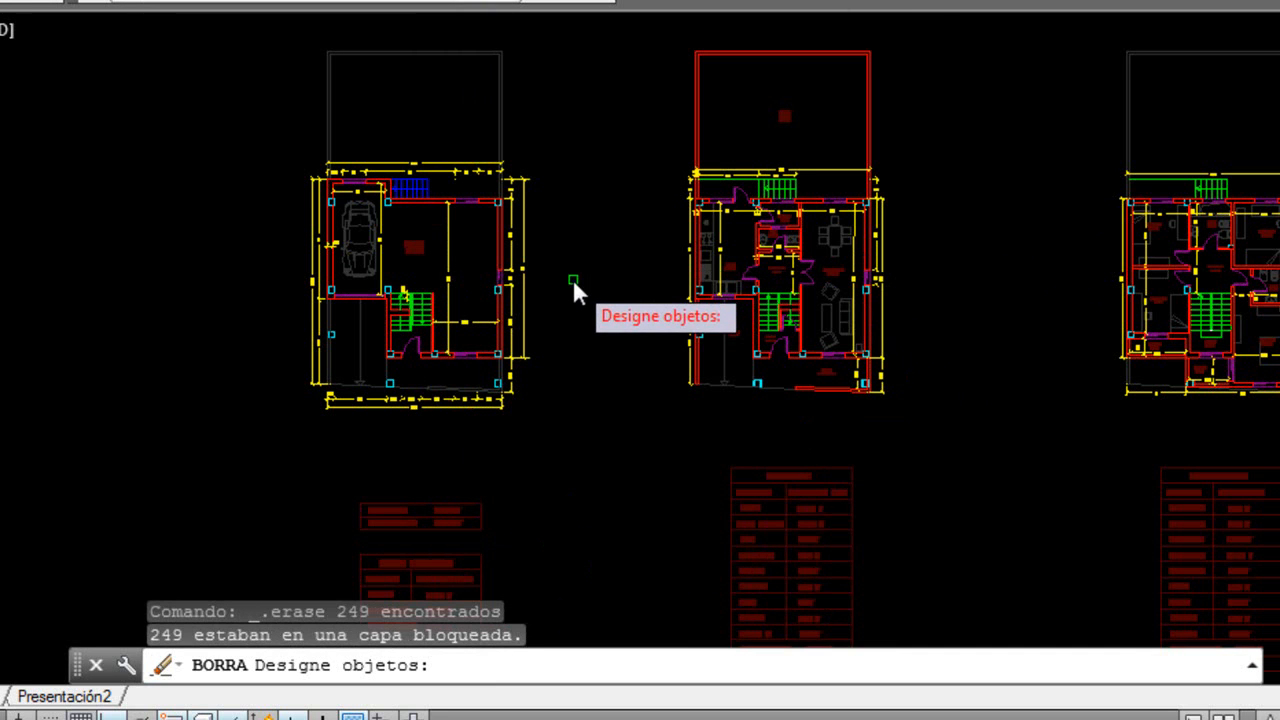
pyautogui.press('Escape')
# Unlock the Carpinteria layer.
pyautogui.scroll(6, 588, 252)
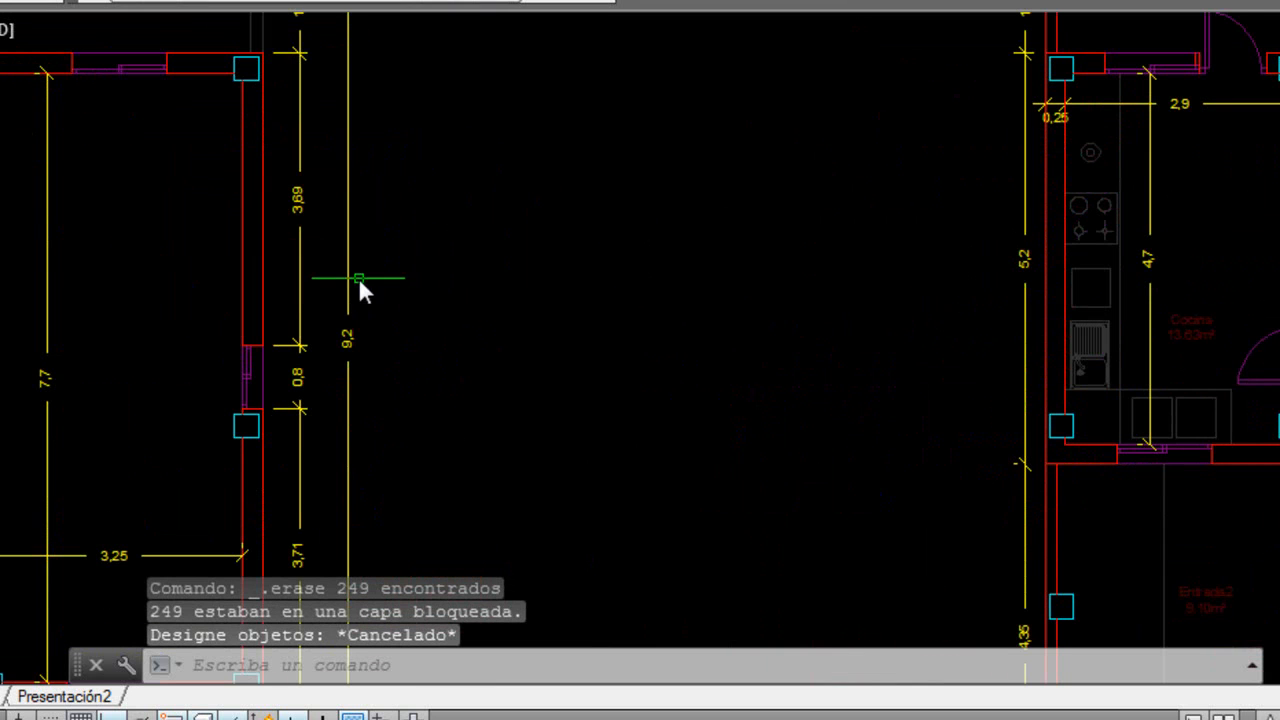
pyautogui.click(344, 2)
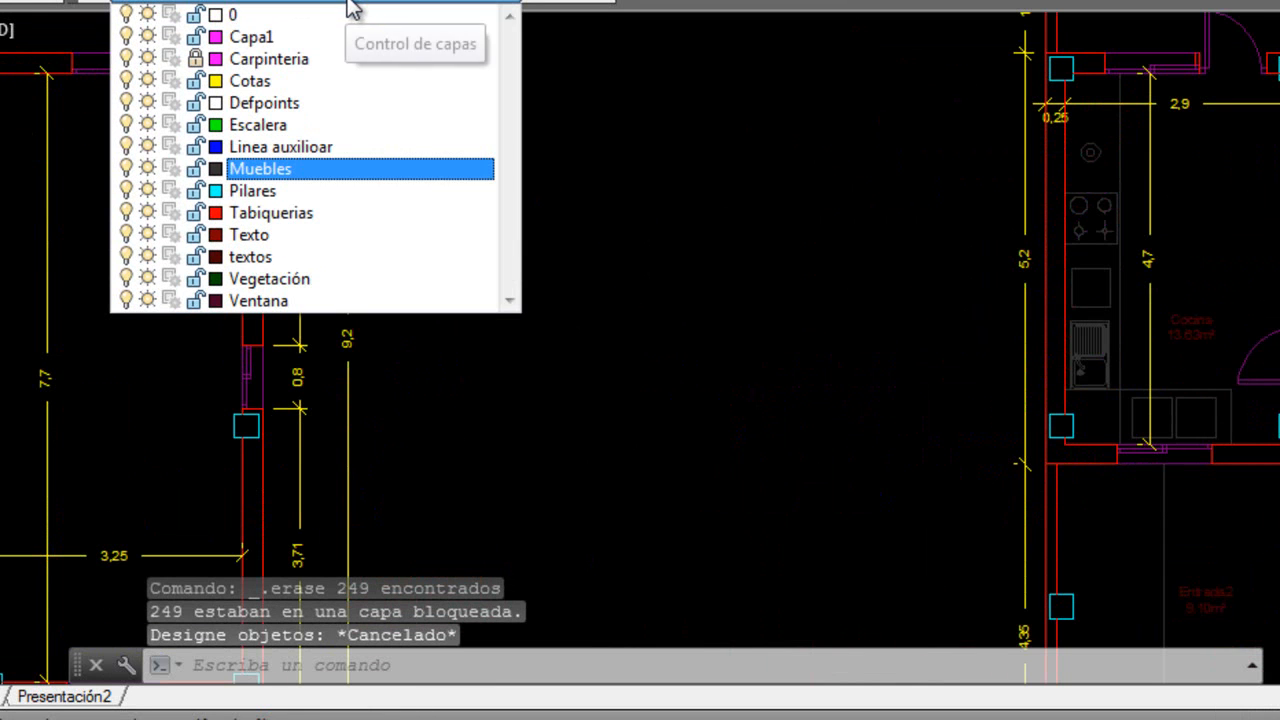
pyautogui.click(198, 60)
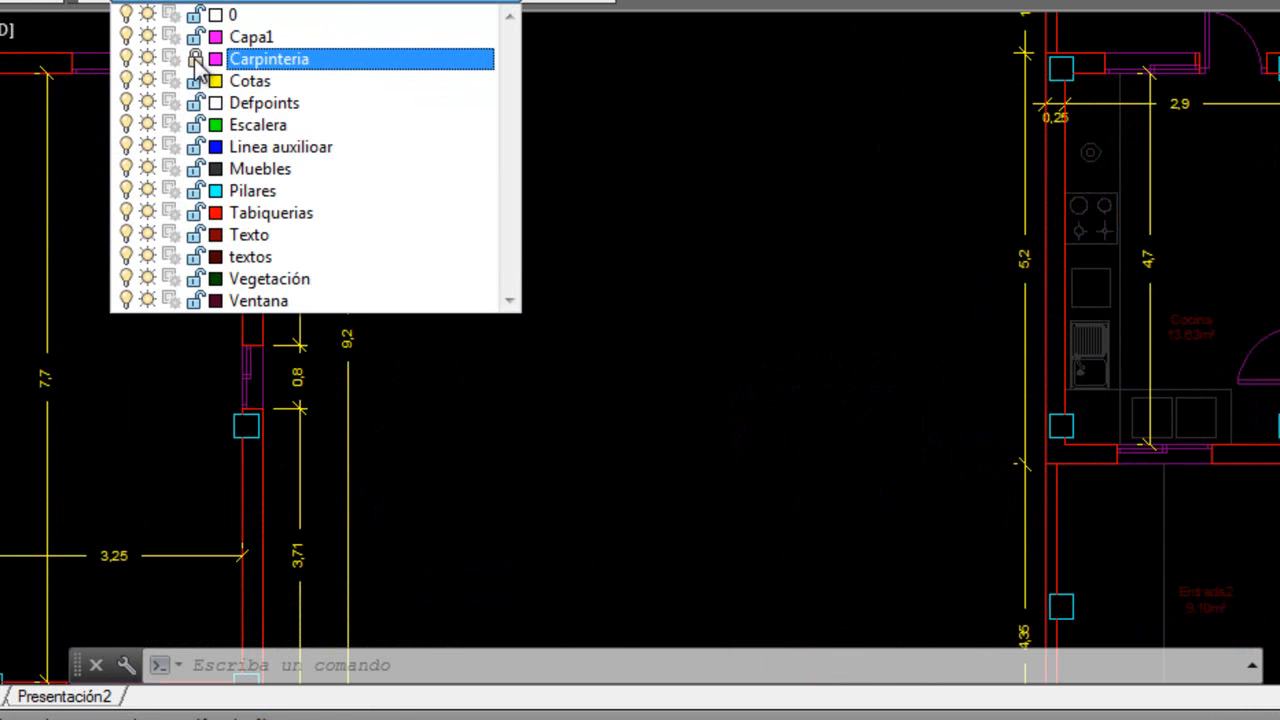
pyautogui.click(643, 325)
pyautogui.scroll(-5, 474, 294)
pyautogui.scroll(3, 434, 257)
pyautogui.scroll(-2, 449, 274)
# Repeat the Quick Select by Capa for the unlocked Carpinteria objects, erase them, and undo the erasure.
pyautogui.rightClick(486, 203)
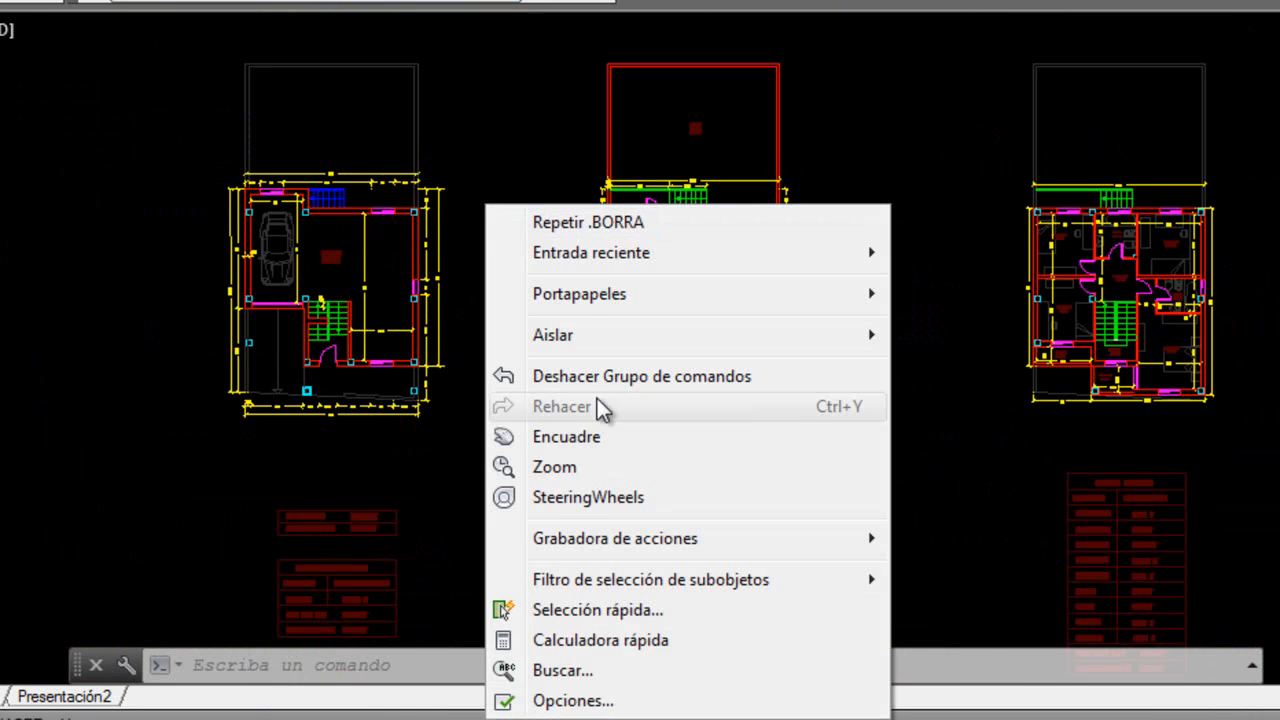
pyautogui.click(613, 610)
pyautogui.click(588, 79)
pyautogui.click(527, 531)
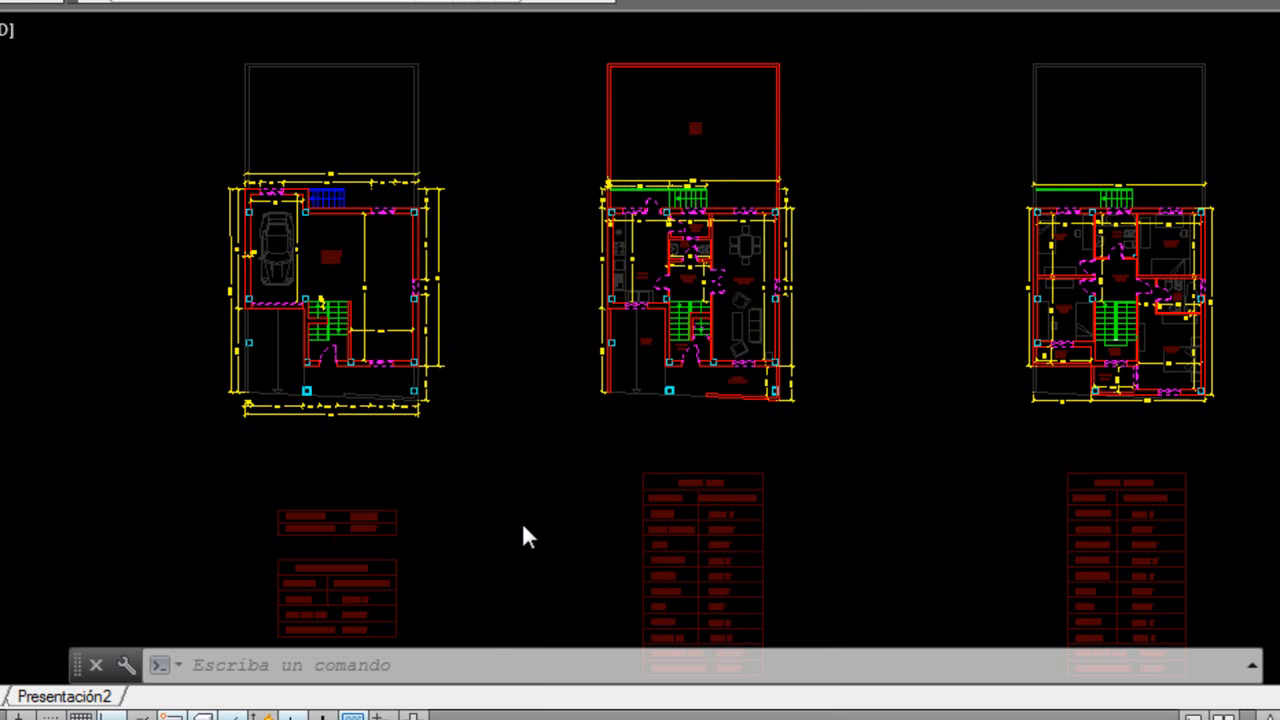
pyautogui.press('Delete')
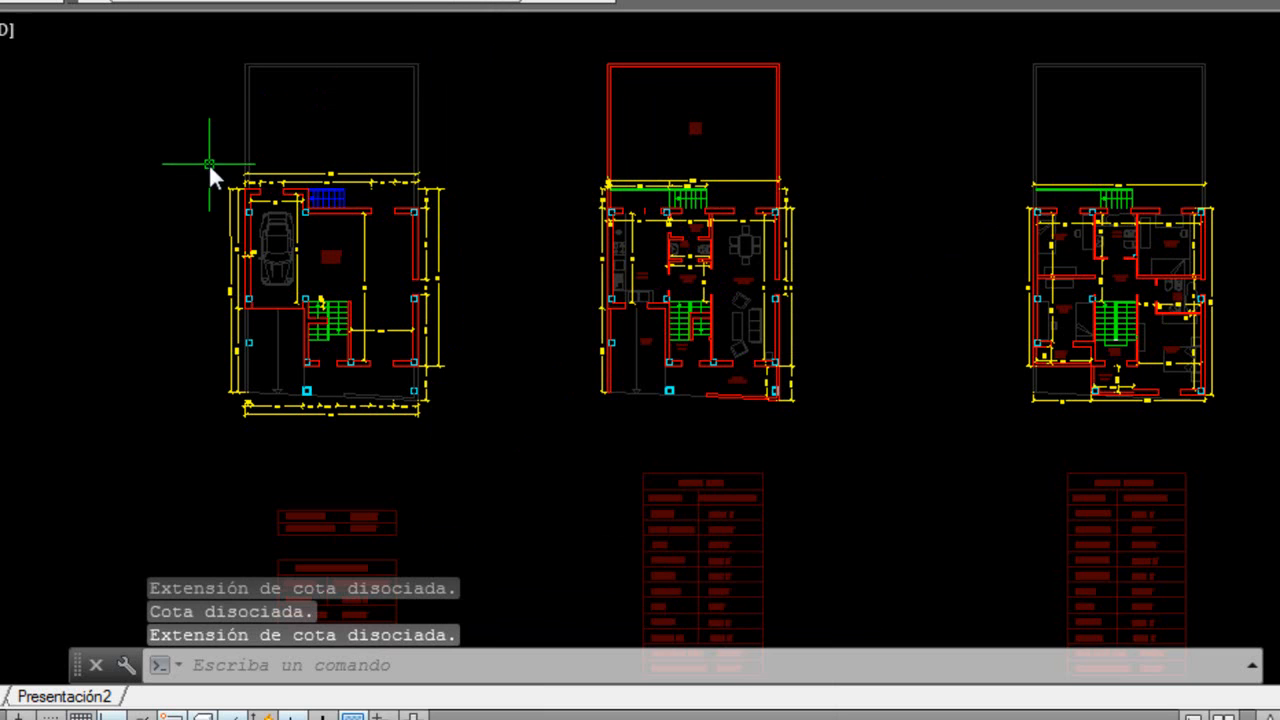
pyautogui.hotkey('ctrl', 'z')
# Check the layer of the upper Cochera window's top line, inspect the whole window with a window selection, and clear it.
pyautogui.scroll(8, 302, 227)
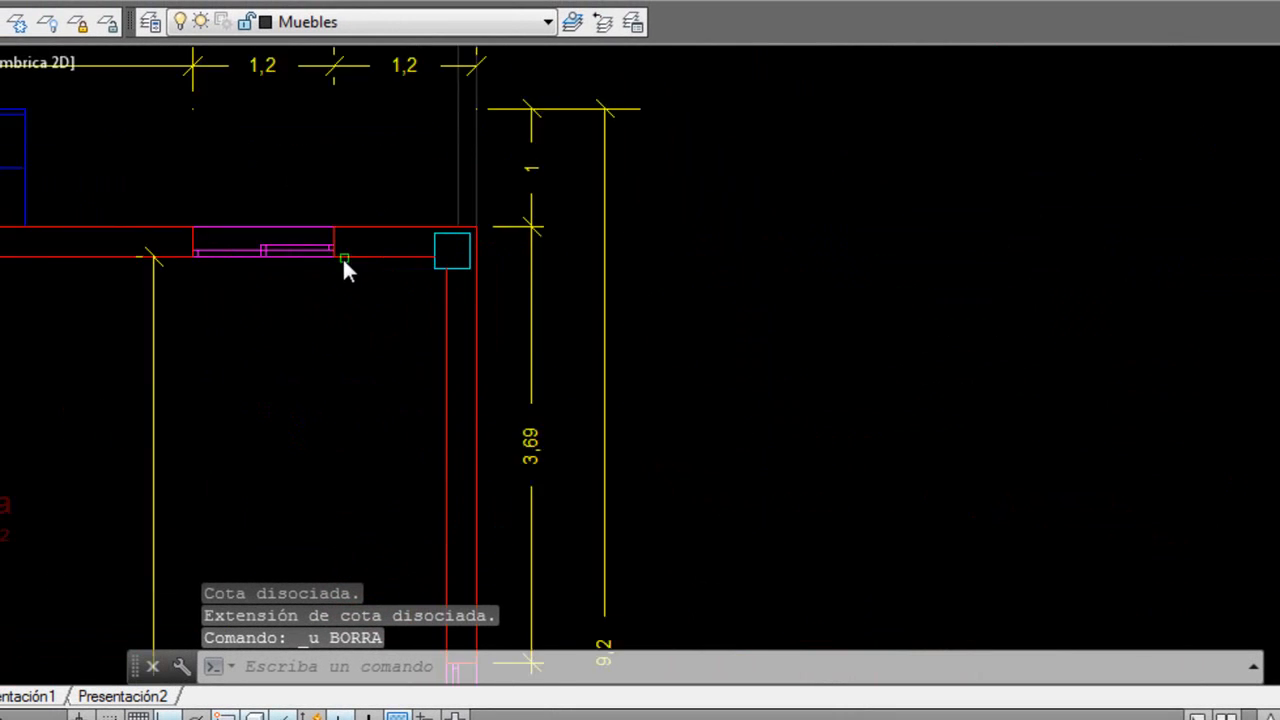
pyautogui.scroll(6, 349, 256)
pyautogui.click(174, 201)
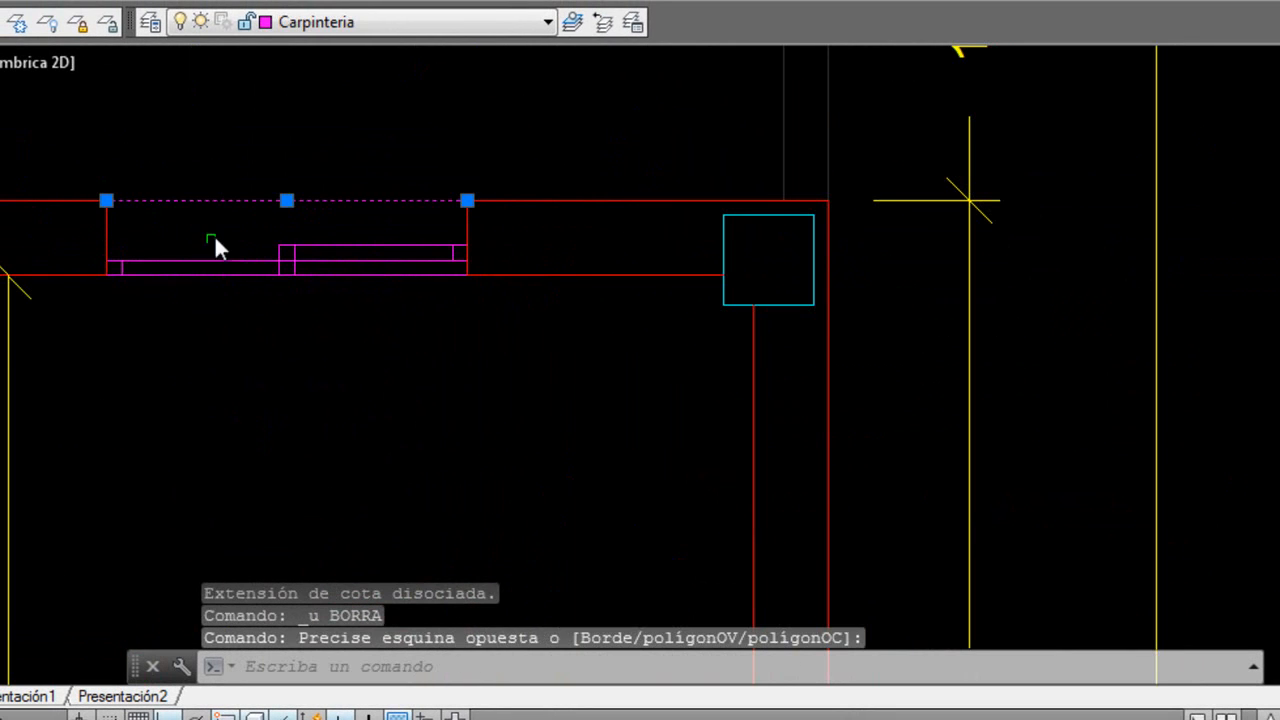
pyautogui.press('Escape')
pyautogui.click(77, 152)
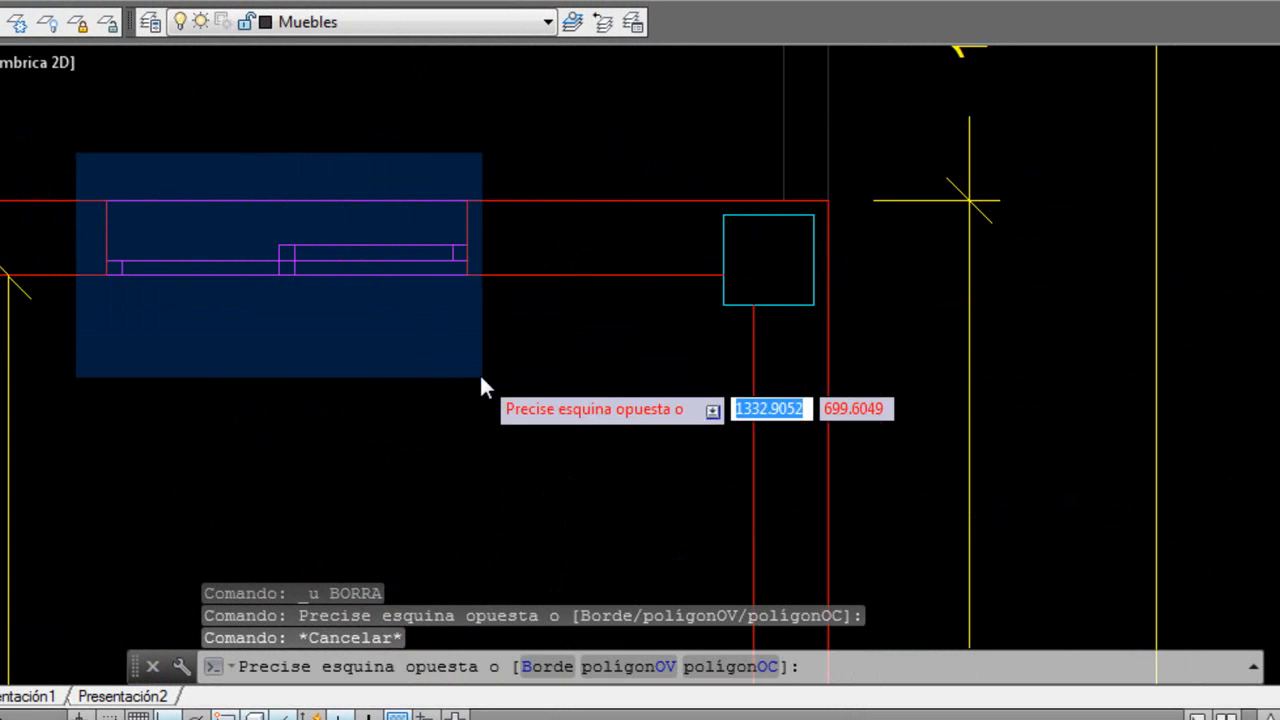
pyautogui.click(480, 352)
pyautogui.scroll(2, 450, 255)
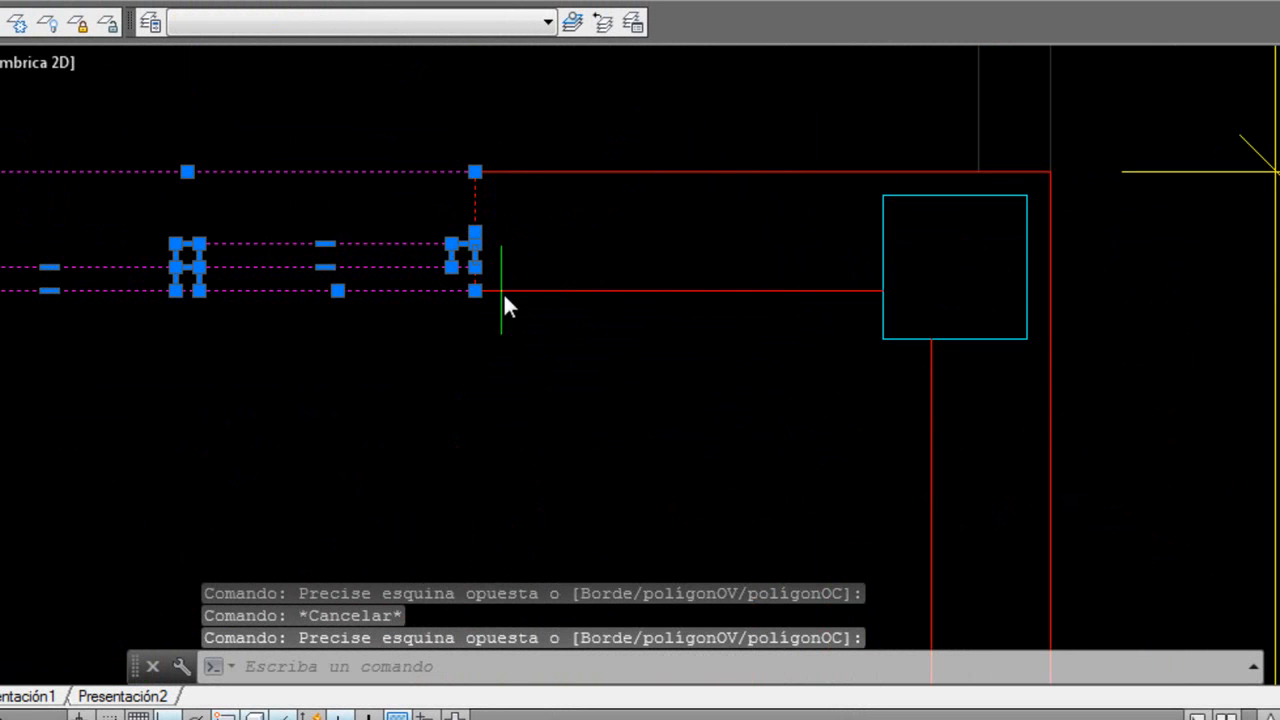
pyautogui.scroll(-10, 497, 240)
pyautogui.press('Escape')
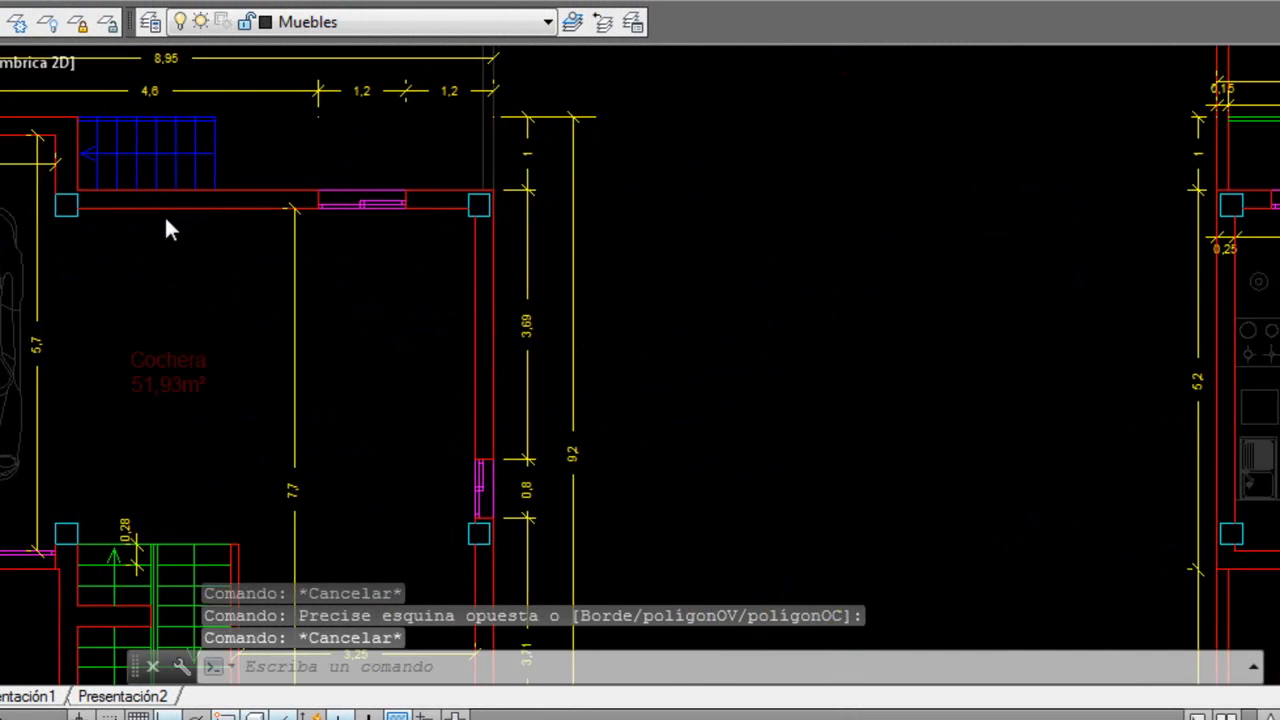
pyautogui.scroll(2, 390, 240)
pyautogui.scroll(-4, 400, 280)
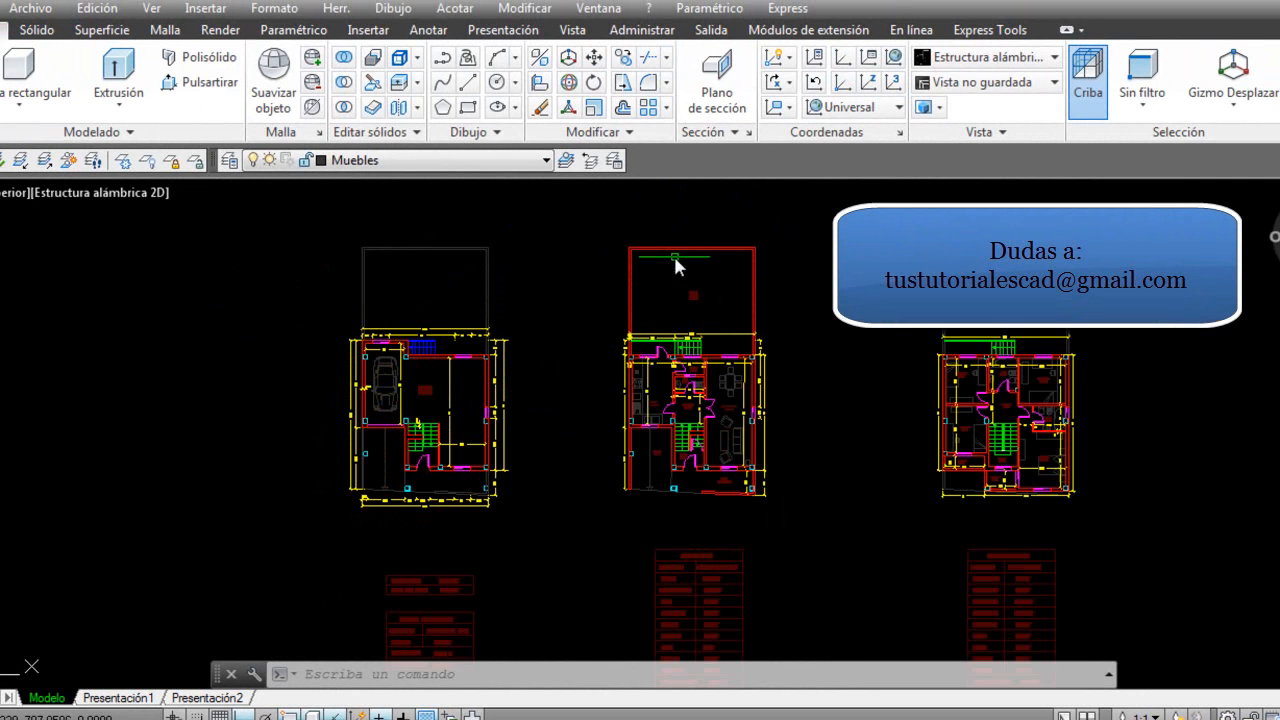
pyautogui.scroll(2, 413, 415)
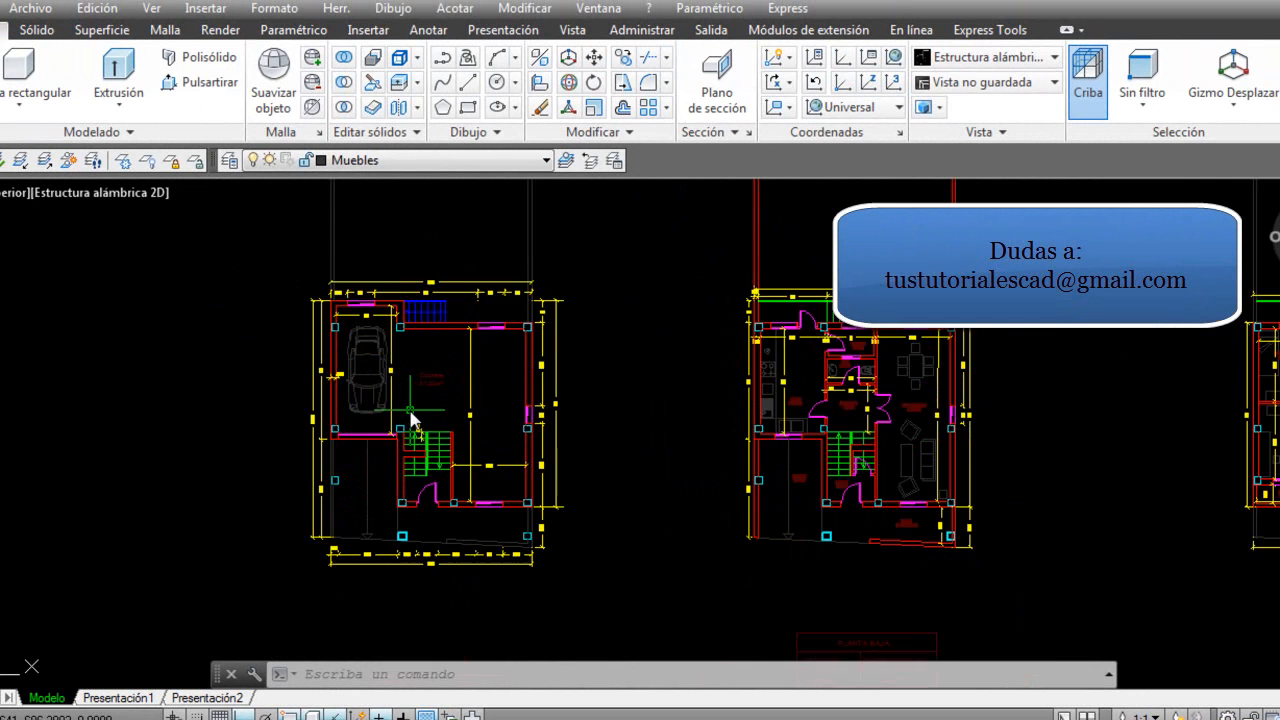
pyautogui.scroll(-2, 360, 447)
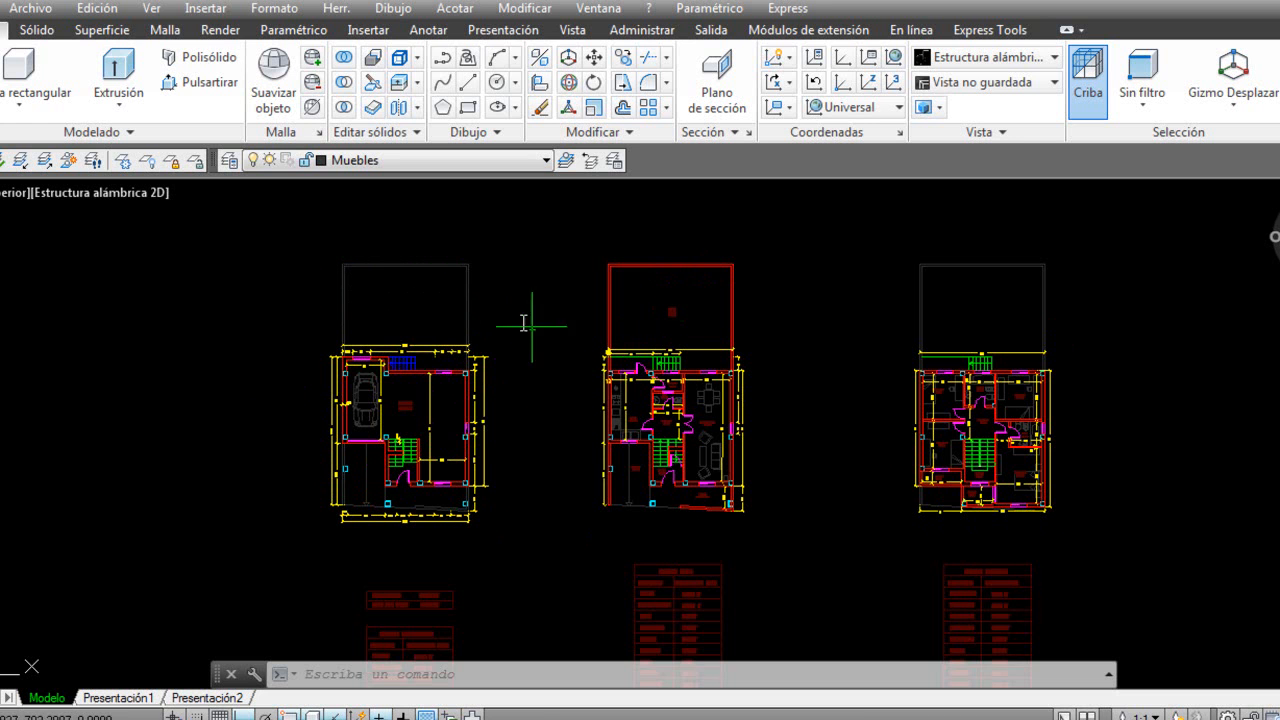
pyautogui.scroll(6, 677, 338)
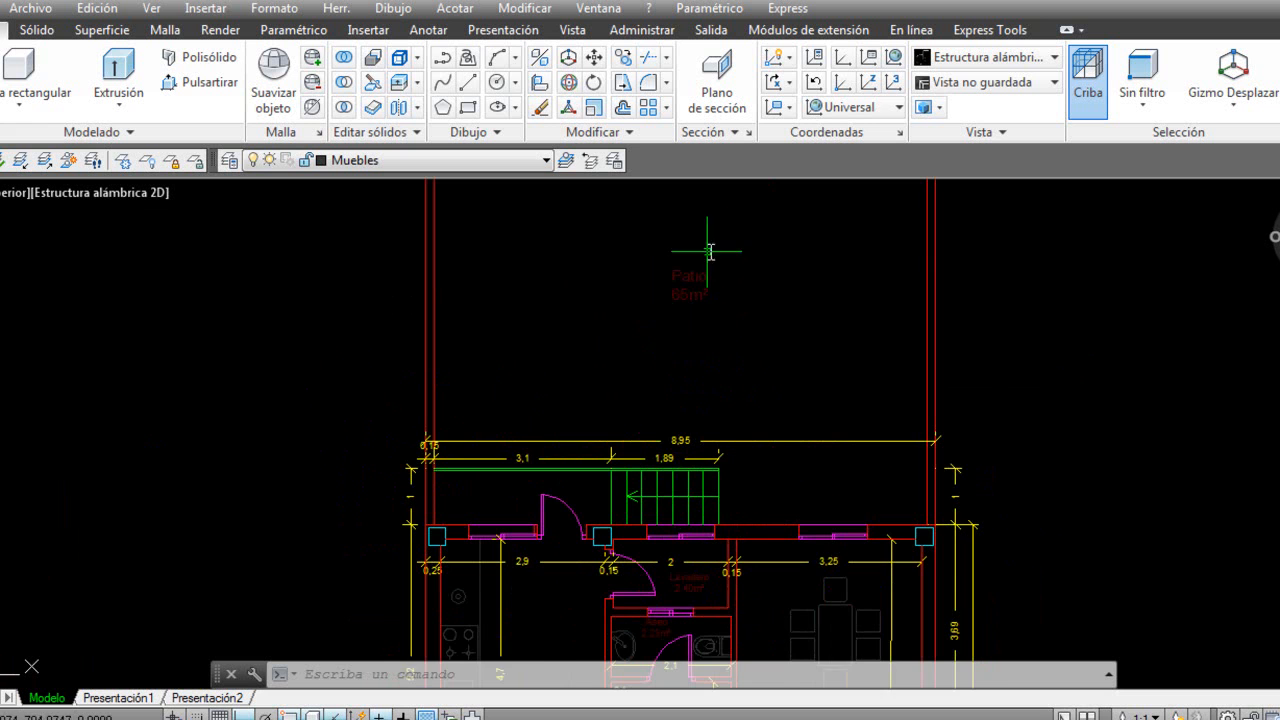
pyautogui.scroll(-5, 359, 414)
pyautogui.scroll(-3, 481, 343)
pyautogui.moveTo(395, 476); pyautogui.dragTo(462, 442, button='middle')
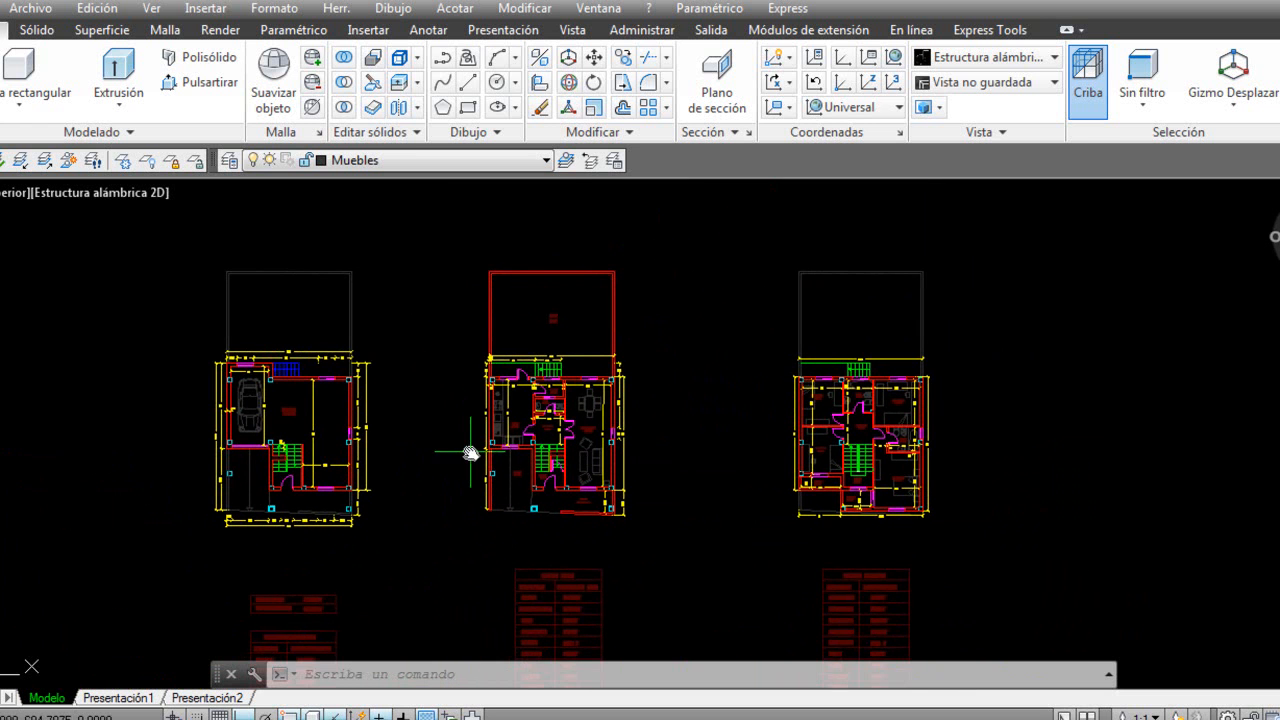